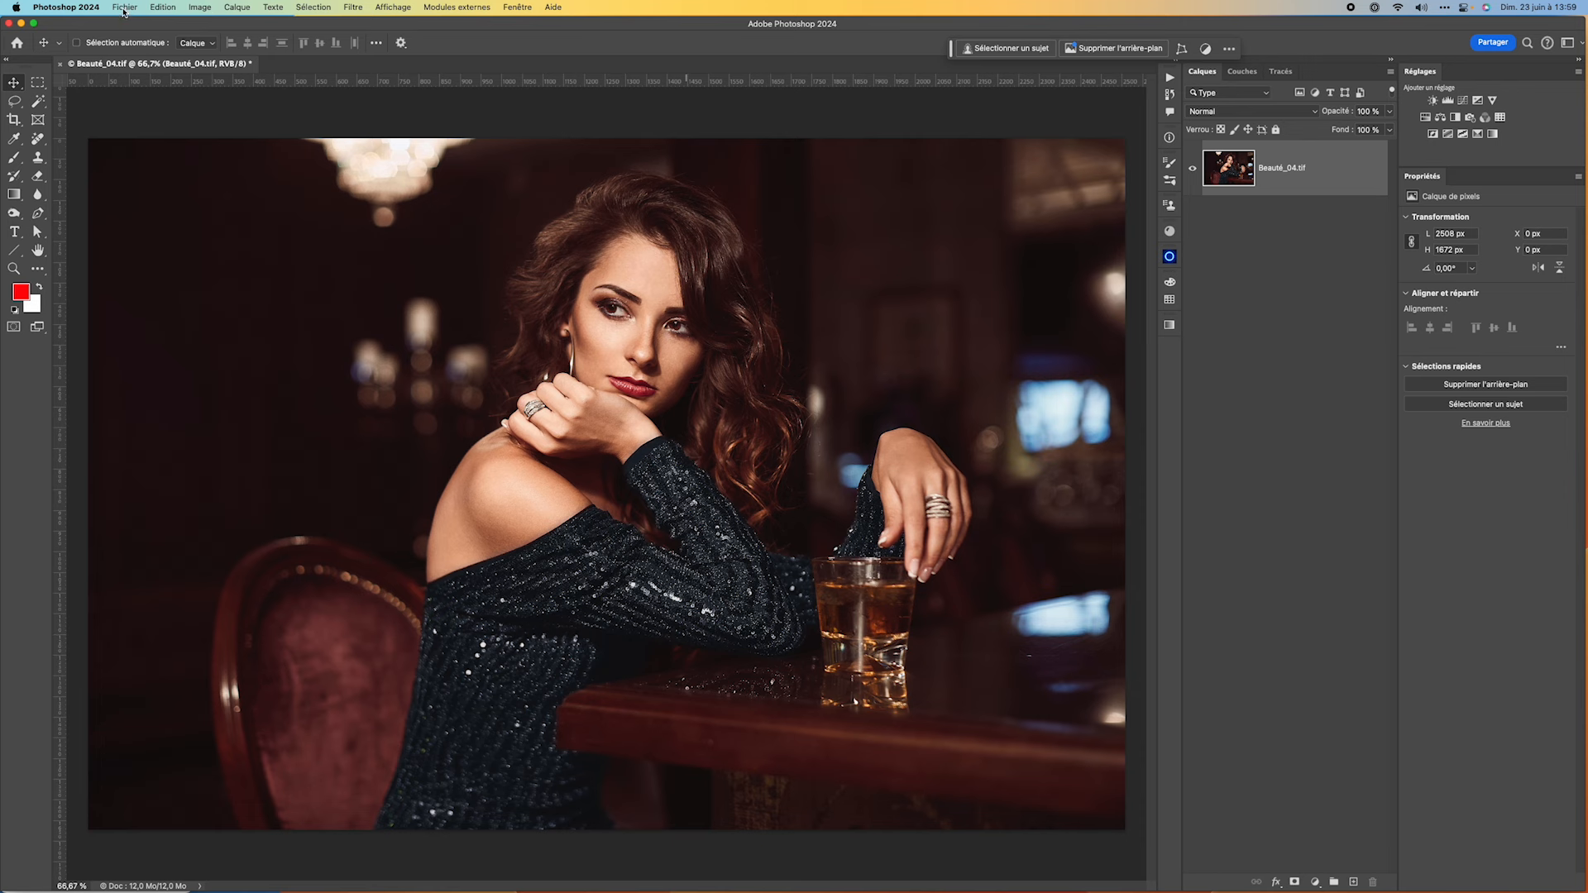
- Open the application menu customization settings and expand the Fichier menu's command list
click(124, 8)
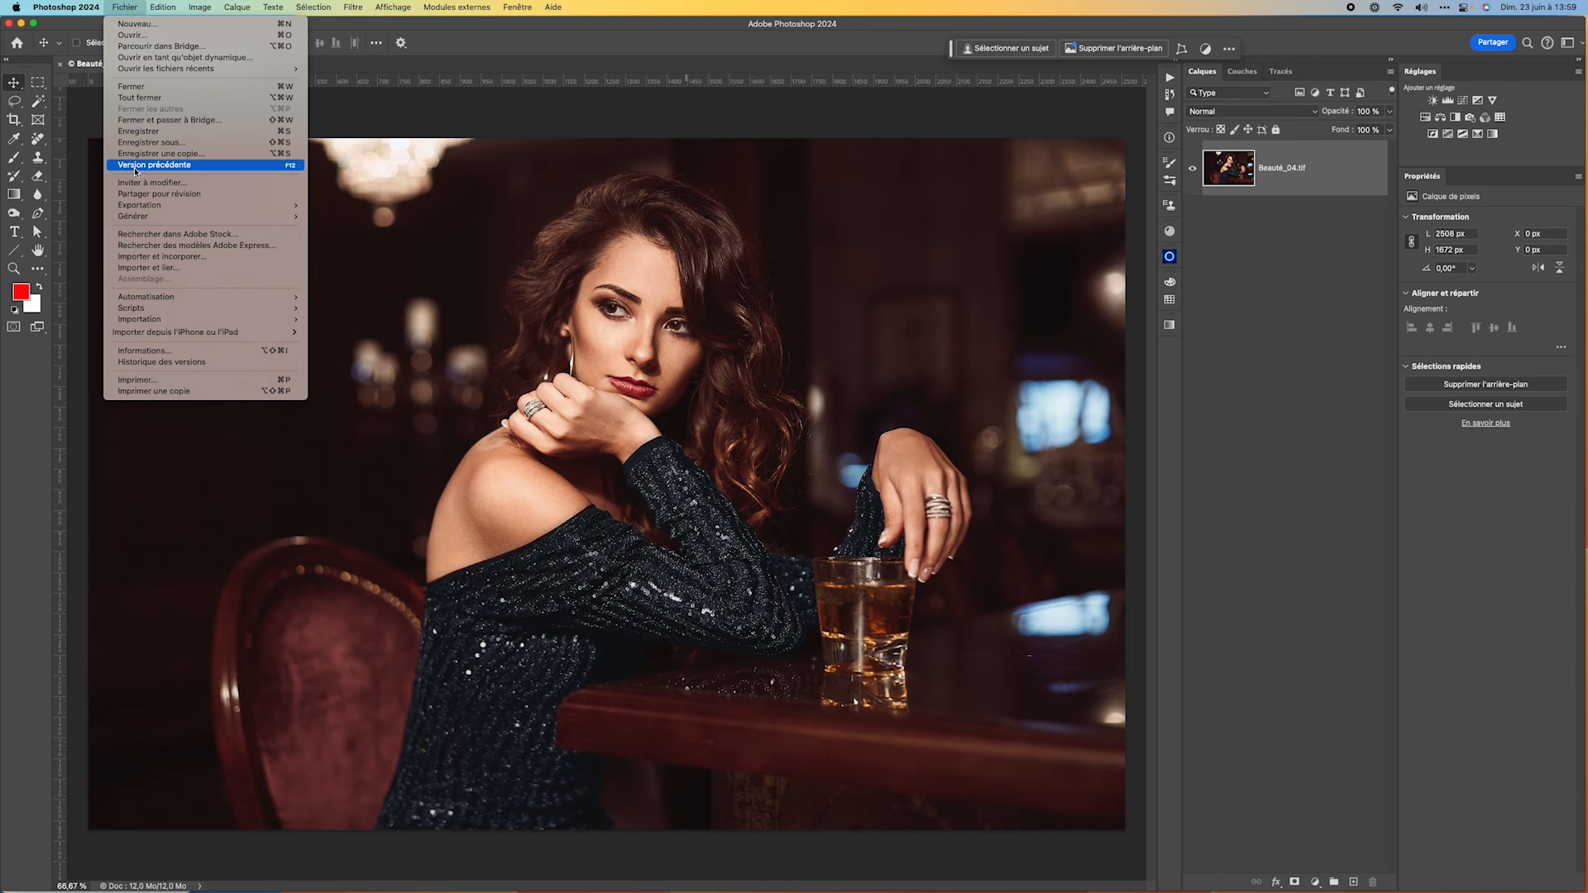
mouse_move(136, 220)
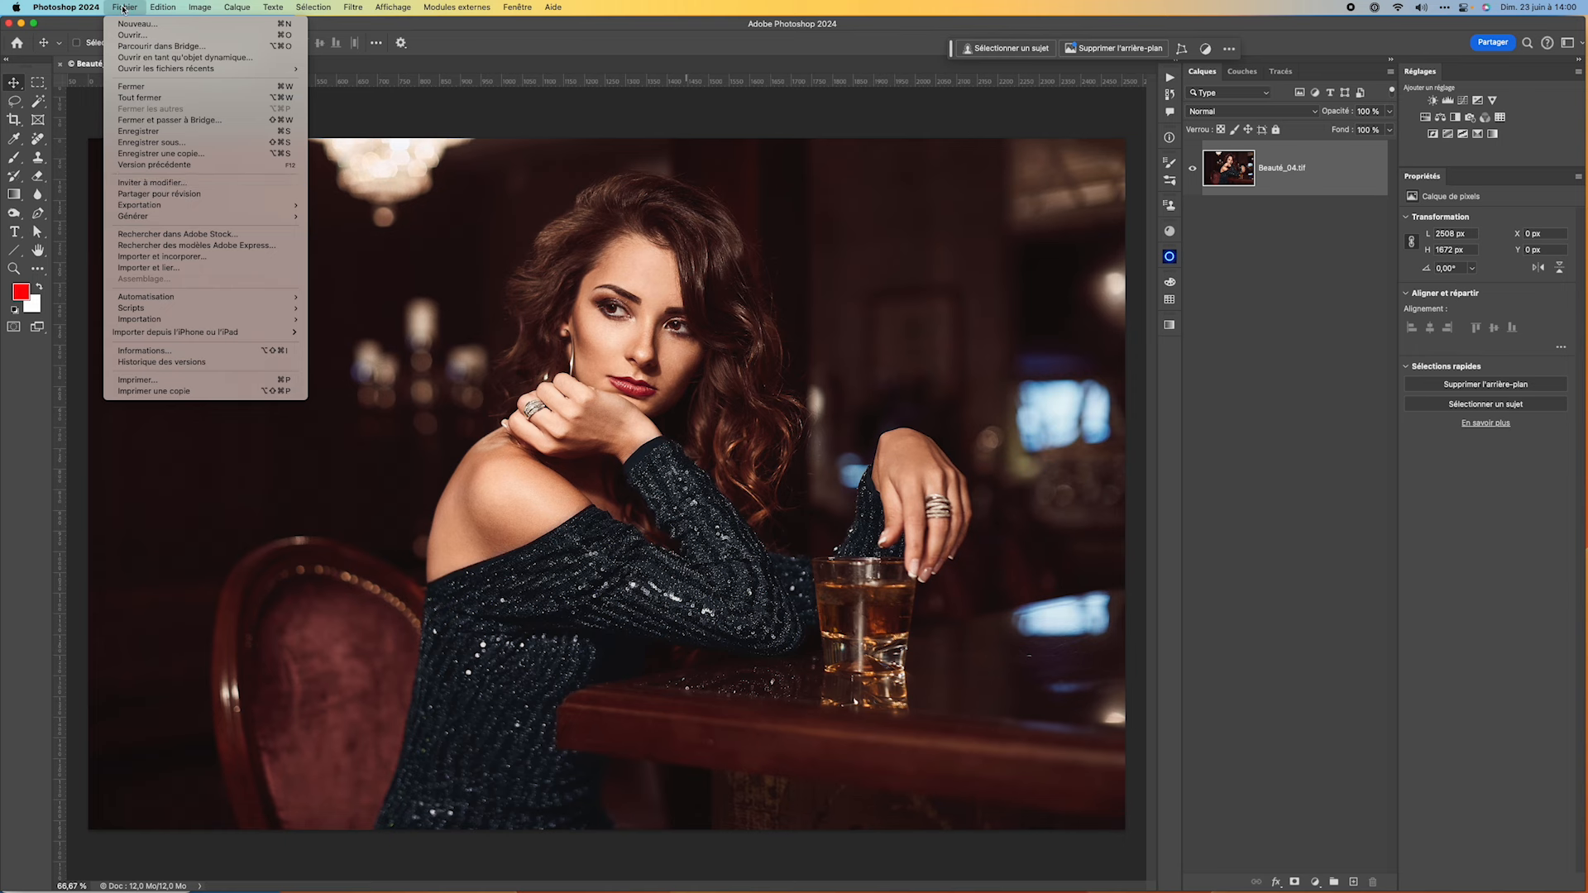
mouse_move(165, 6)
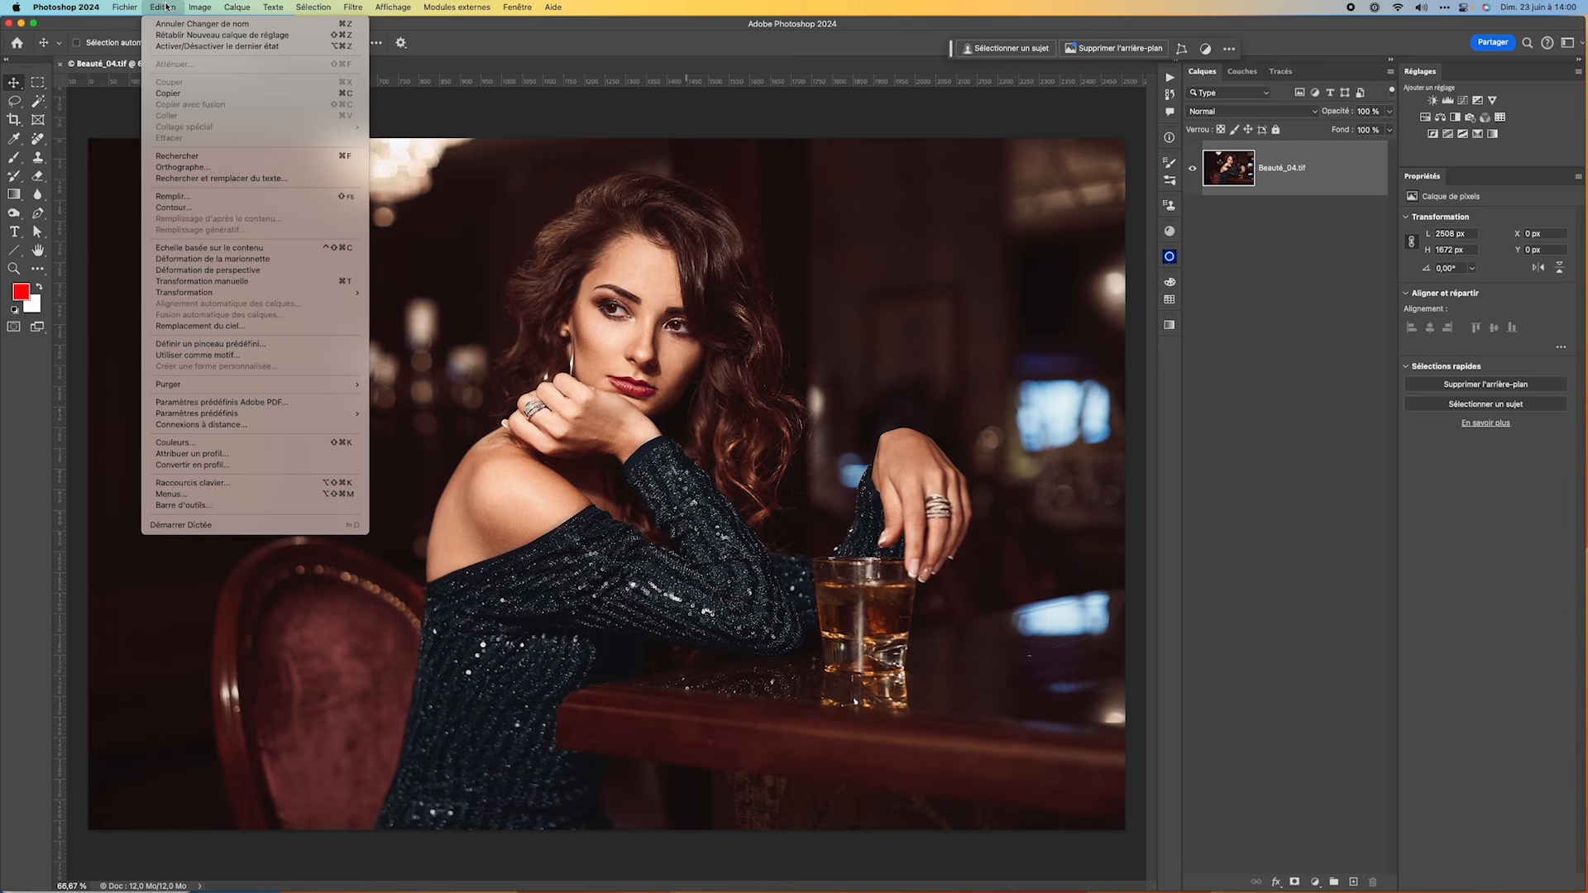
click(172, 493)
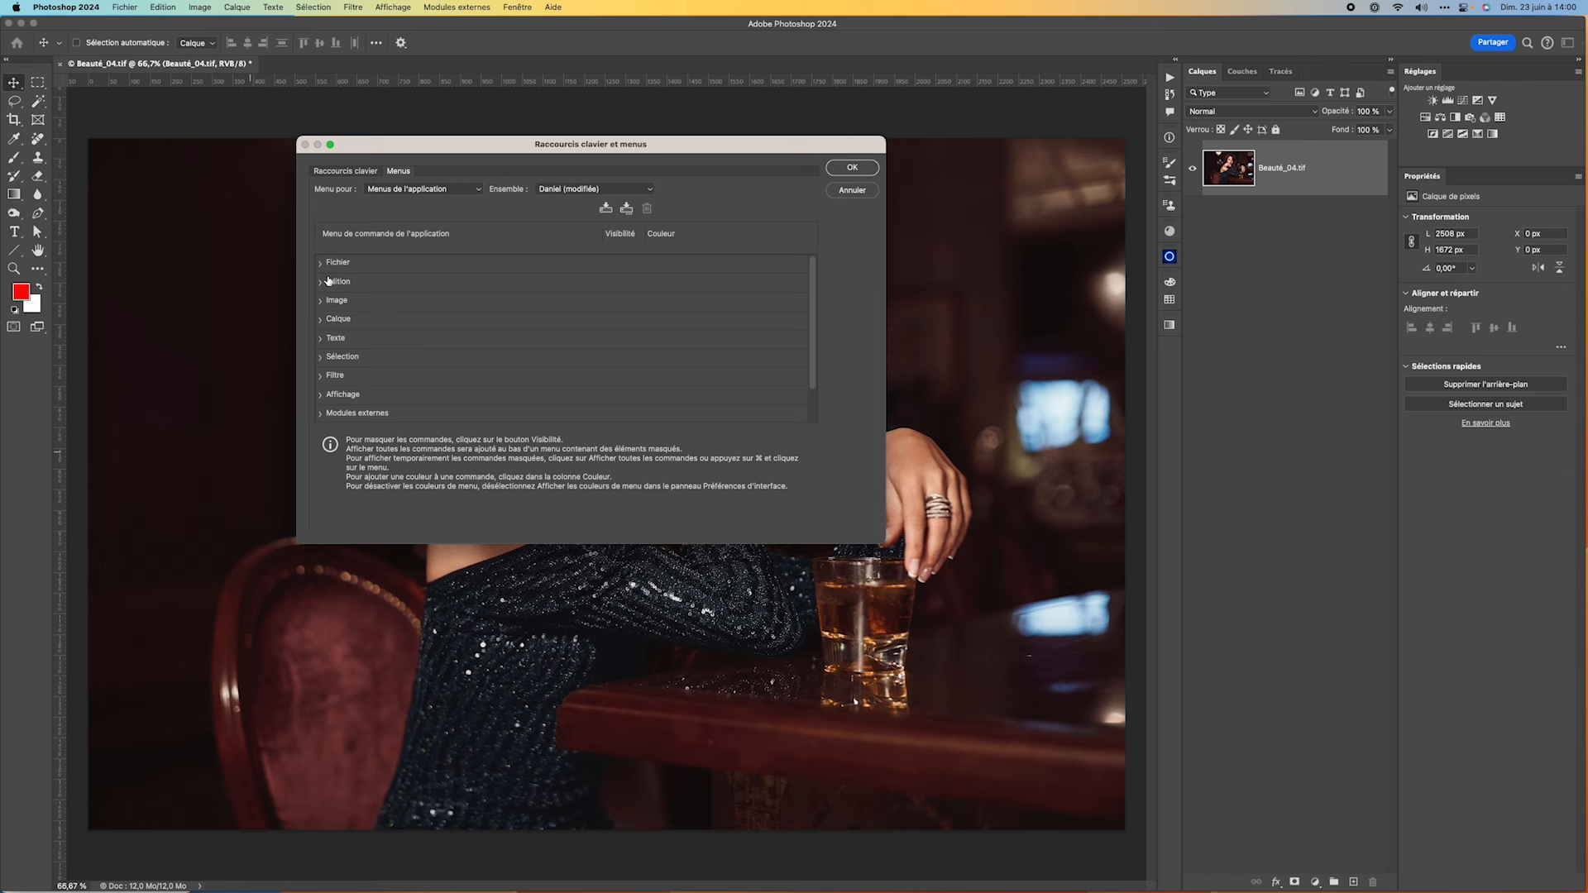
click(321, 263)
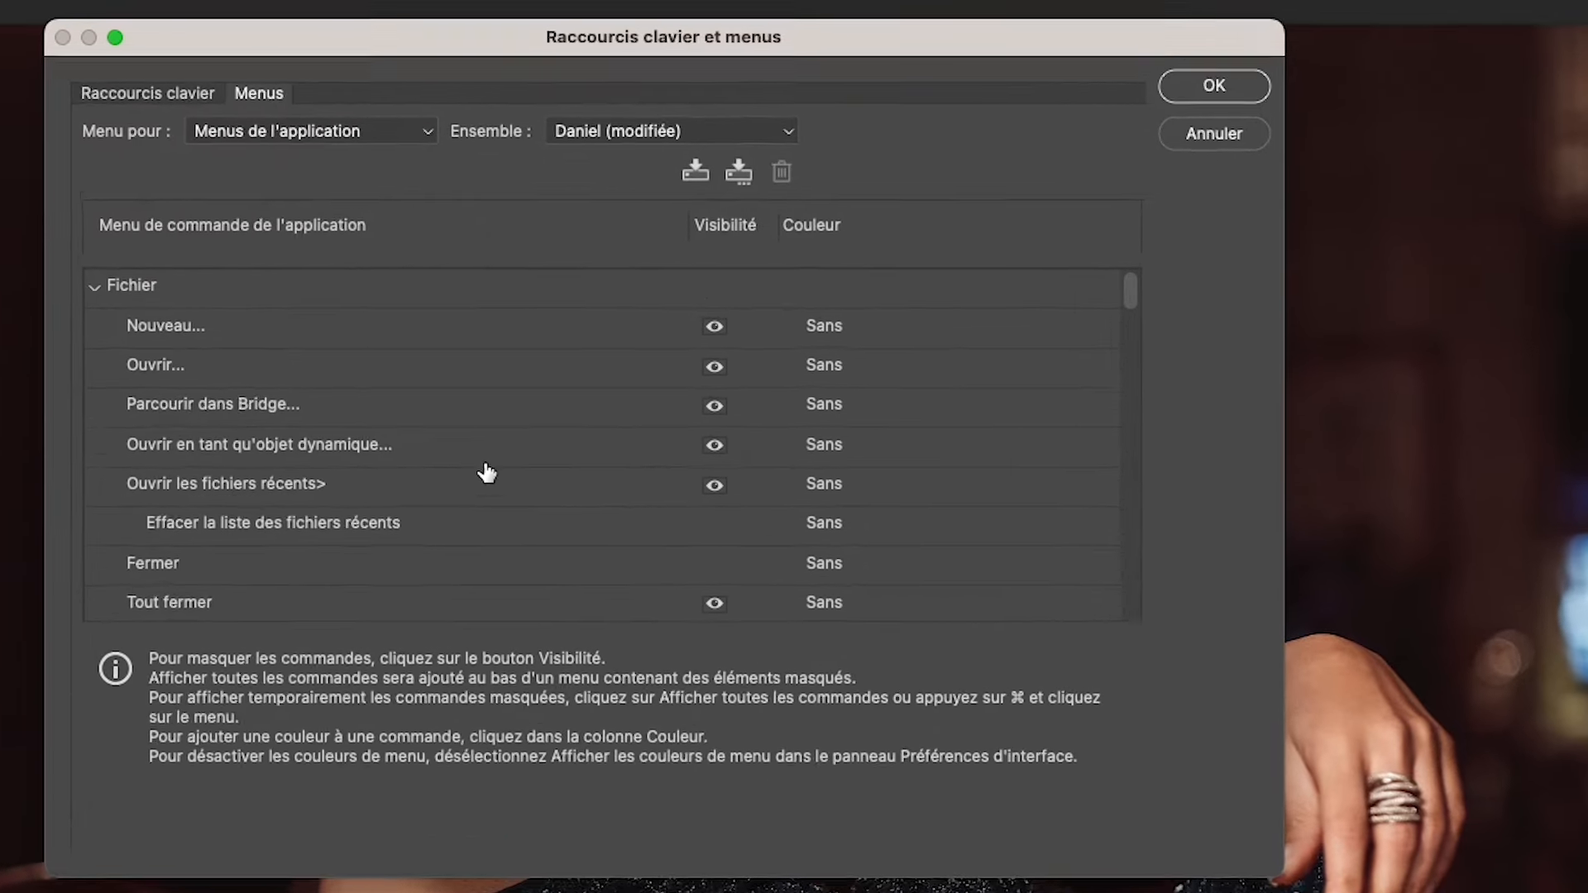
- Hide the commands Fermer les autres and Fermer et passer à Bridge from the Fichier menu
scroll(530, 499, down, 4)
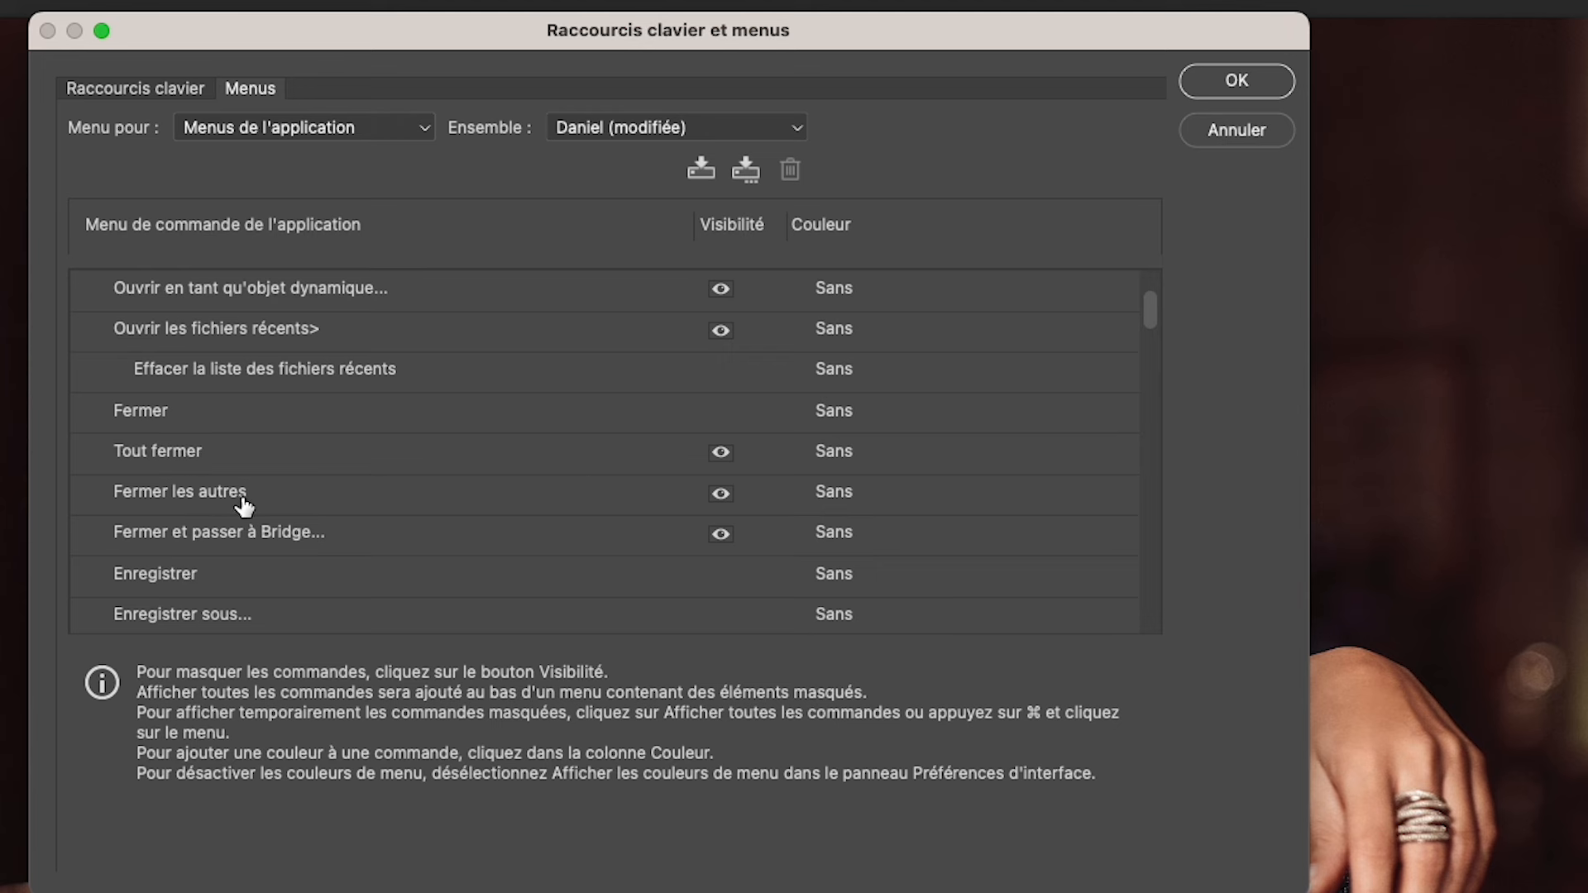
click(721, 494)
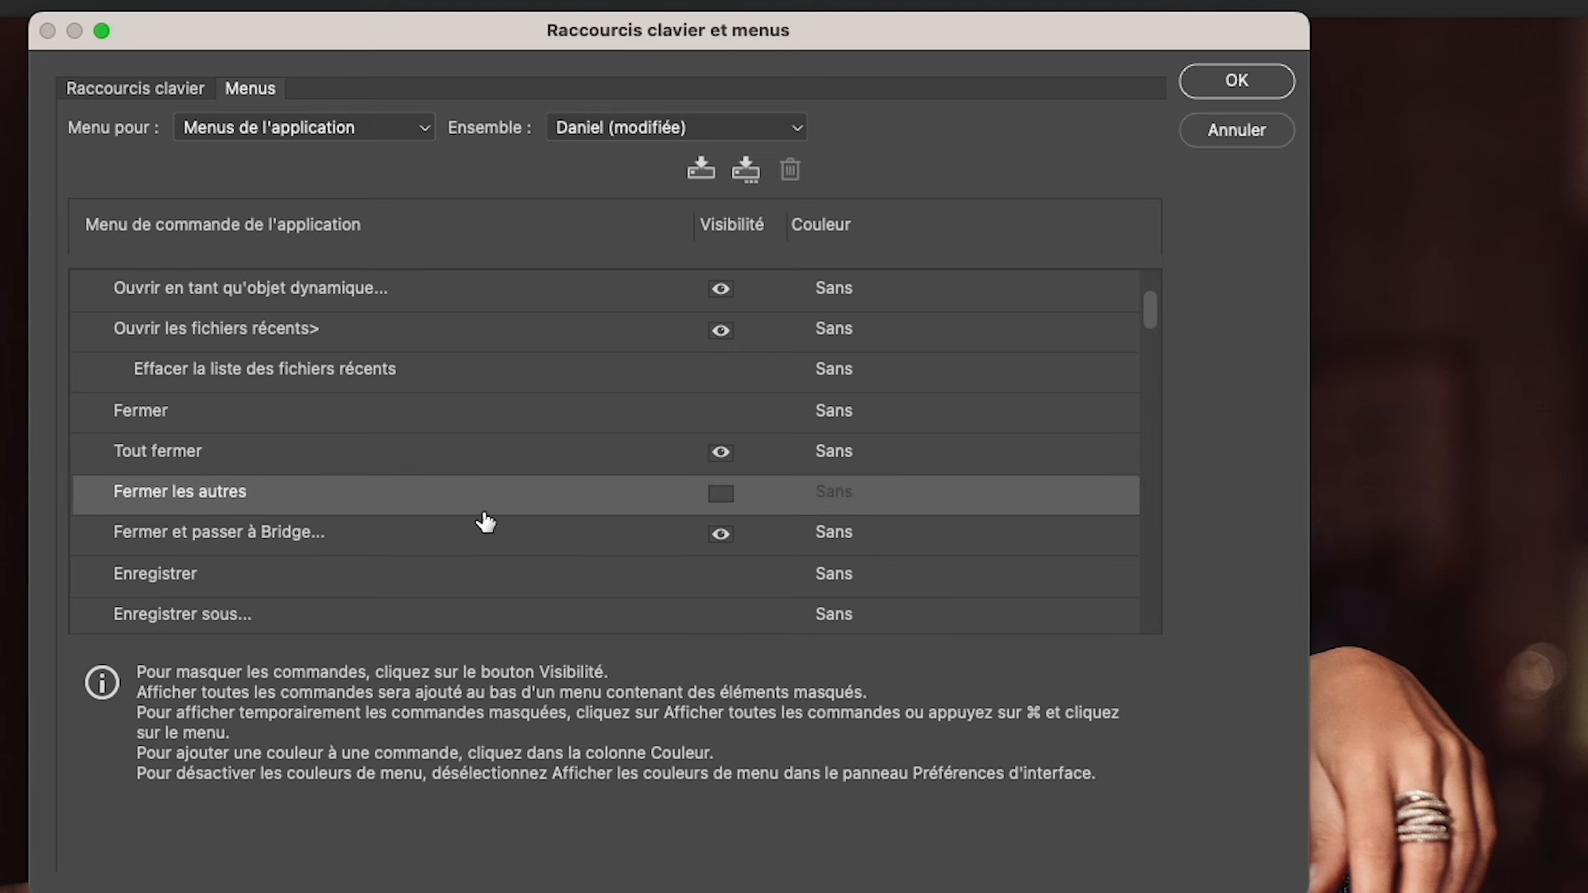
scroll(488, 525, down, 2)
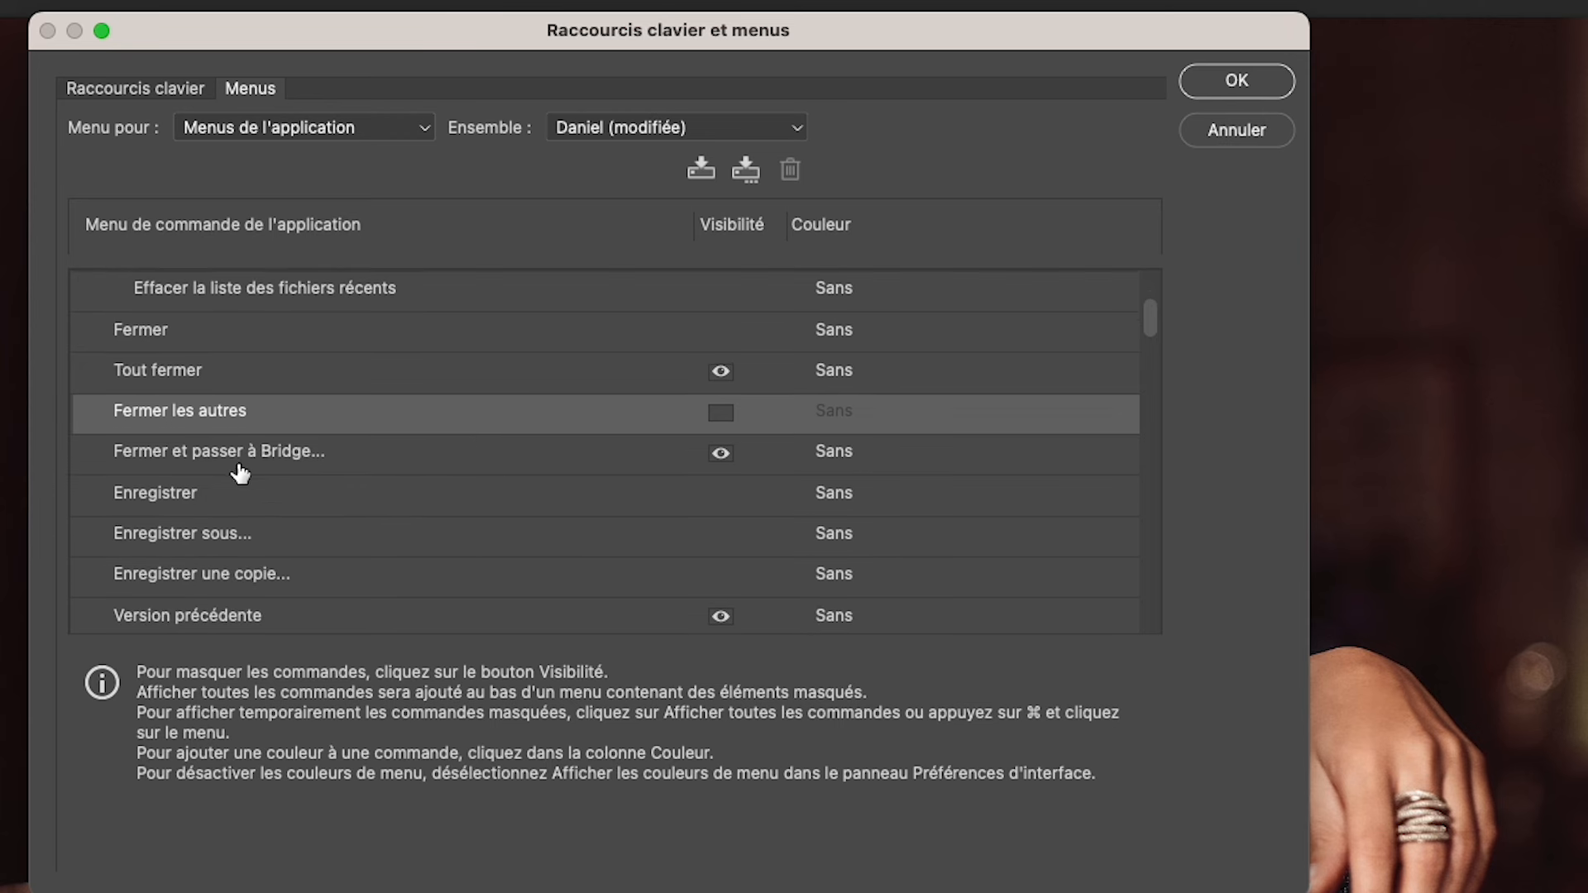
click(716, 456)
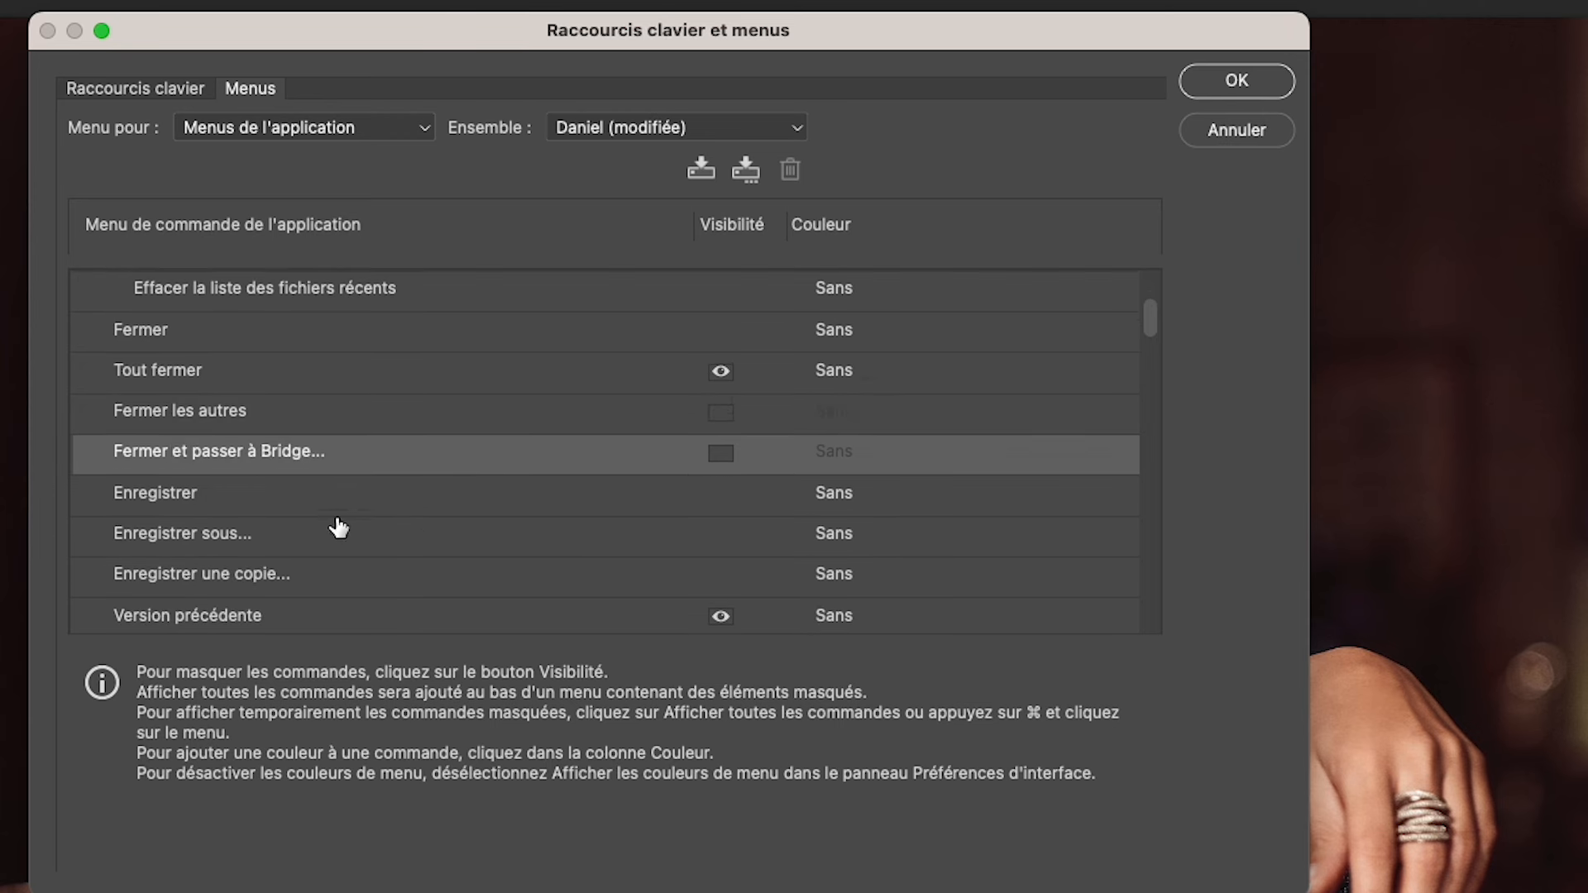
- Hide the commands Inviter à modifier and Partager pour révision from the Fichier menu
scroll(401, 570, down, 2)
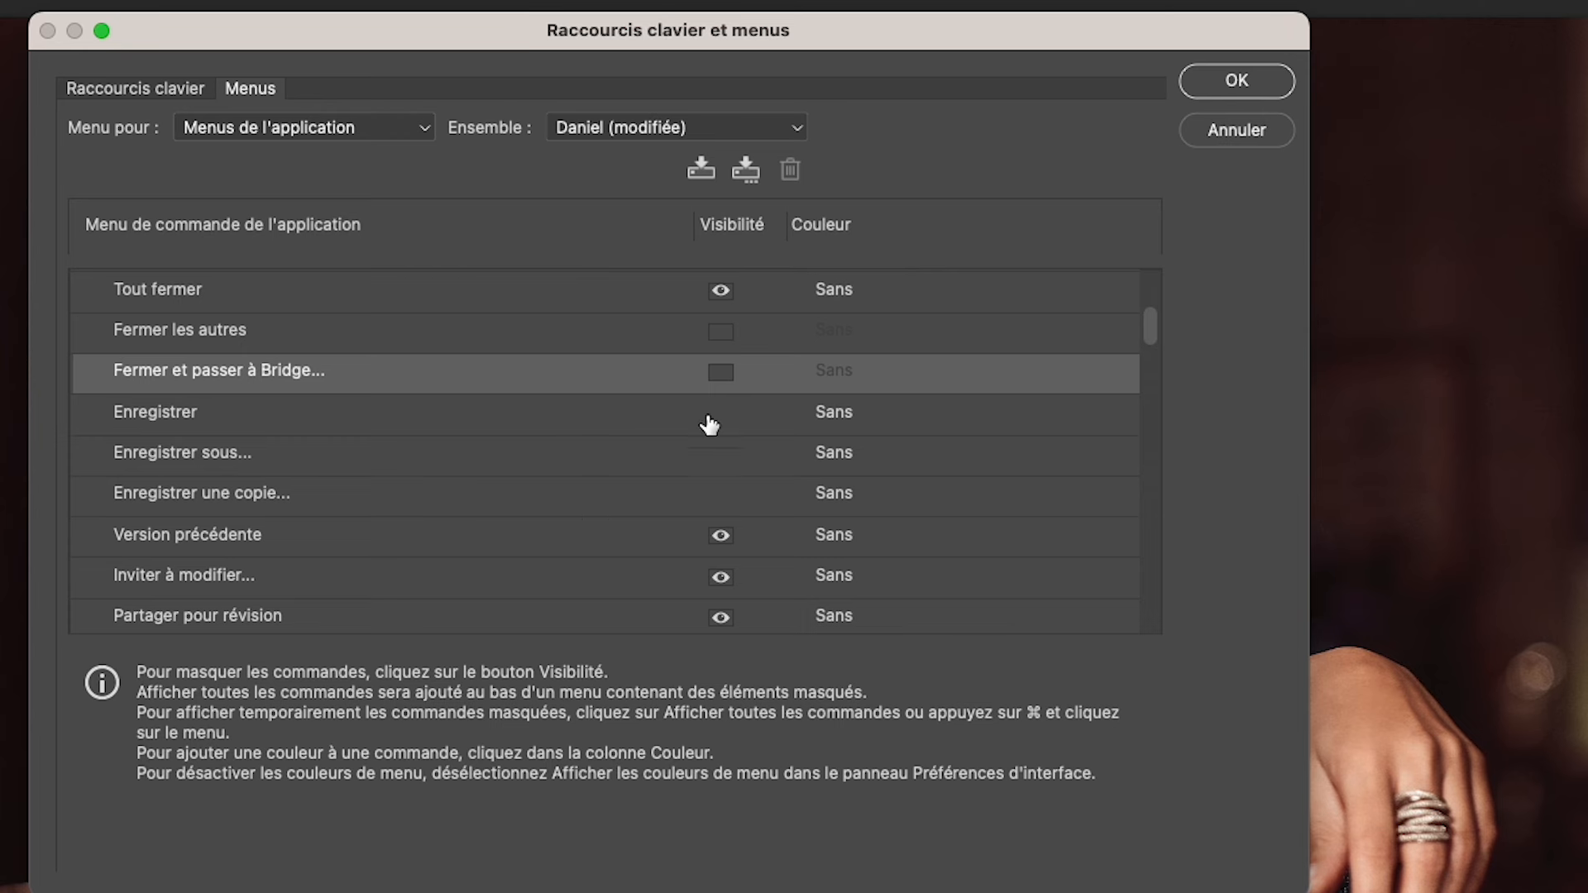
scroll(529, 526, down, 2)
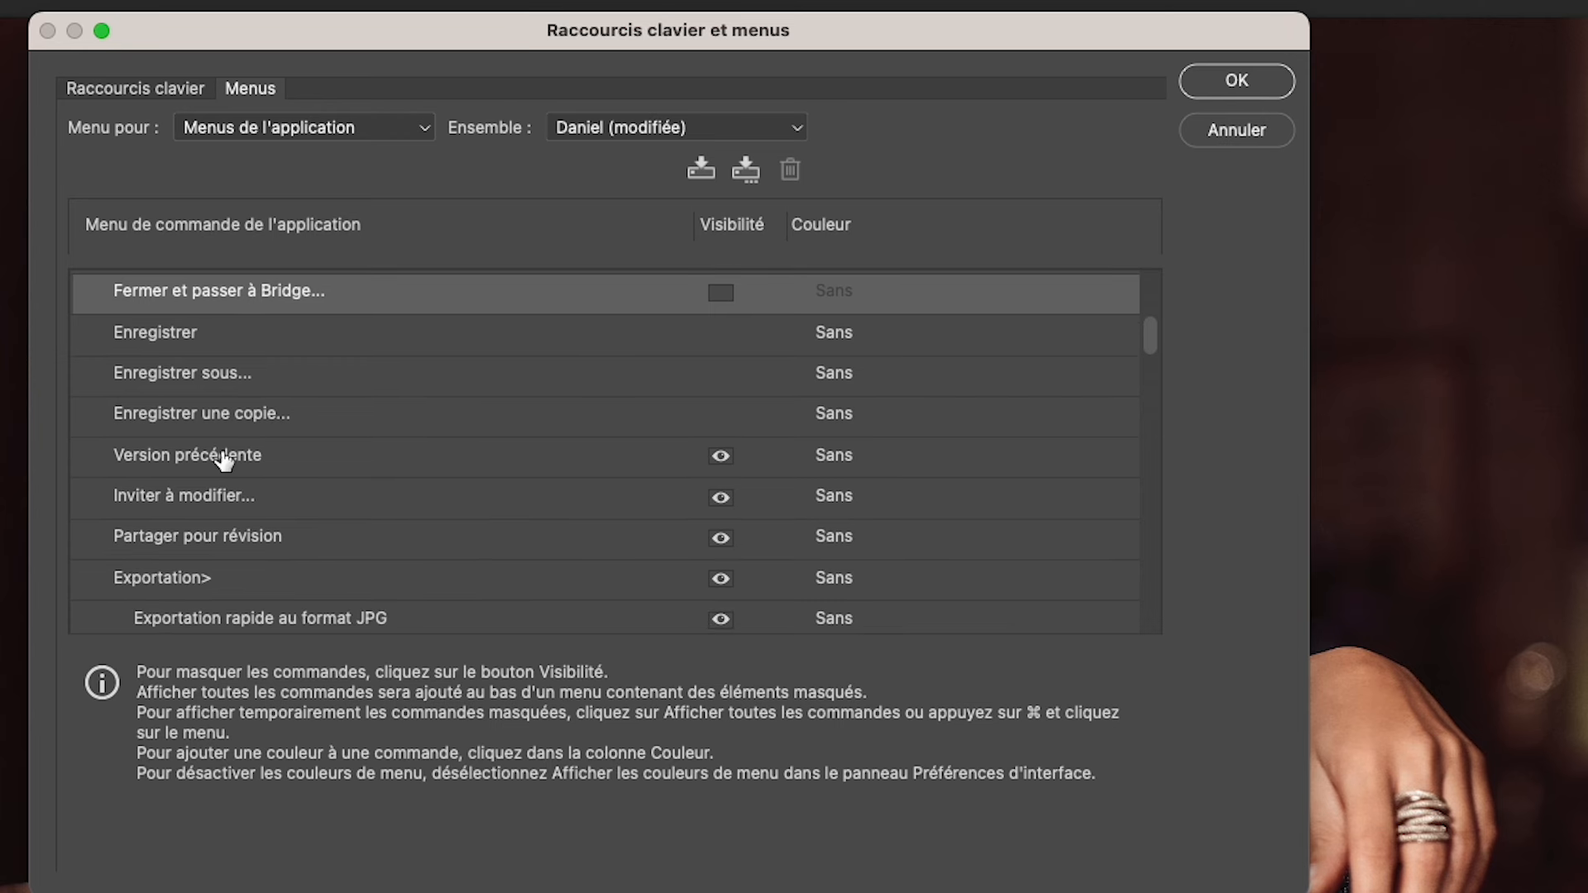
scroll(222, 522, down, 2)
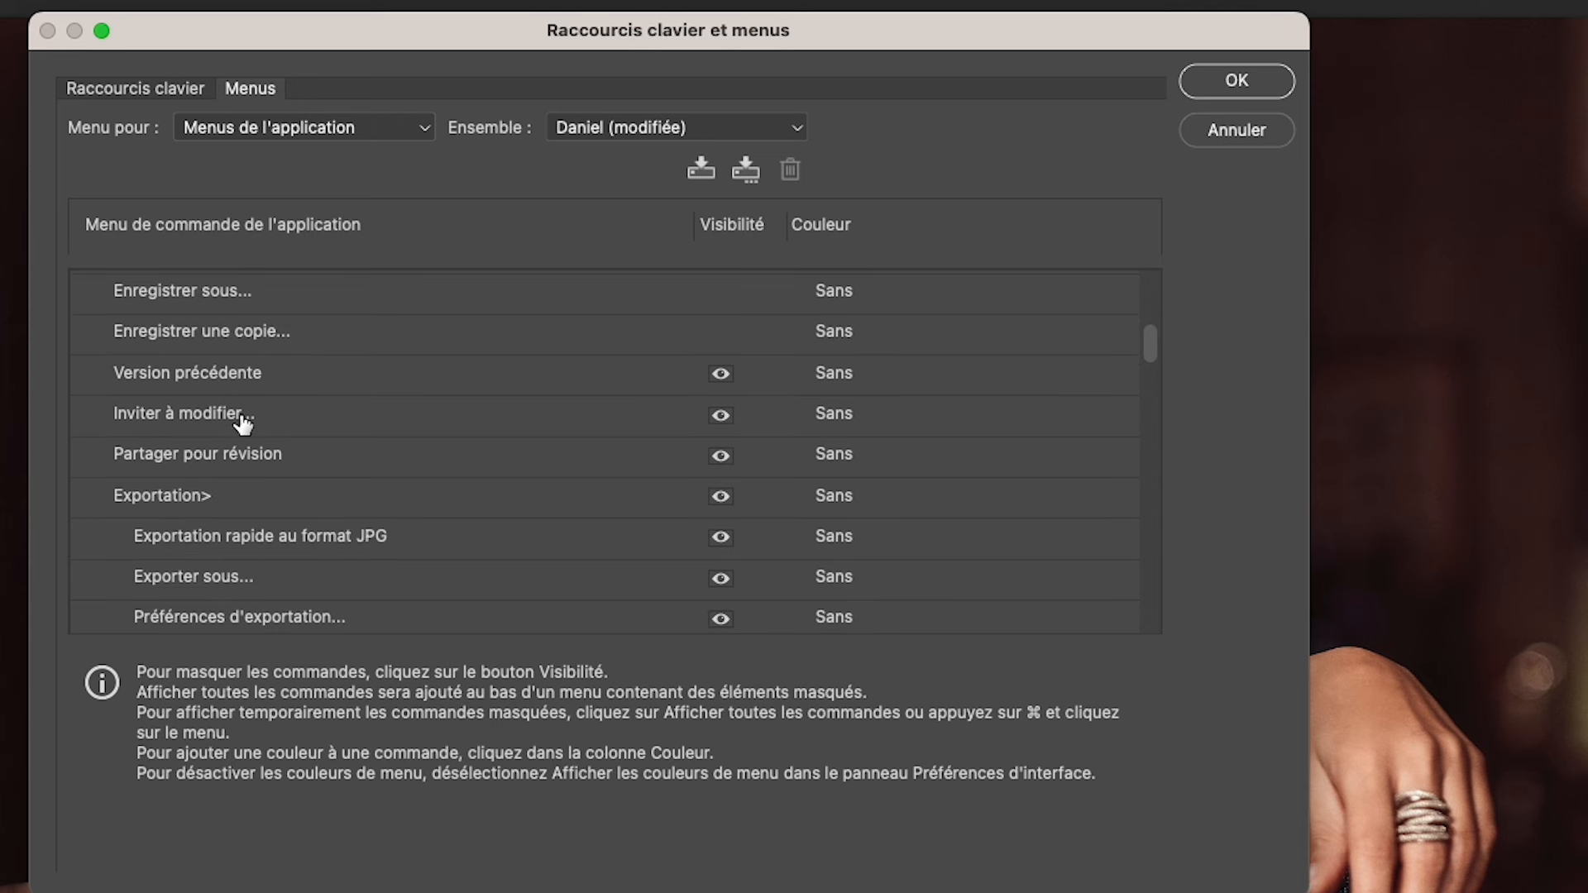
click(721, 417)
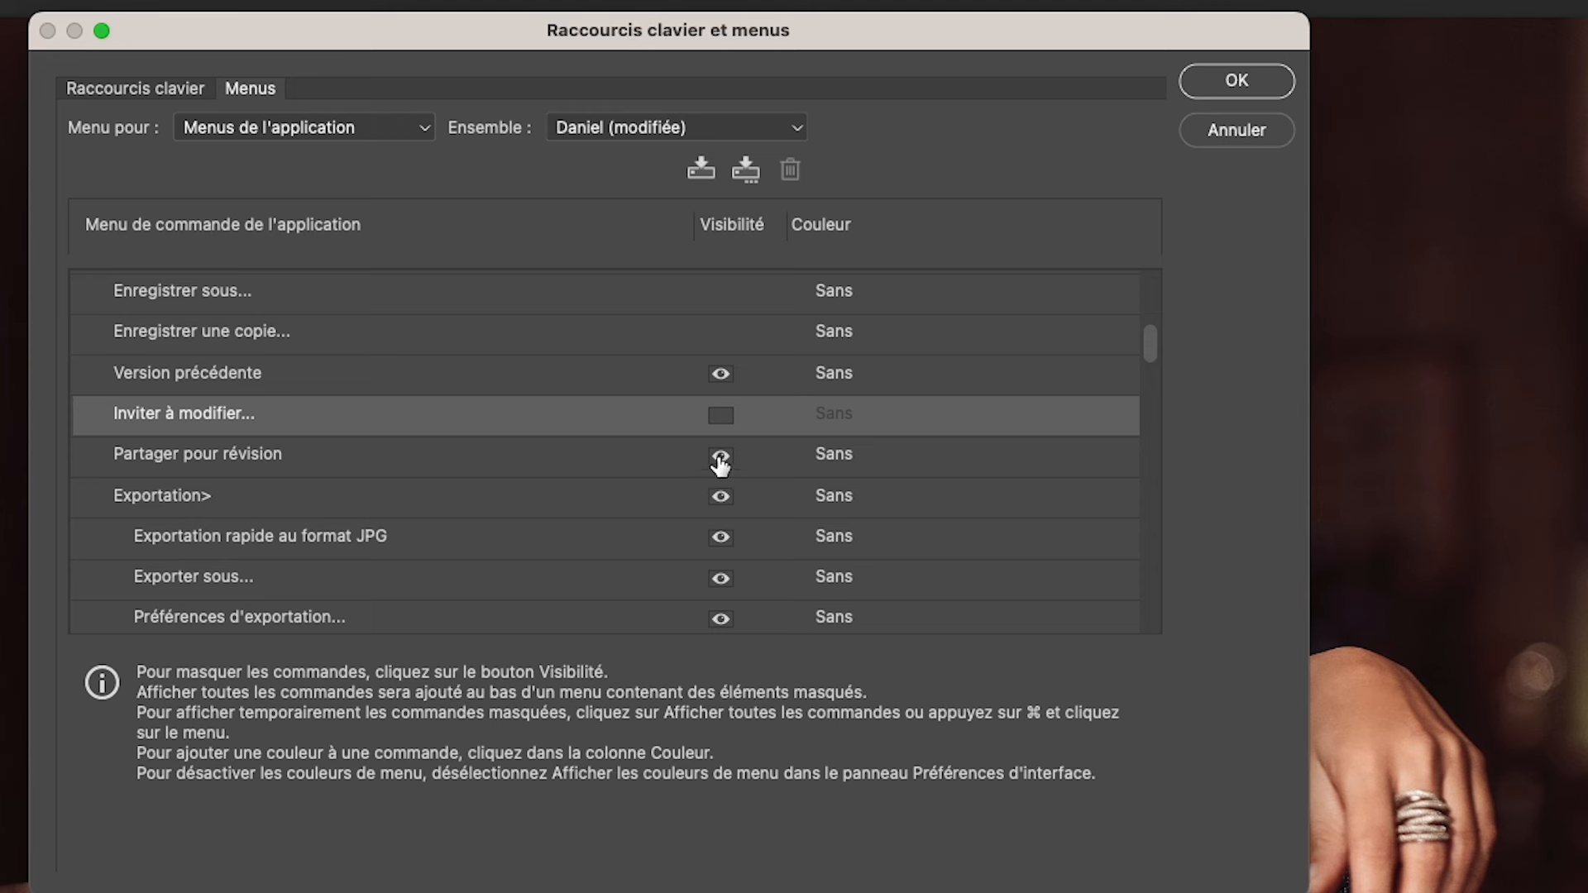
click(720, 457)
- Hide the Préférences d'exportation command from the Exportation submenu
scroll(391, 513, down, 2)
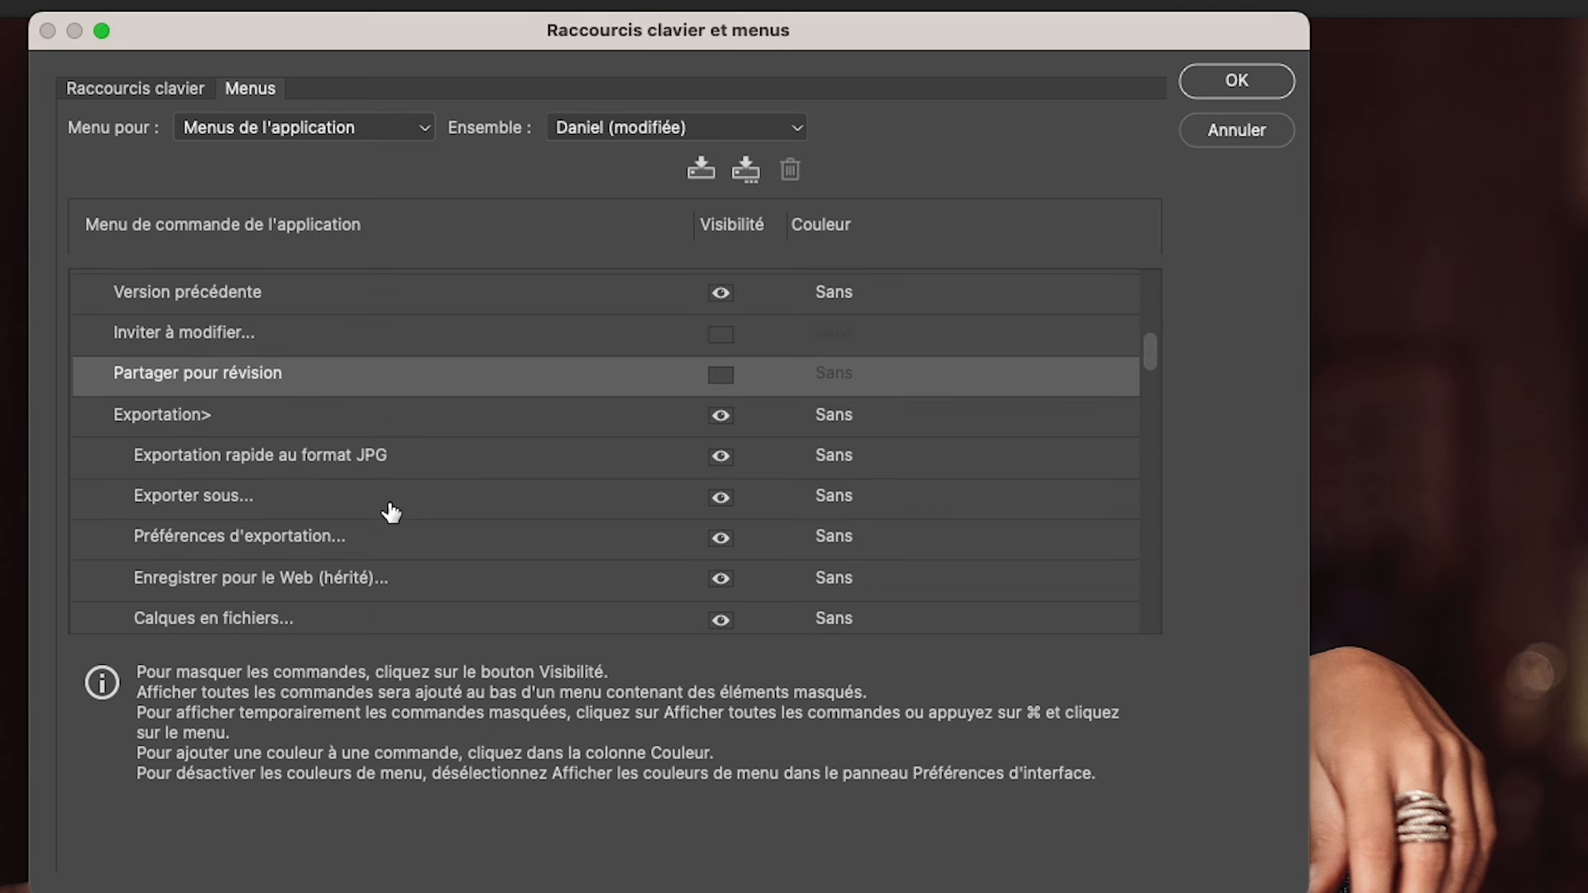
scroll(248, 461, down, 1)
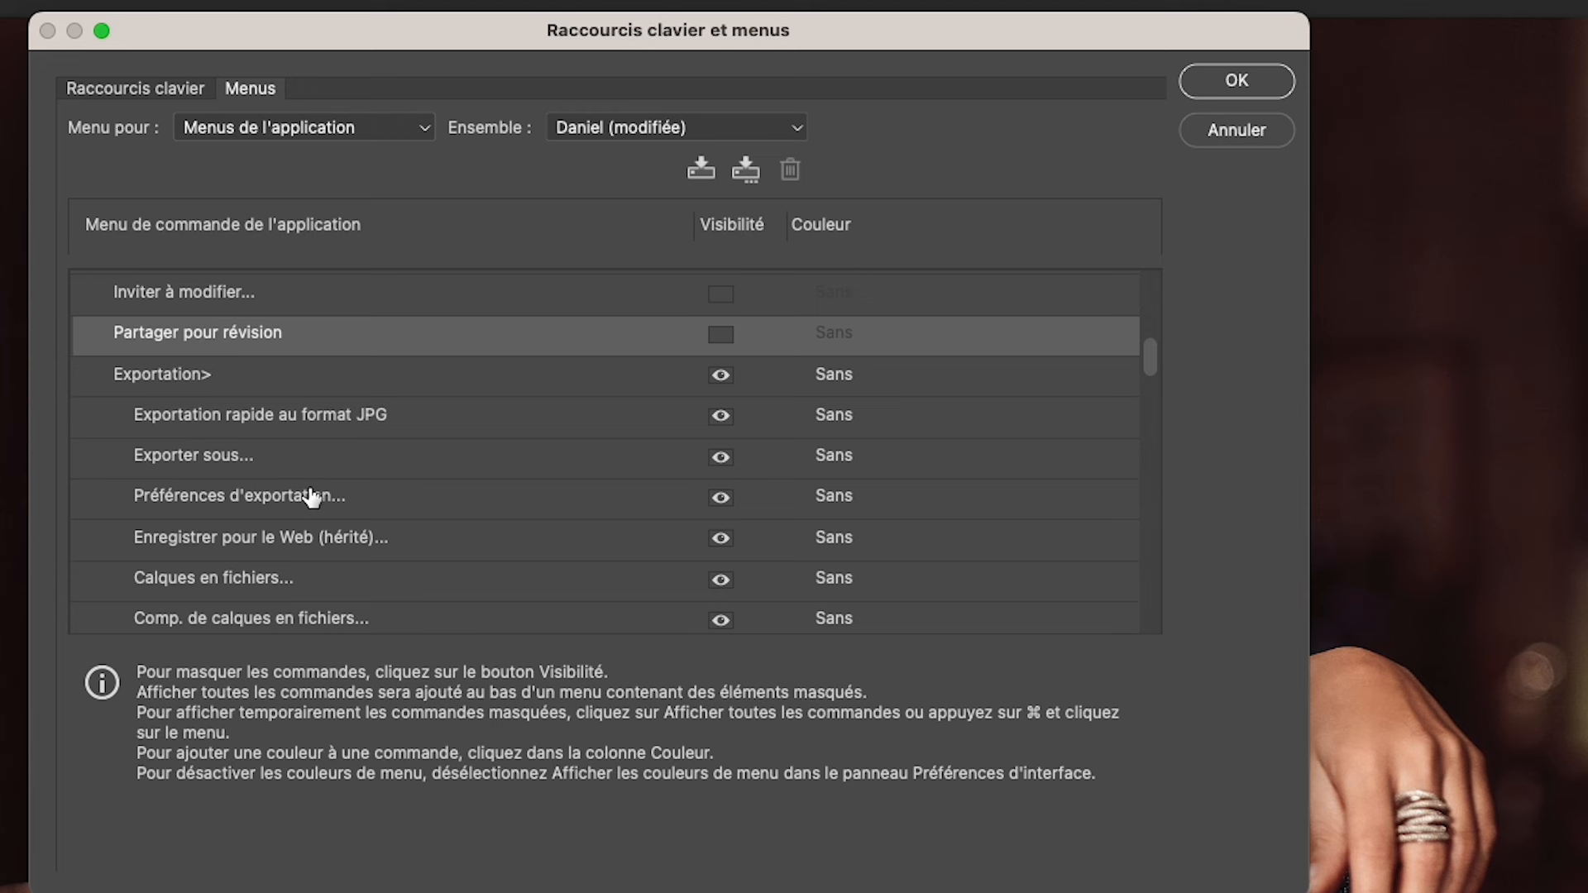
click(722, 498)
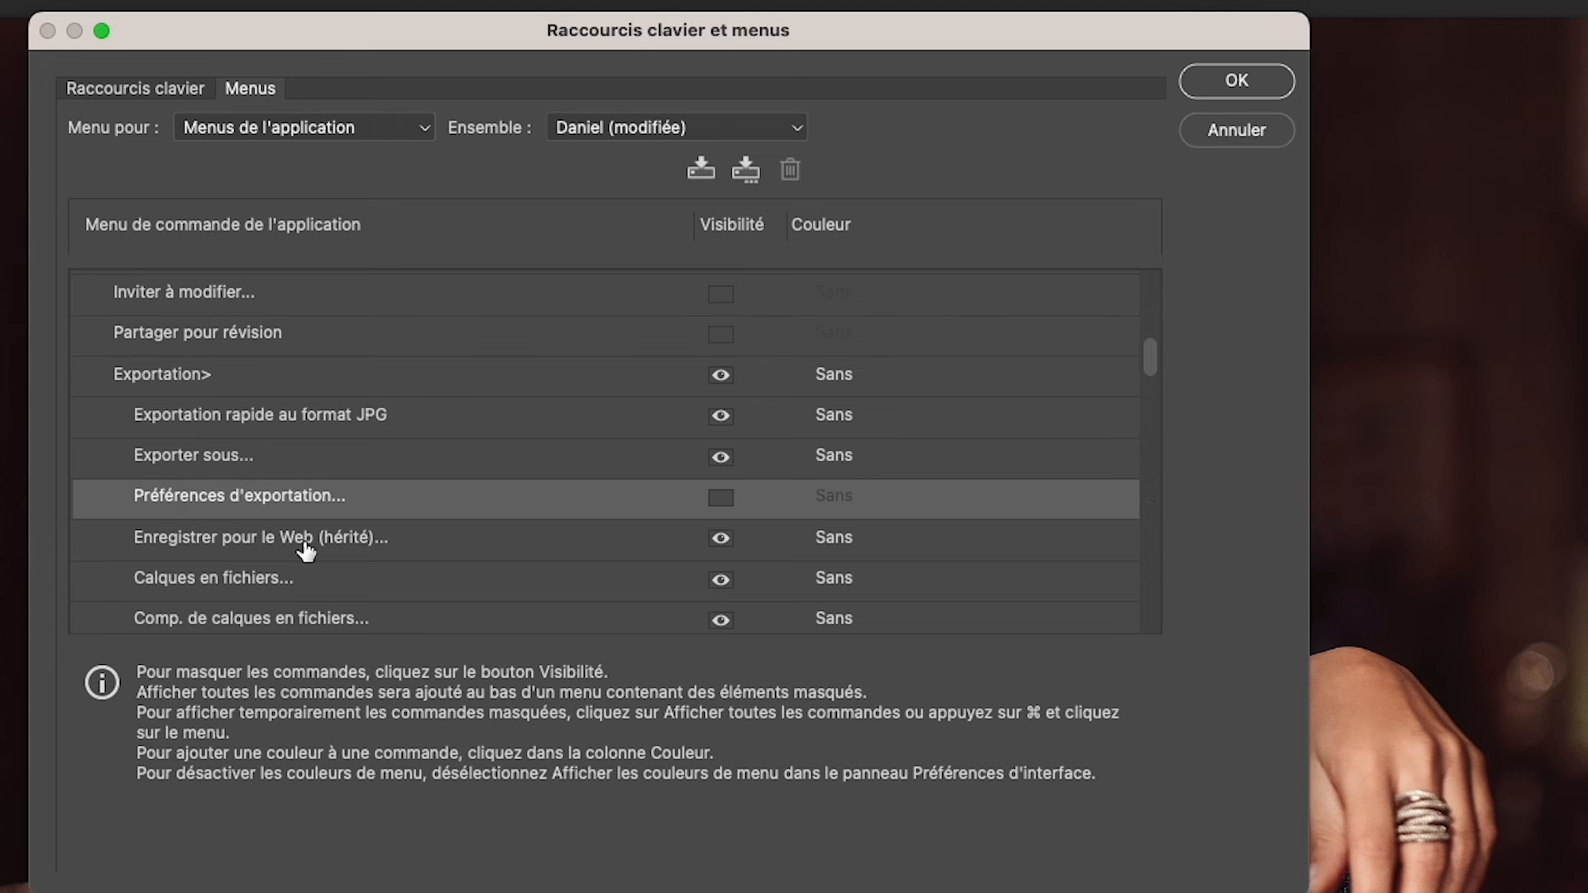
- Hide Comp. de calques en fichiers, Comp. de calques en PDF, Plans de travail en PDF and Plans de travail vers fichiers from Exportation
scroll(326, 625, down, 1)
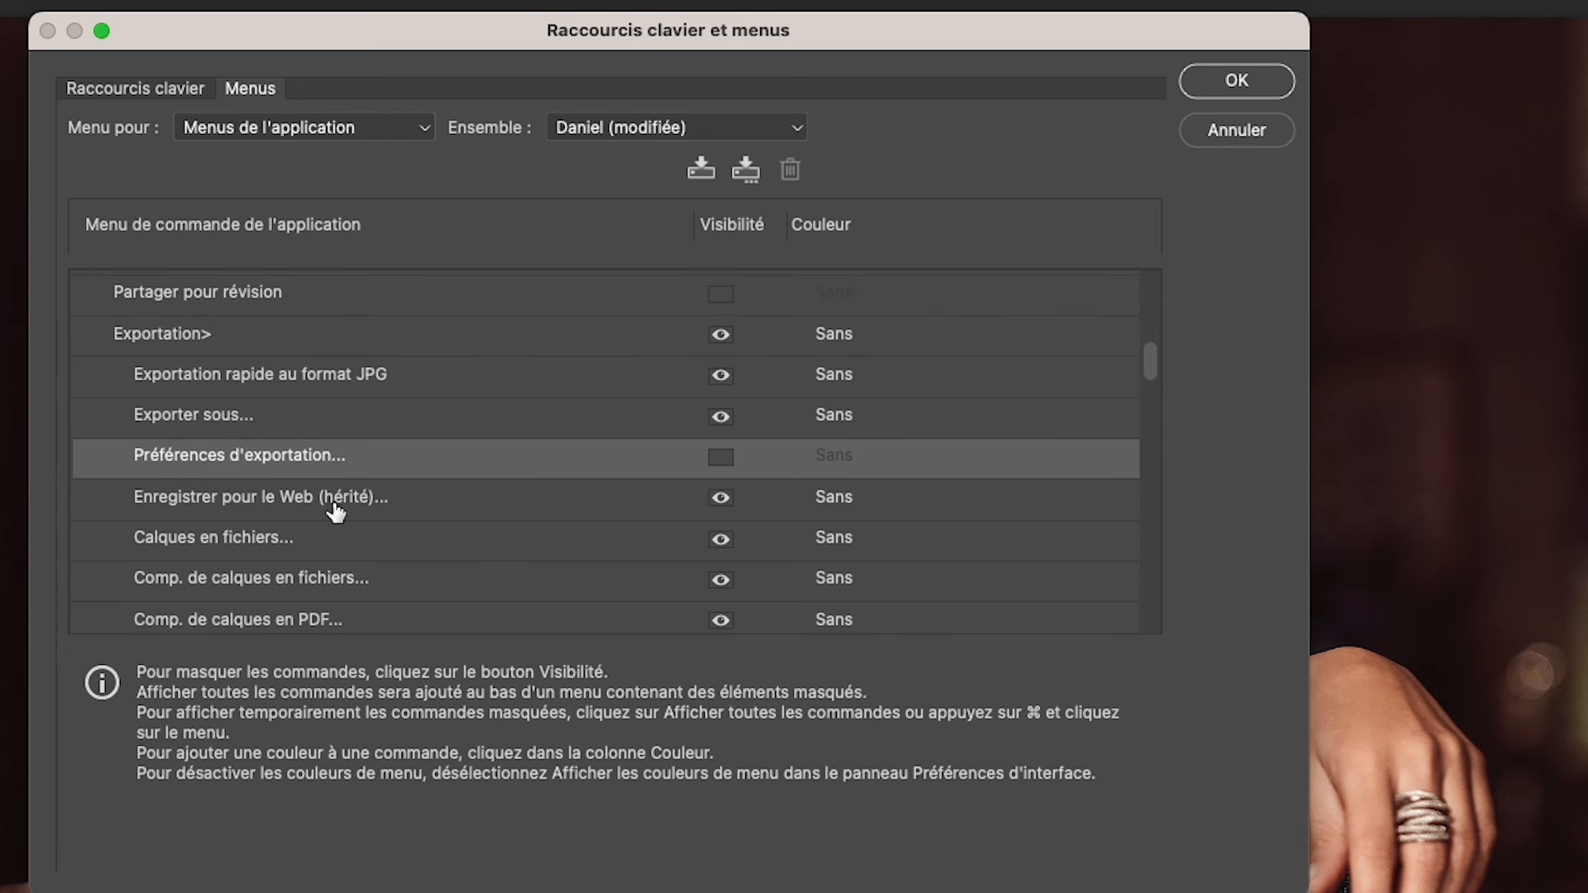
scroll(289, 566, down, 1)
scroll(289, 567, up, 1)
scroll(289, 567, down, 3)
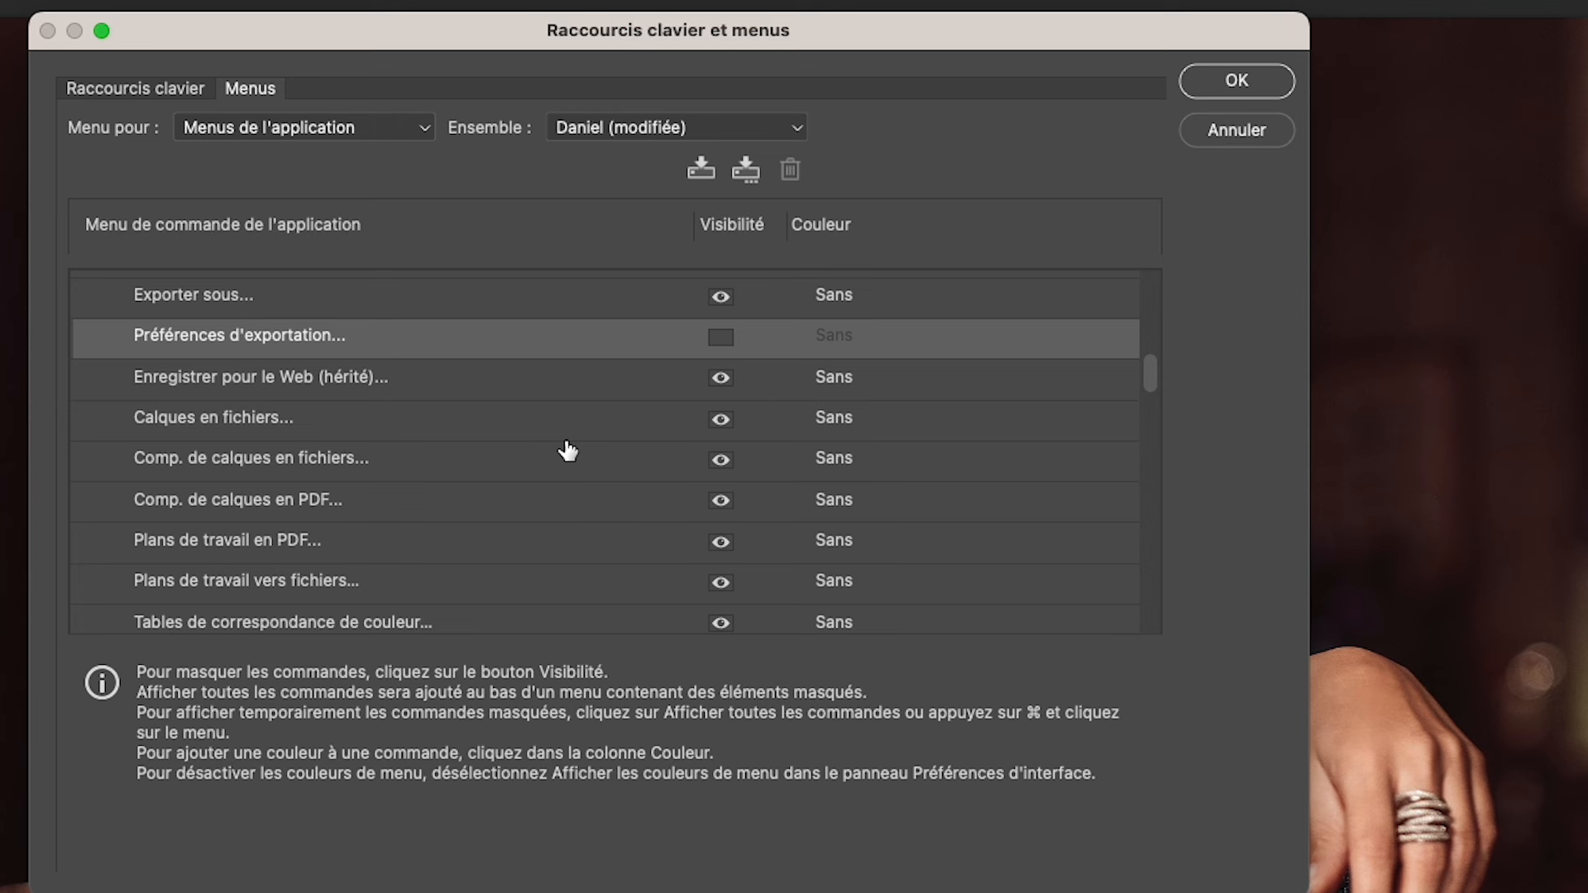
click(721, 459)
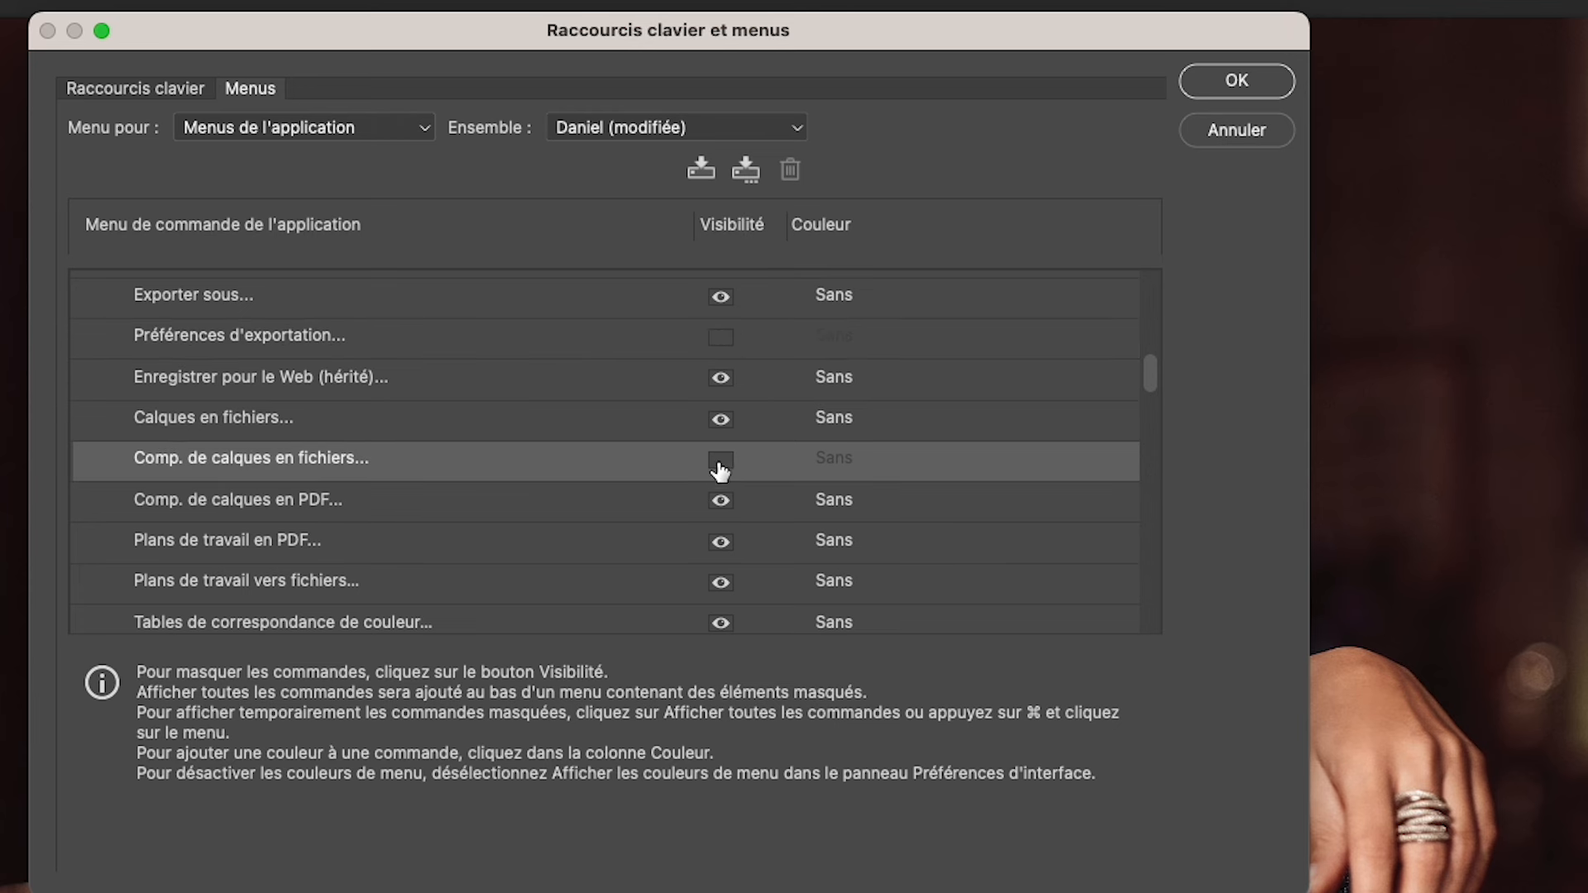
click(720, 501)
click(720, 542)
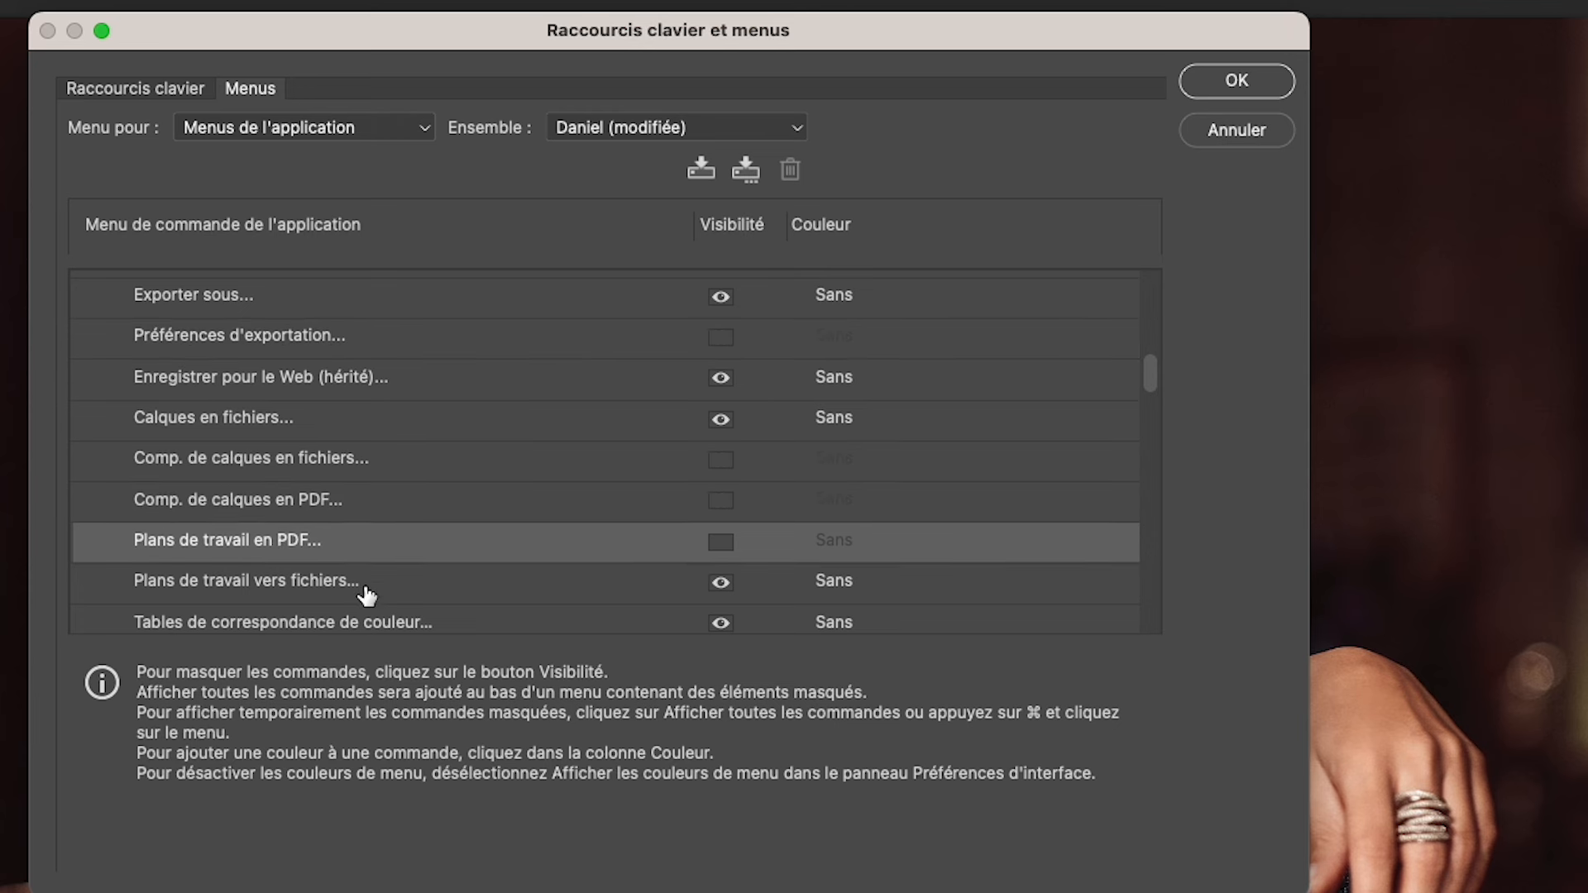
click(720, 582)
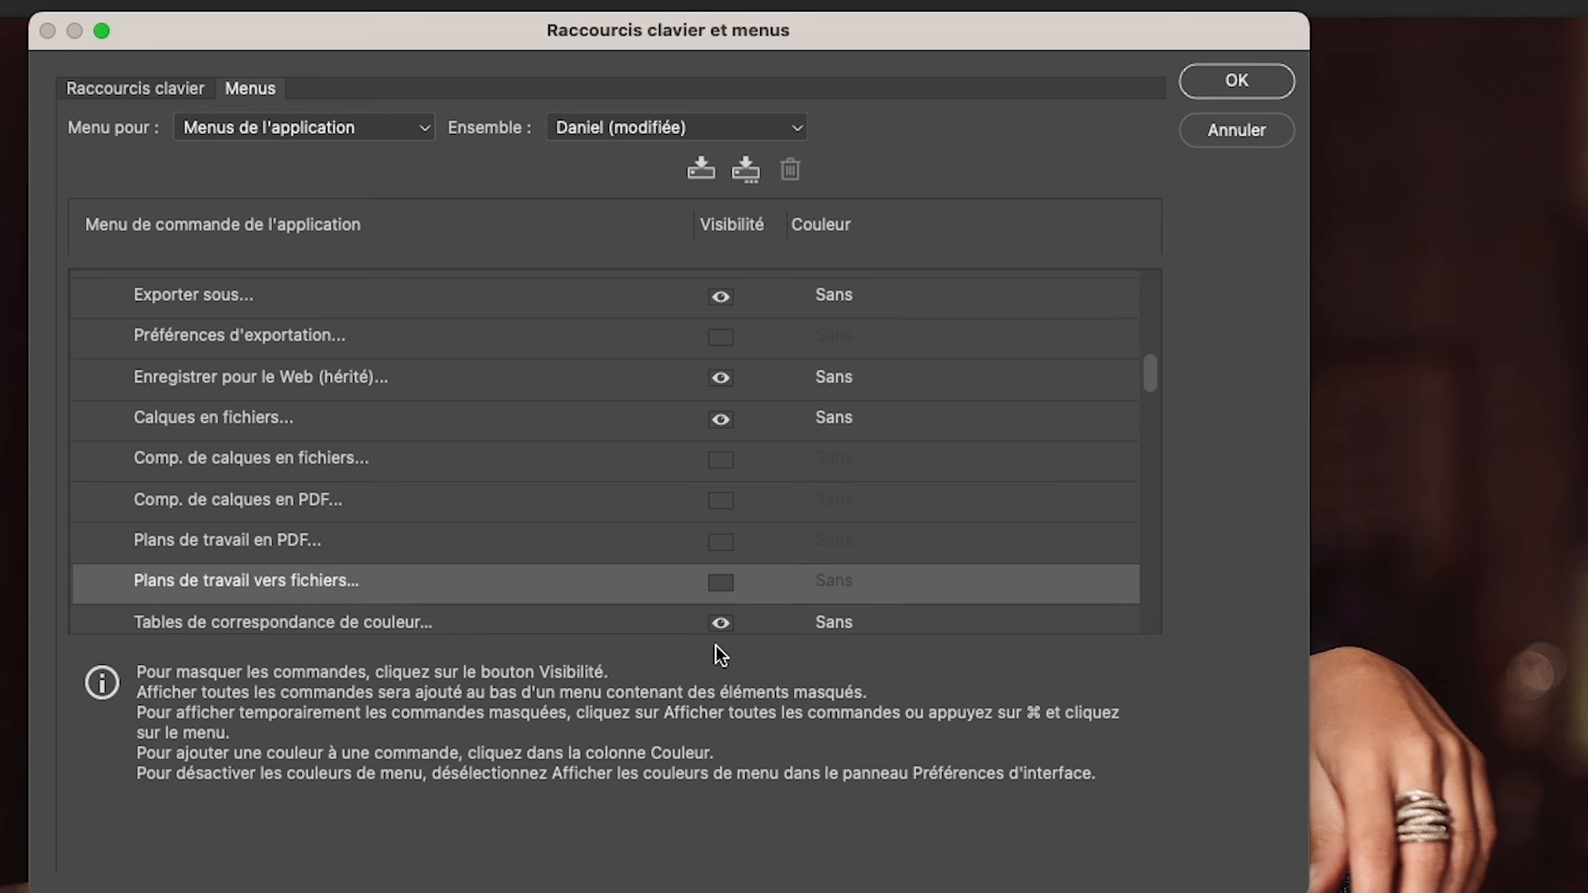
- Hide Tables de correspondance de couleur, Ensembles de données sous forme de fichiers, Rendu vidéo and Tracés vers Illustrator from the Exportation submenu
scroll(597, 540, down, 6)
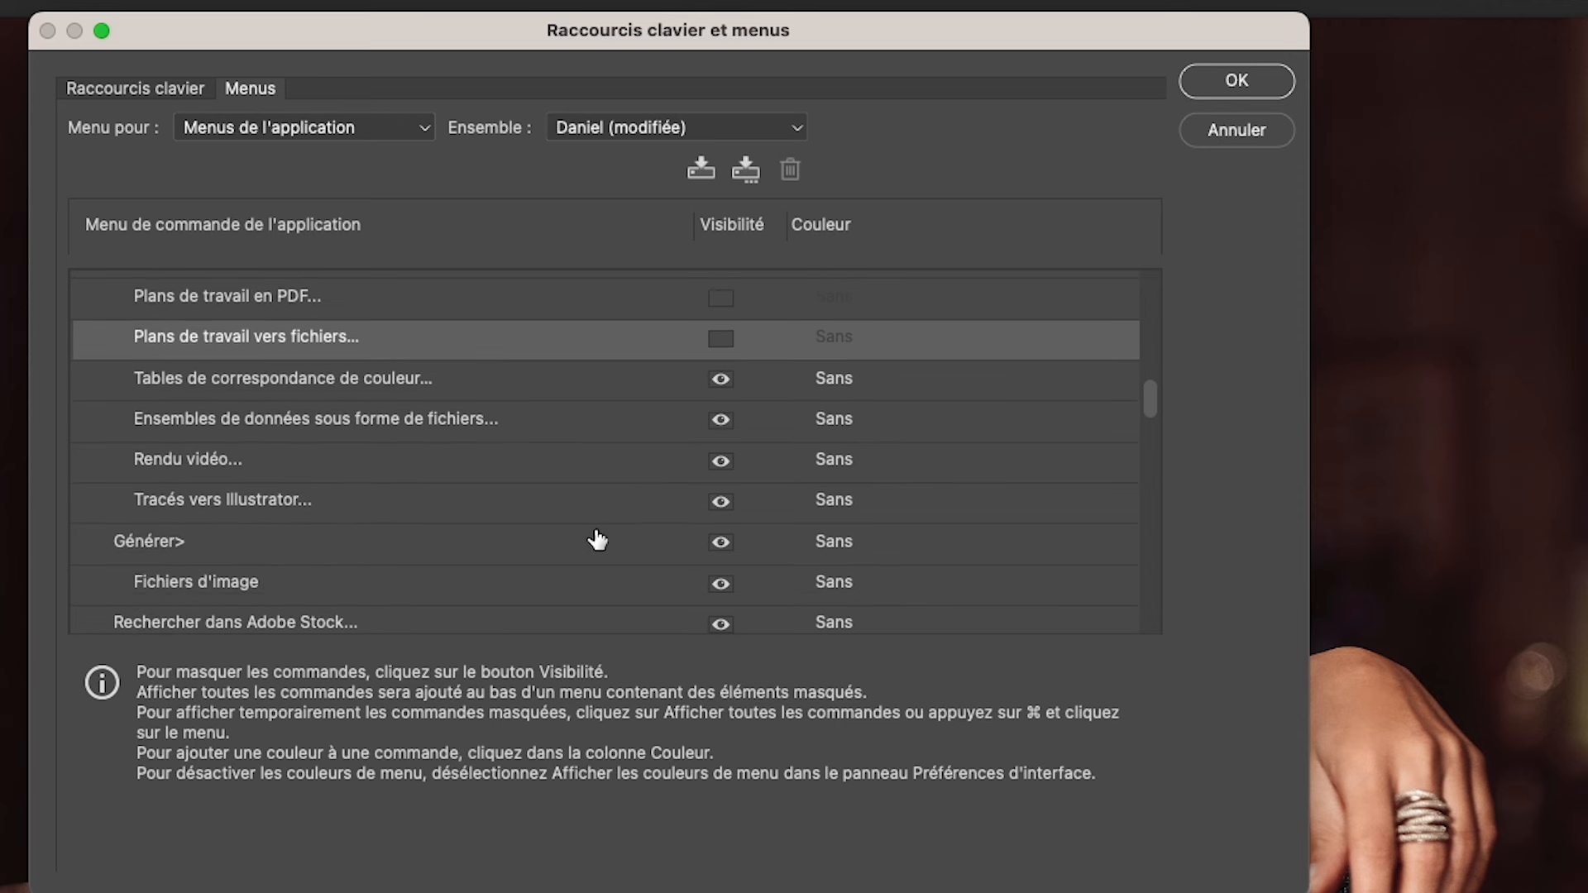
click(720, 378)
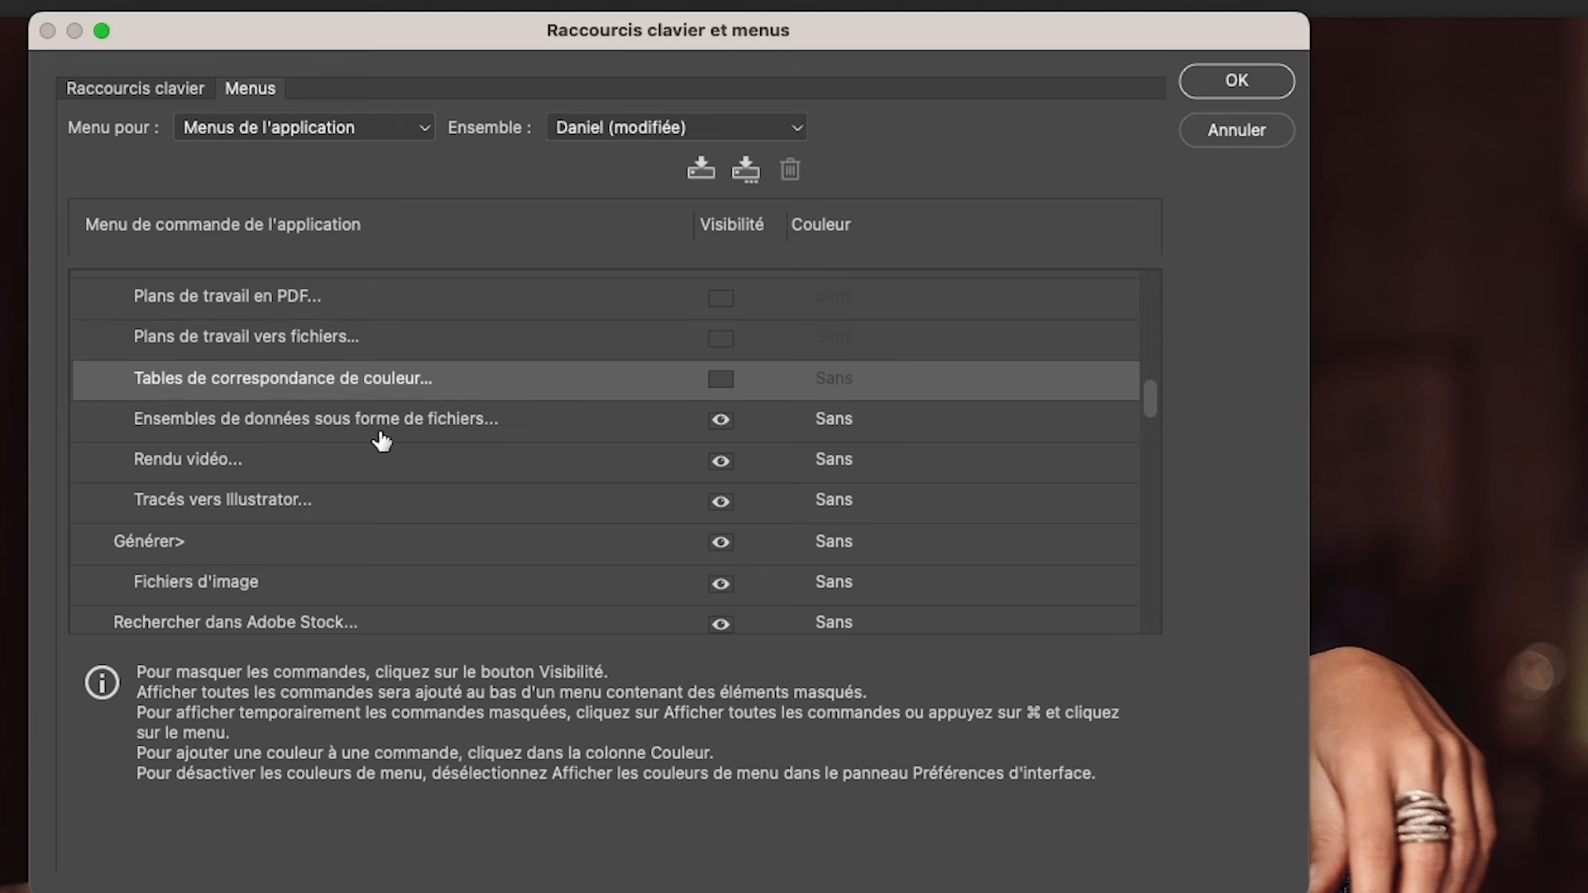
click(720, 421)
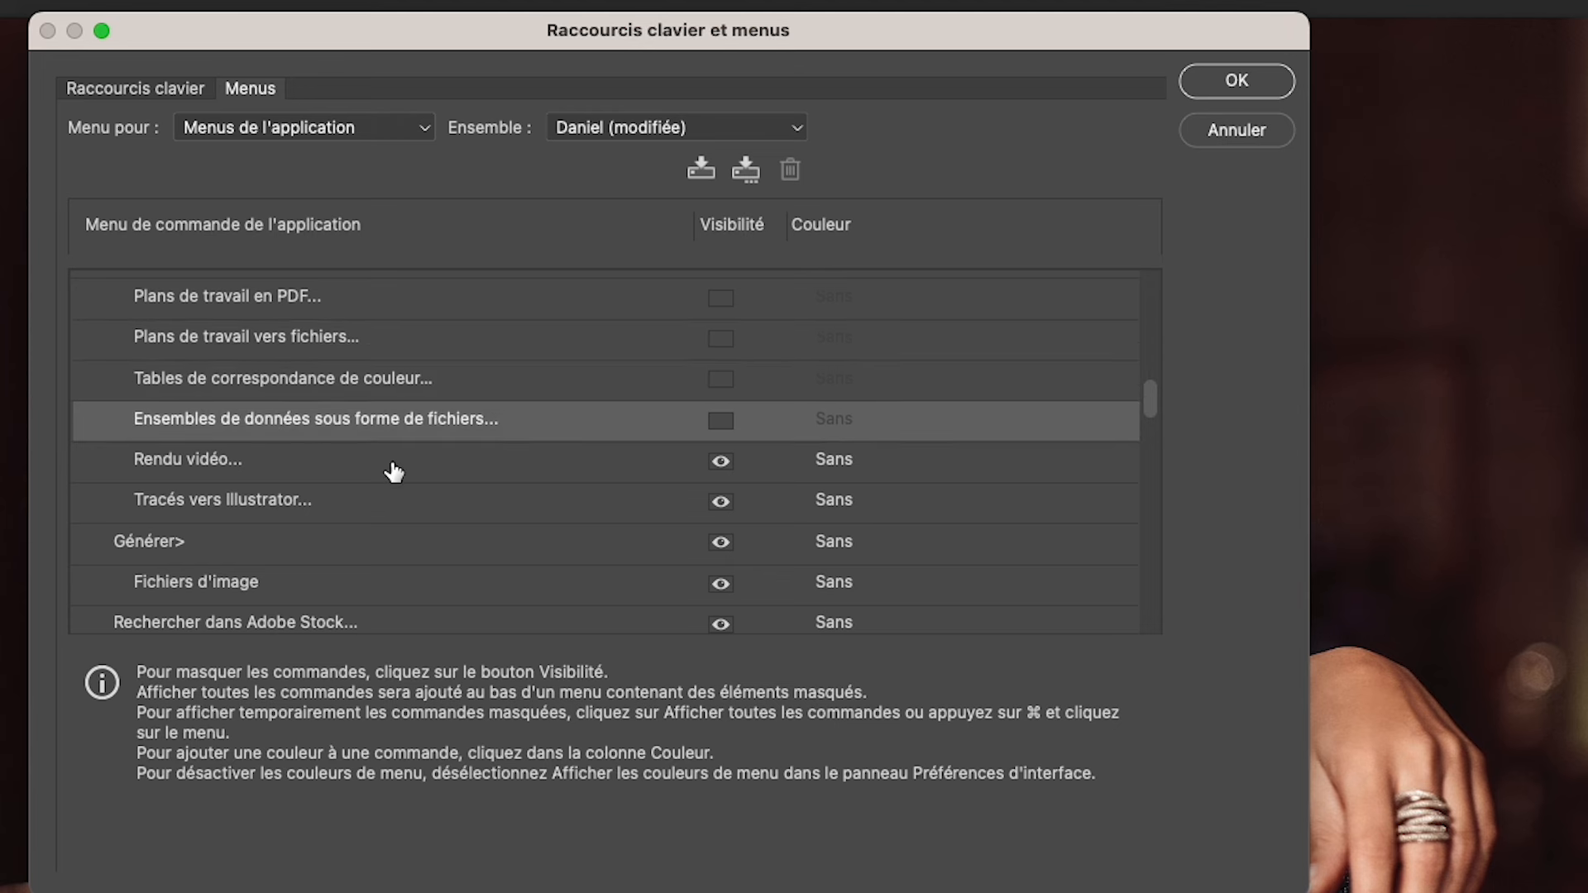
click(720, 461)
click(721, 502)
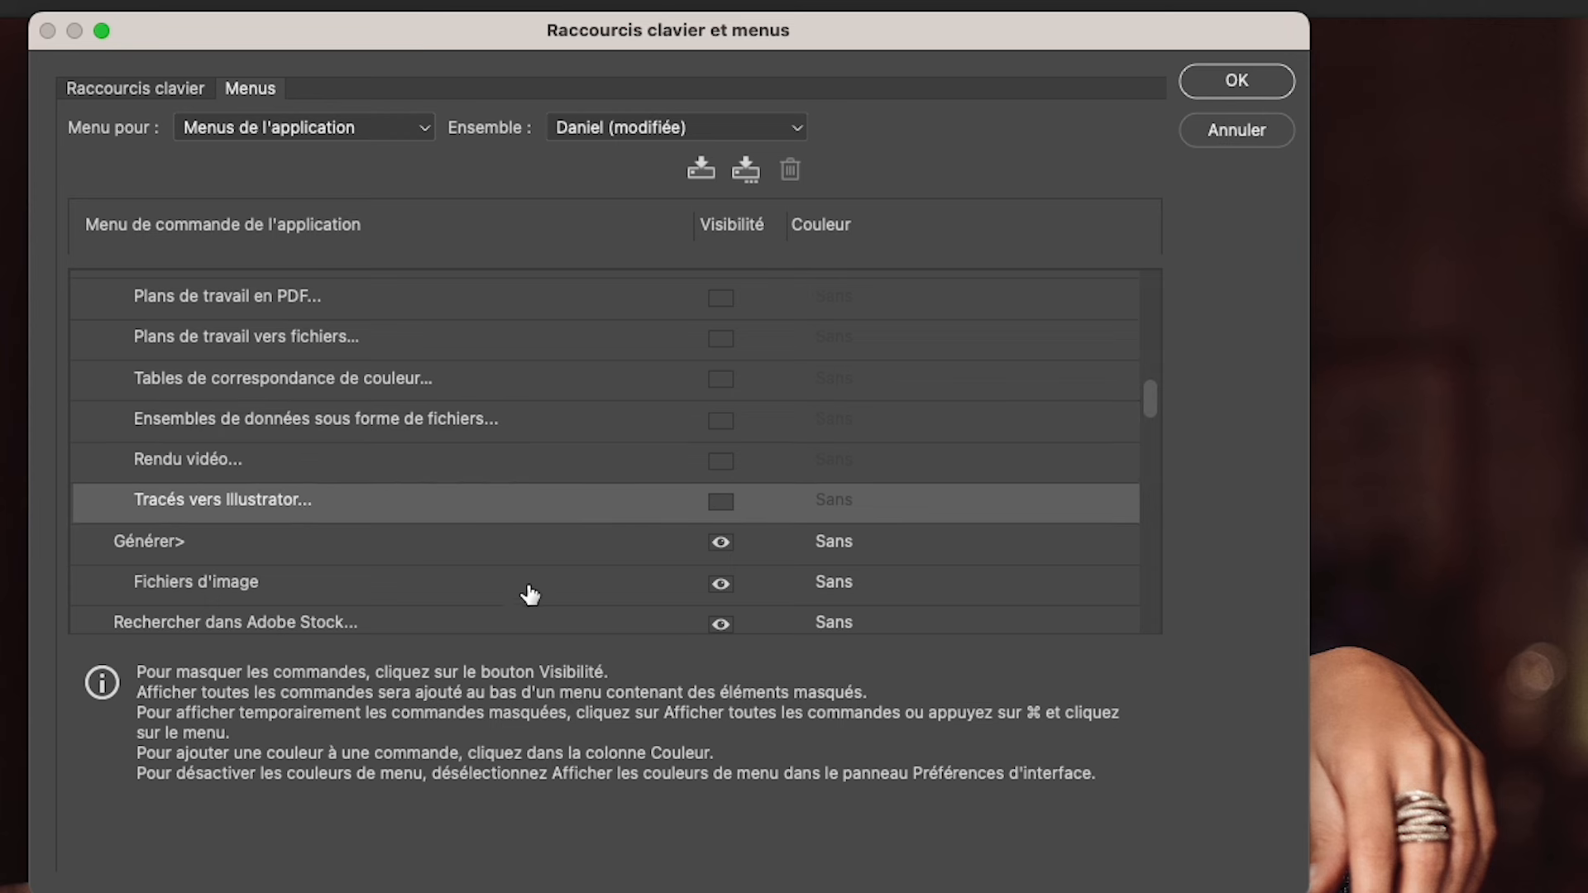
- Hide the Générer submenu, Rechercher dans Adobe Stock and Rechercher des modèles Adobe Express from the Fichier menu
scroll(525, 592, down, 3)
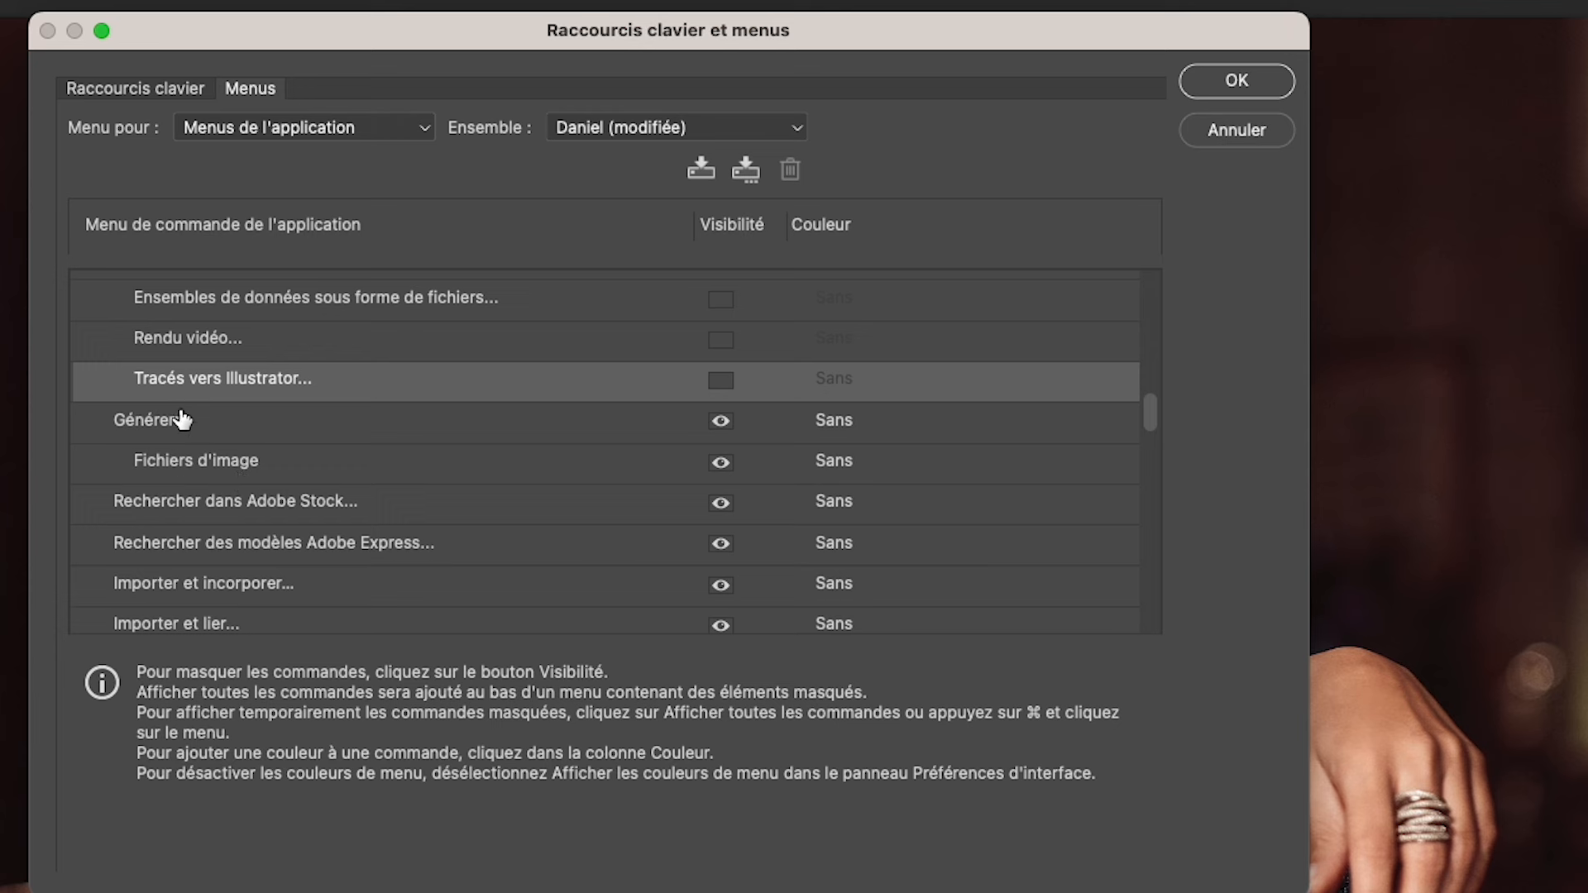
scroll(235, 546, down, 2)
scroll(196, 565, down, 2)
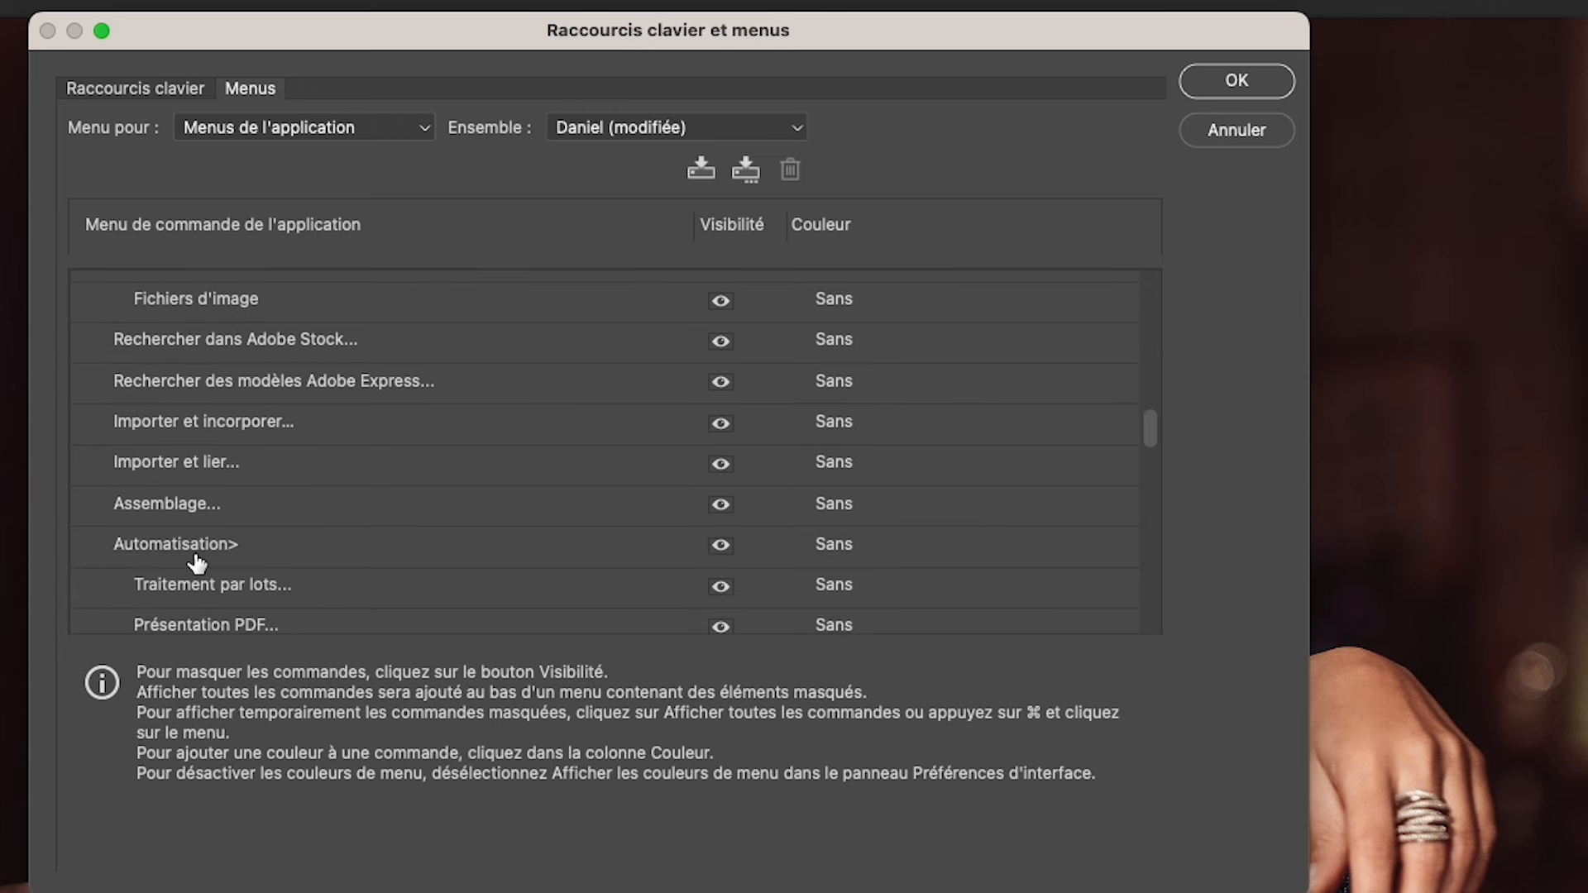
scroll(196, 563, up, 1)
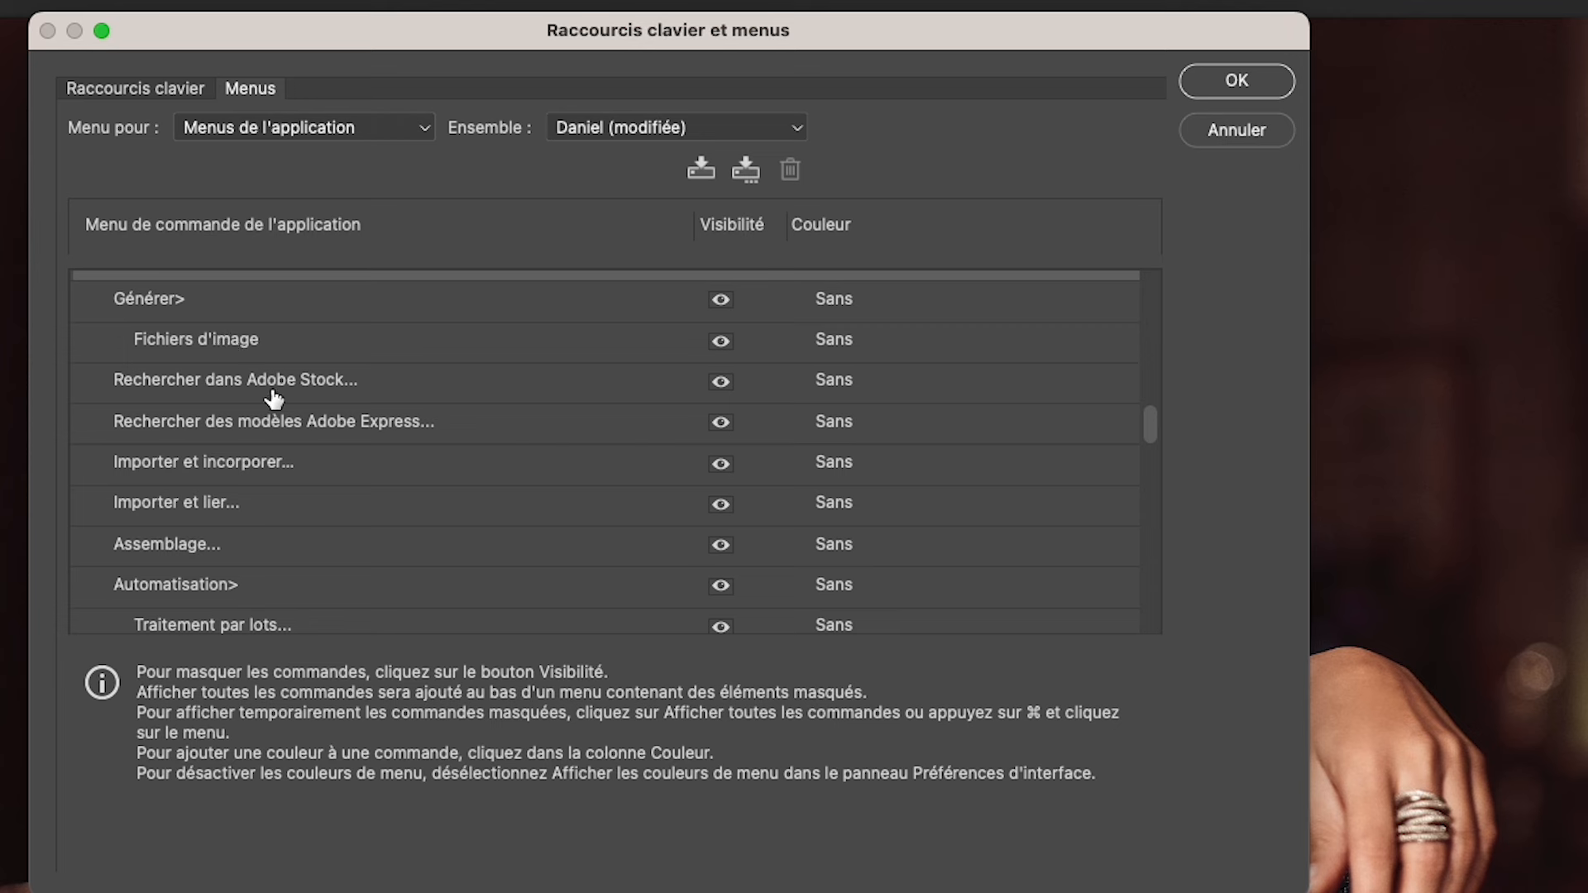
click(720, 301)
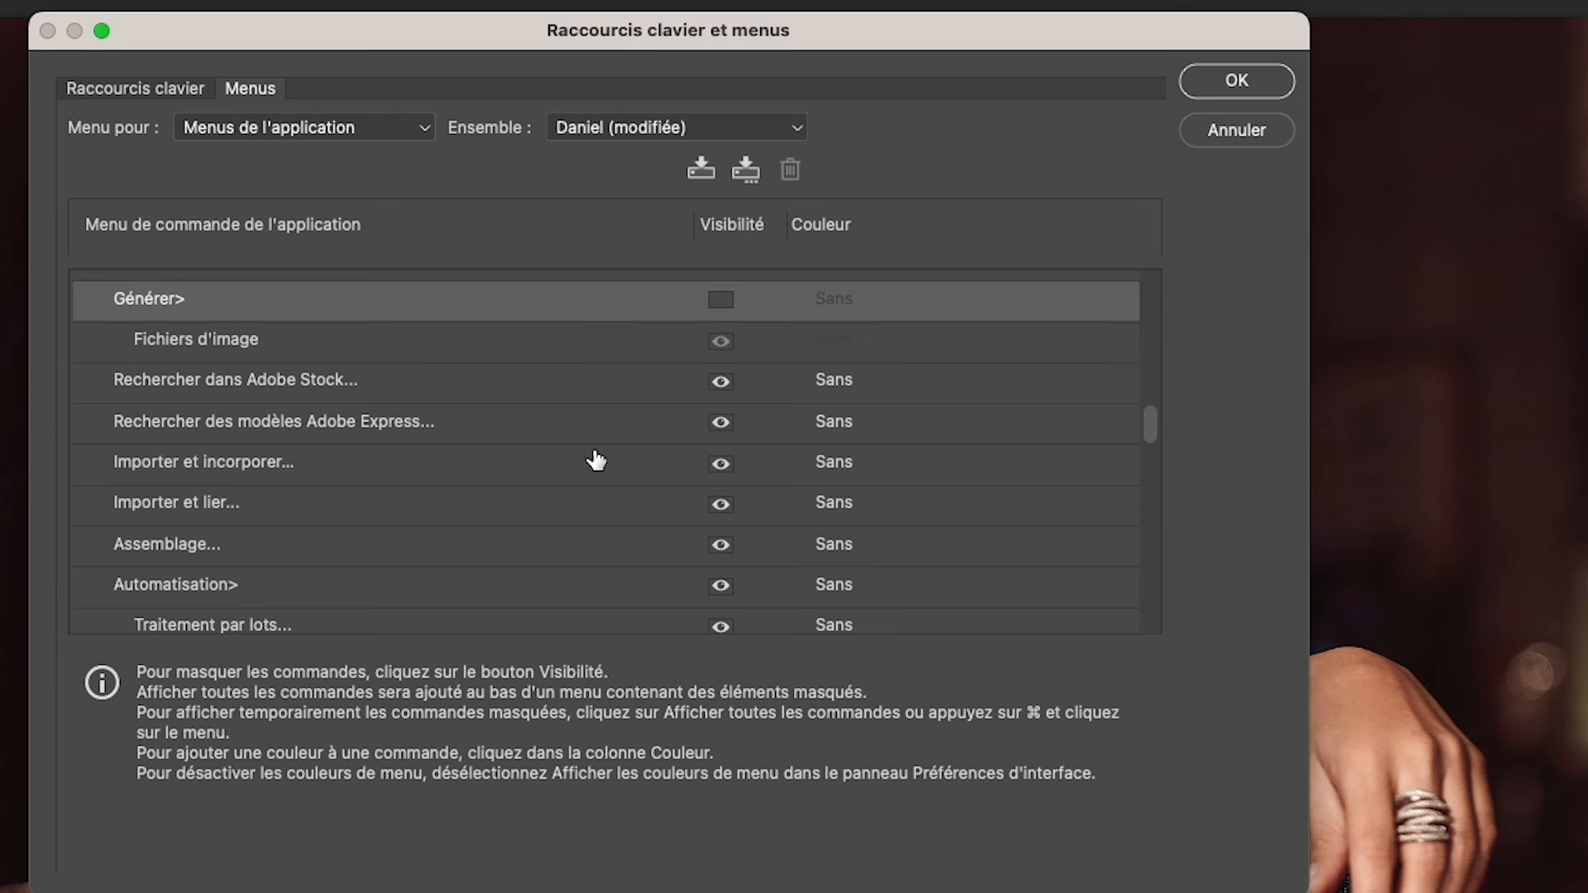
click(721, 344)
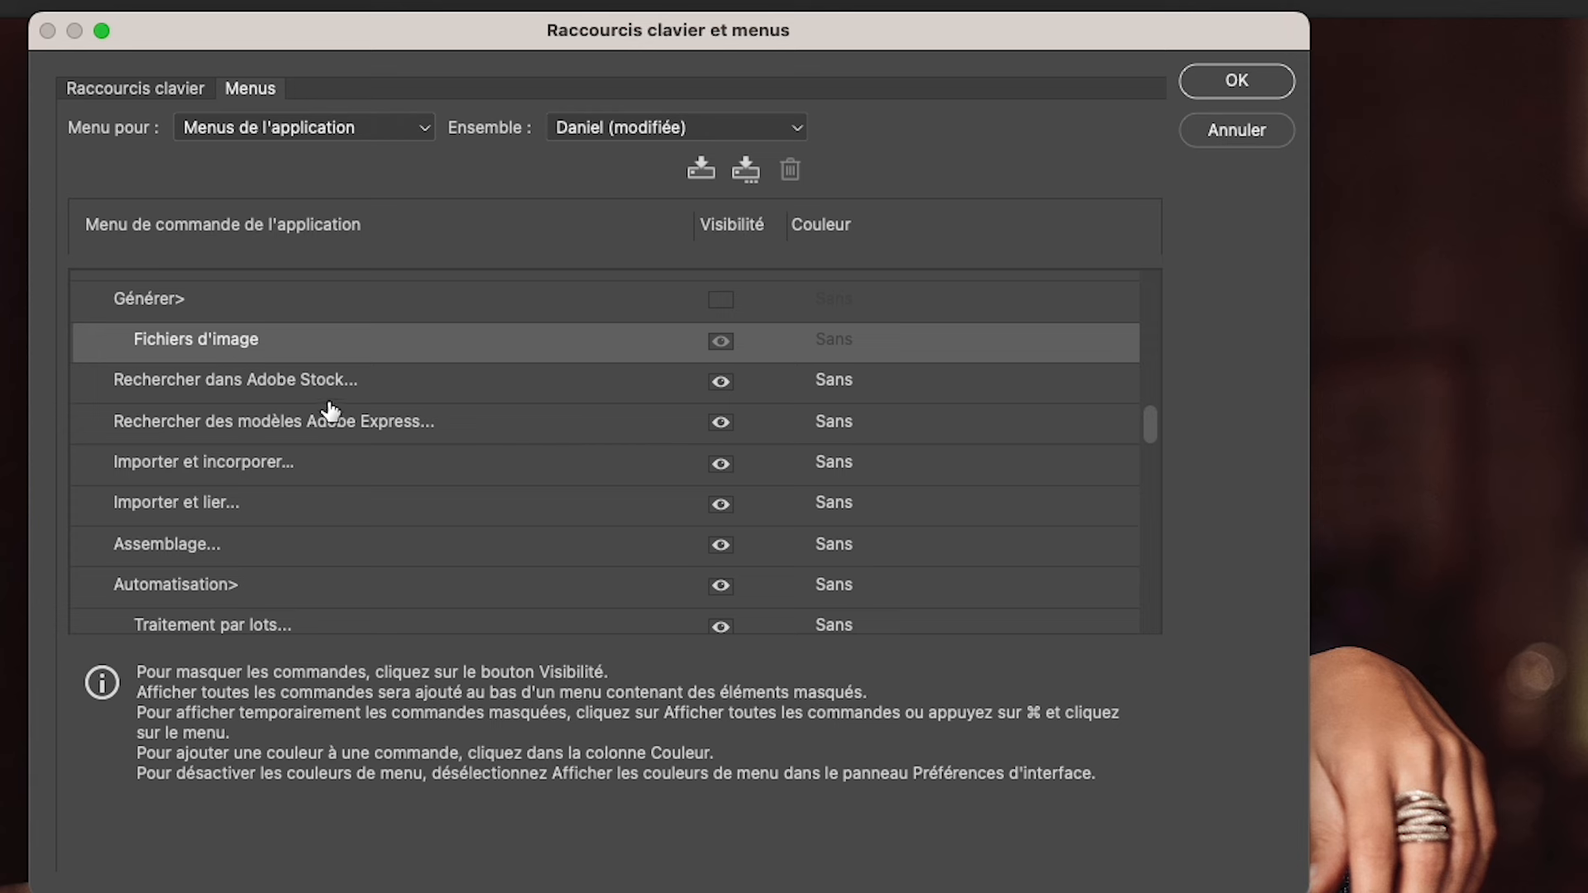
click(720, 383)
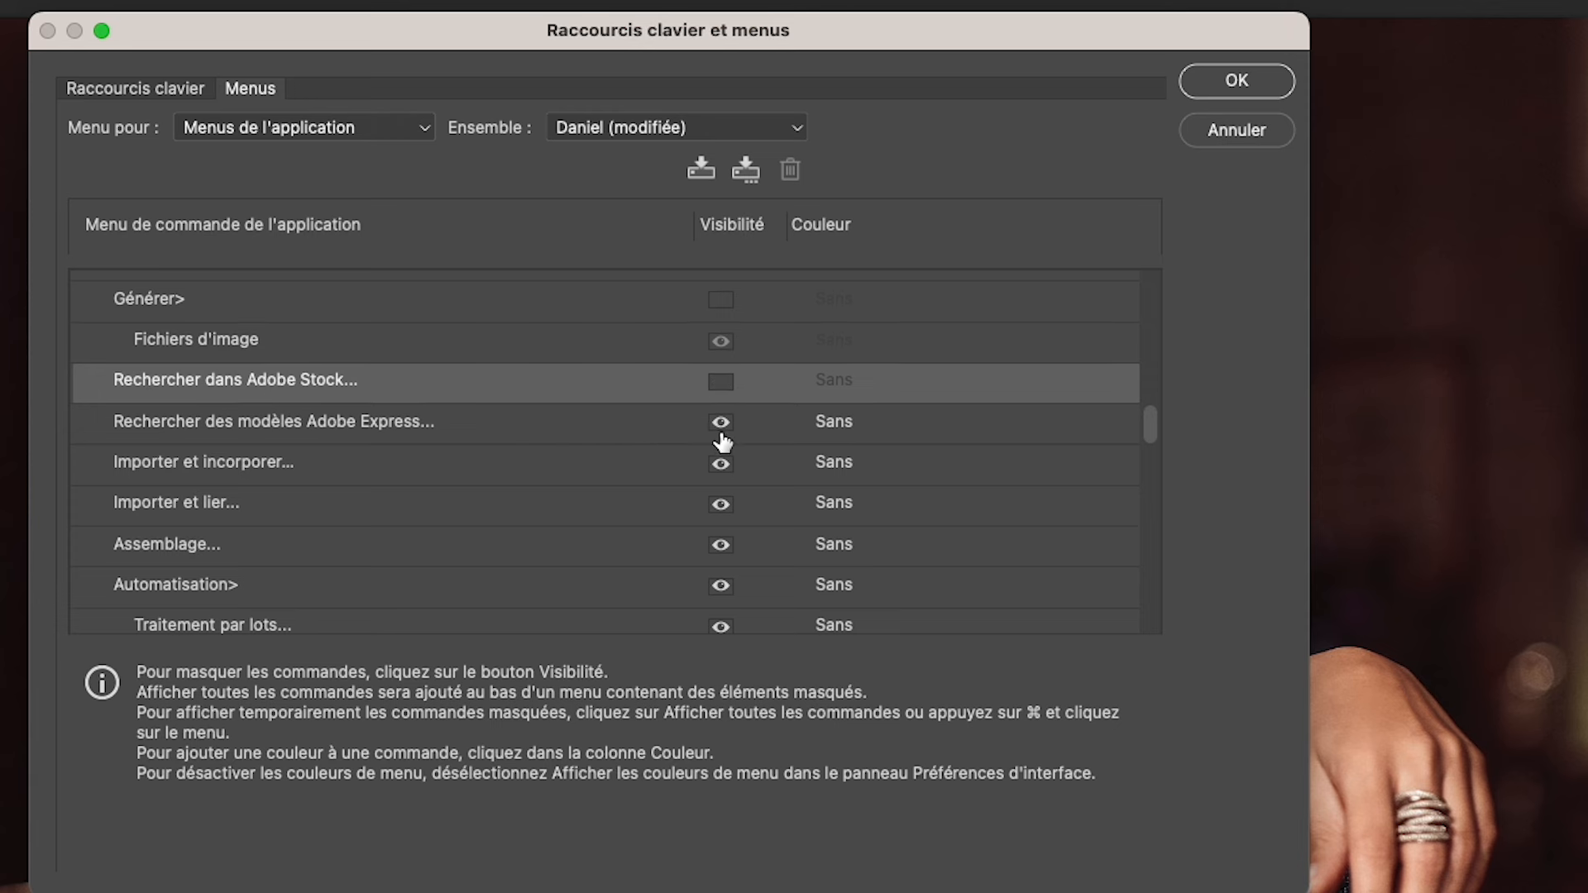
click(720, 423)
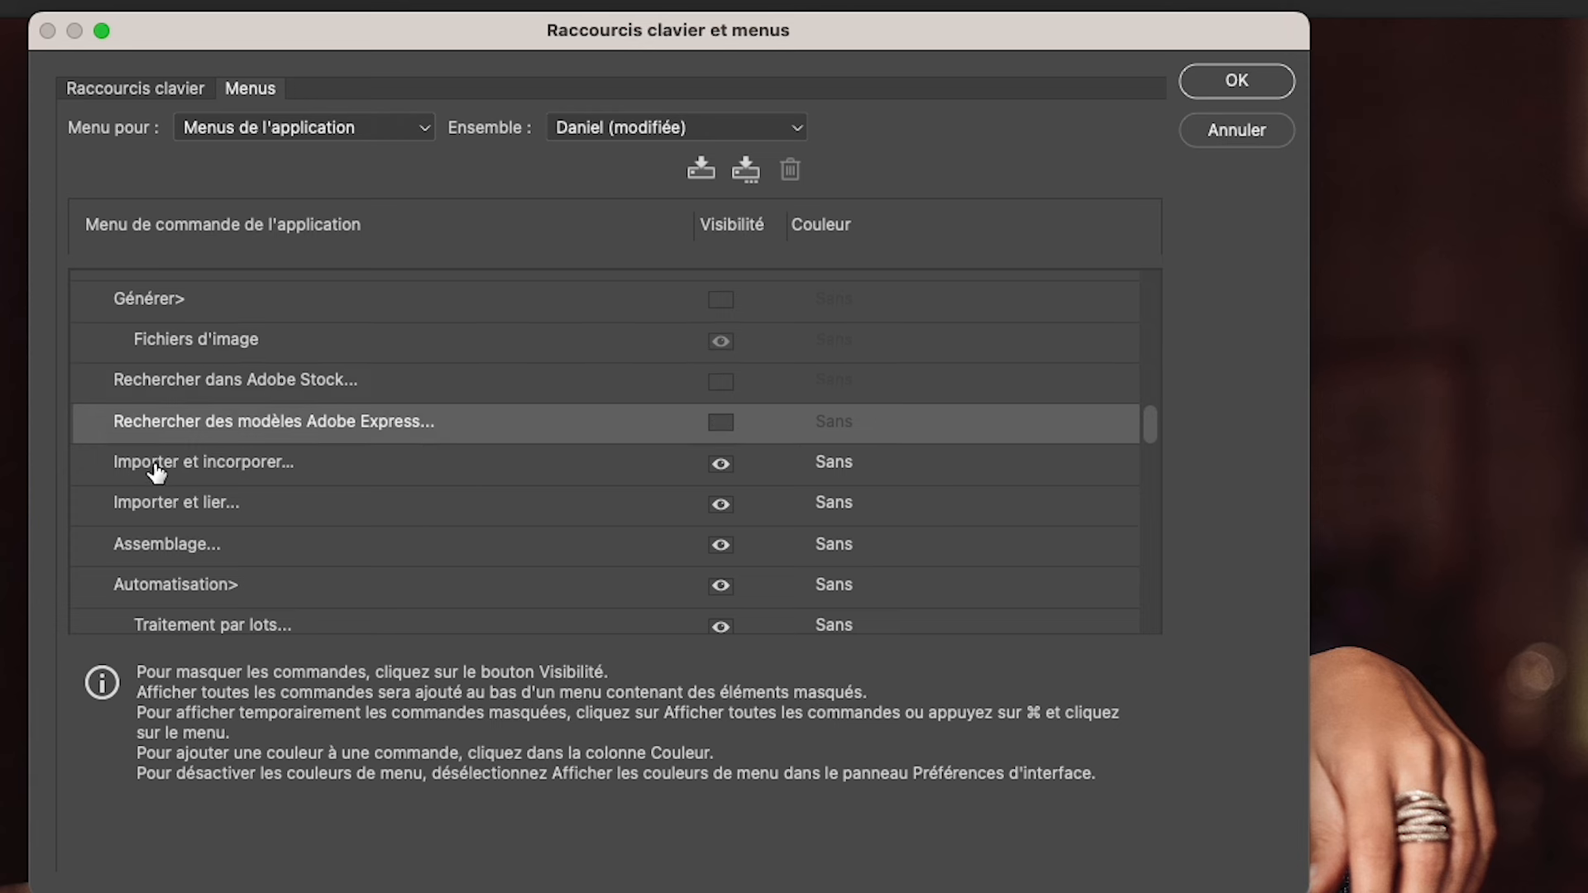
- Hide Rogner et désincliner les photos and Merge to HDR Efex Pro 2 from the Automatisation submenu
scroll(333, 578, down, 2)
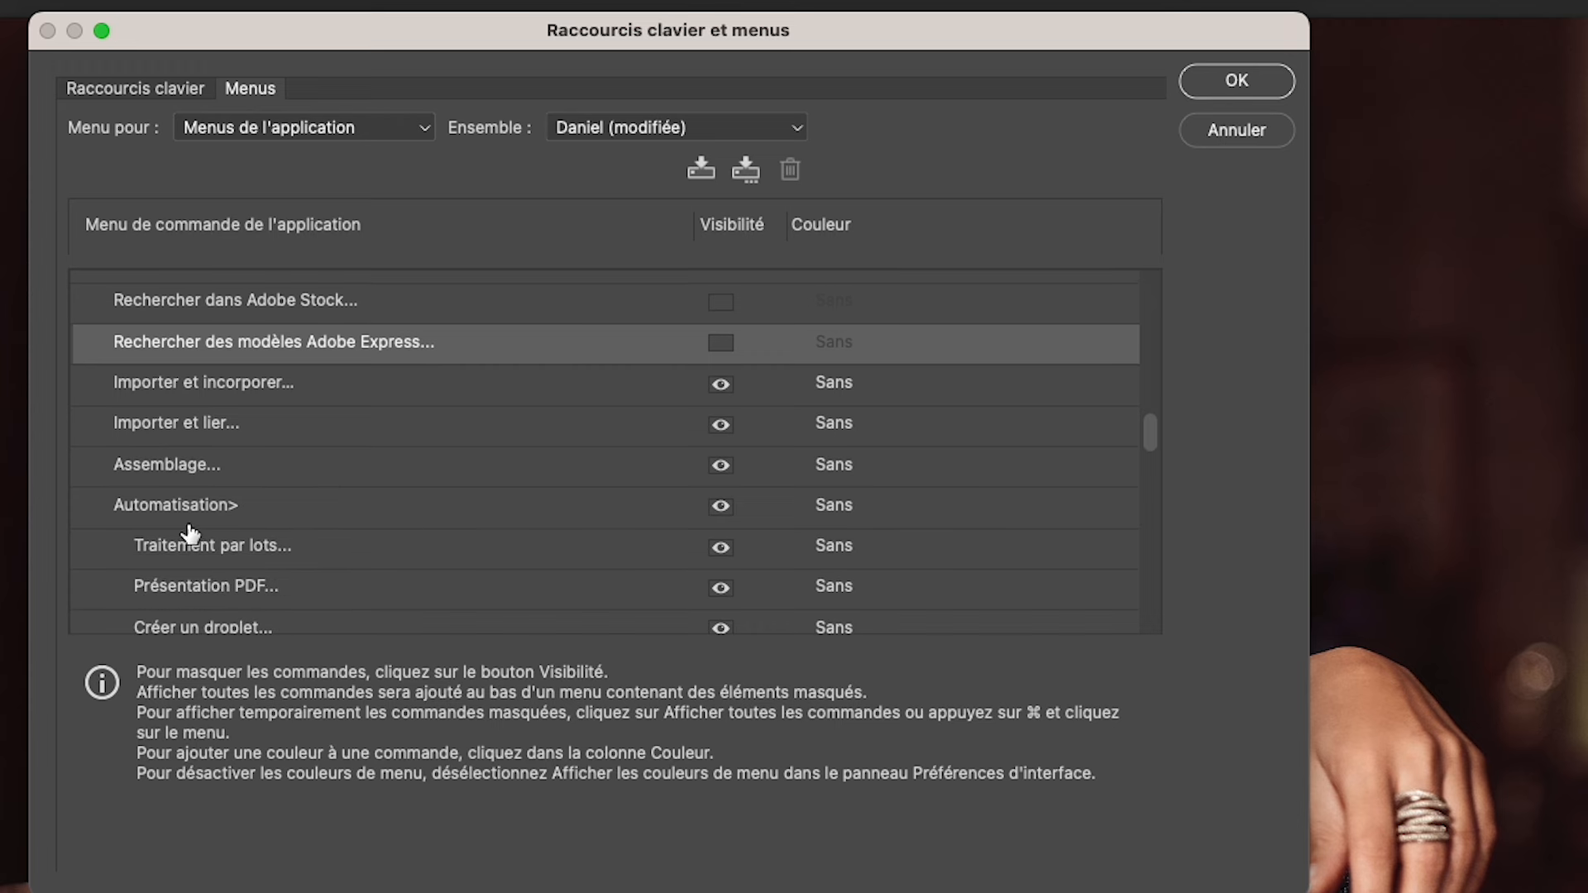
scroll(188, 533, down, 3)
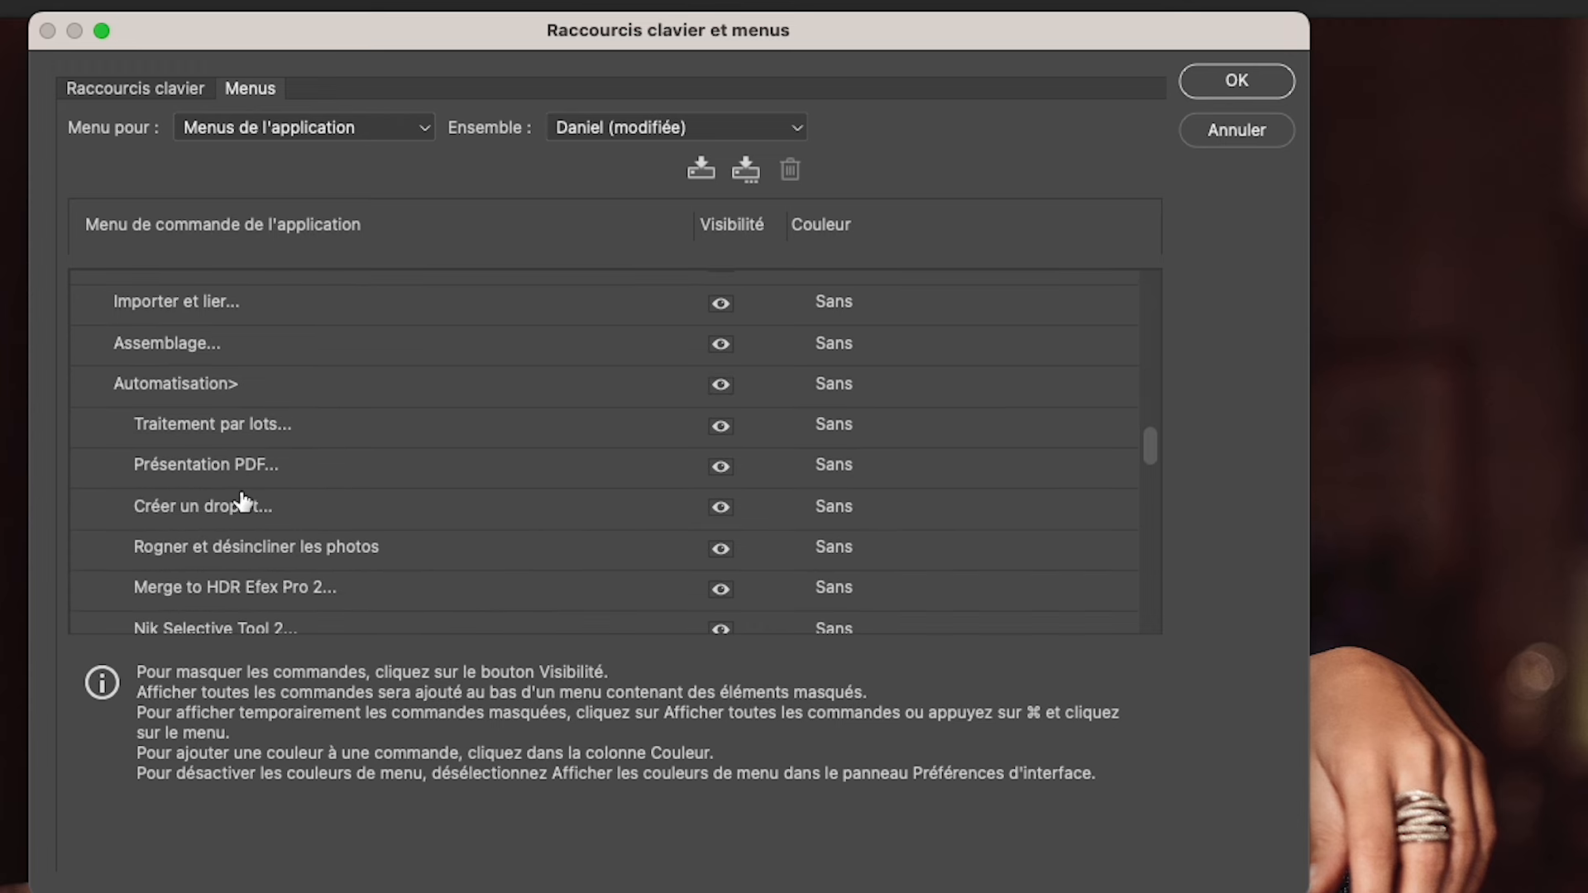
scroll(380, 529, down, 2)
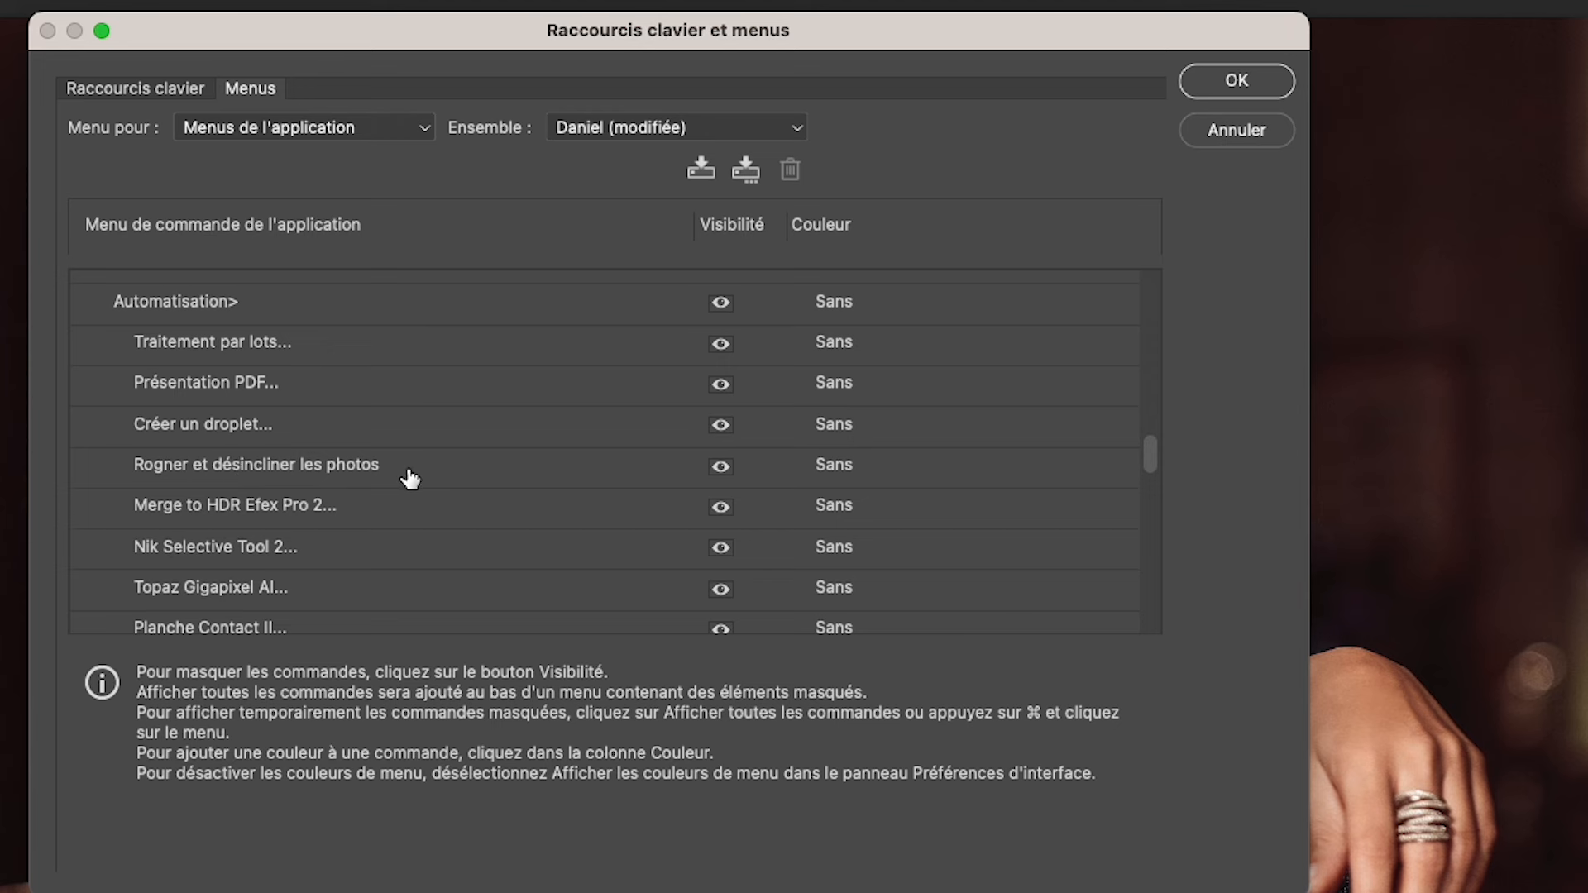
click(720, 467)
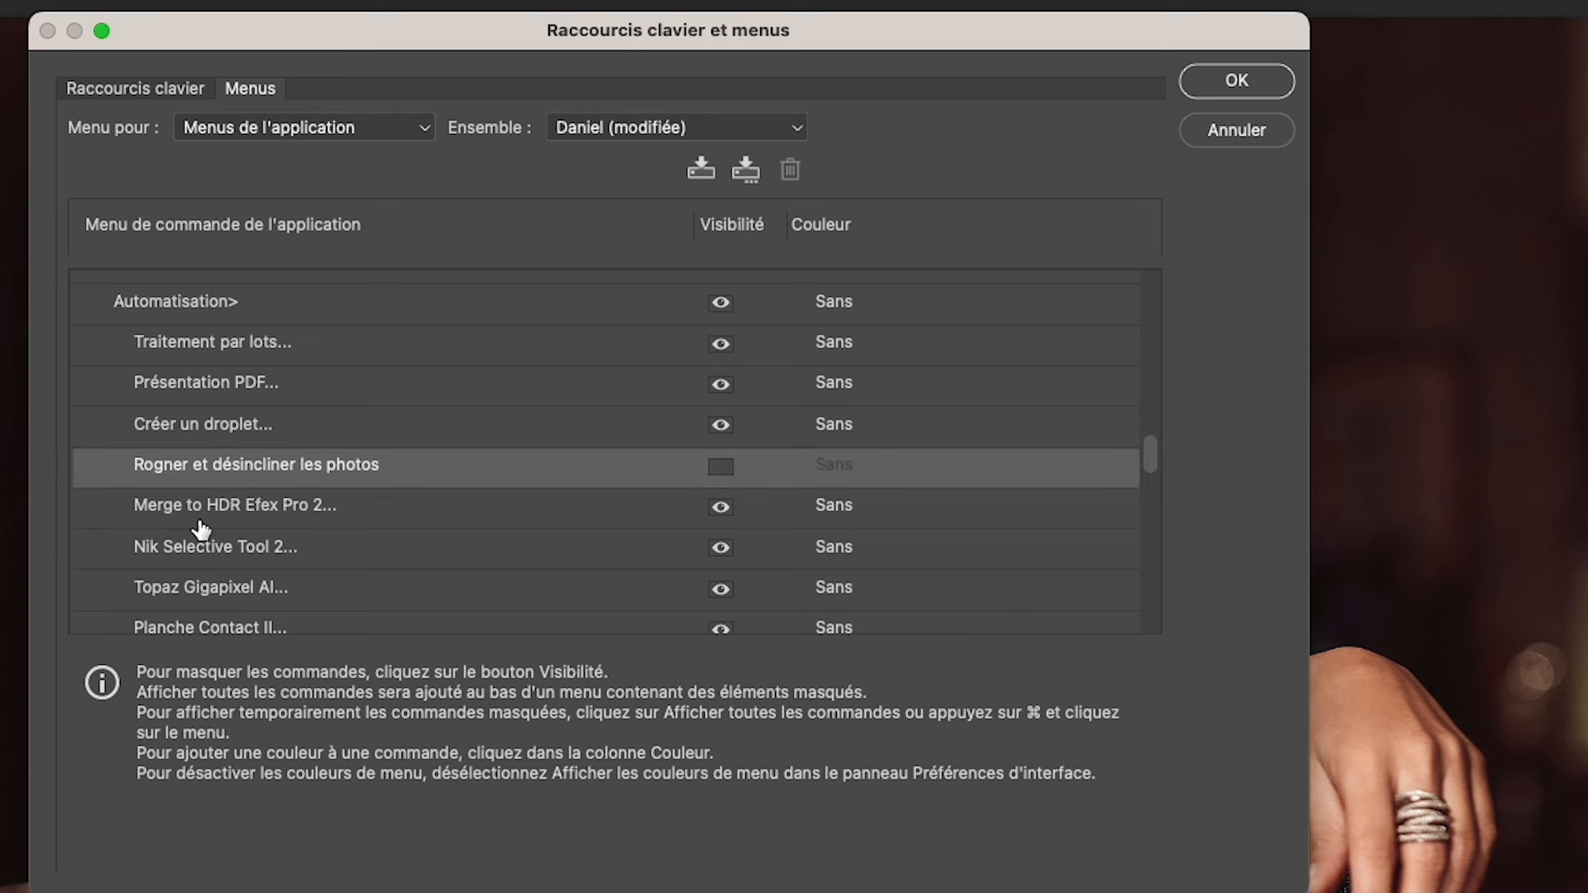
click(720, 508)
- Hide the Chargement de plusieurs fichiers DICOM command from the Scripts submenu
scroll(434, 554, down, 2)
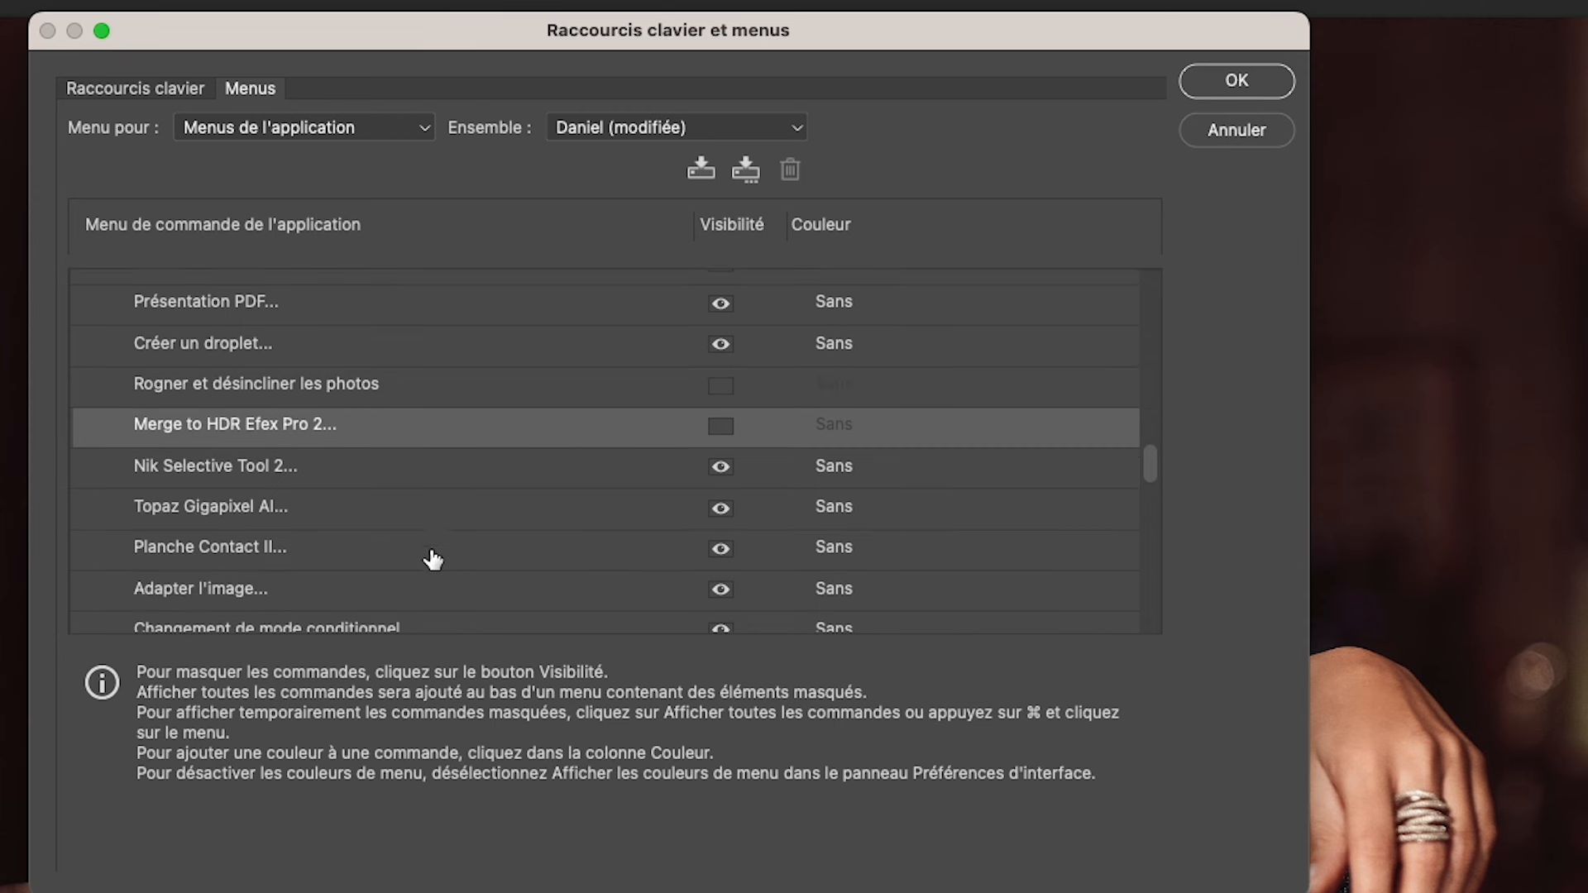
scroll(381, 544, down, 2)
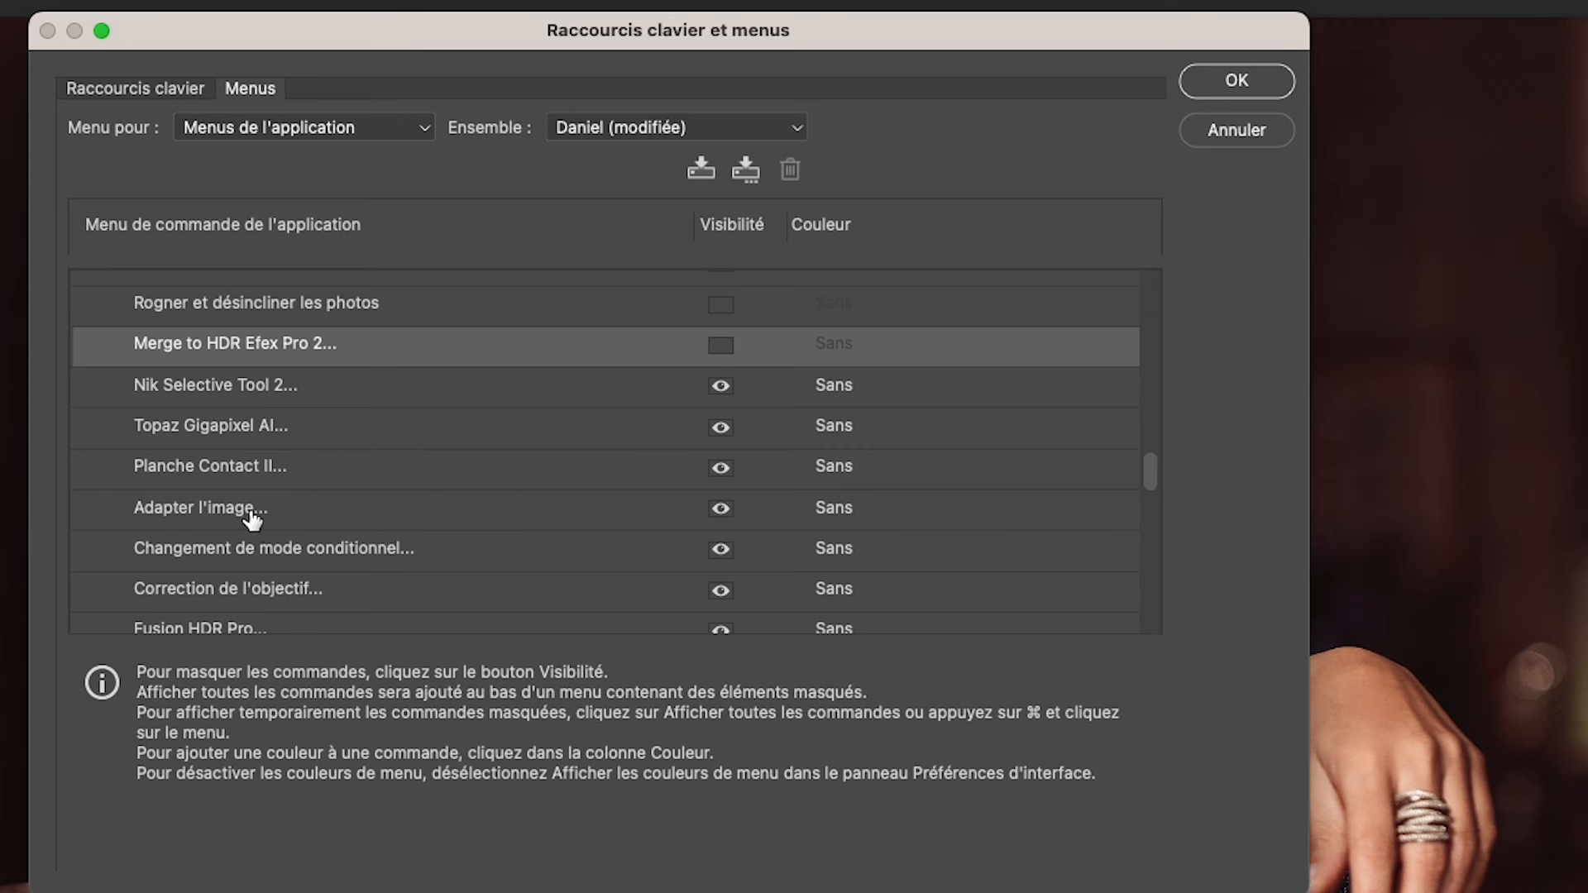
scroll(248, 538, down, 2)
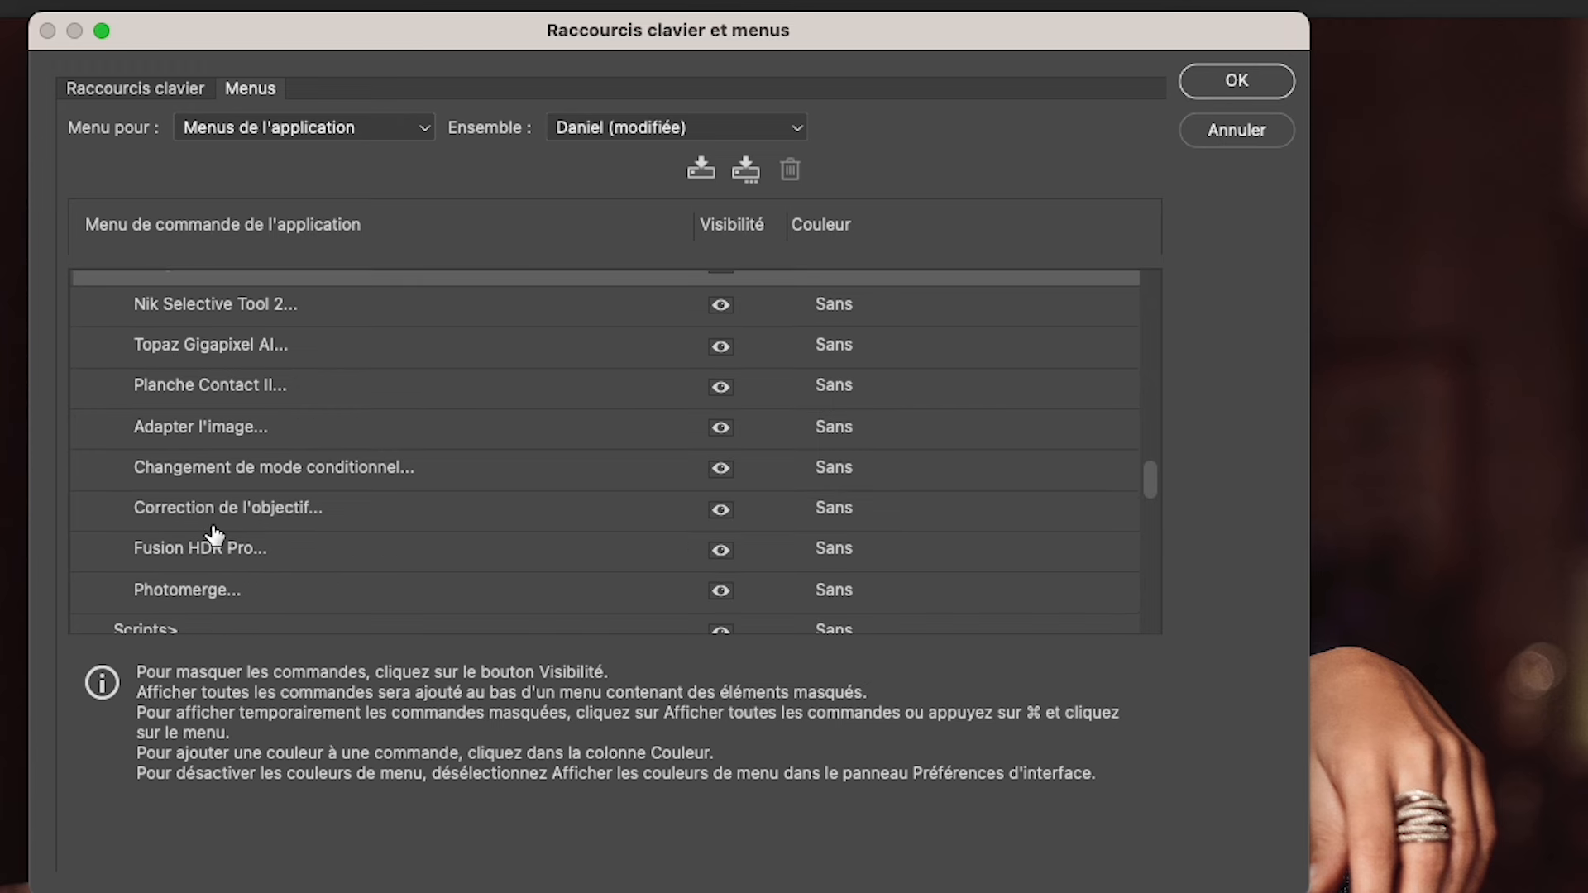
scroll(213, 537, down, 2)
scroll(214, 546, down, 5)
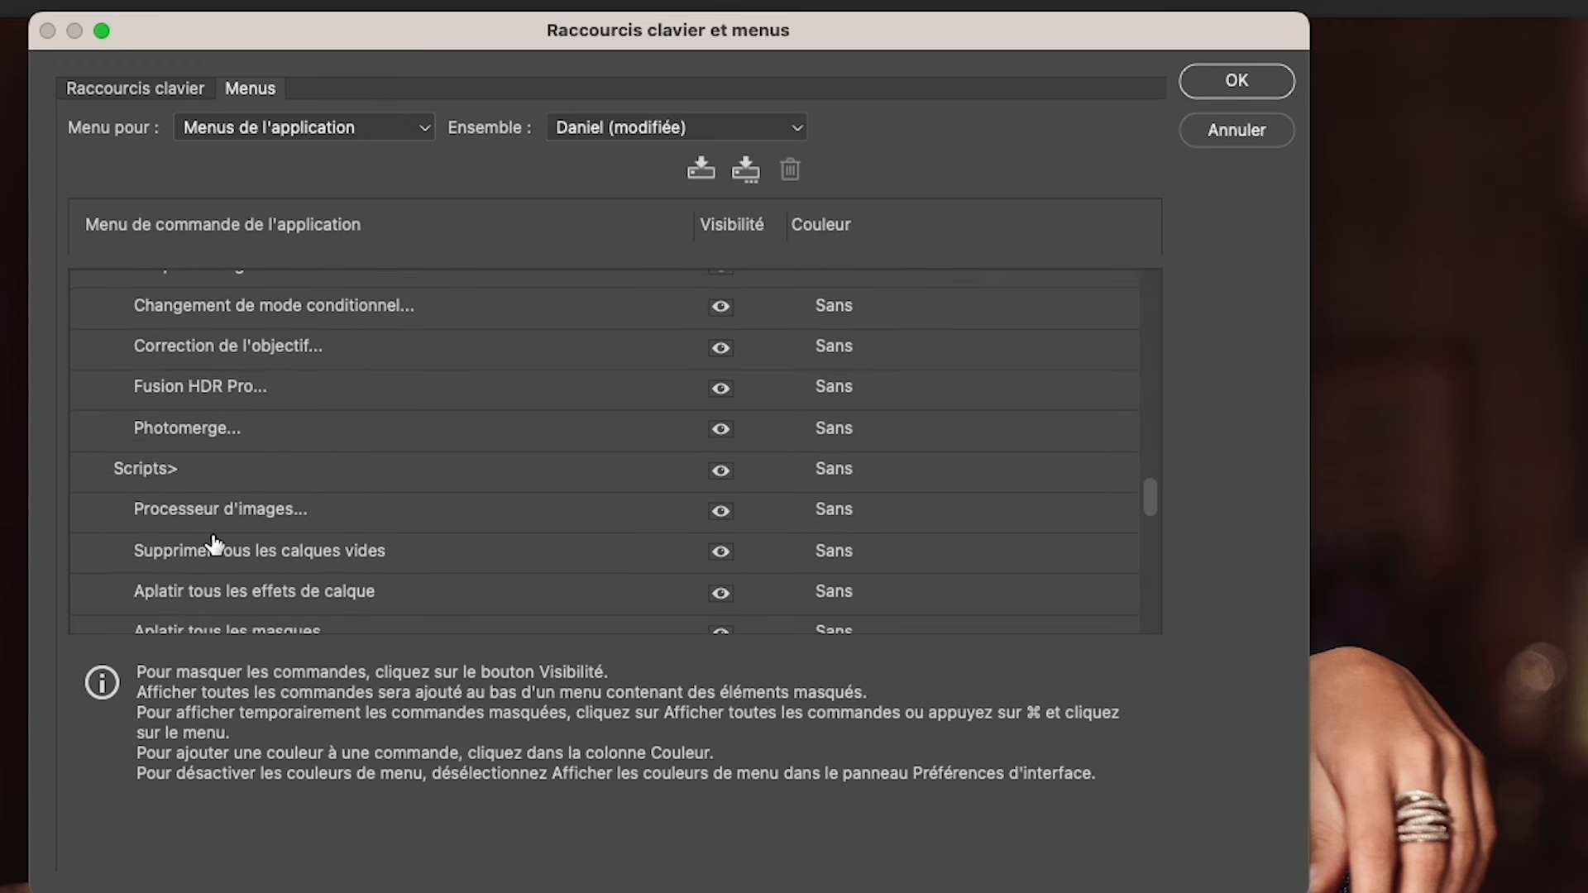
scroll(214, 548, down, 4)
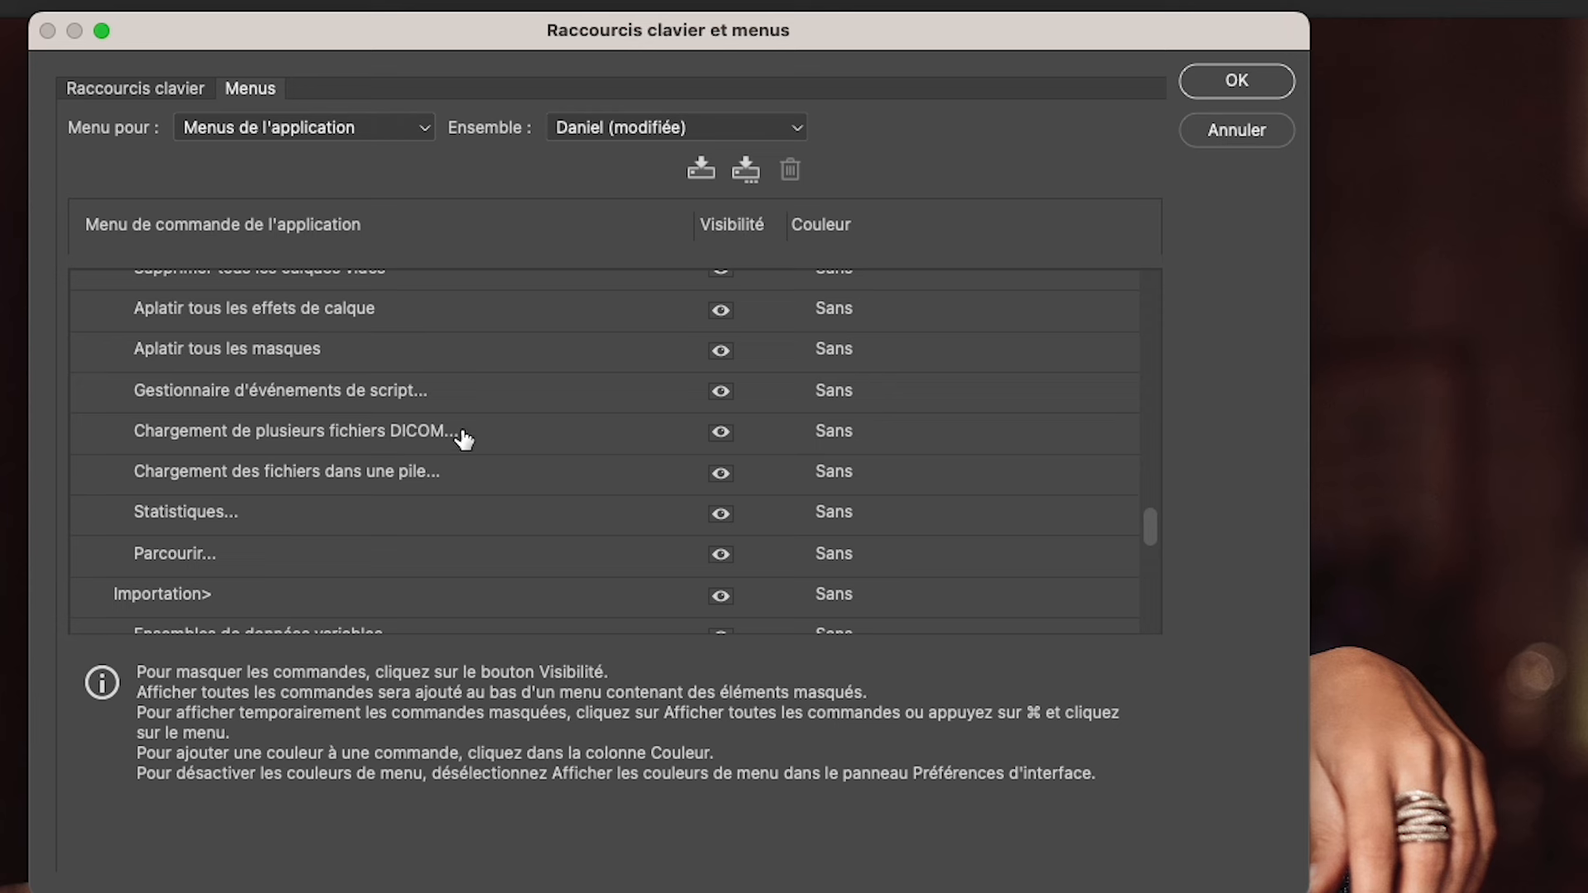
click(721, 432)
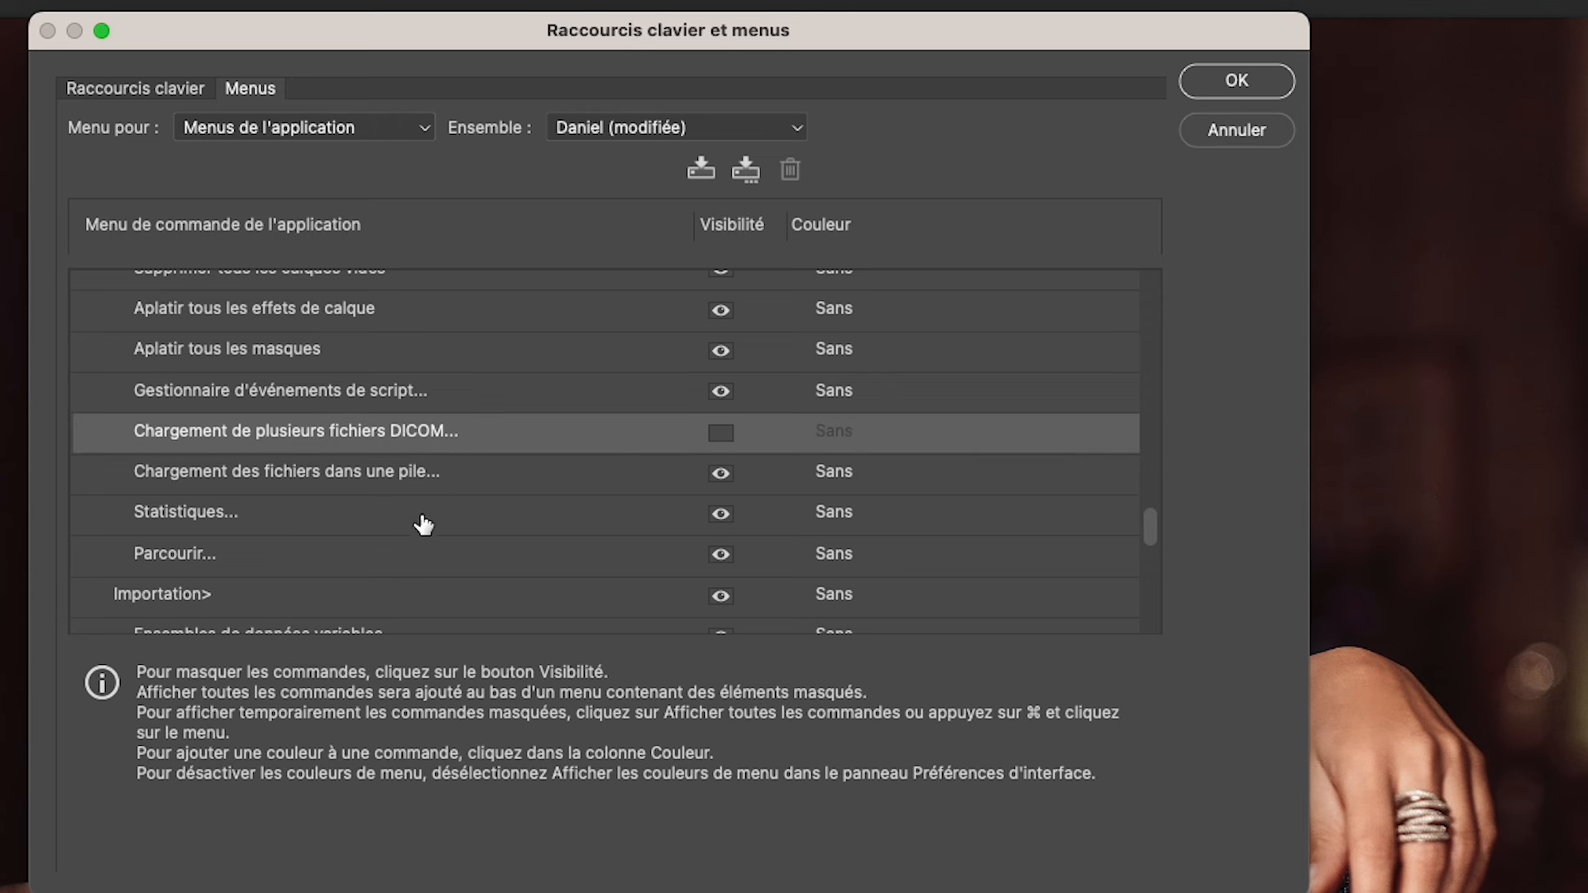
- Hide Ensembles de données variables, Images vidéo dans des calques, Images du périphérique and Annotations from the Importation submenu
scroll(424, 526, down, 2)
scroll(265, 596, down, 4)
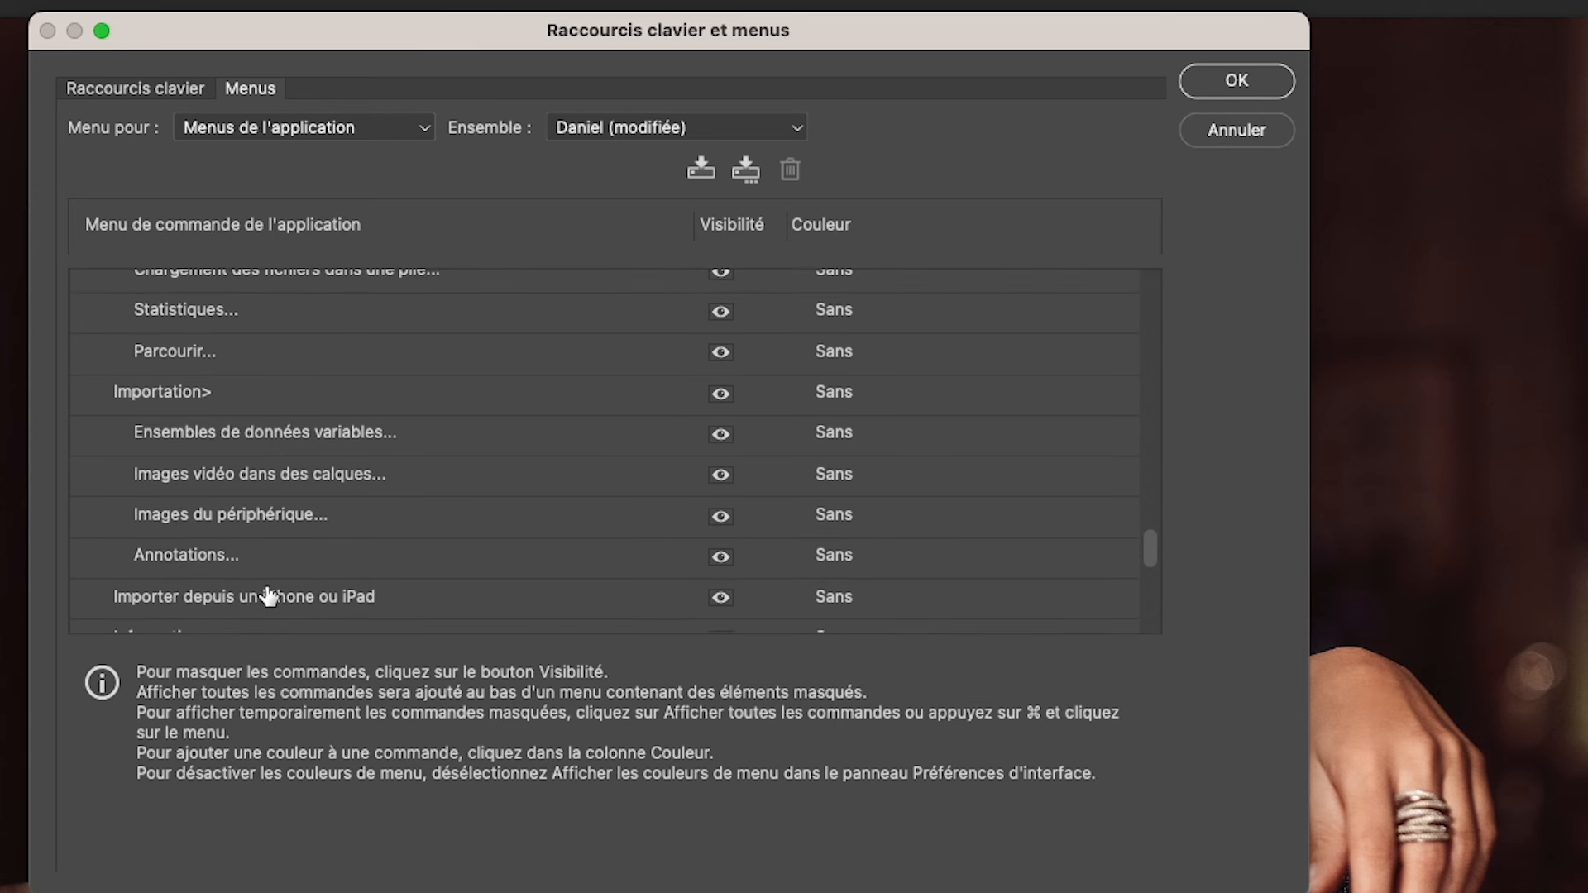
scroll(267, 595, down, 2)
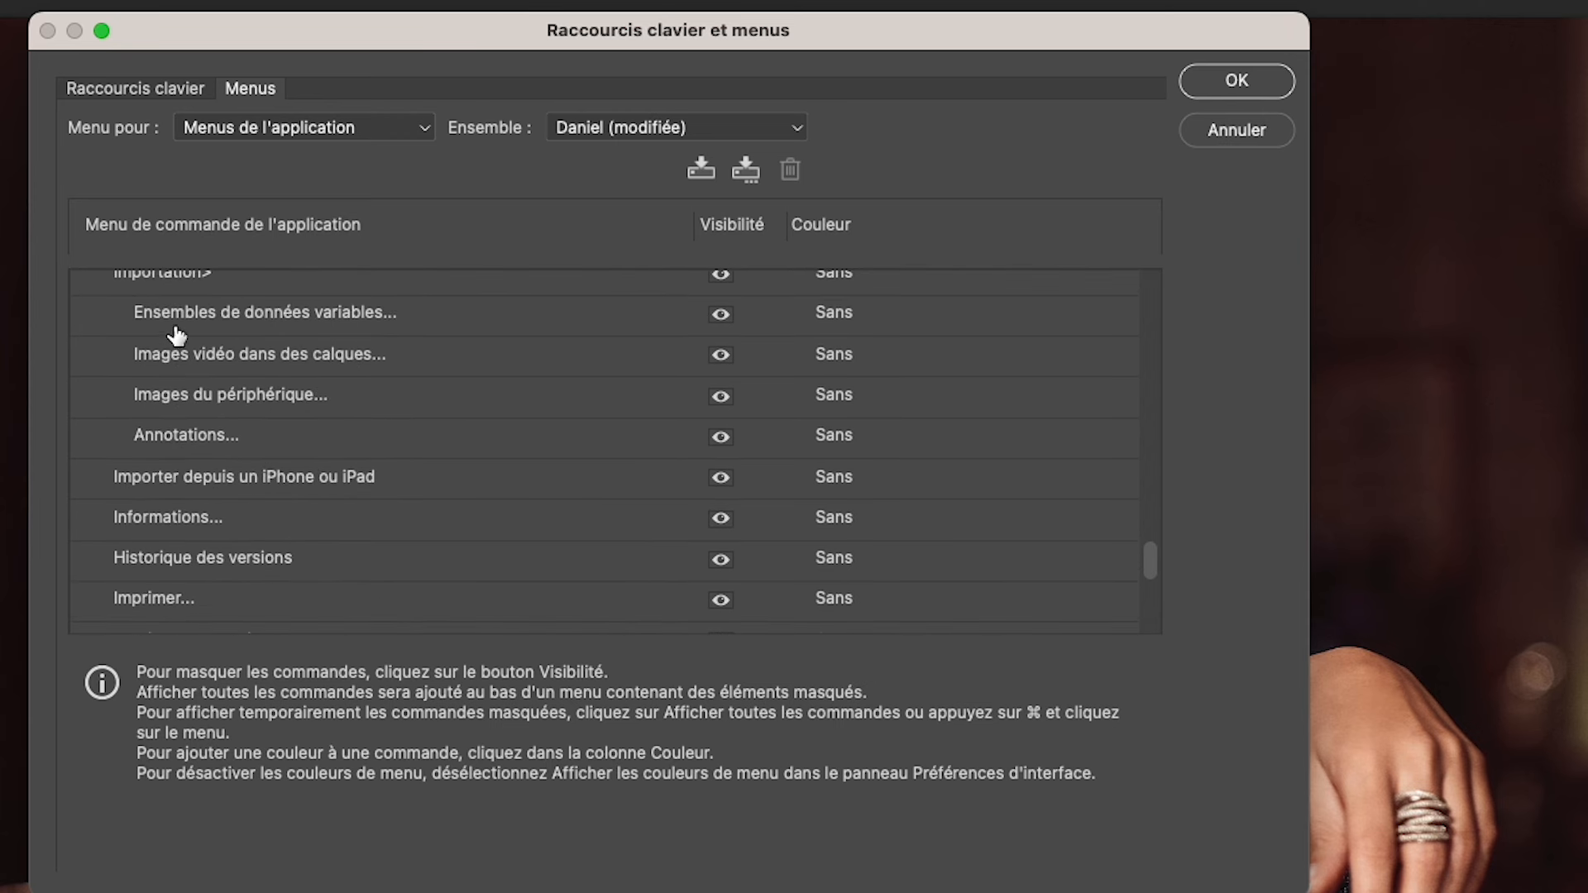
scroll(198, 399, up, 2)
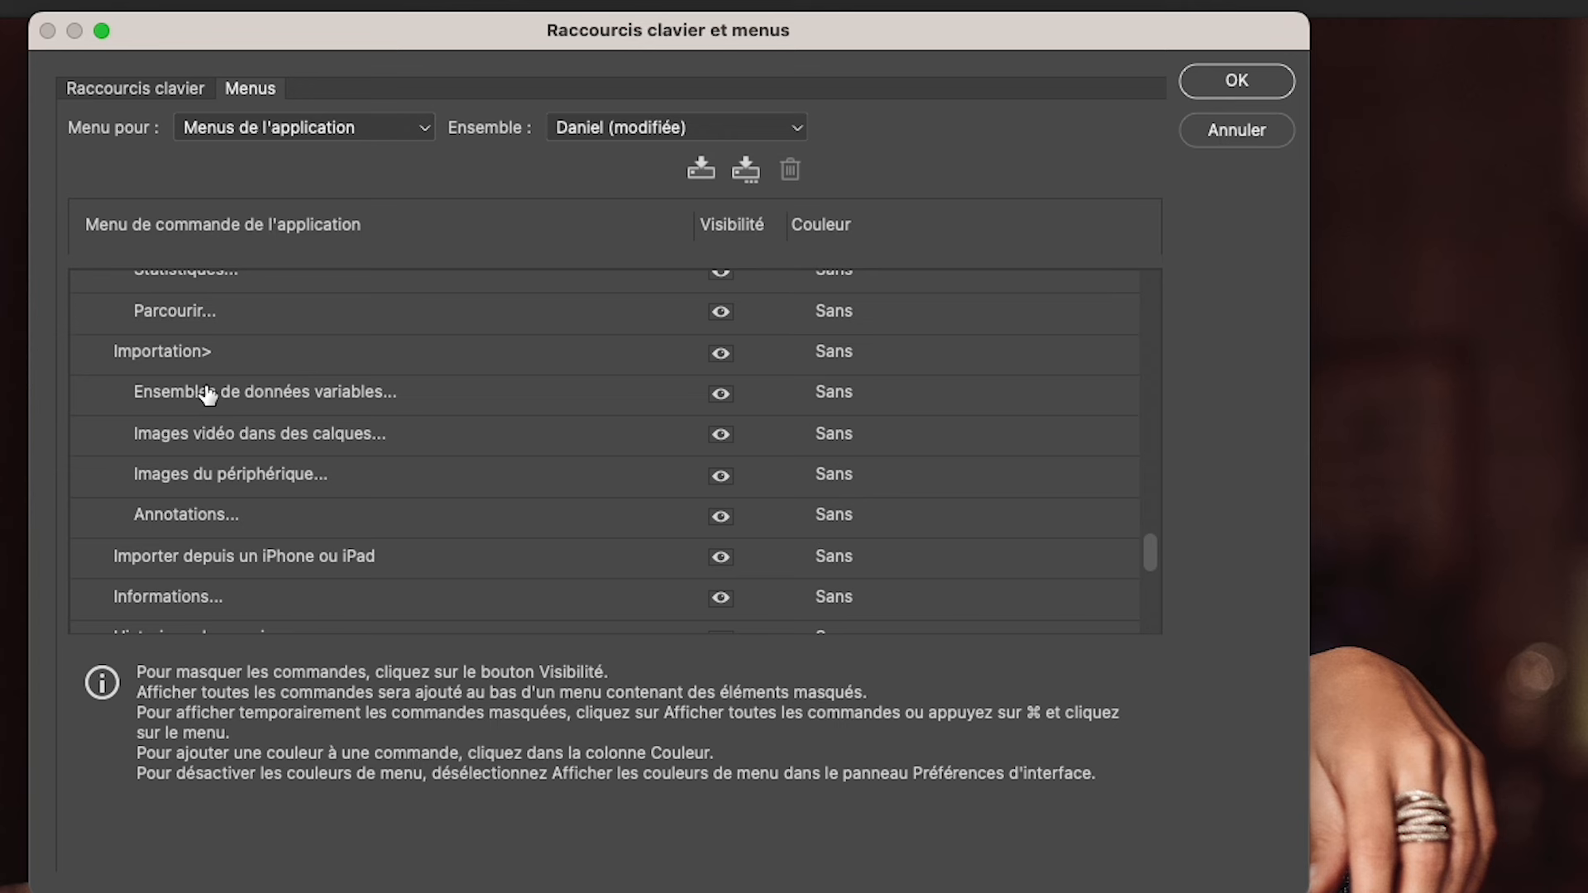
click(720, 394)
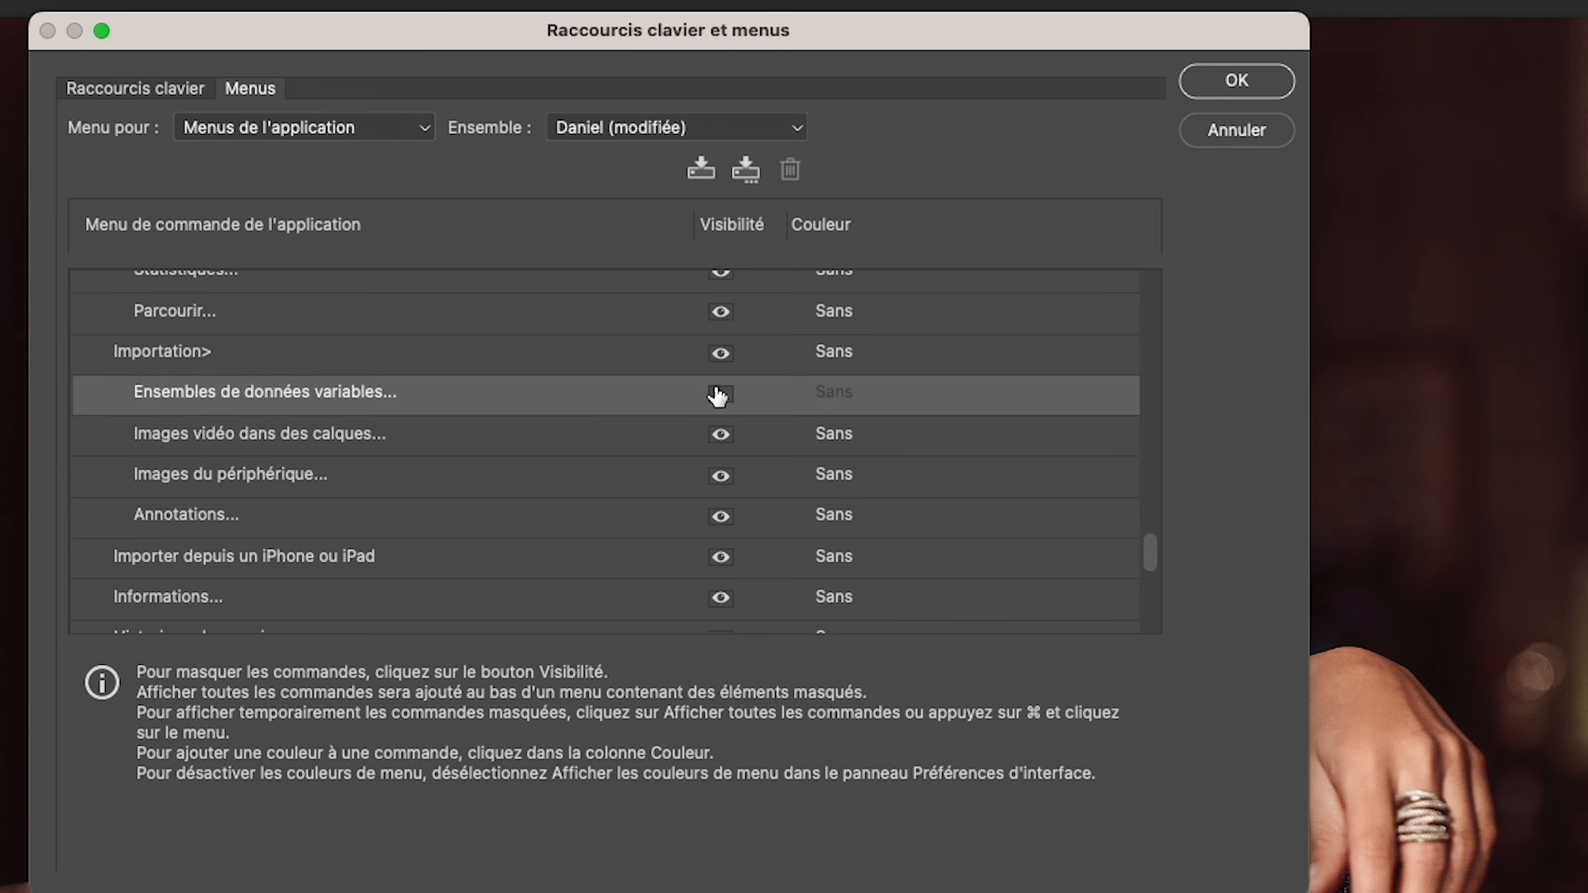
click(728, 440)
click(716, 451)
click(721, 447)
click(721, 476)
click(721, 516)
- Hide Importer depuis un iPhone ou iPad and Historique des versions from the Fichier menu
scroll(592, 538, down, 3)
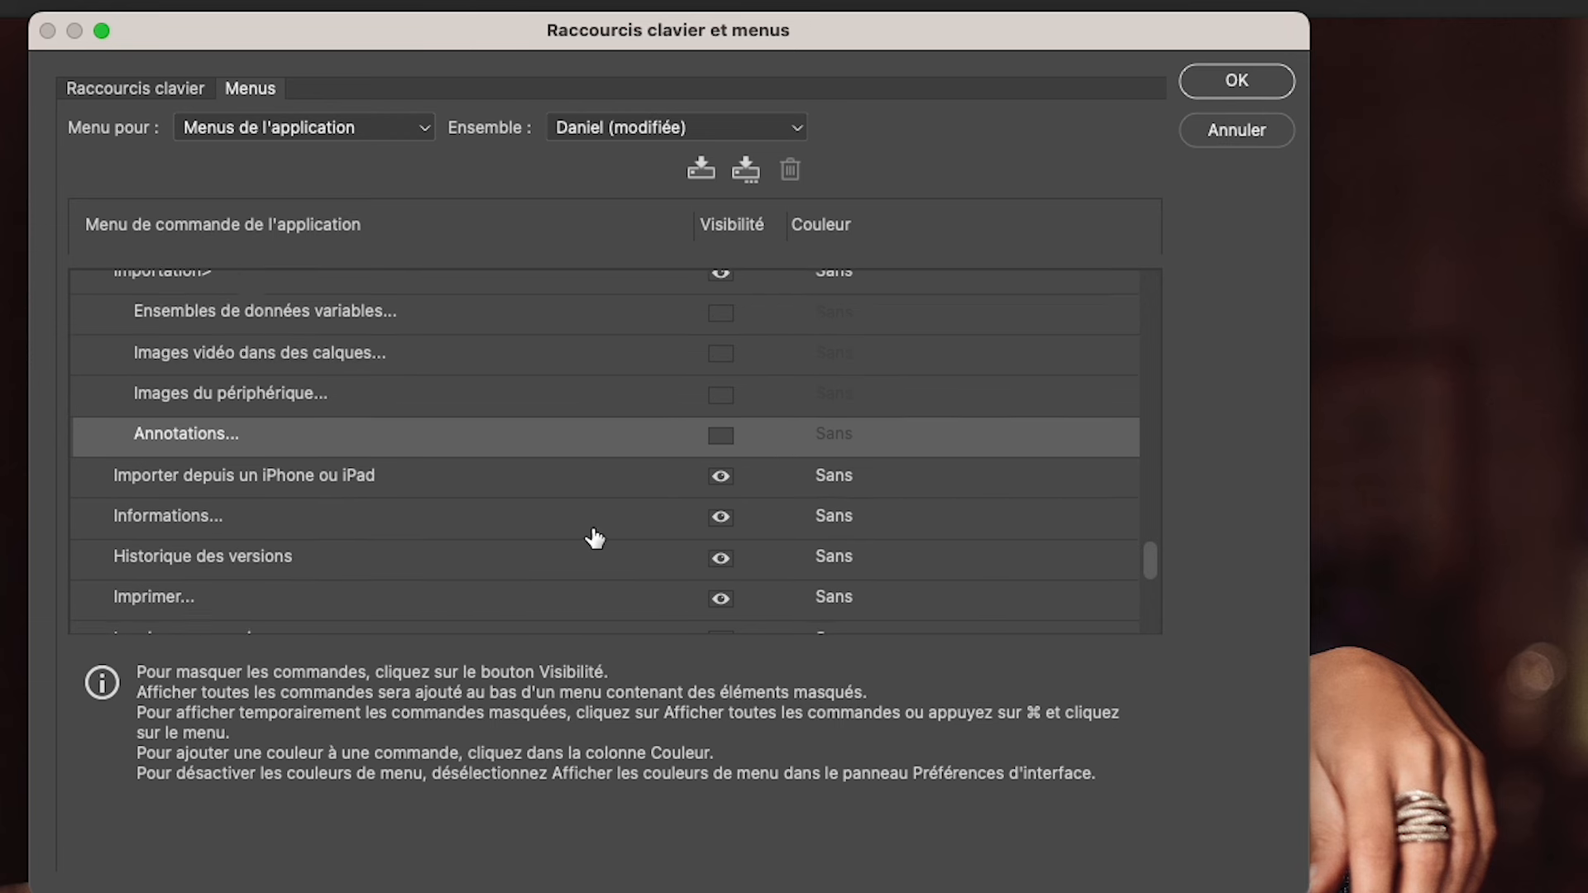
click(721, 435)
scroll(543, 489, down, 2)
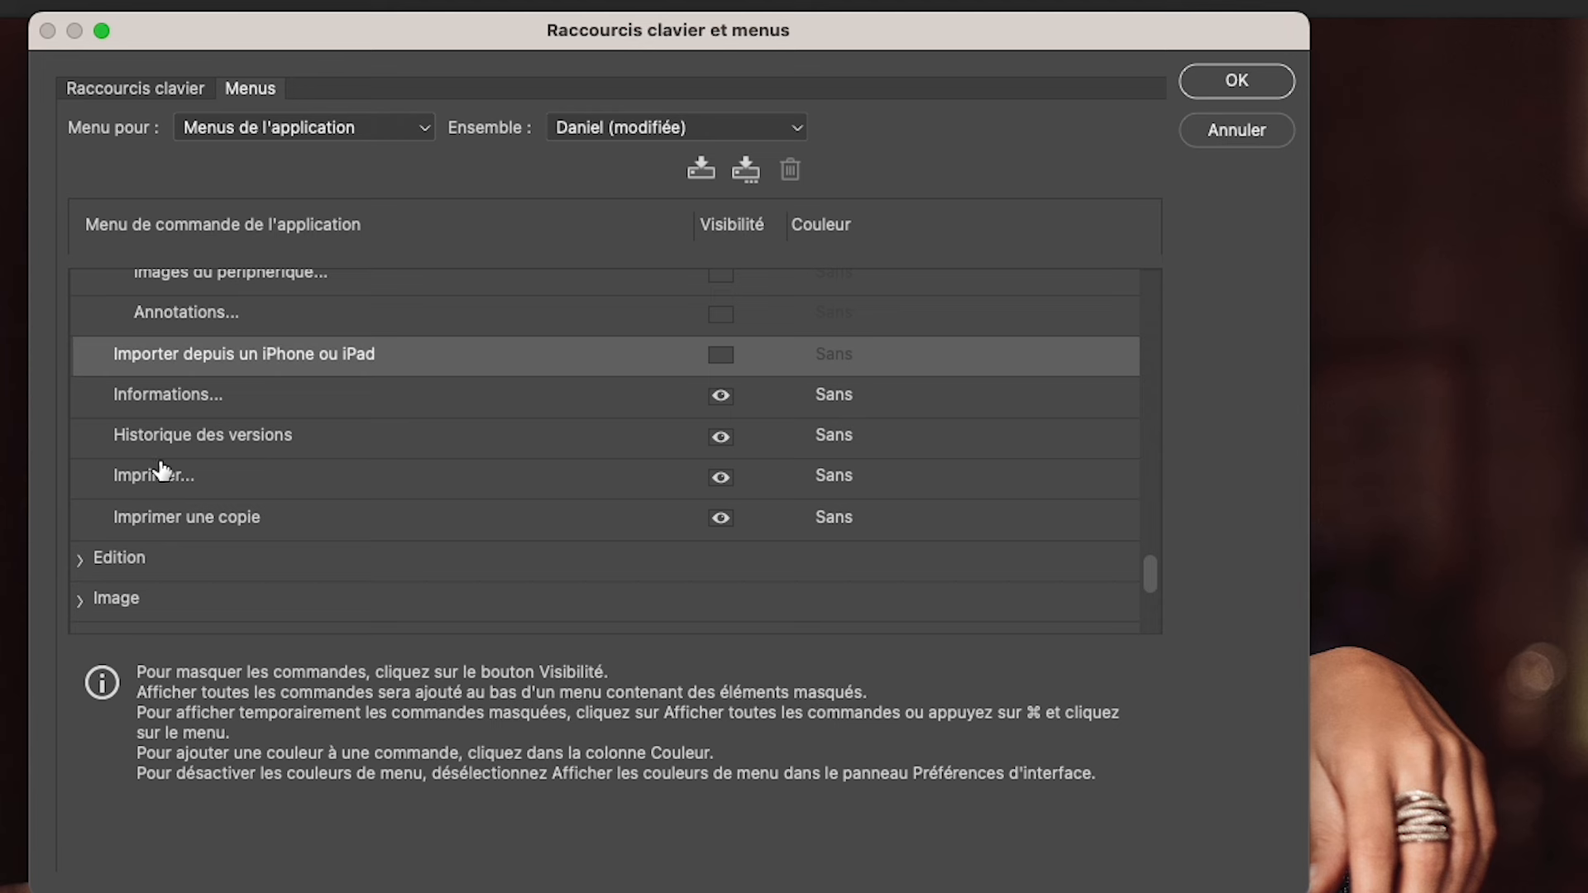
click(720, 436)
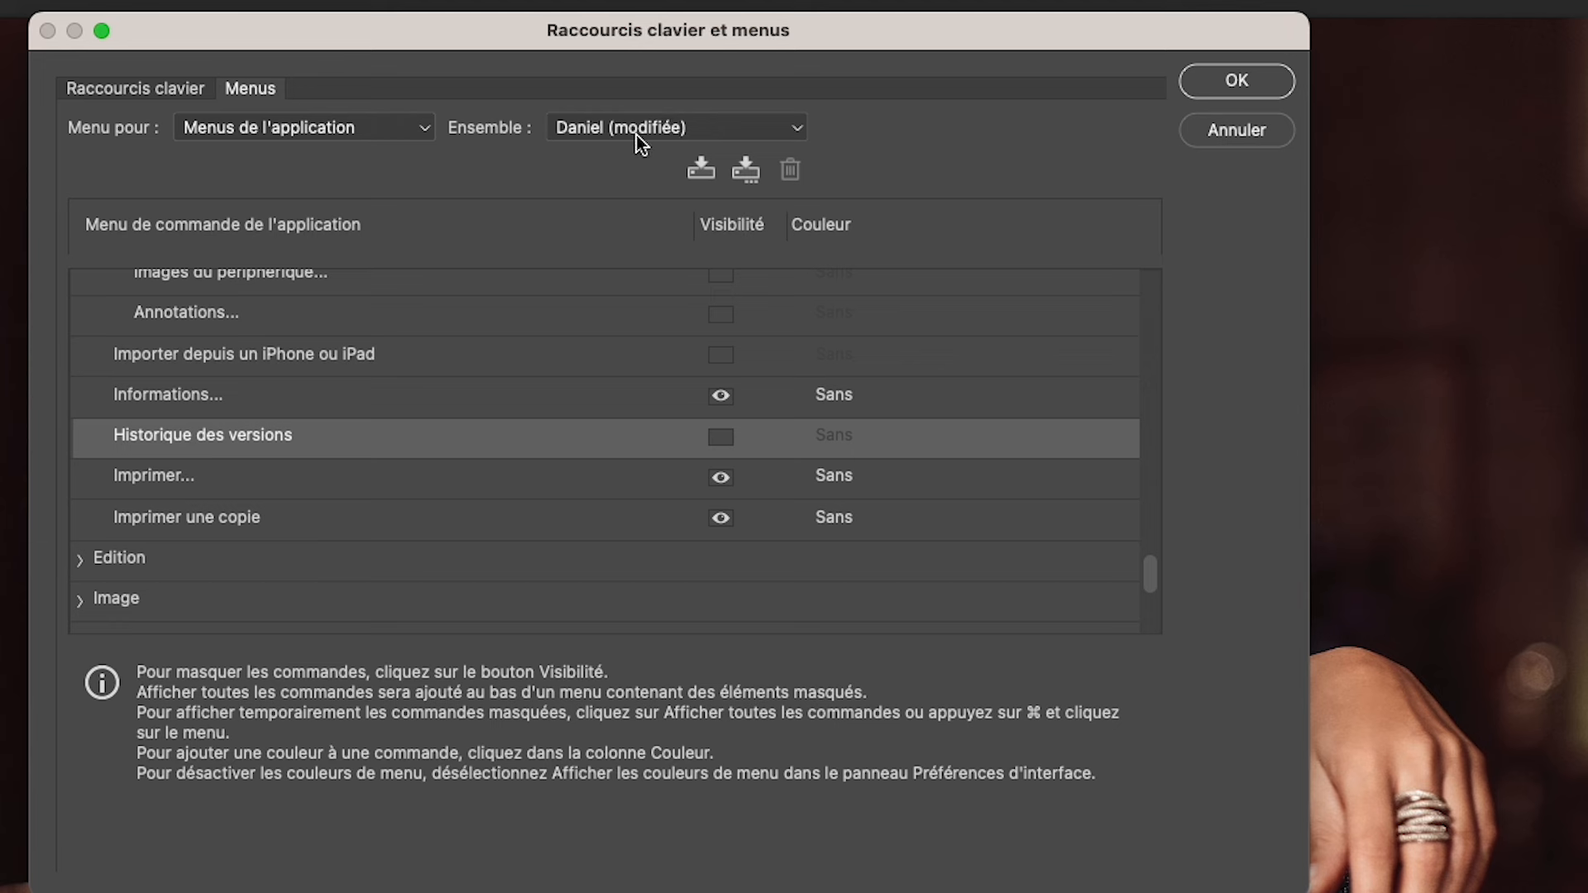
- Save the menu set in the Menu Customization folder, removing "(modifiée) Copie" from its file name, and apply the menu settings
click(701, 170)
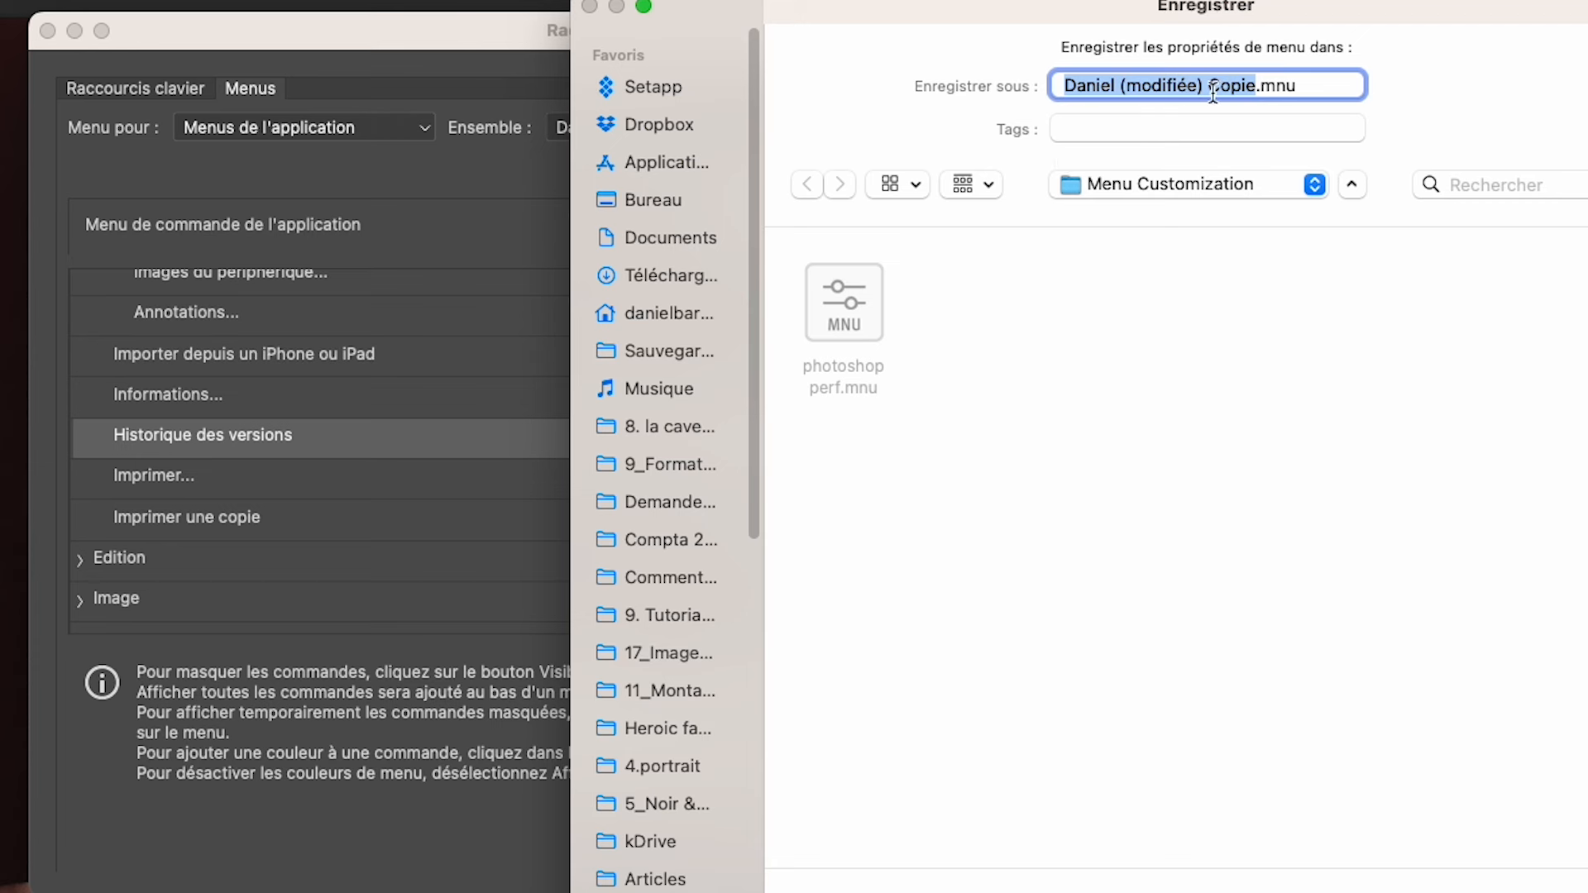
drag(1256, 84, 1116, 84)
key(BackSpace)
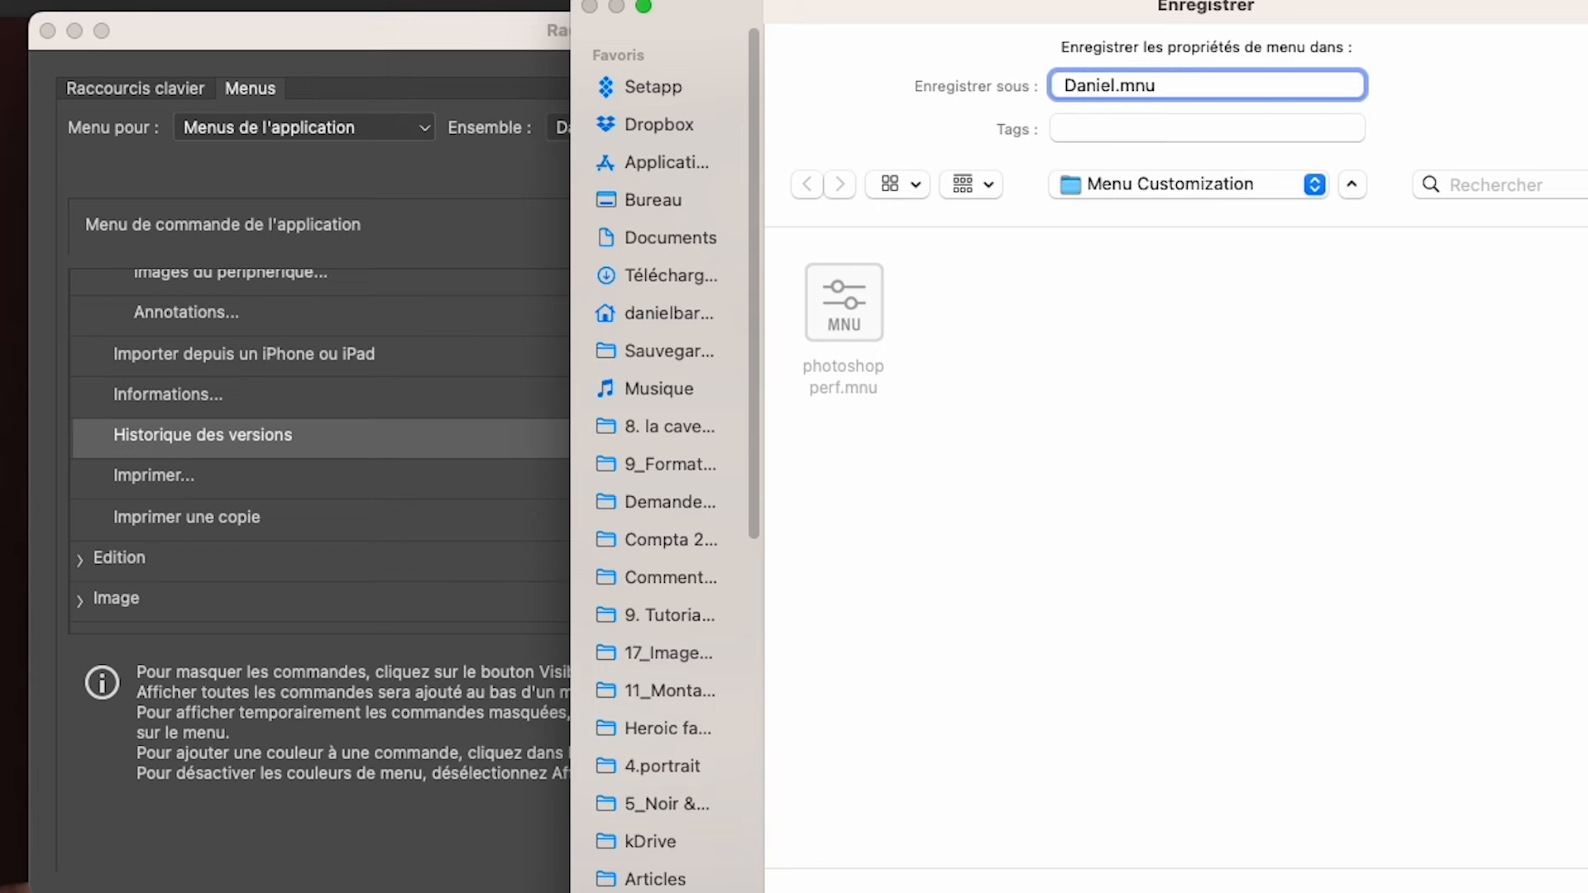
key(Return)
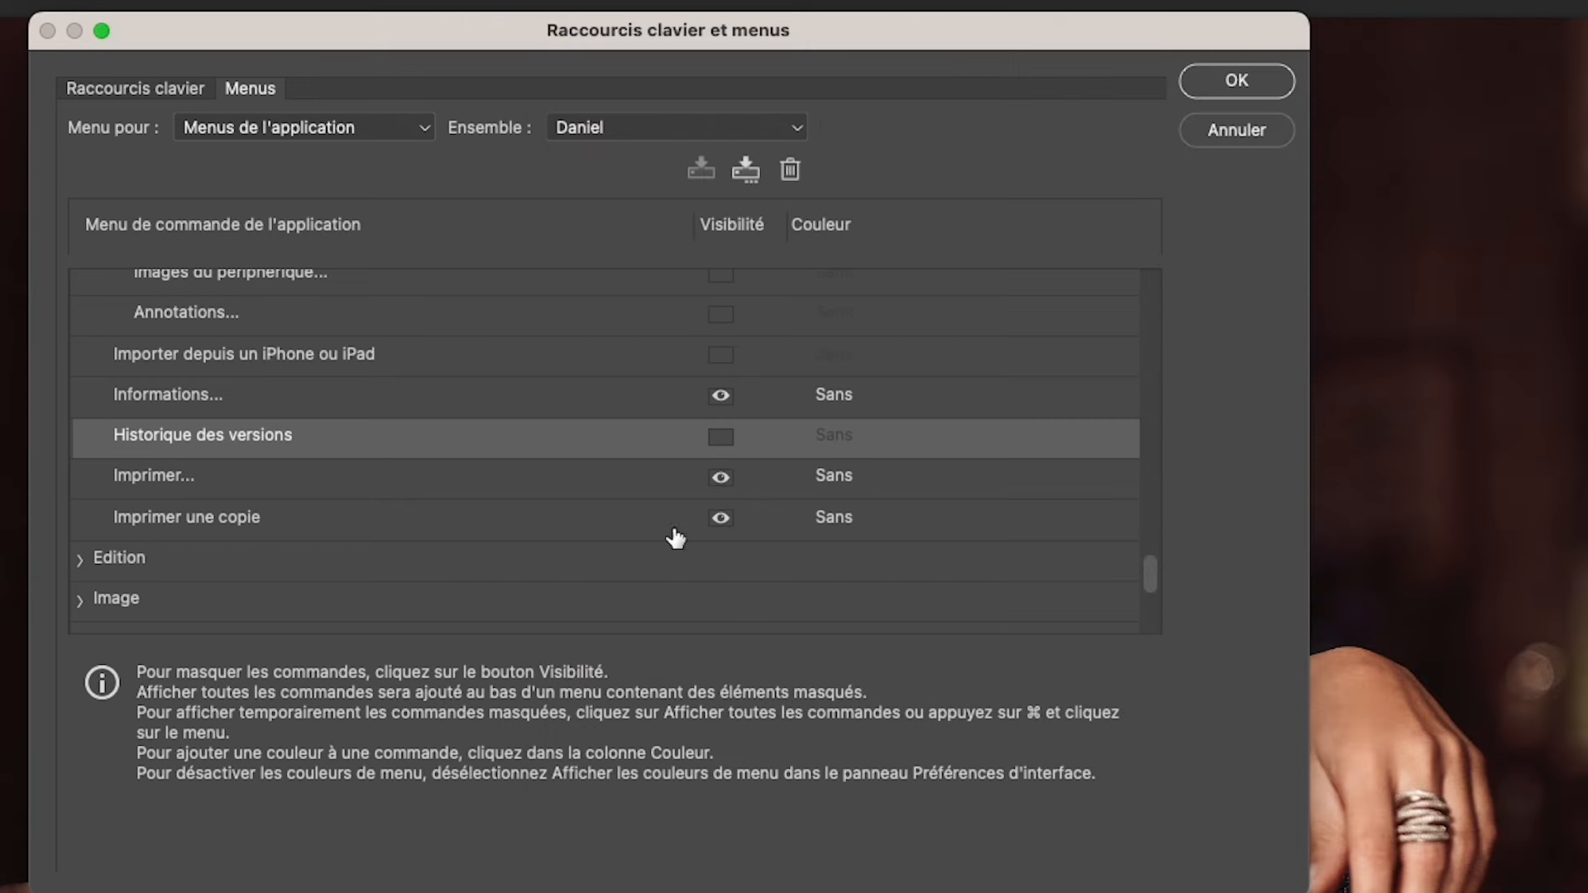
click(1212, 86)
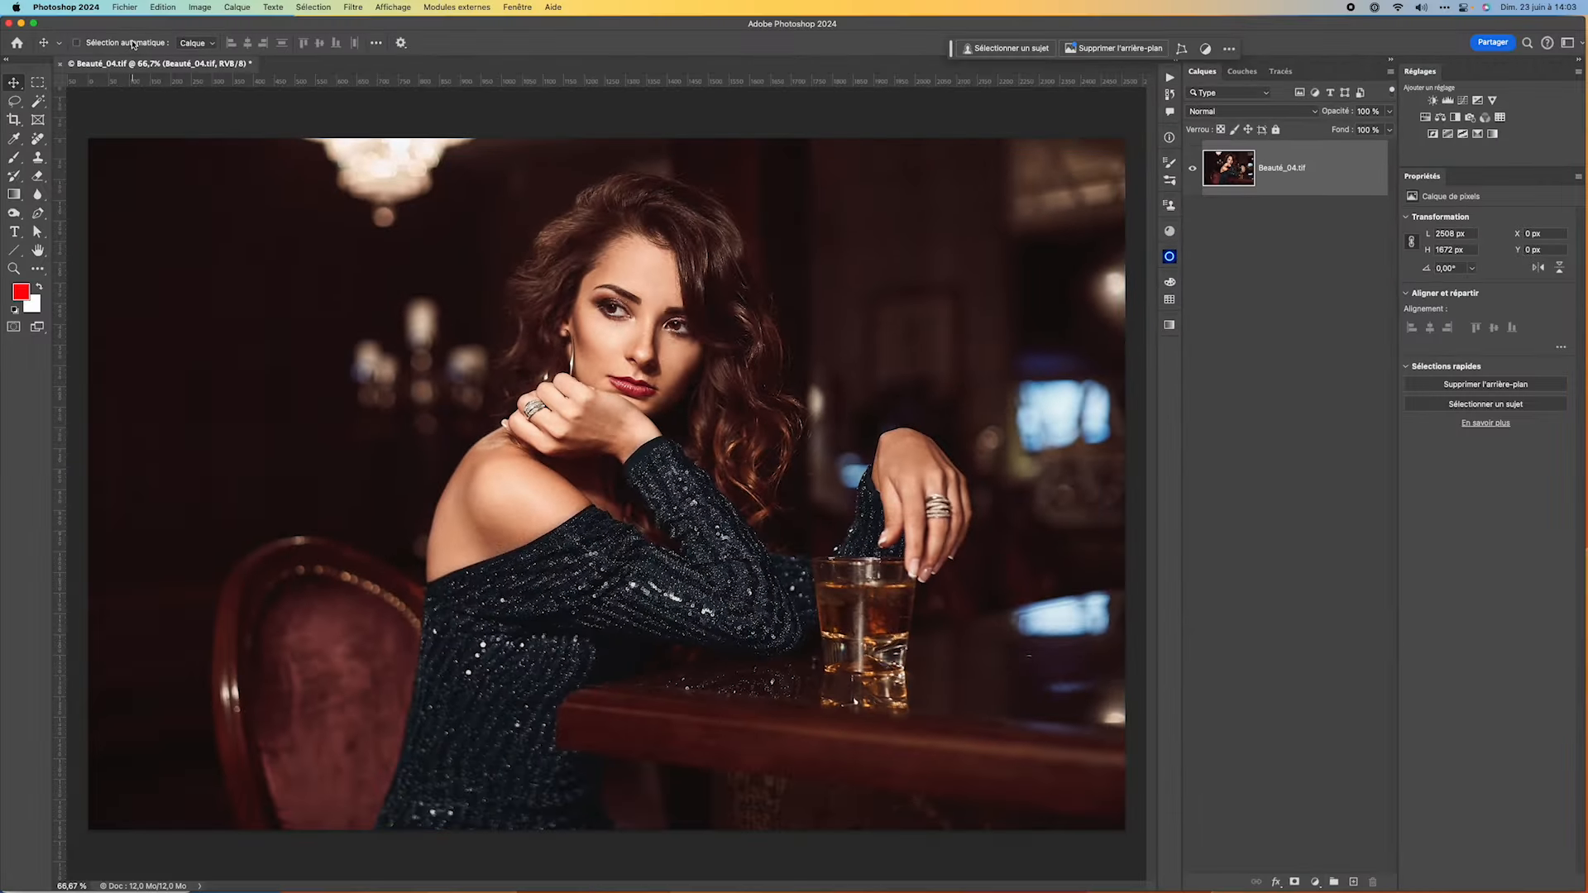
- Examine the customized Fichier menu and temporarily display all of its commands, including the hidden ones
click(131, 8)
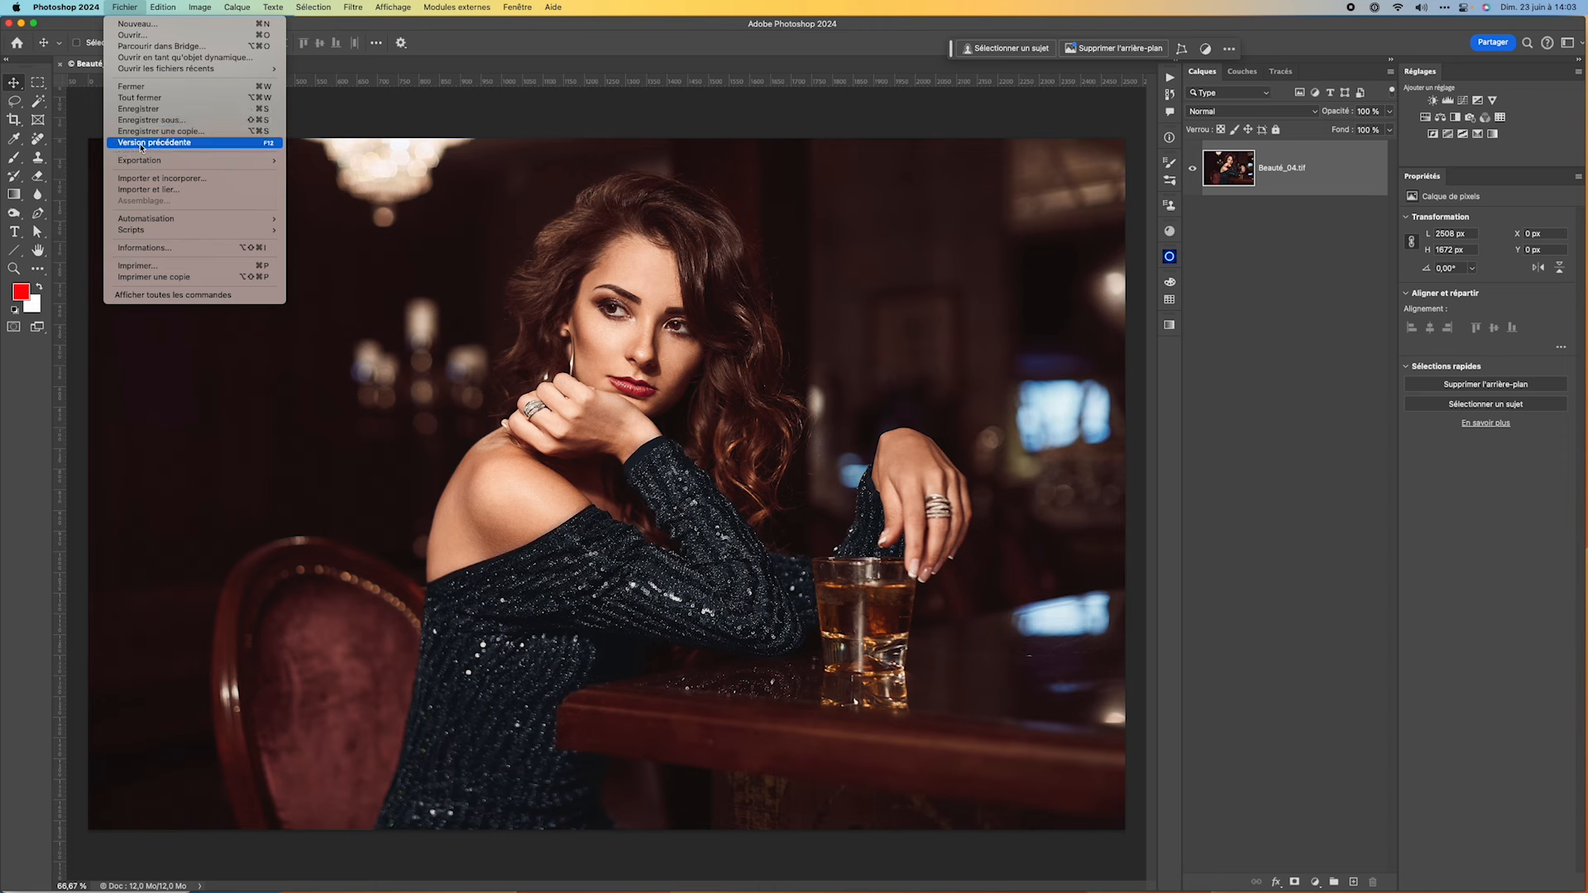
mouse_move(136, 237)
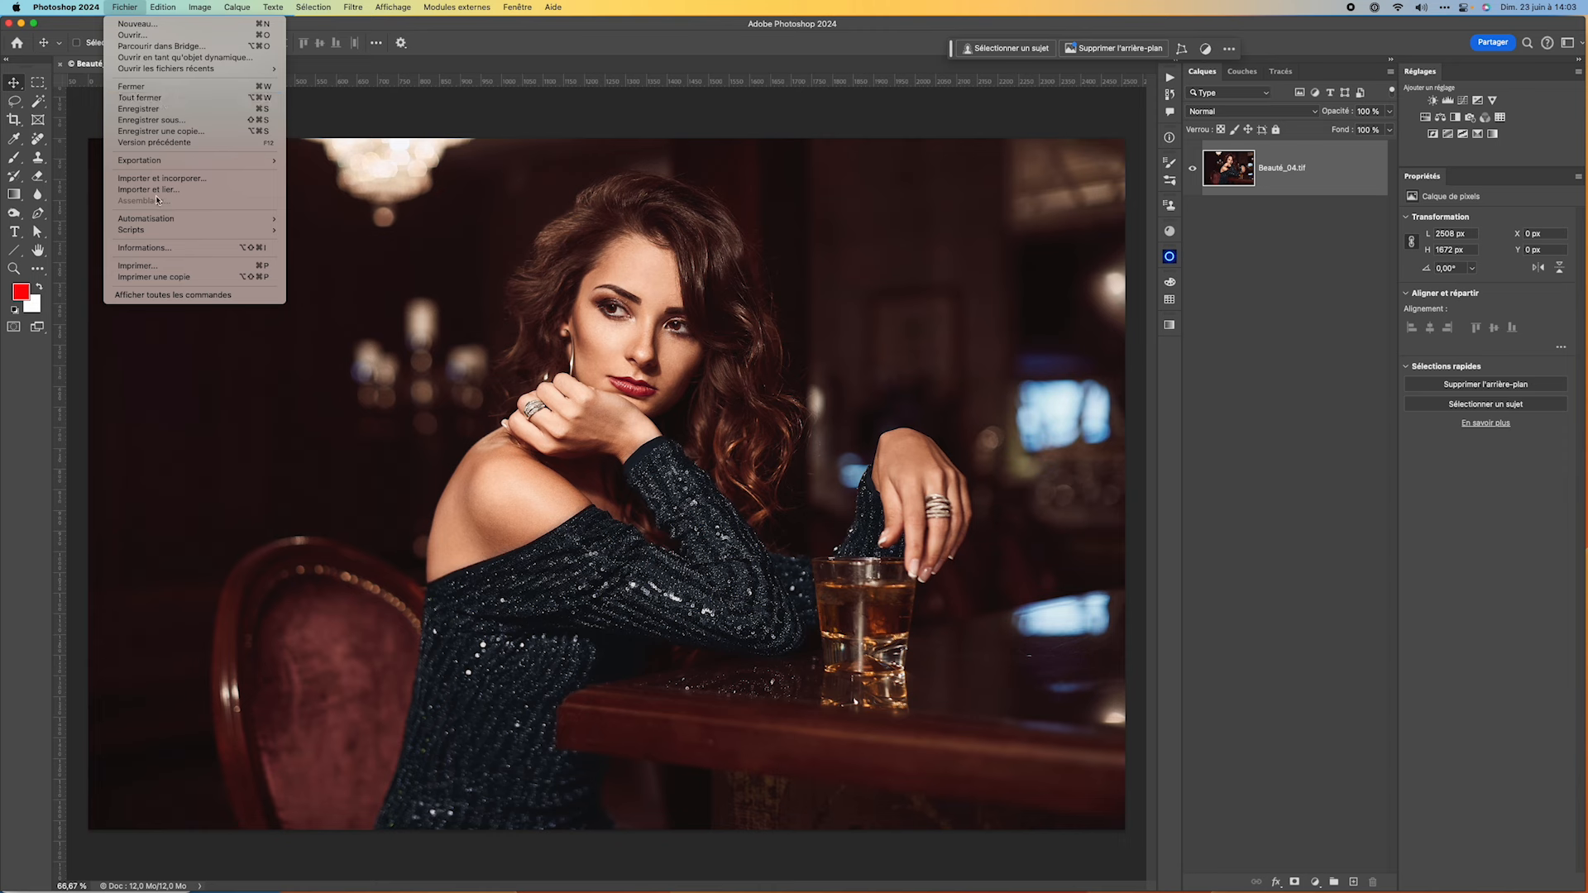
mouse_move(172, 15)
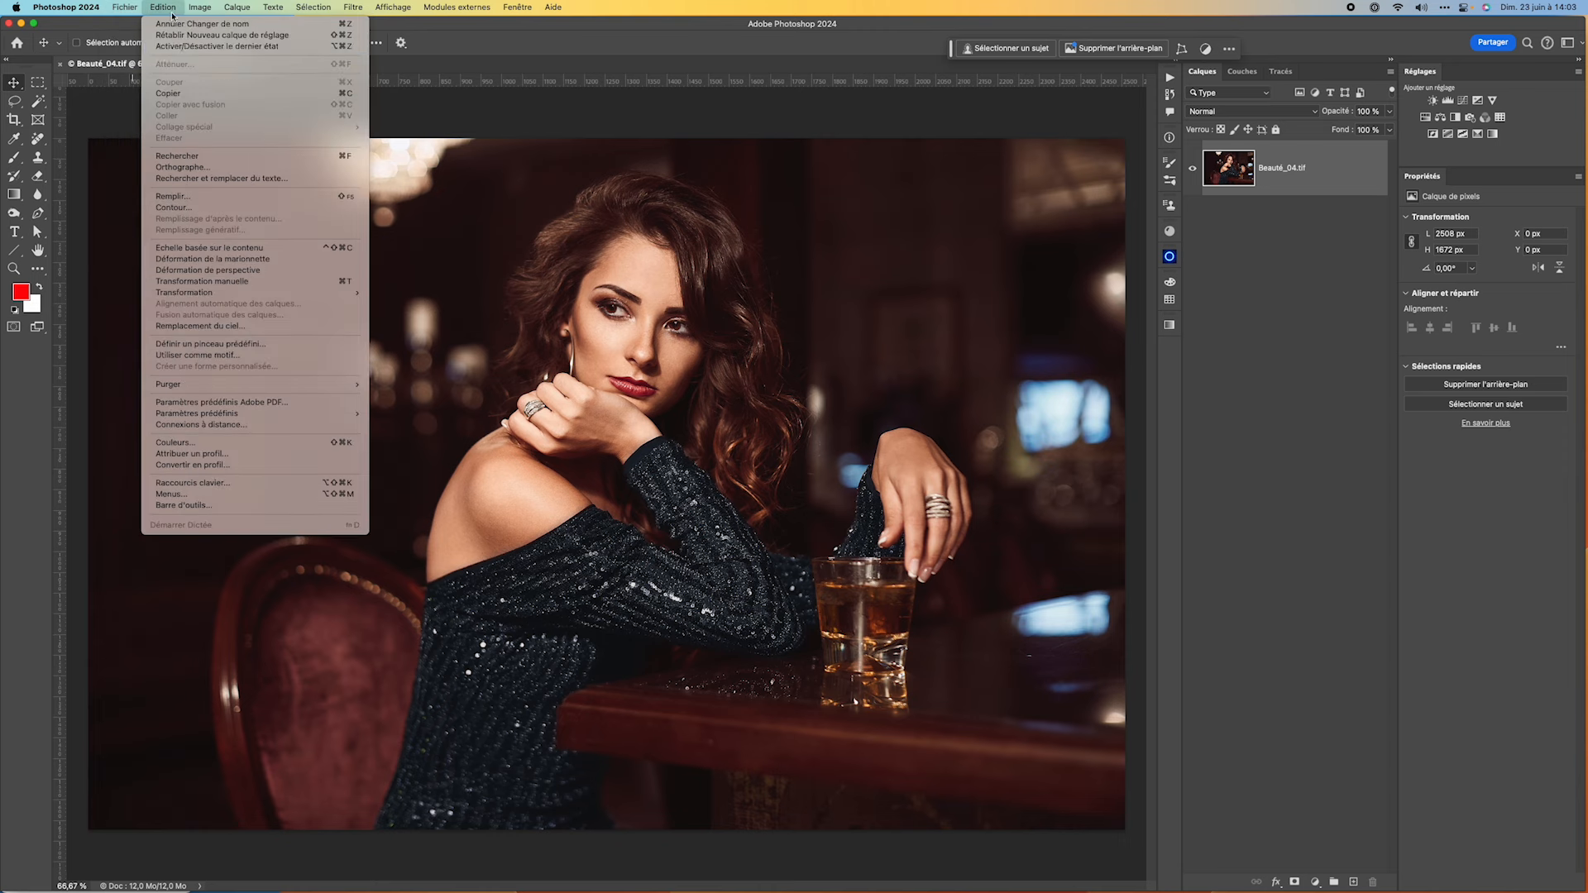
mouse_move(125, 8)
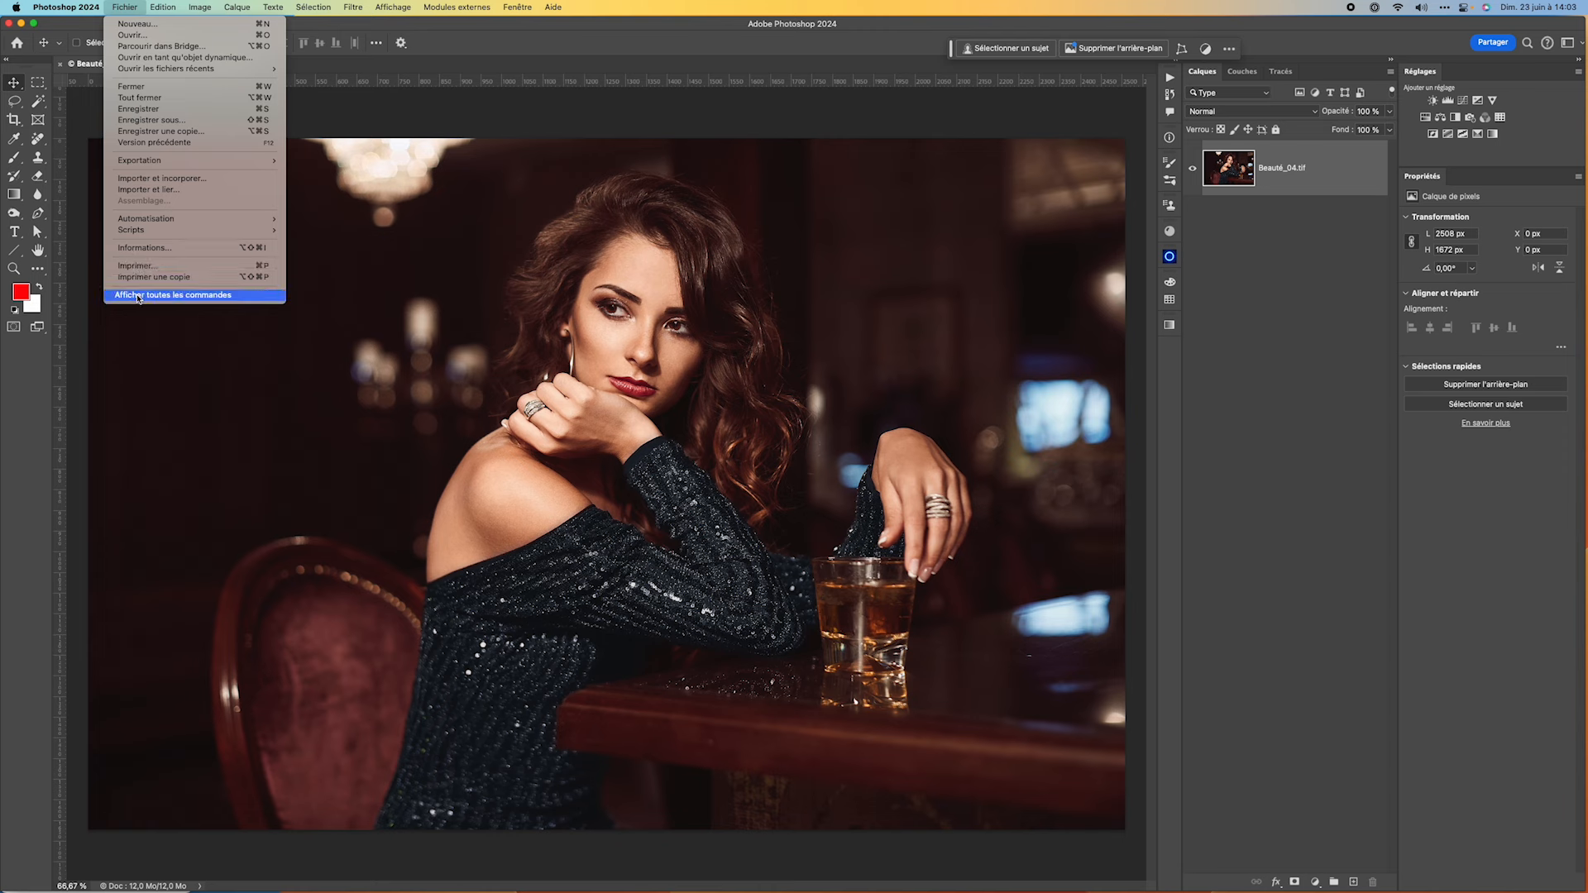
click(138, 296)
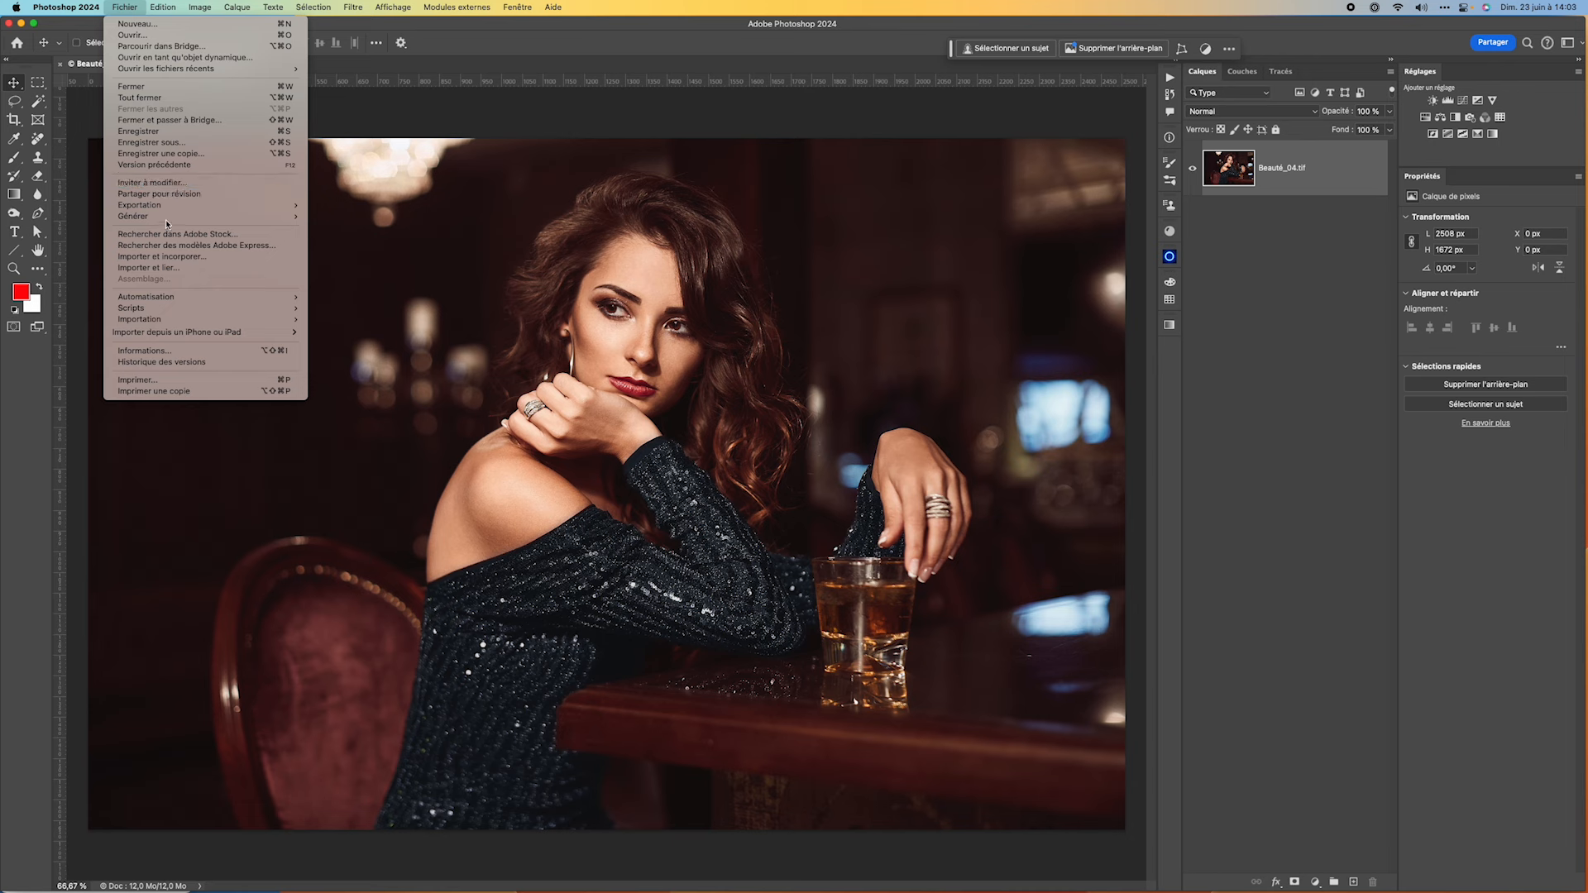
mouse_move(164, 306)
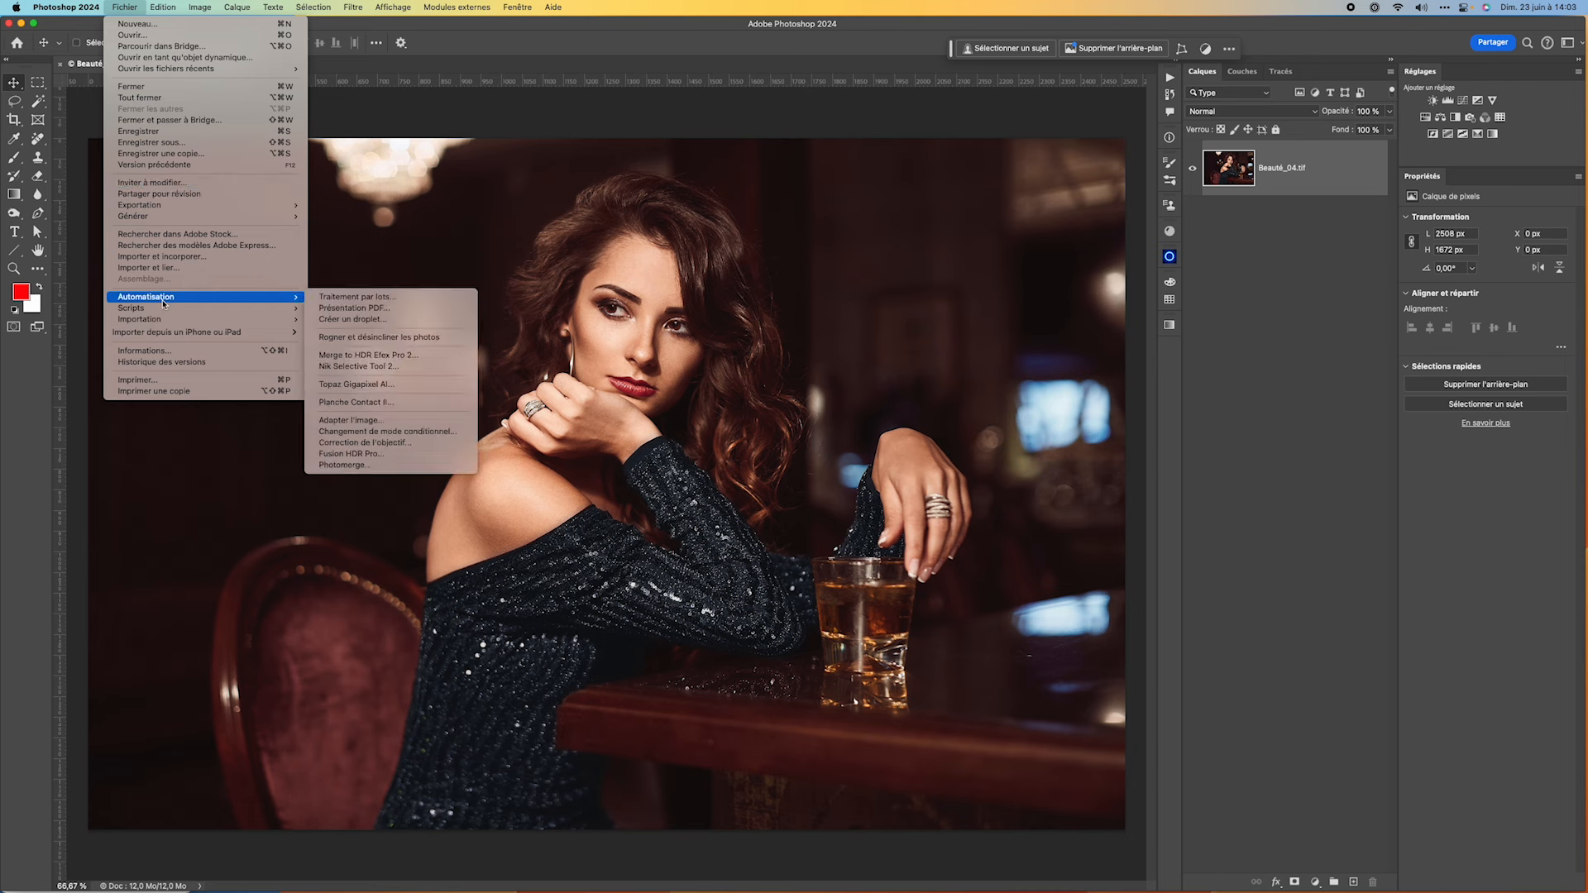
key(Escape)
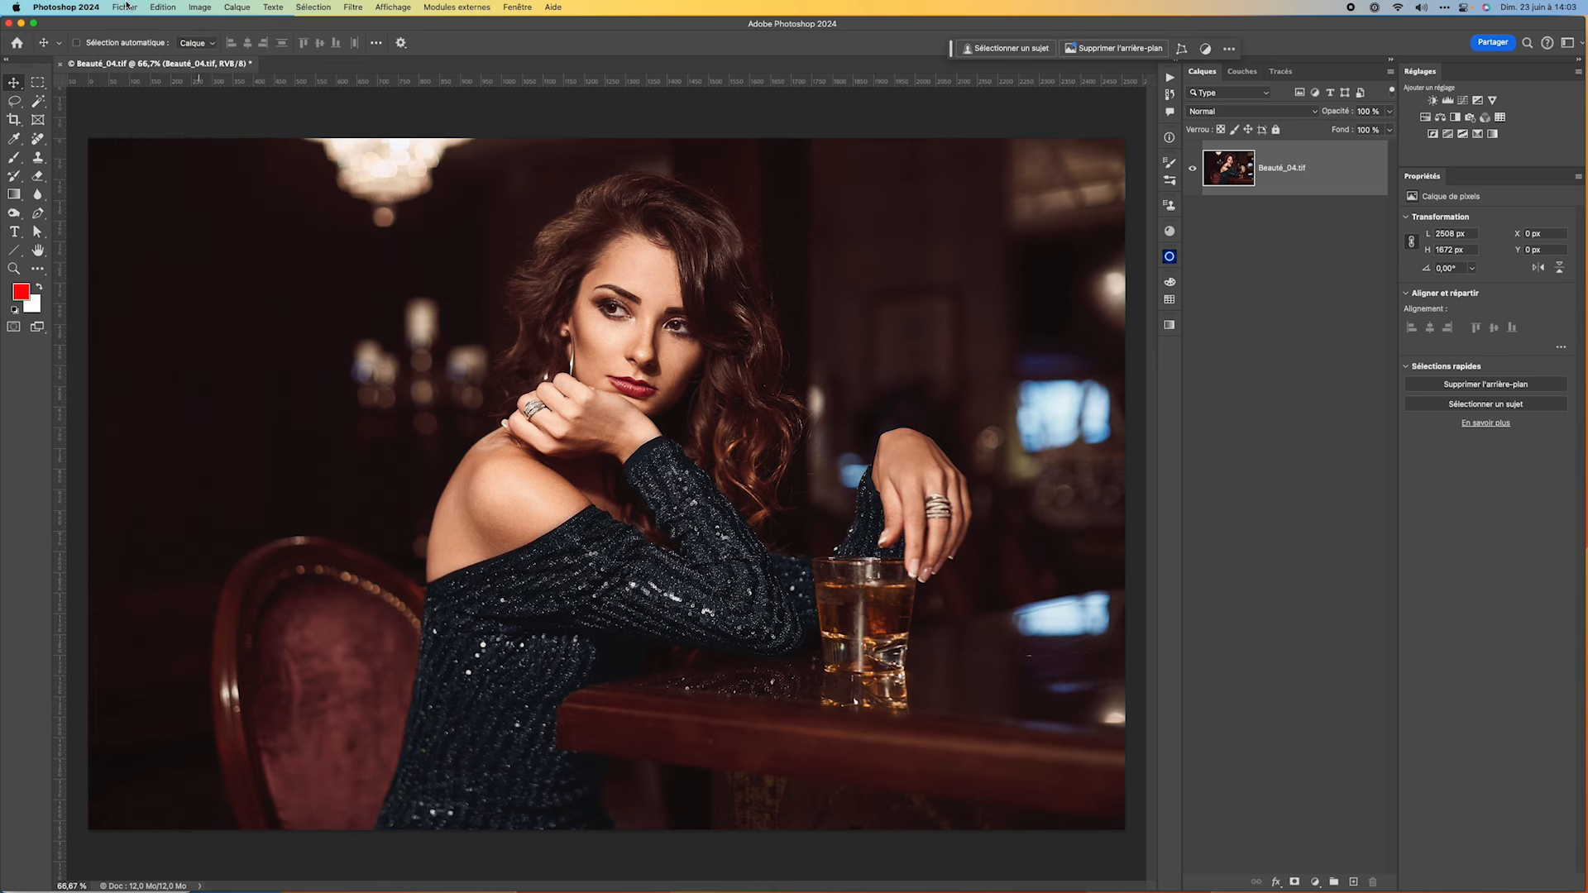
- Check that the Fichier menu is shortened again and look through the other application menus, such as Edition and Sélection
click(124, 8)
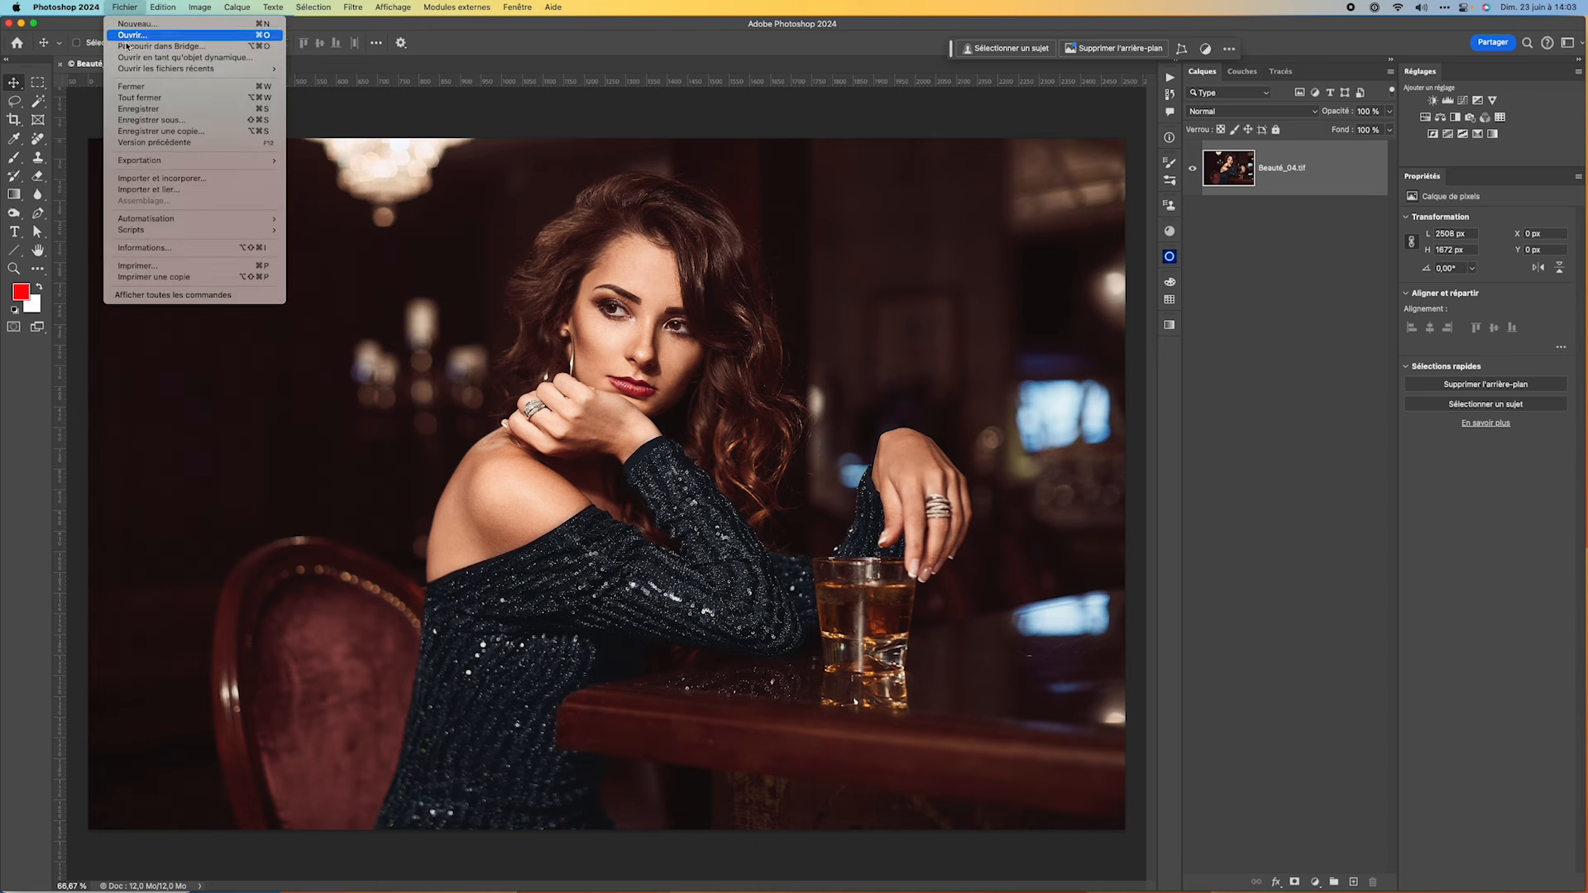
mouse_move(140, 162)
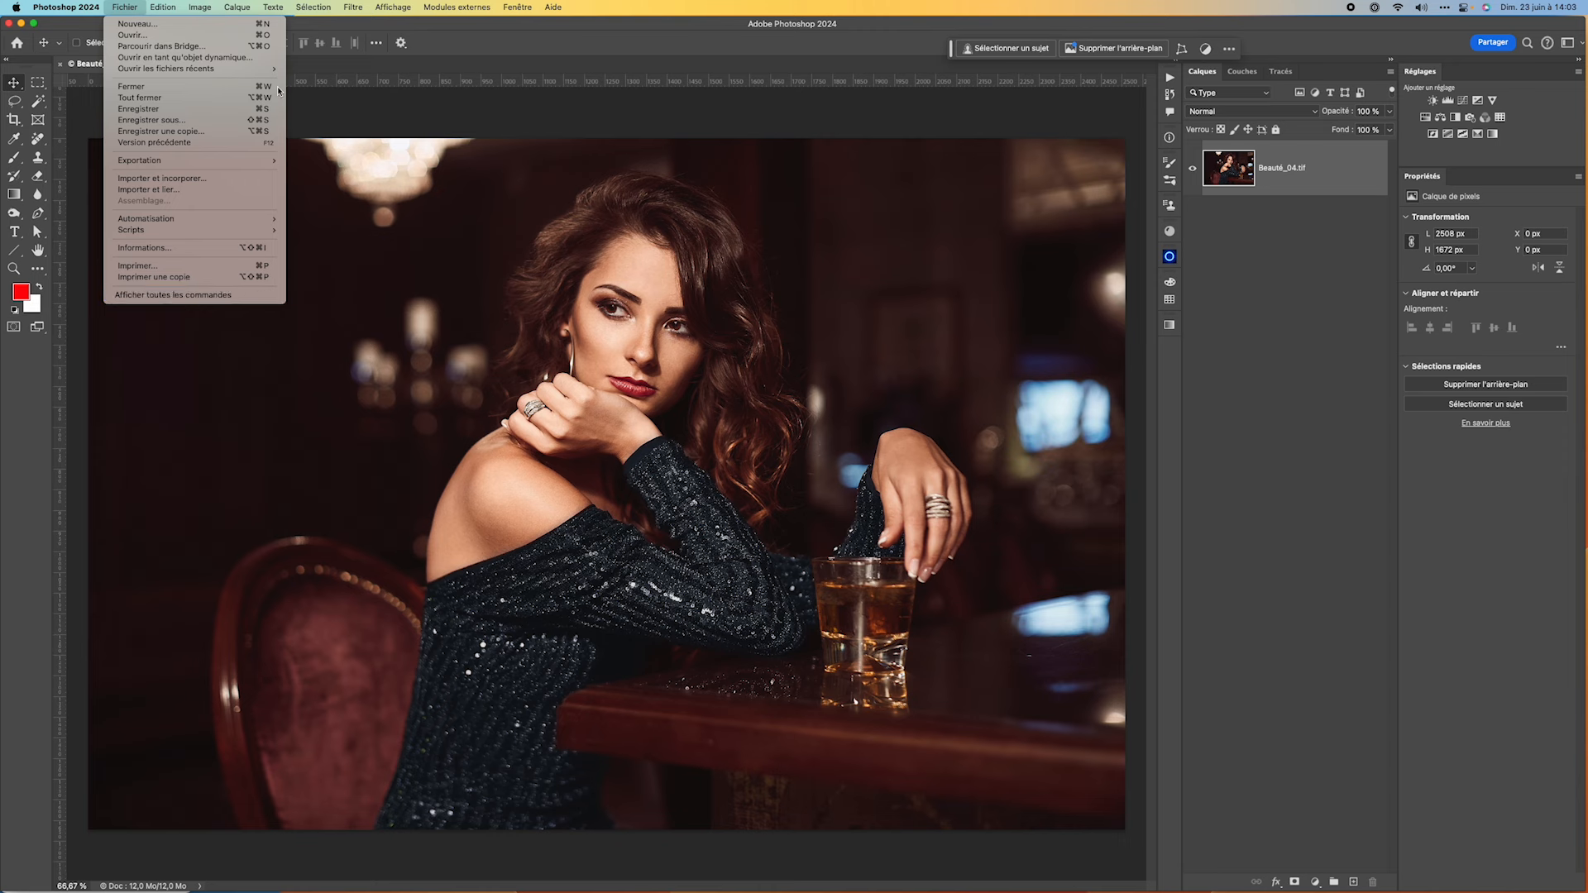
mouse_move(167, 8)
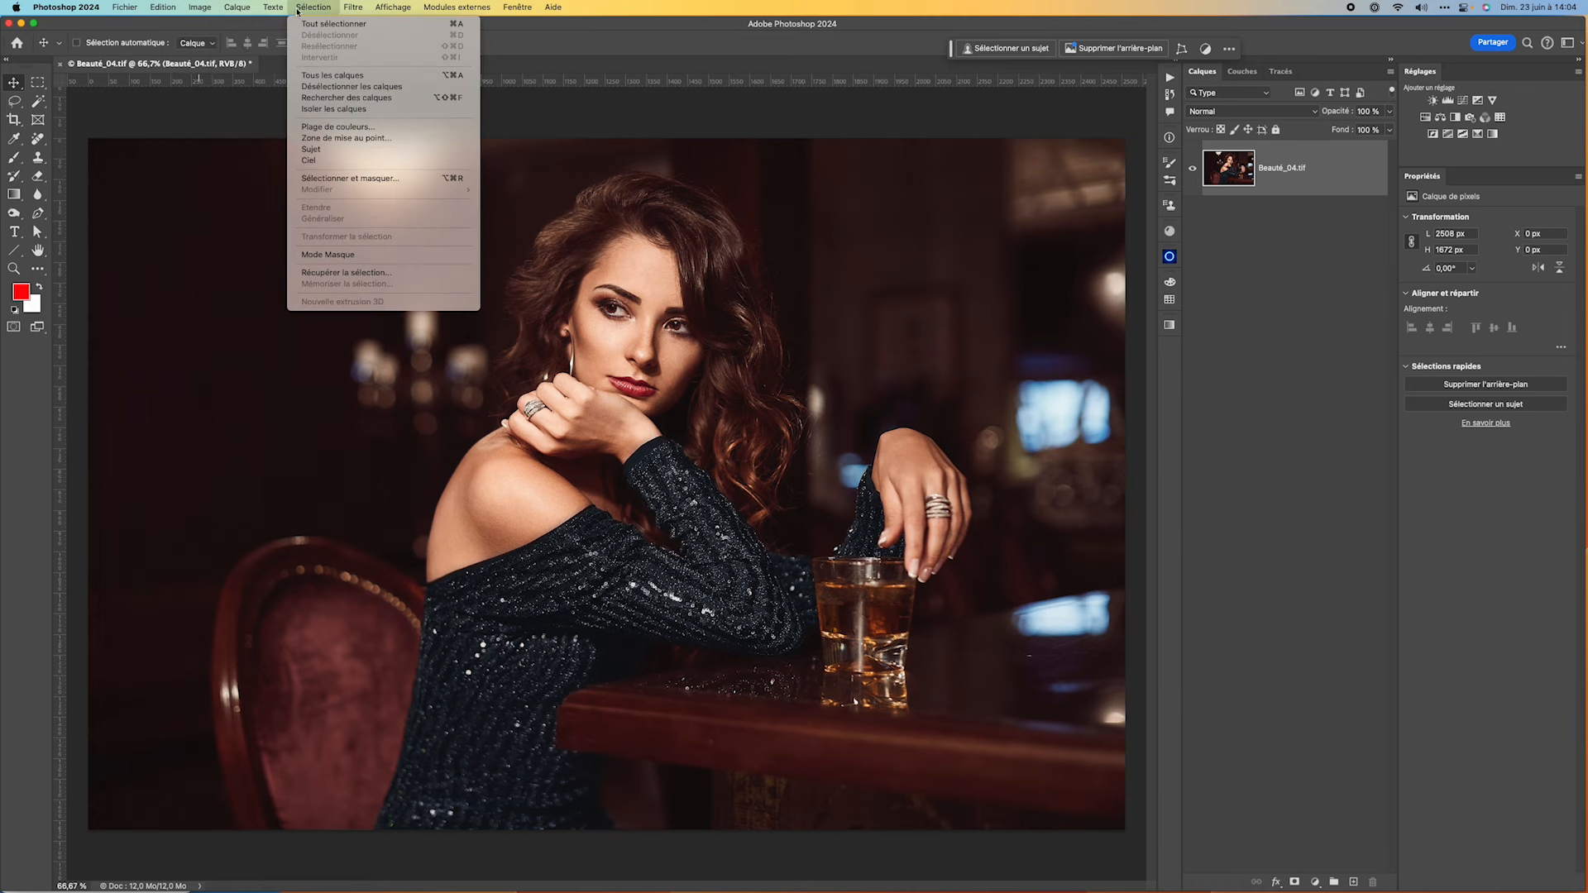
mouse_move(460, 10)
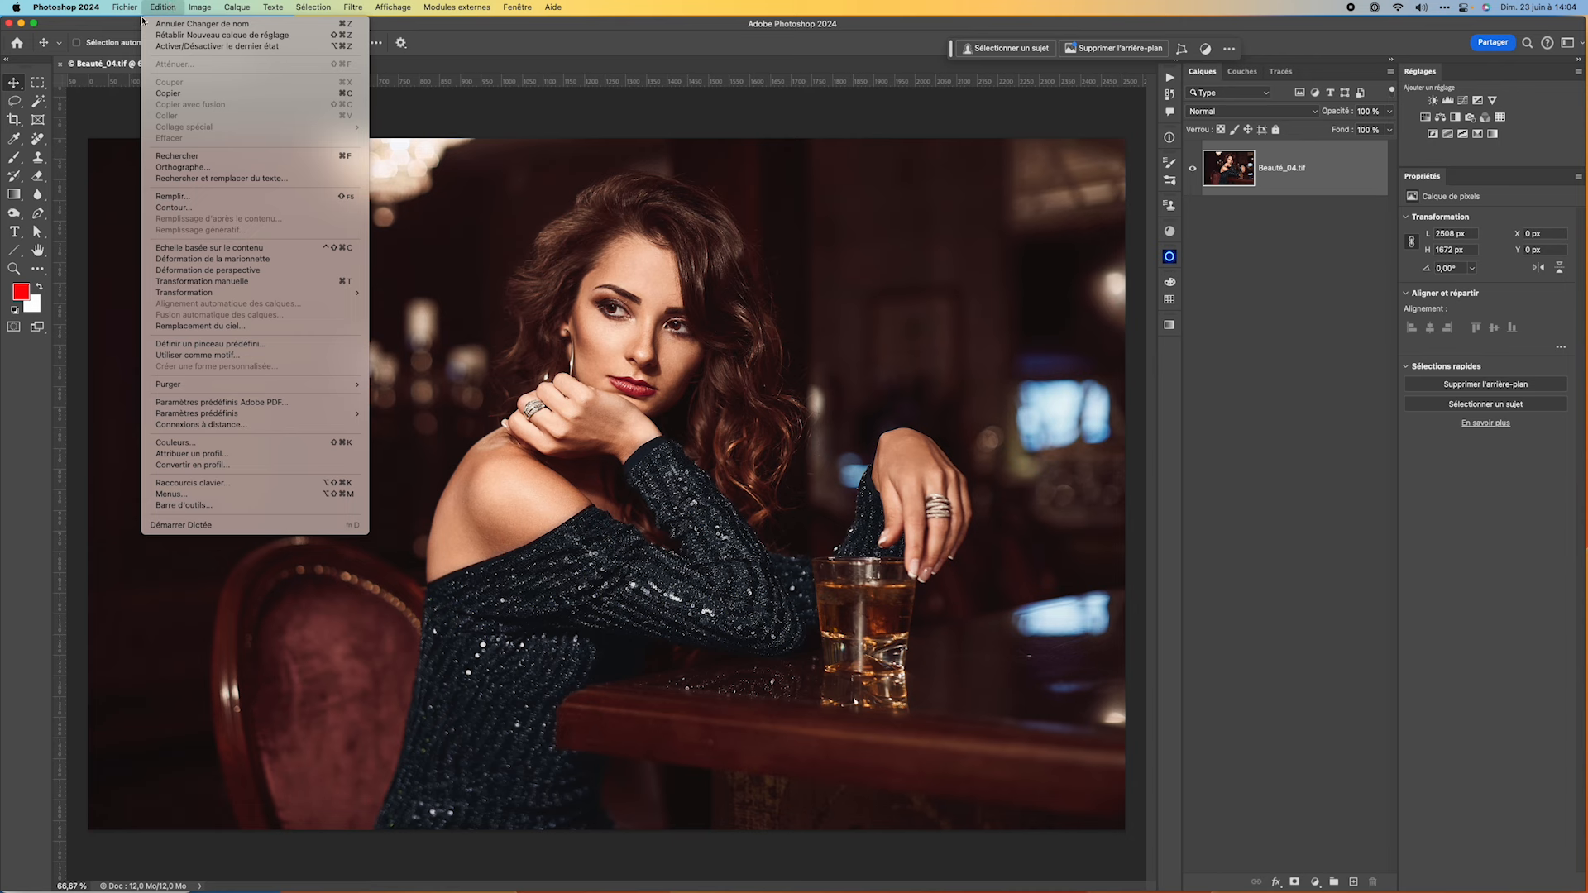
click(110, 28)
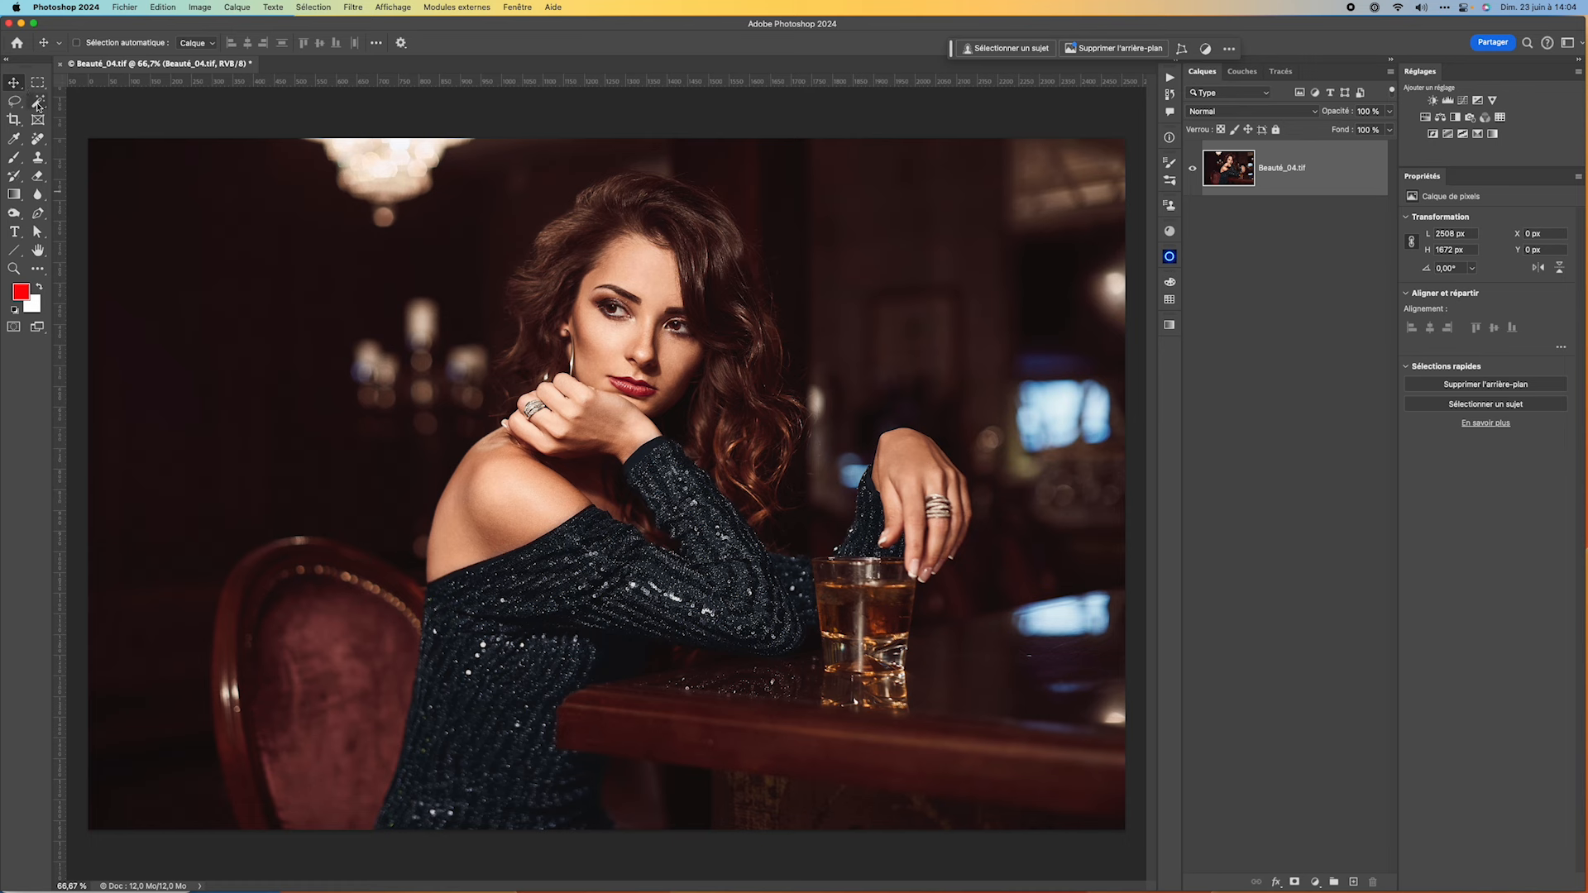
- Activate the Baguette magique tool and view the other selection tools in its group
click(37, 102)
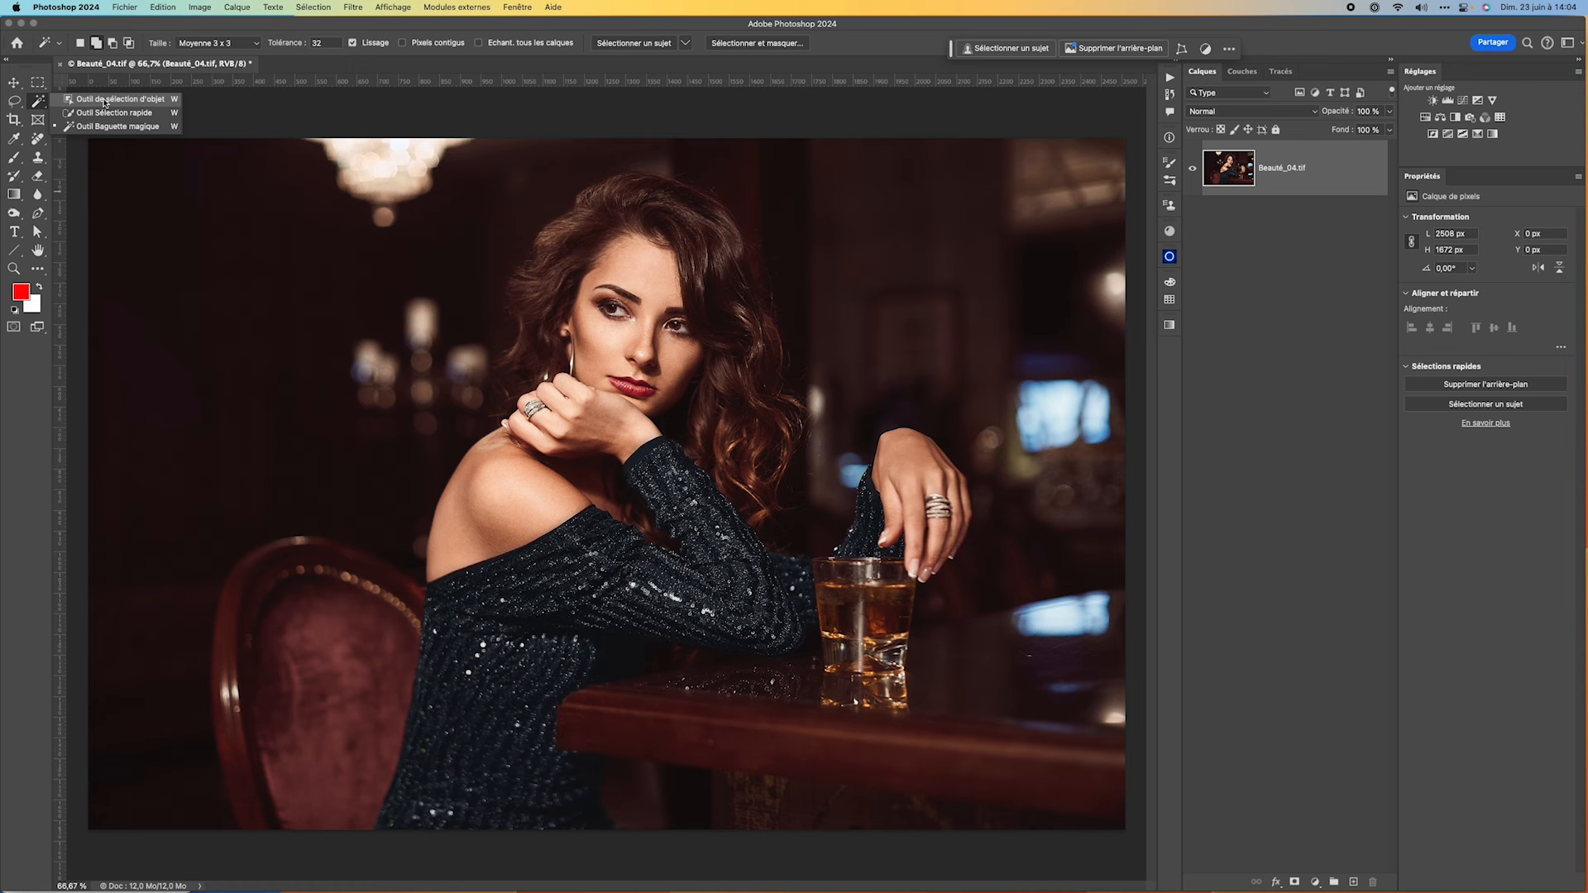
click(39, 103)
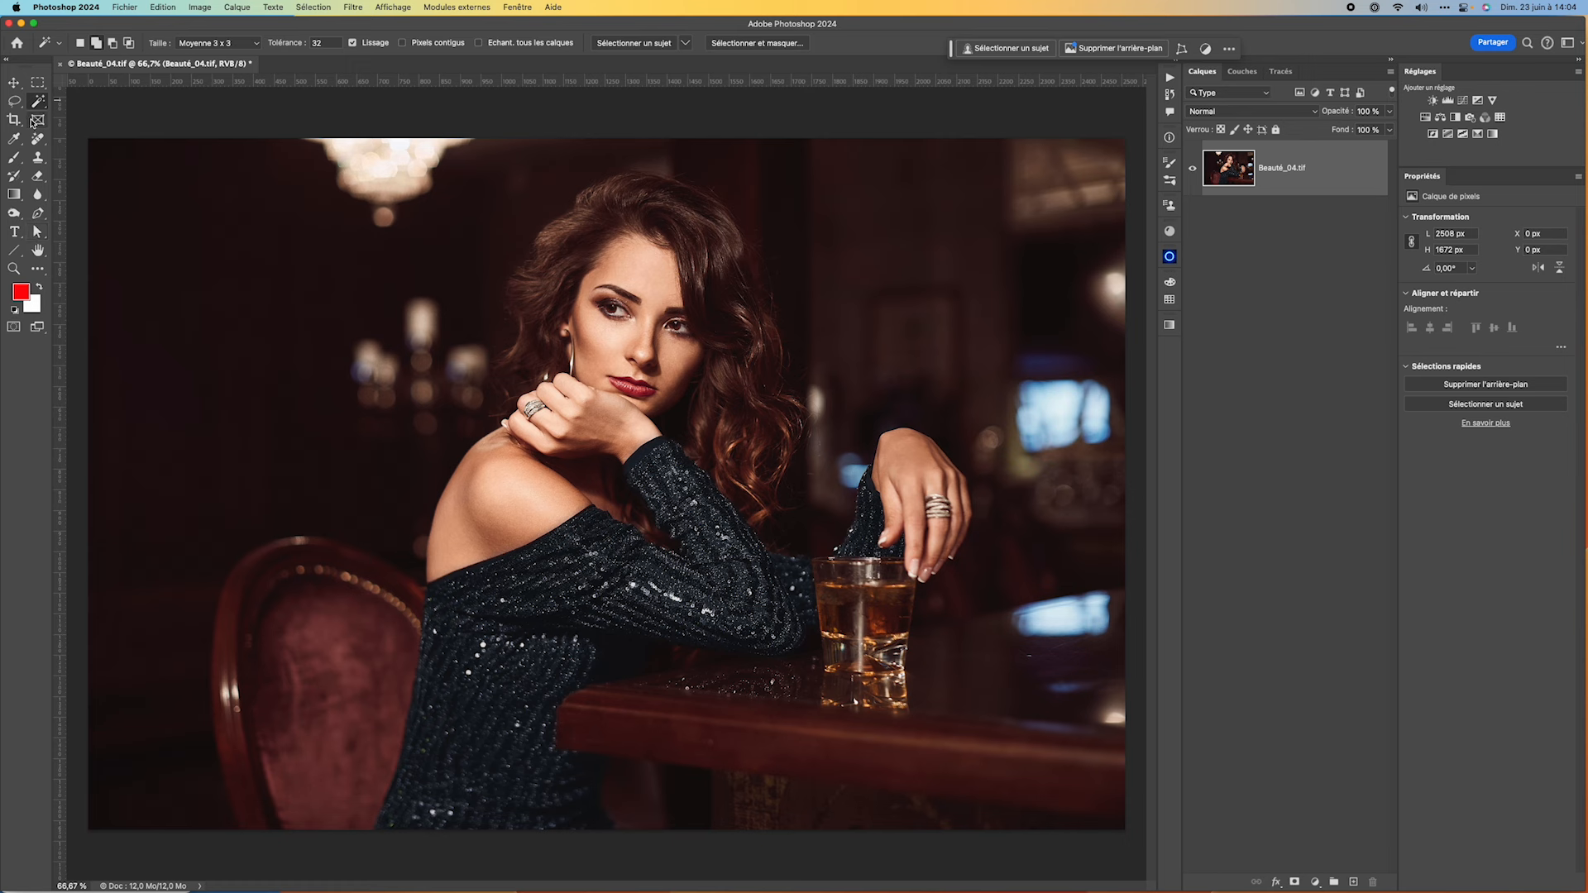
- Open the toolbar customization dialog (Personnaliser la barre d'outils) and move it closer to the tools
click(37, 270)
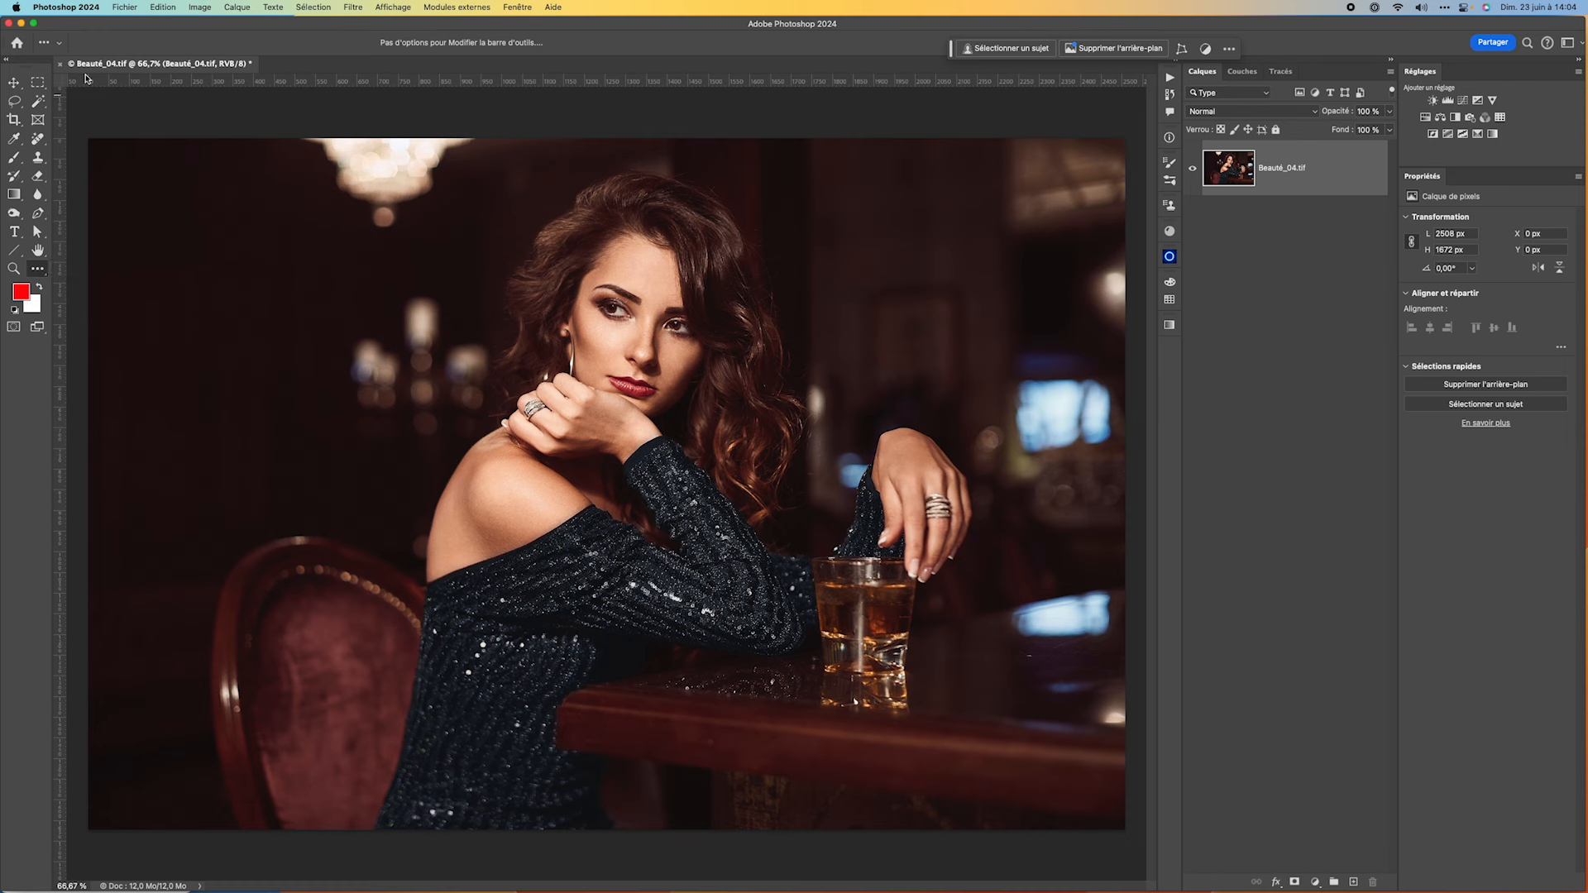
click(166, 8)
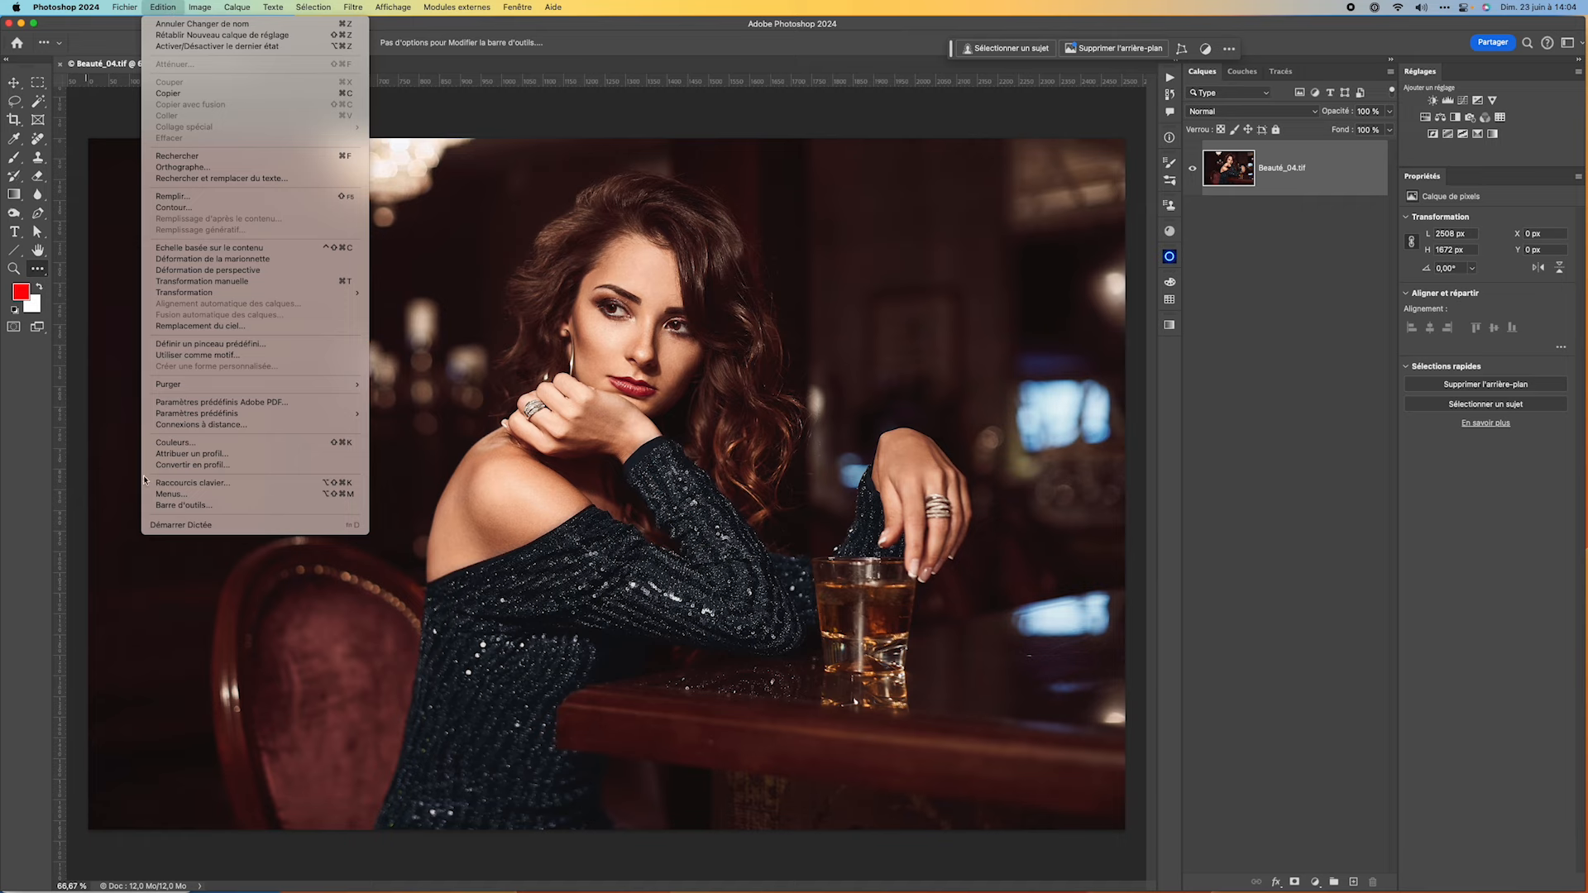
click(173, 506)
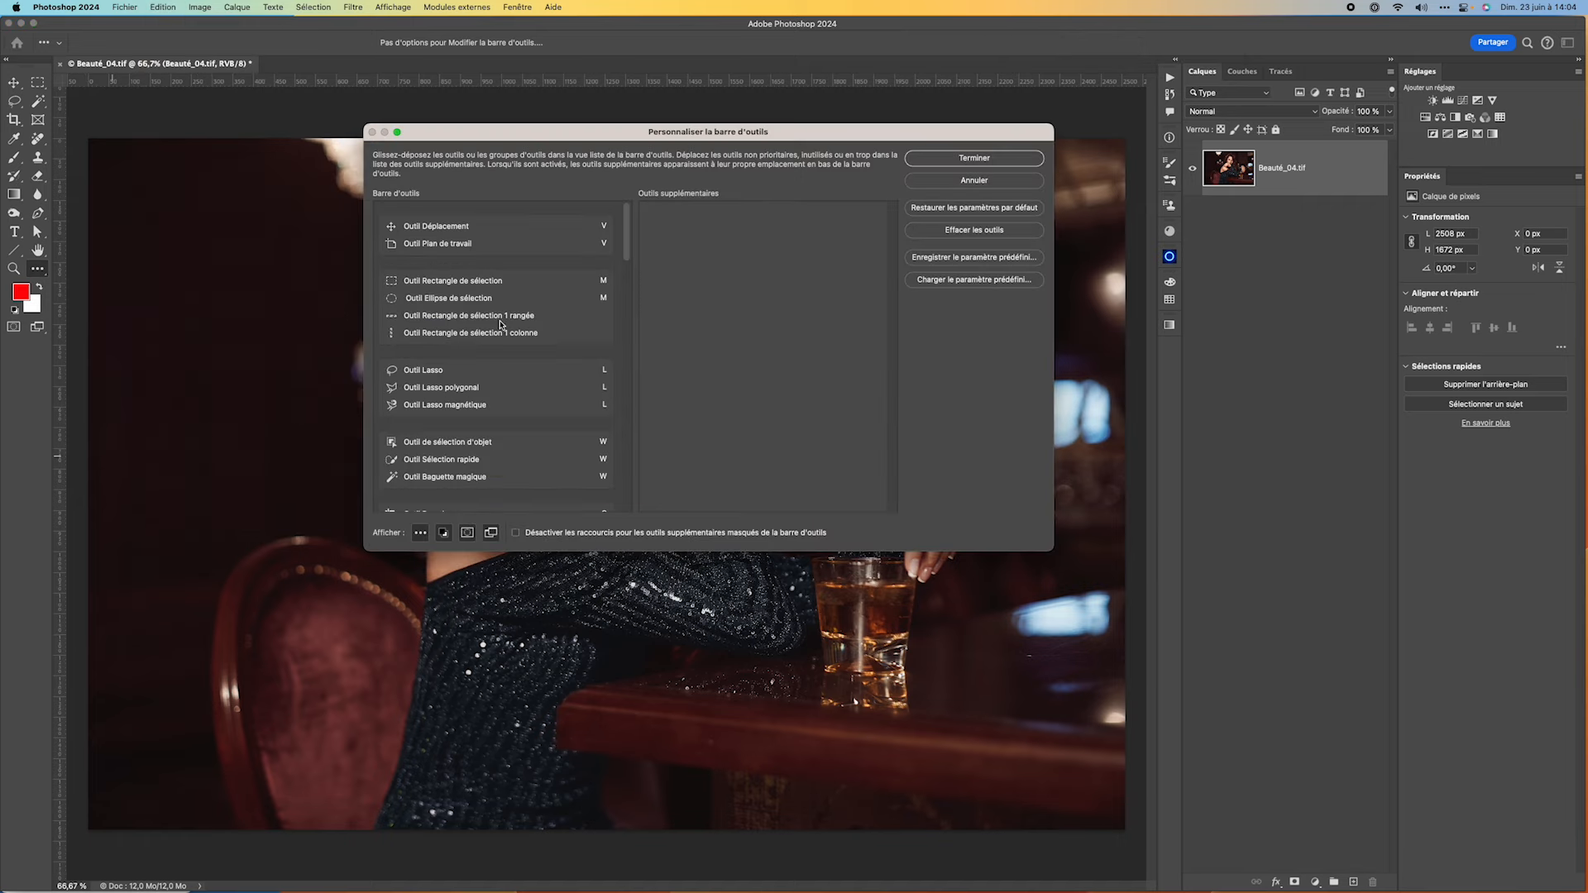
drag(564, 134, 411, 122)
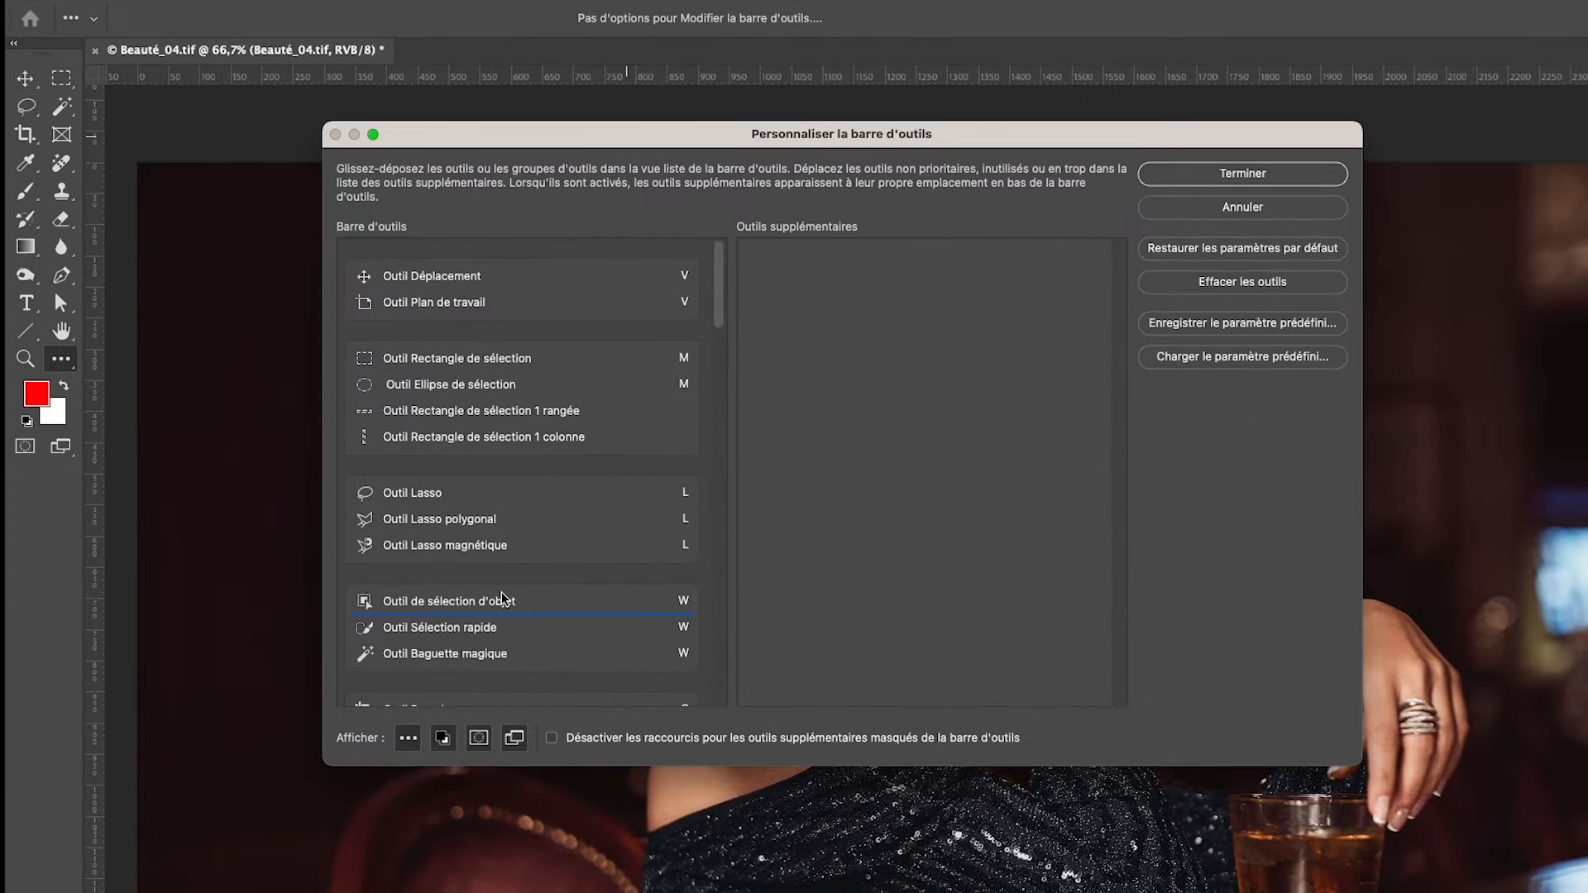
- Move Outil Rectangle de sélection 1 rangée, Outil Rectangle de sélection 1 colonne and Outil Lasso magnétique to the extra tools
drag(502, 598, 440, 310)
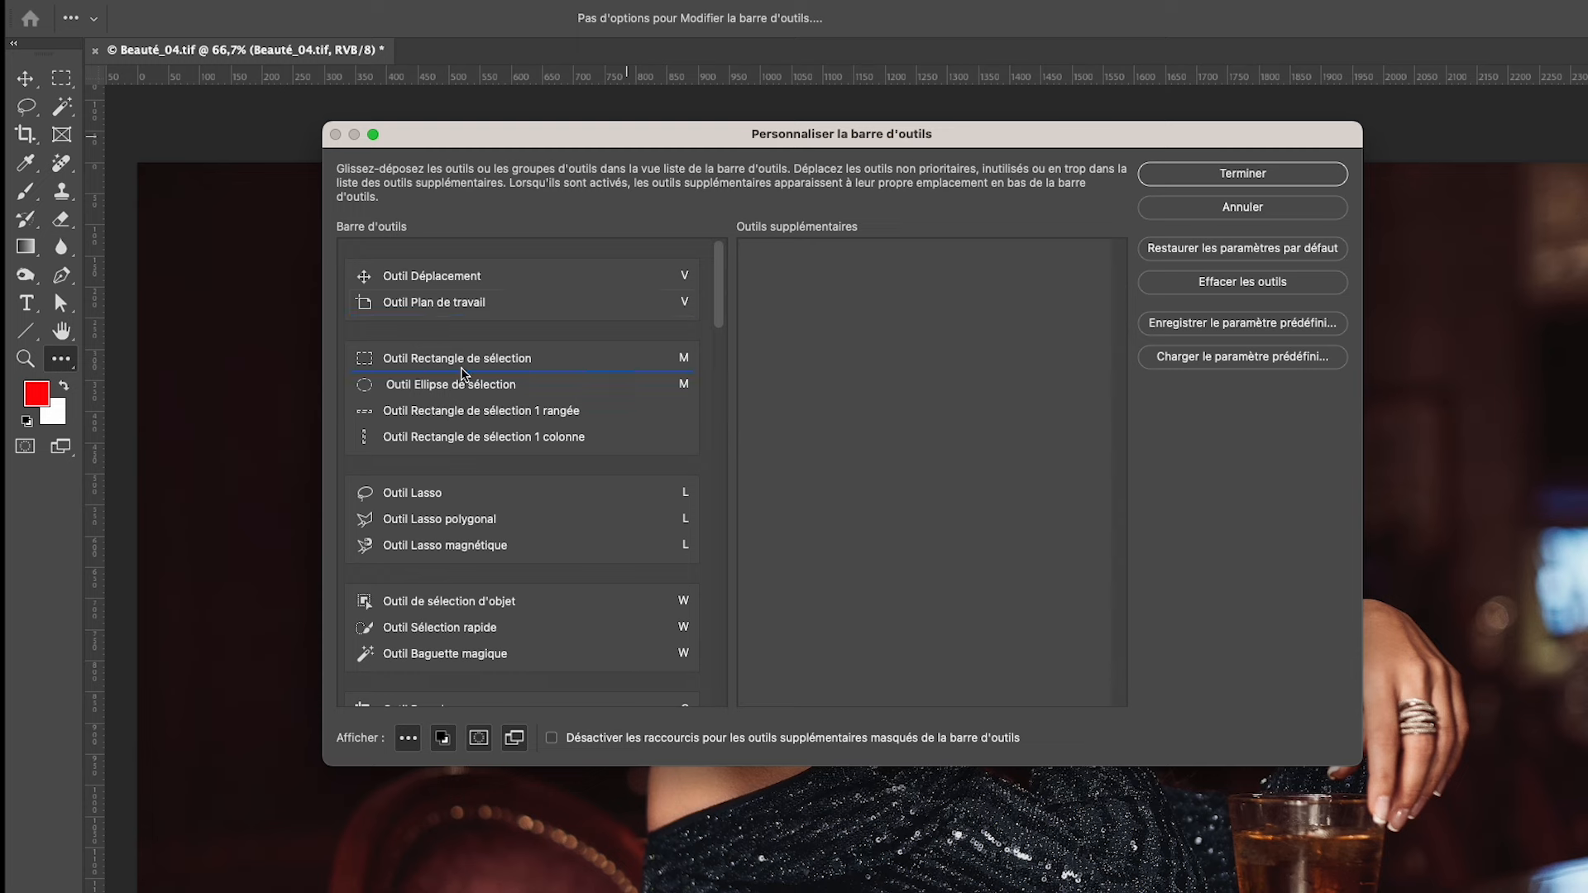
drag(446, 414, 875, 313)
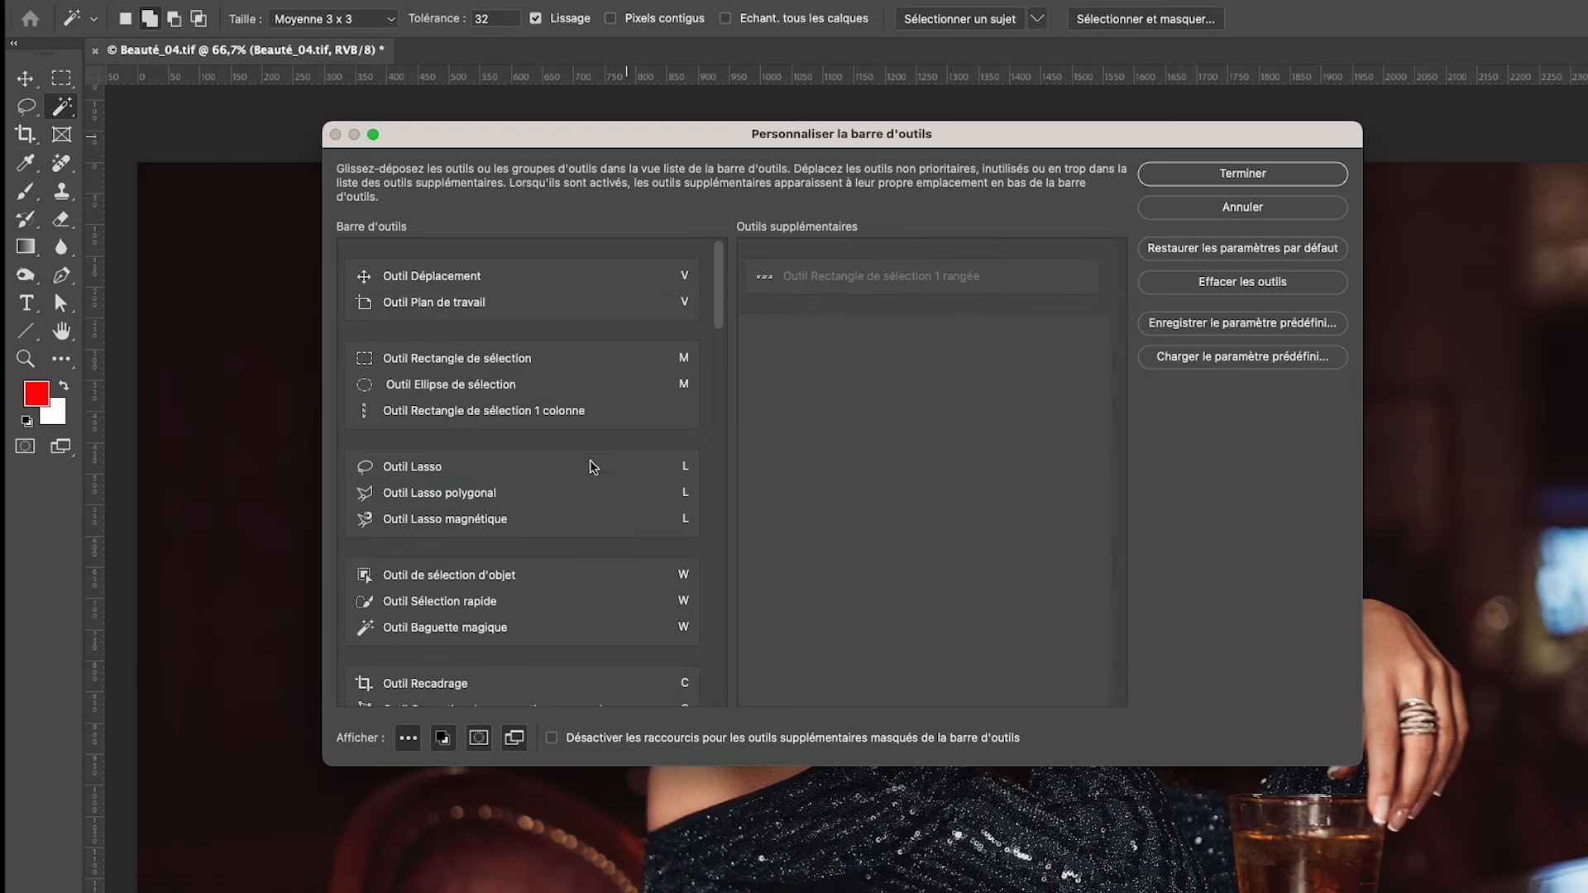
drag(464, 412, 895, 265)
drag(803, 342, 819, 274)
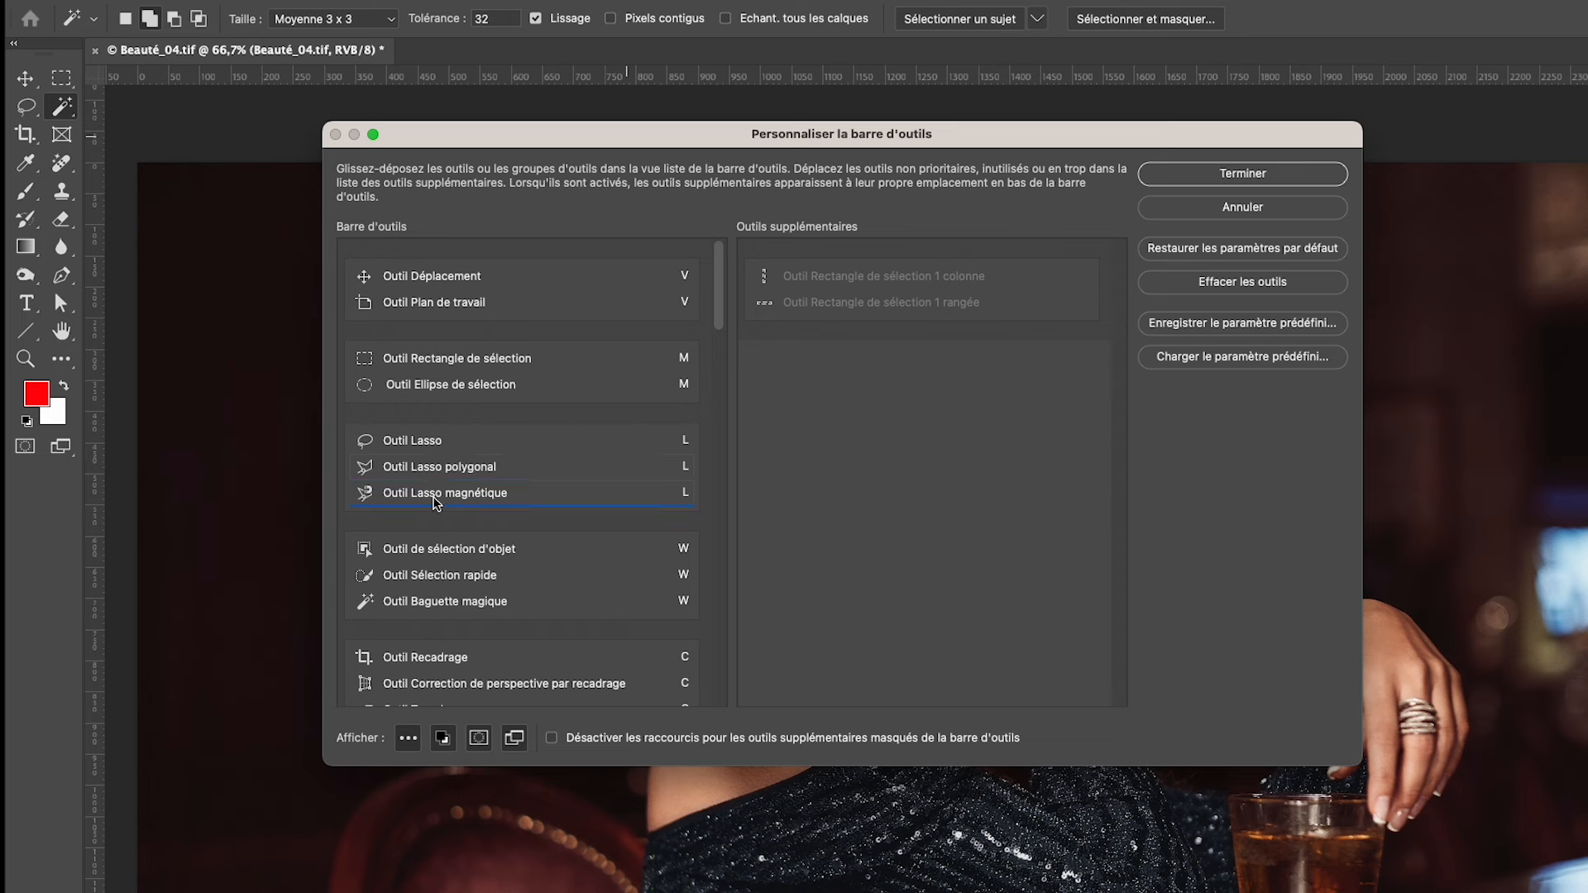
mouse_move(436, 500)
mouse_down()
mouse_move(909, 387)
mouse_move(856, 362)
mouse_up()
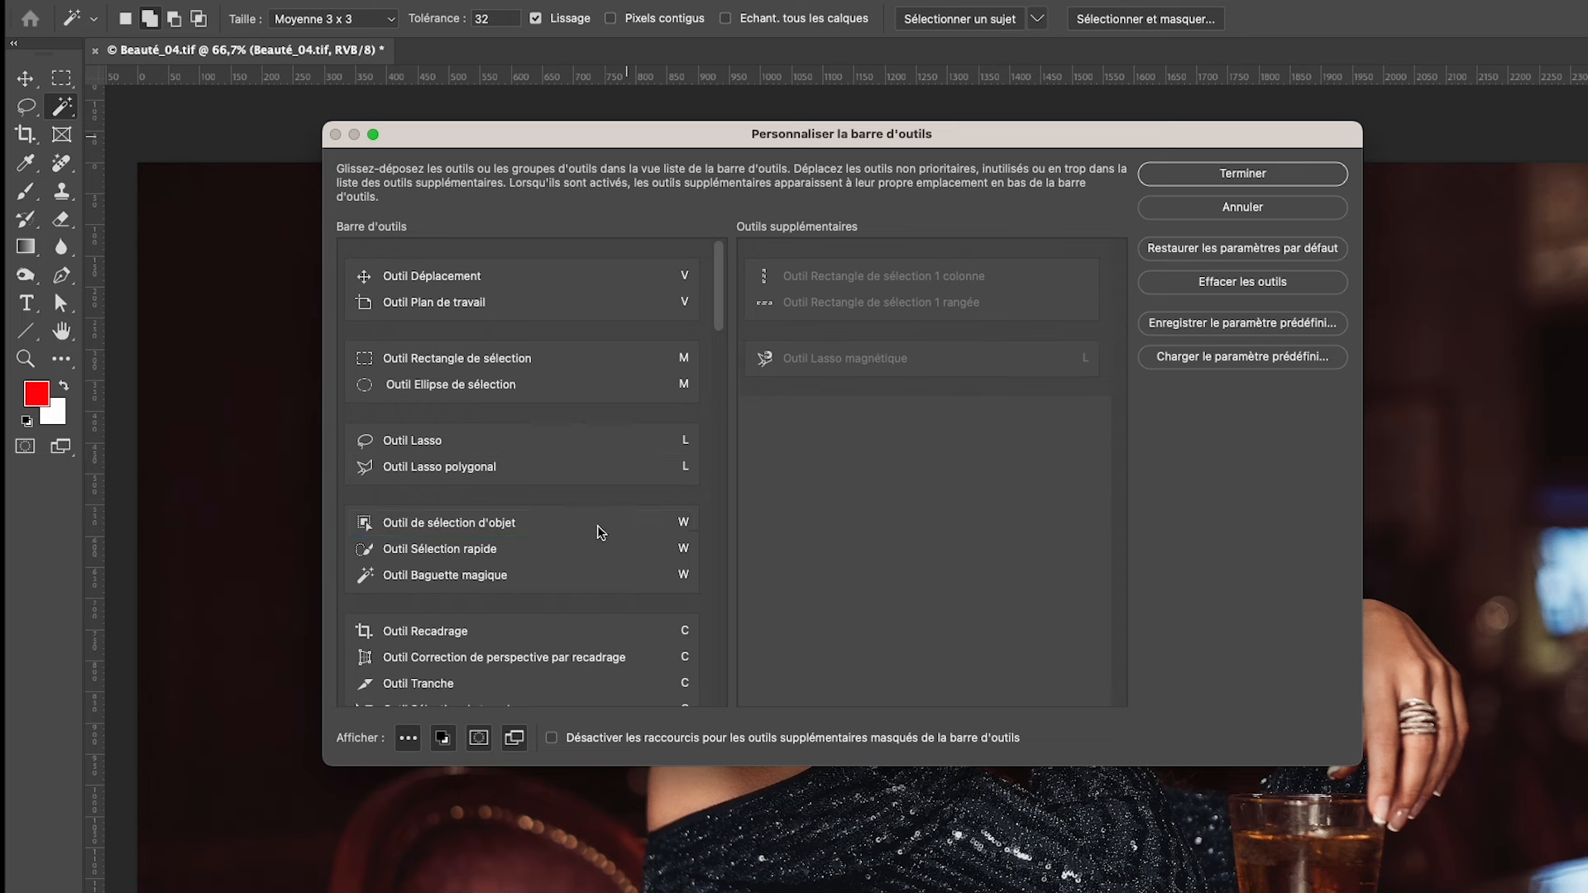
- Split Outil de sélection d'objet, Outil Sélection rapide and Outil Baguette magique into three separate toolbar groups
scroll(594, 551, down, 1)
scroll(594, 551, down, 2)
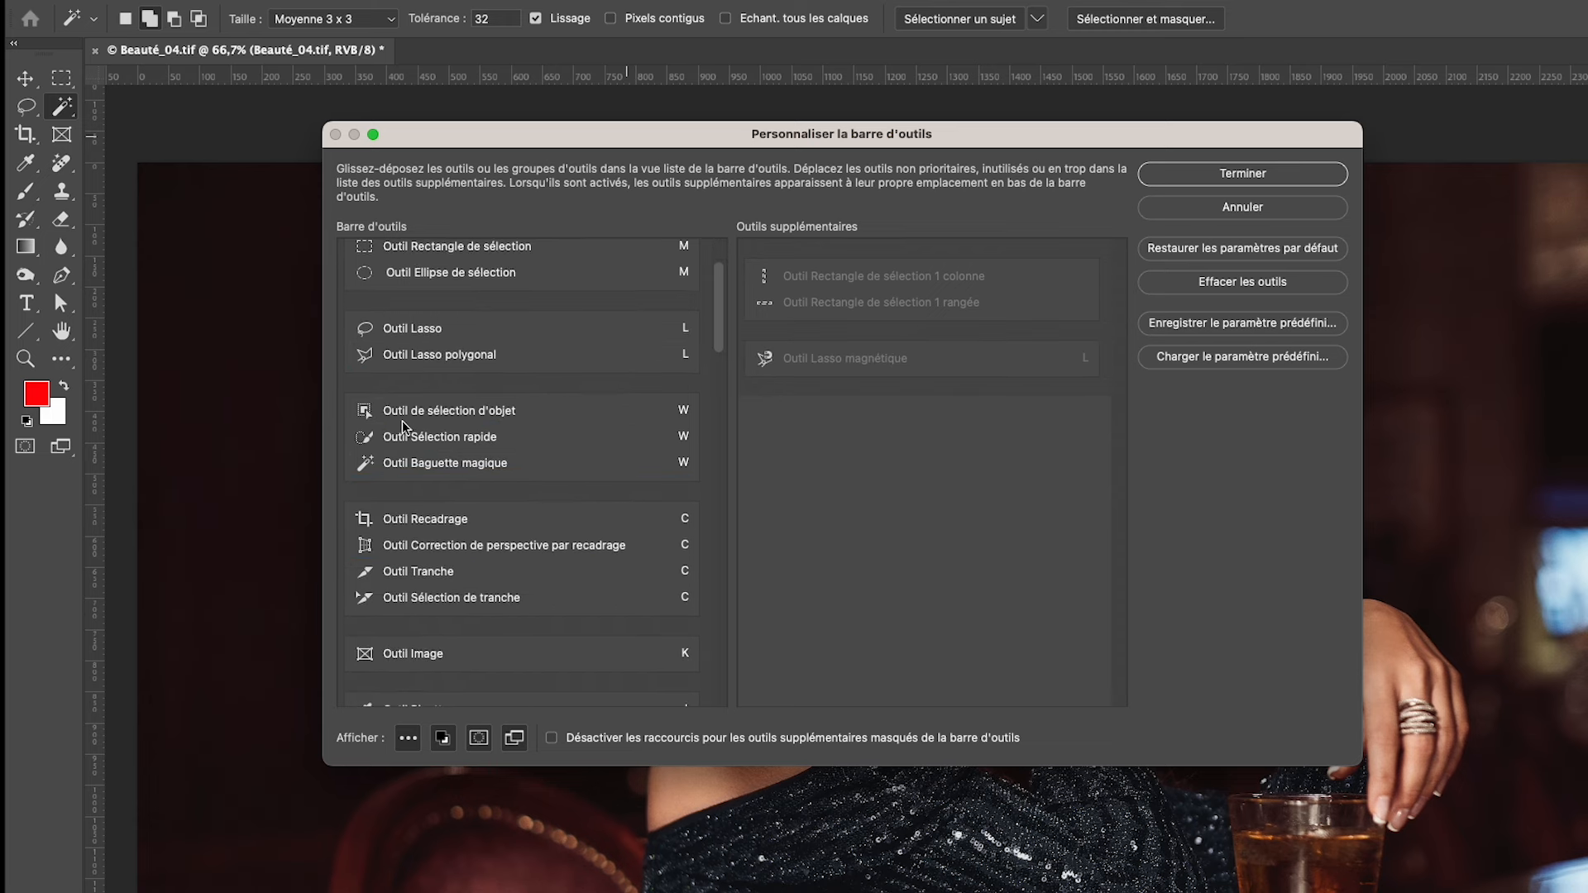
scroll(435, 459, down, 2)
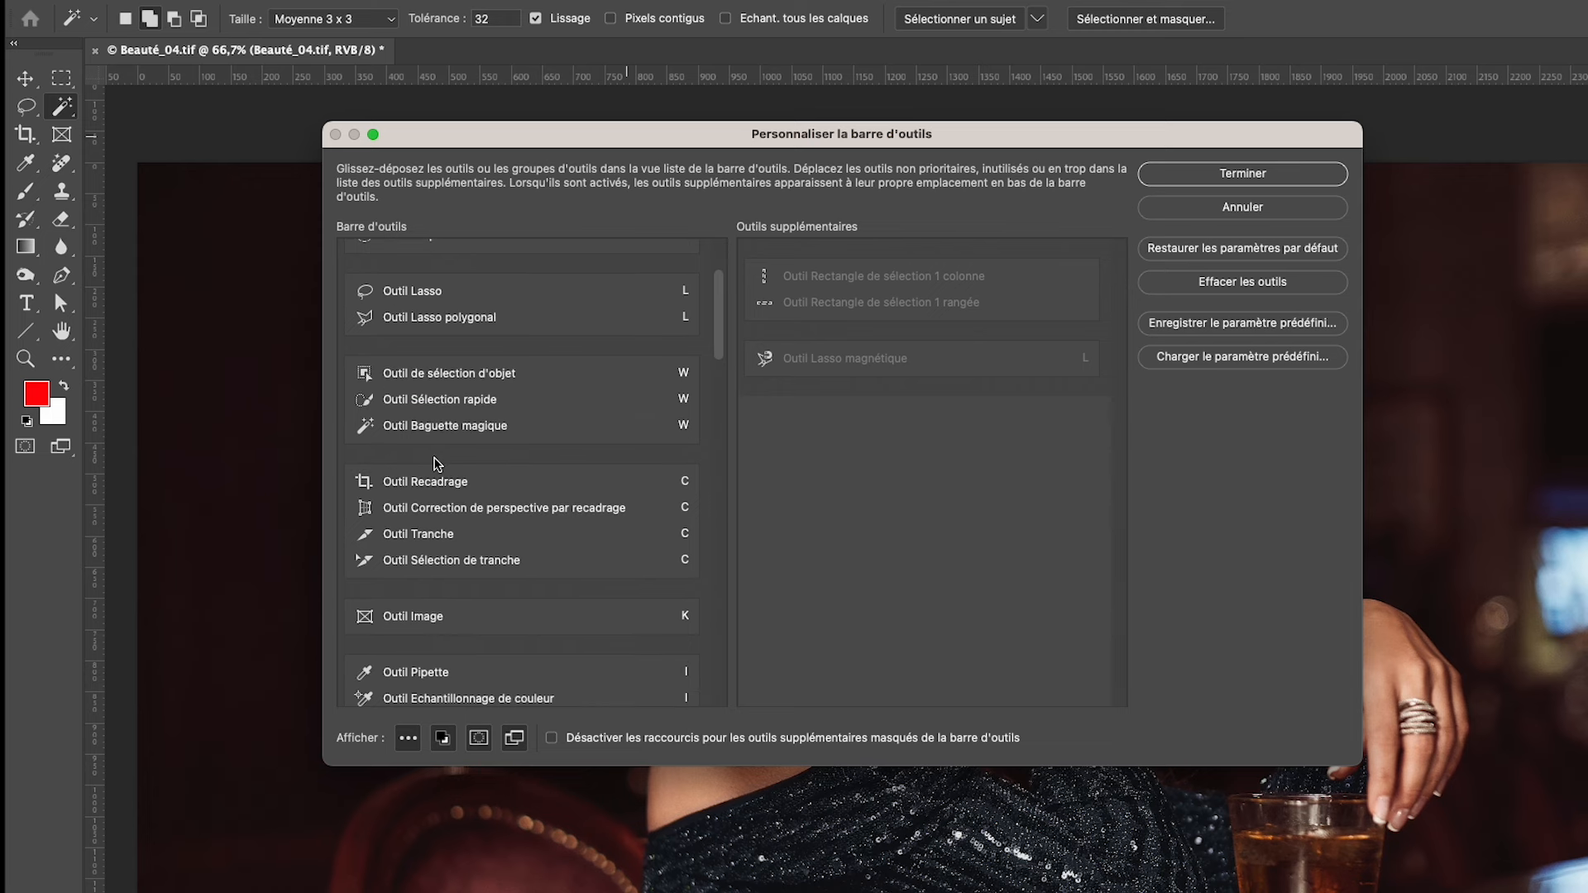
scroll(437, 465, down, 1)
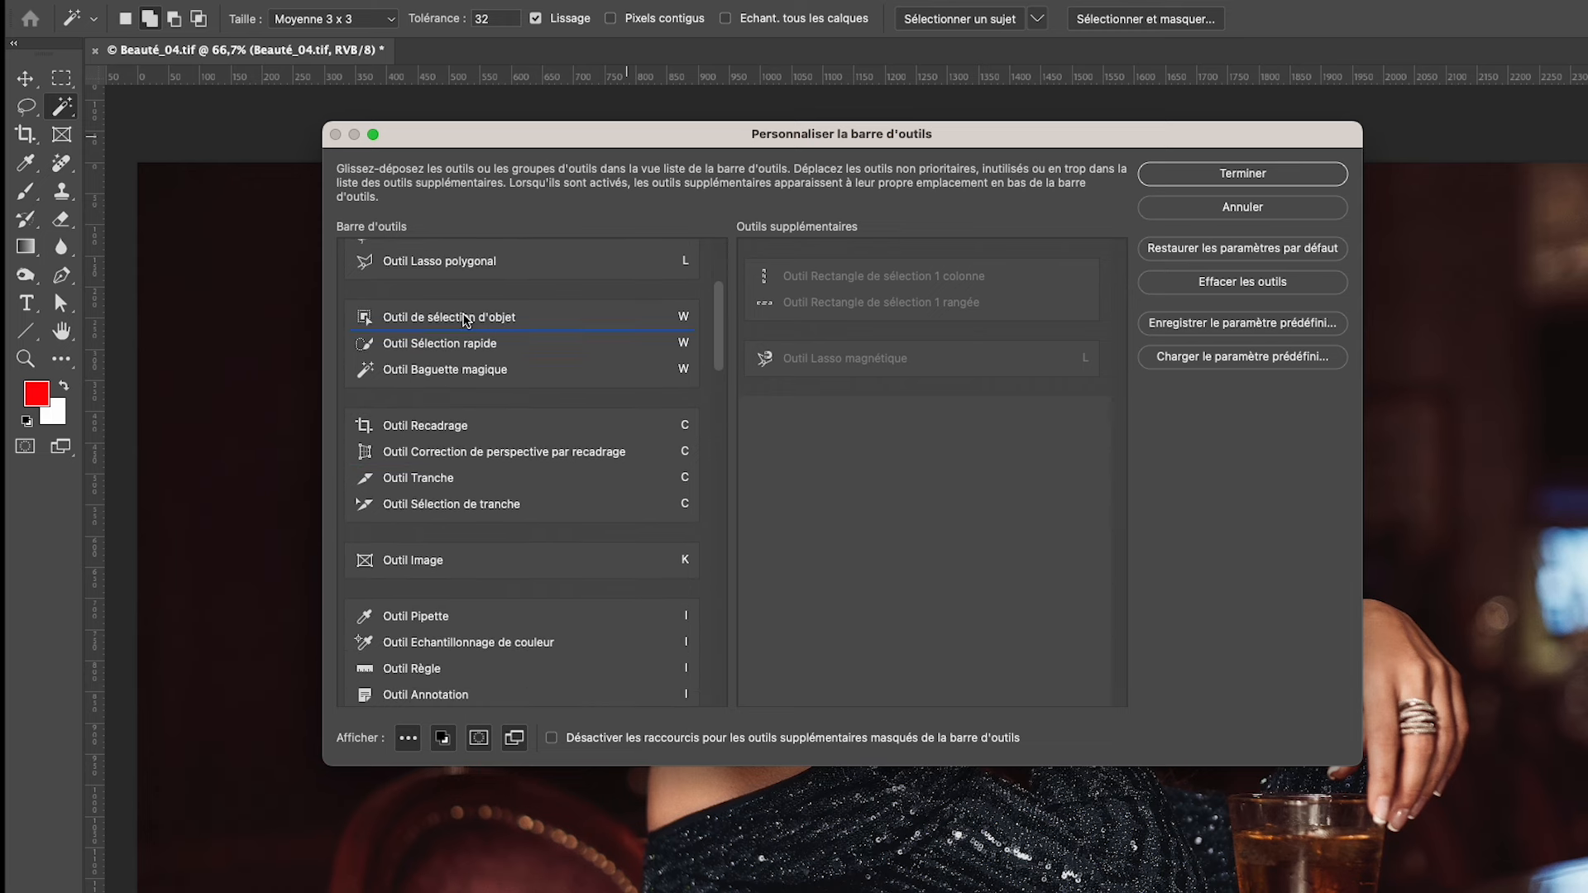
drag(475, 329, 444, 384)
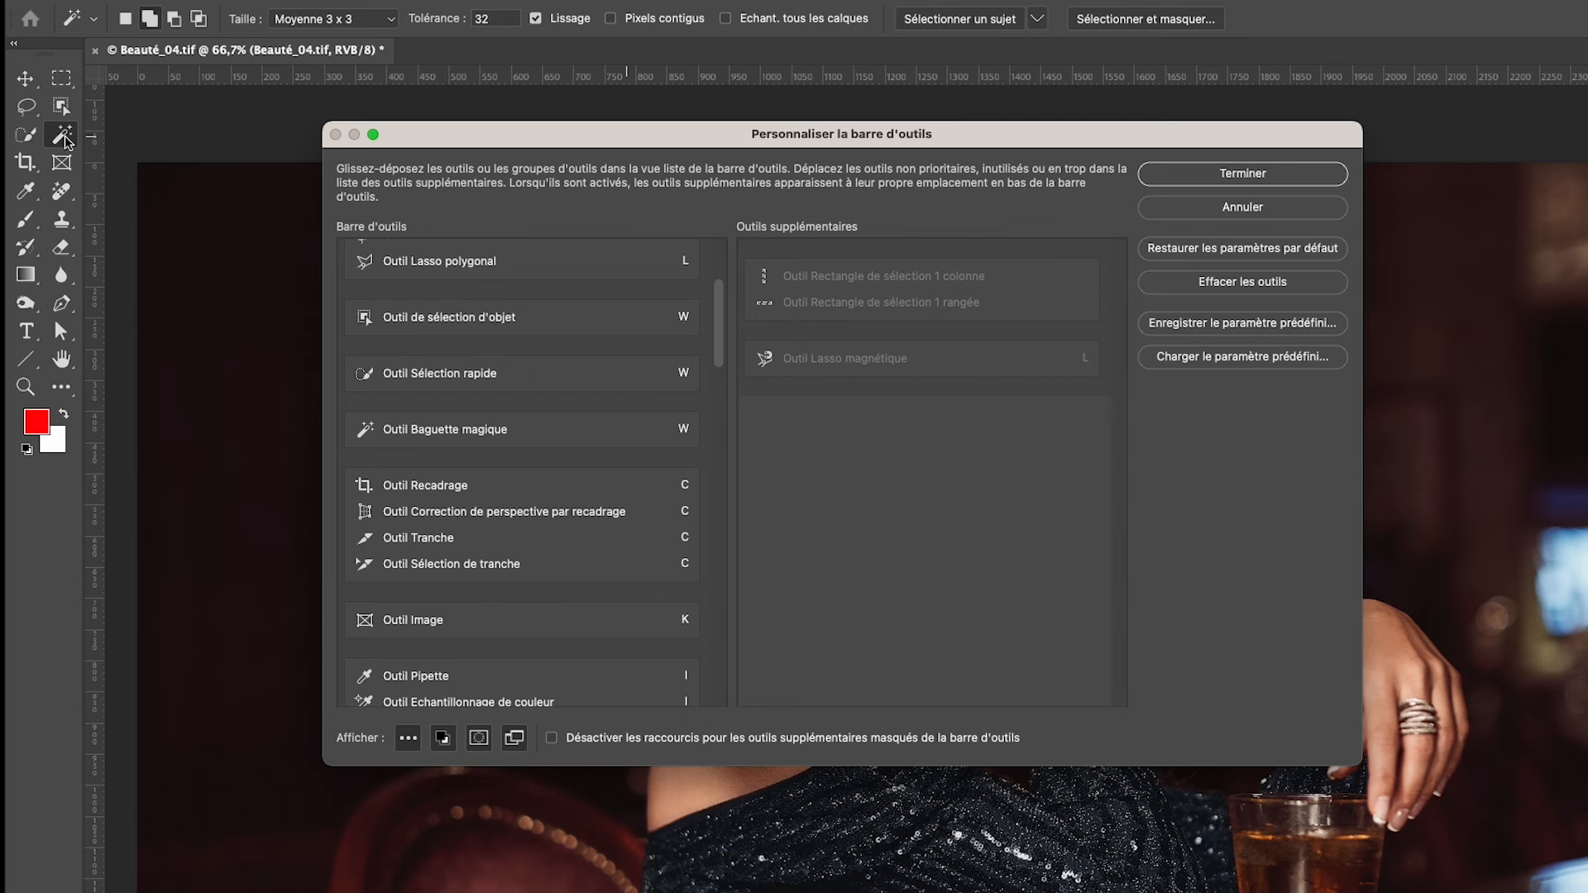
- Move Outil Tranche and Outil Sélection de tranche out of the crop group into the extra tools
drag(722, 328, 721, 369)
mouse_move(512, 305)
mouse_down()
mouse_move(429, 275)
mouse_move(463, 267)
mouse_move(397, 292)
mouse_move(504, 297)
mouse_up()
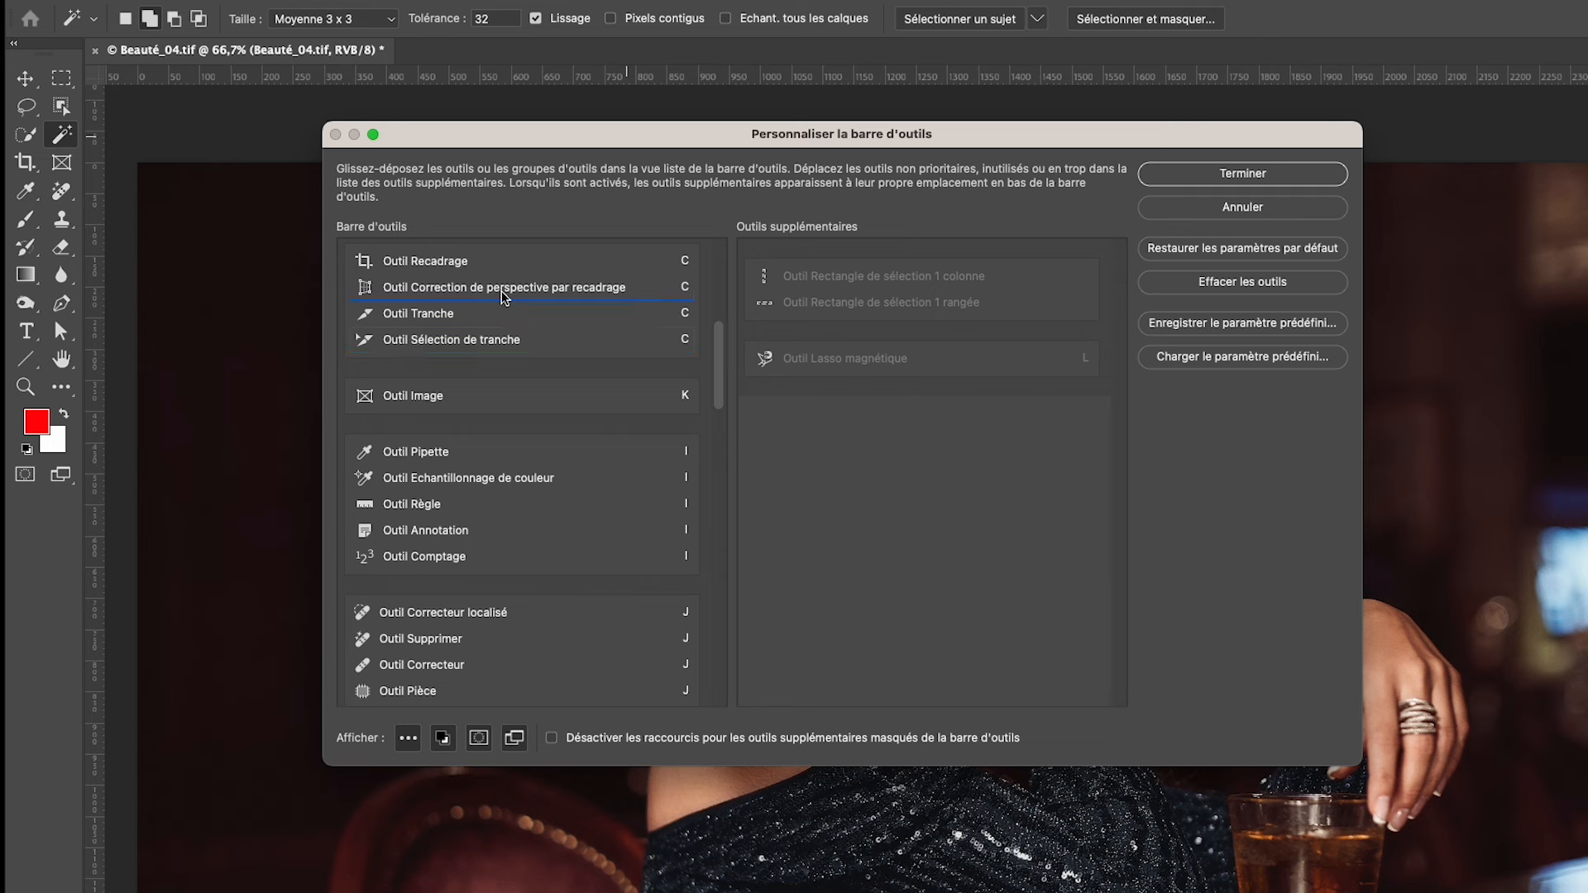
drag(382, 258, 814, 434)
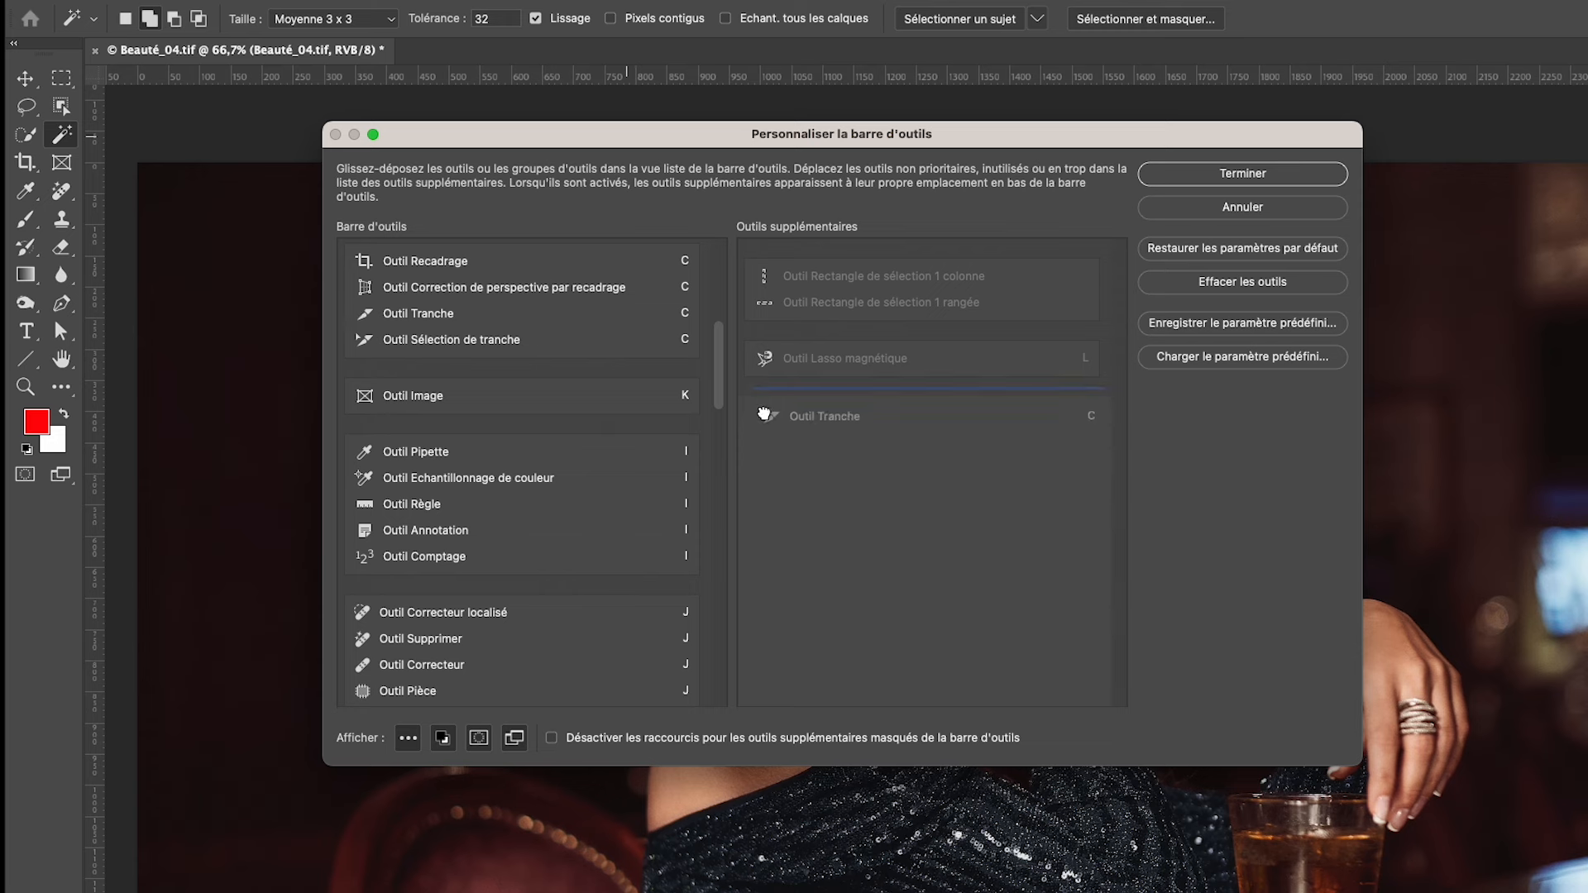
drag(371, 316, 827, 438)
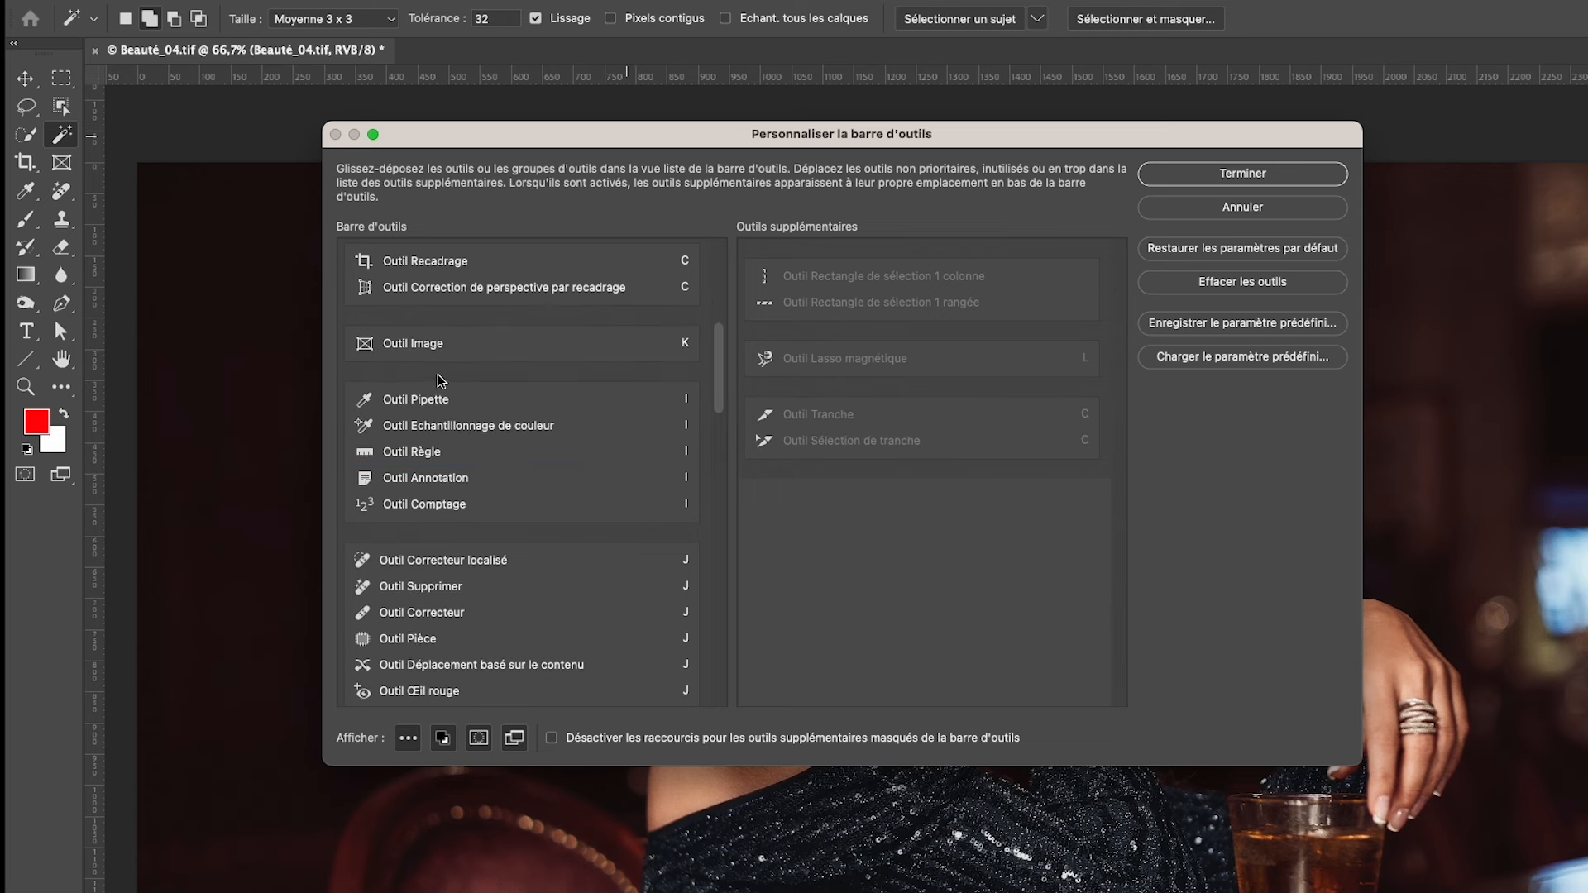
- Move Outil Annotation and Outil Comptage from the eyedropper group to the extra tools
scroll(525, 356, down, 3)
scroll(529, 356, down, 1)
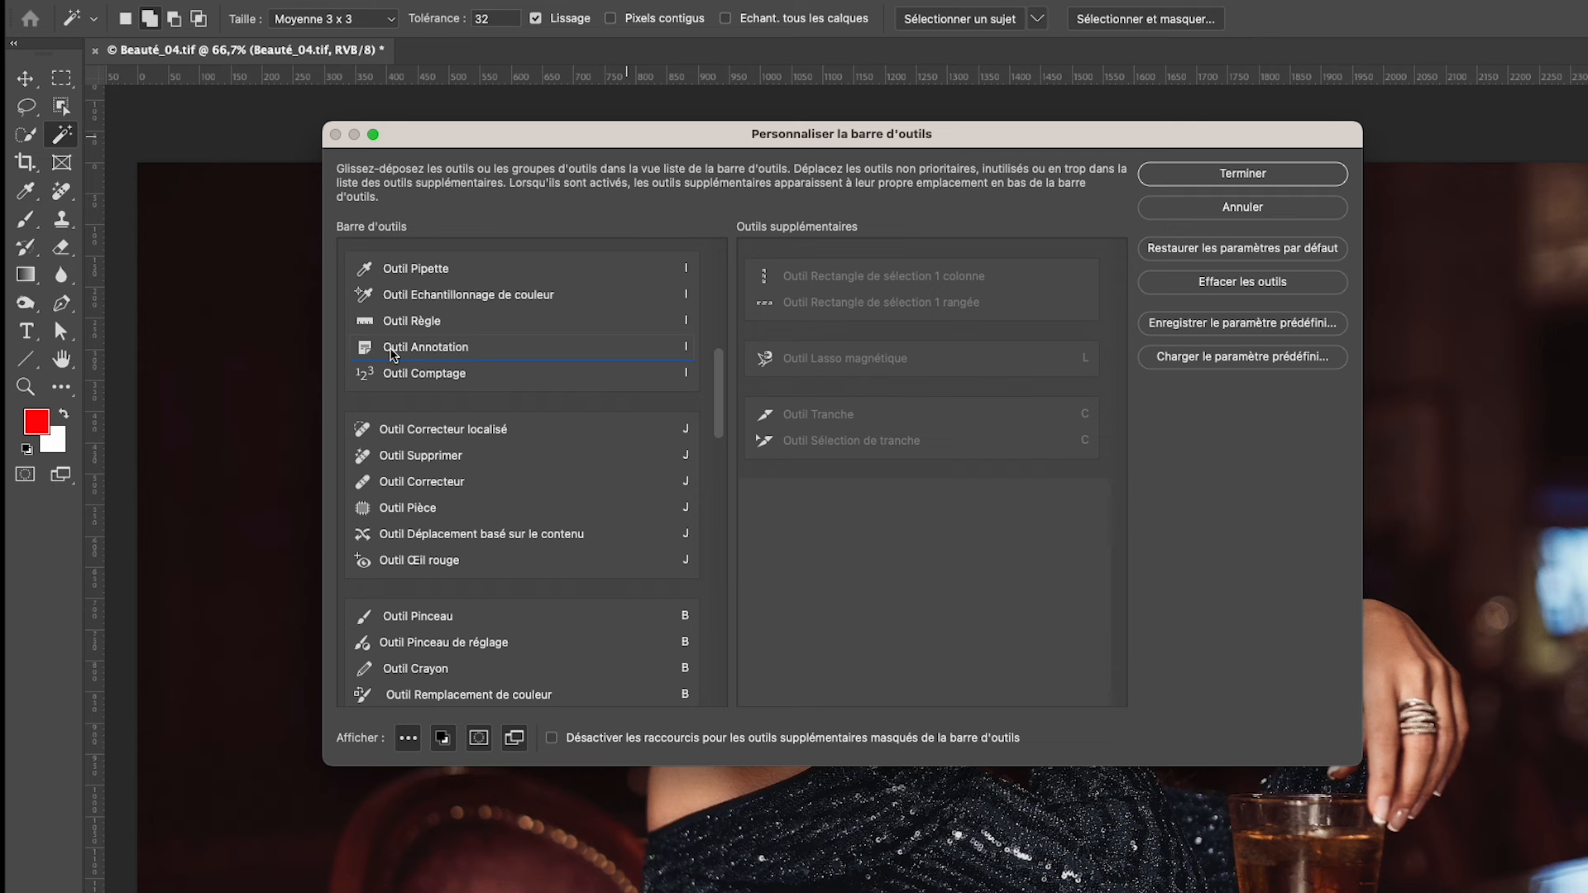
mouse_move(368, 352)
mouse_down()
mouse_move(579, 411)
mouse_move(781, 502)
mouse_up()
mouse_move(368, 362)
mouse_down()
mouse_move(680, 525)
mouse_move(782, 501)
mouse_up()
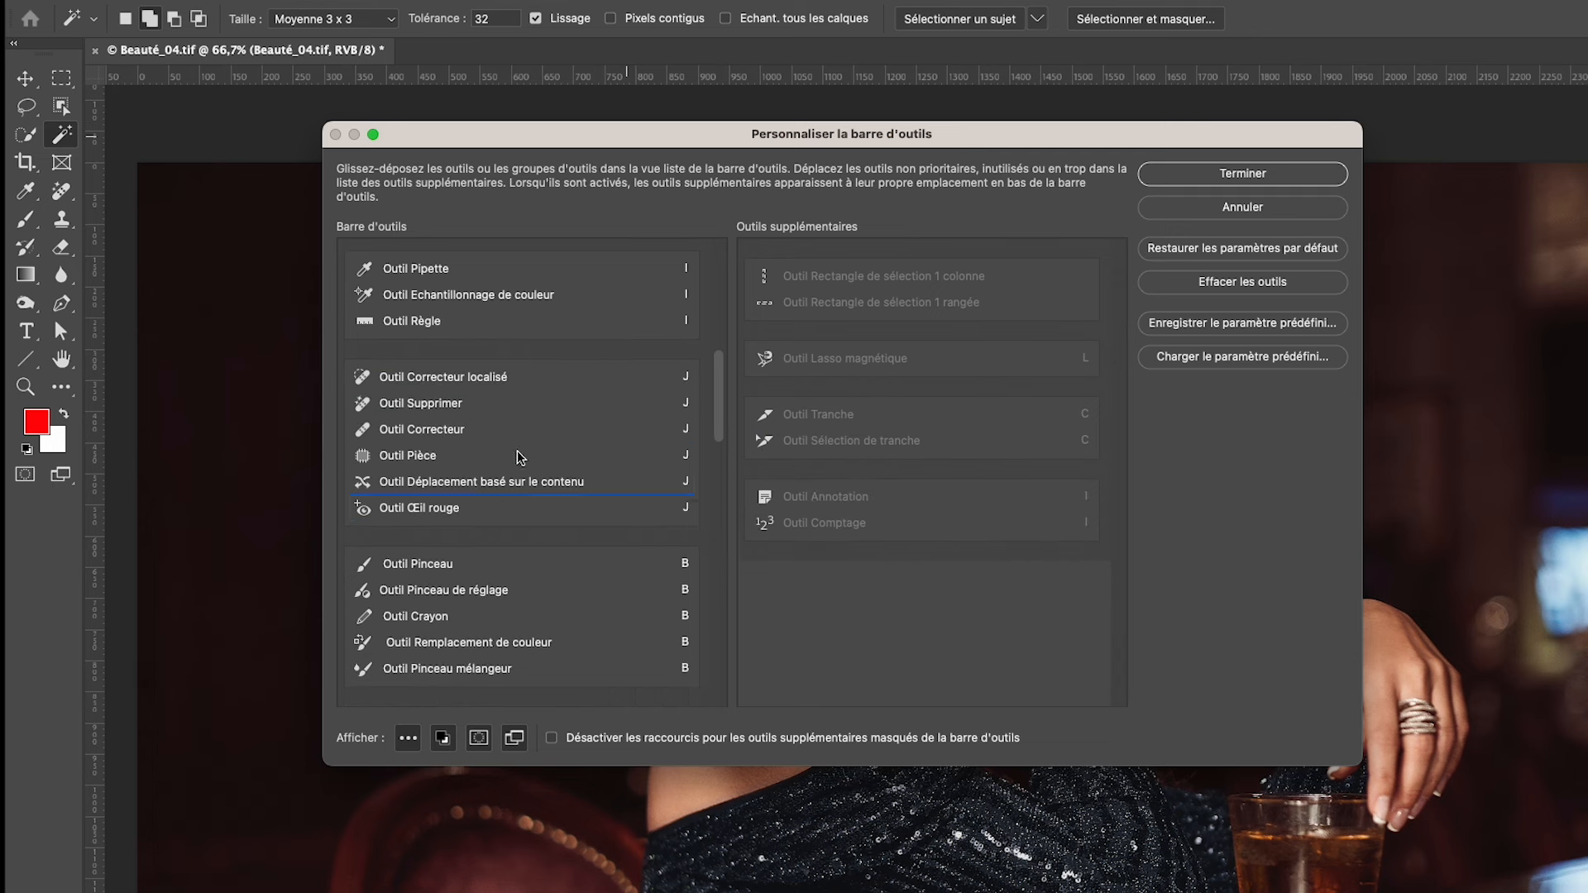
- Move Outil Œil rouge from the healing tools group to the extra tools
scroll(519, 465, down, 1)
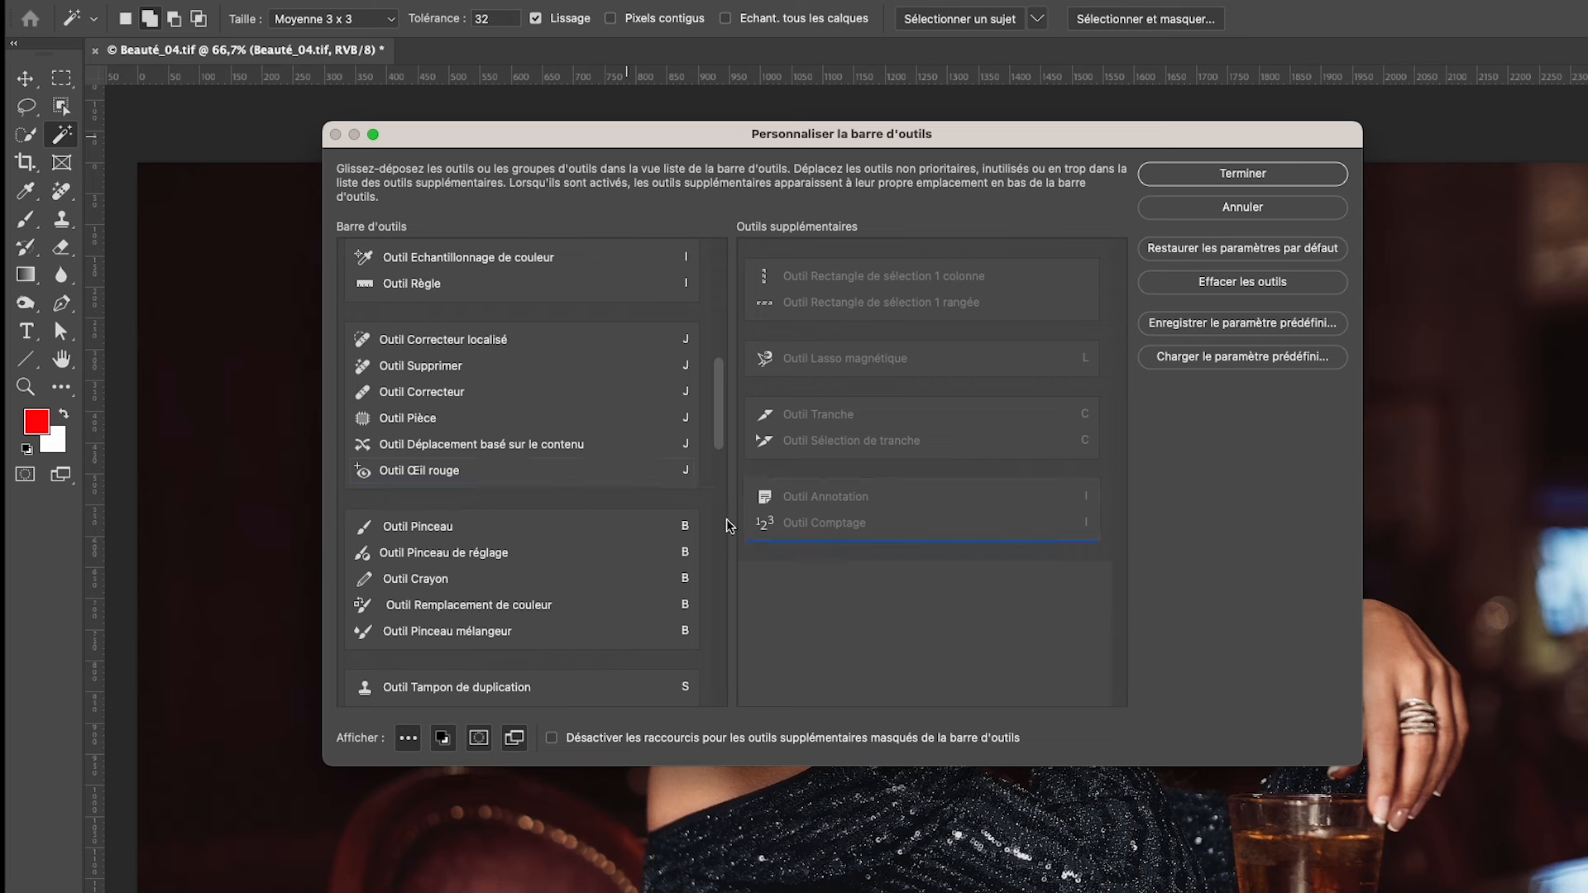
scroll(553, 463, down, 2)
drag(552, 463, 512, 282)
drag(438, 302, 798, 556)
- Move Outil Crayon and Outil Remplacement de couleur from the brush group to the extra tools
scroll(545, 484, down, 3)
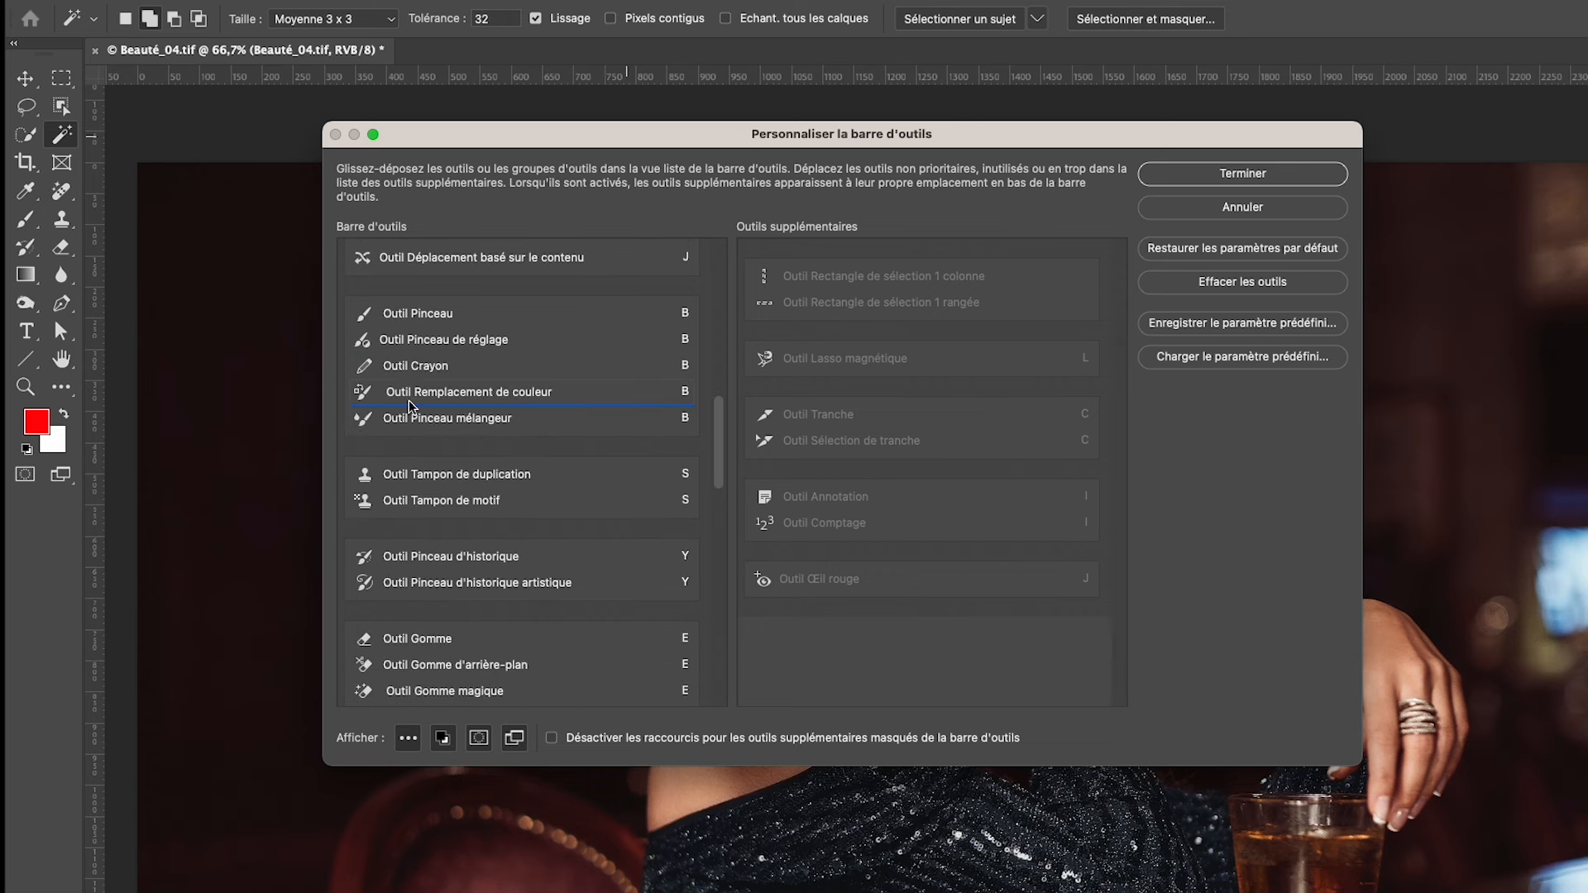
drag(361, 369, 819, 633)
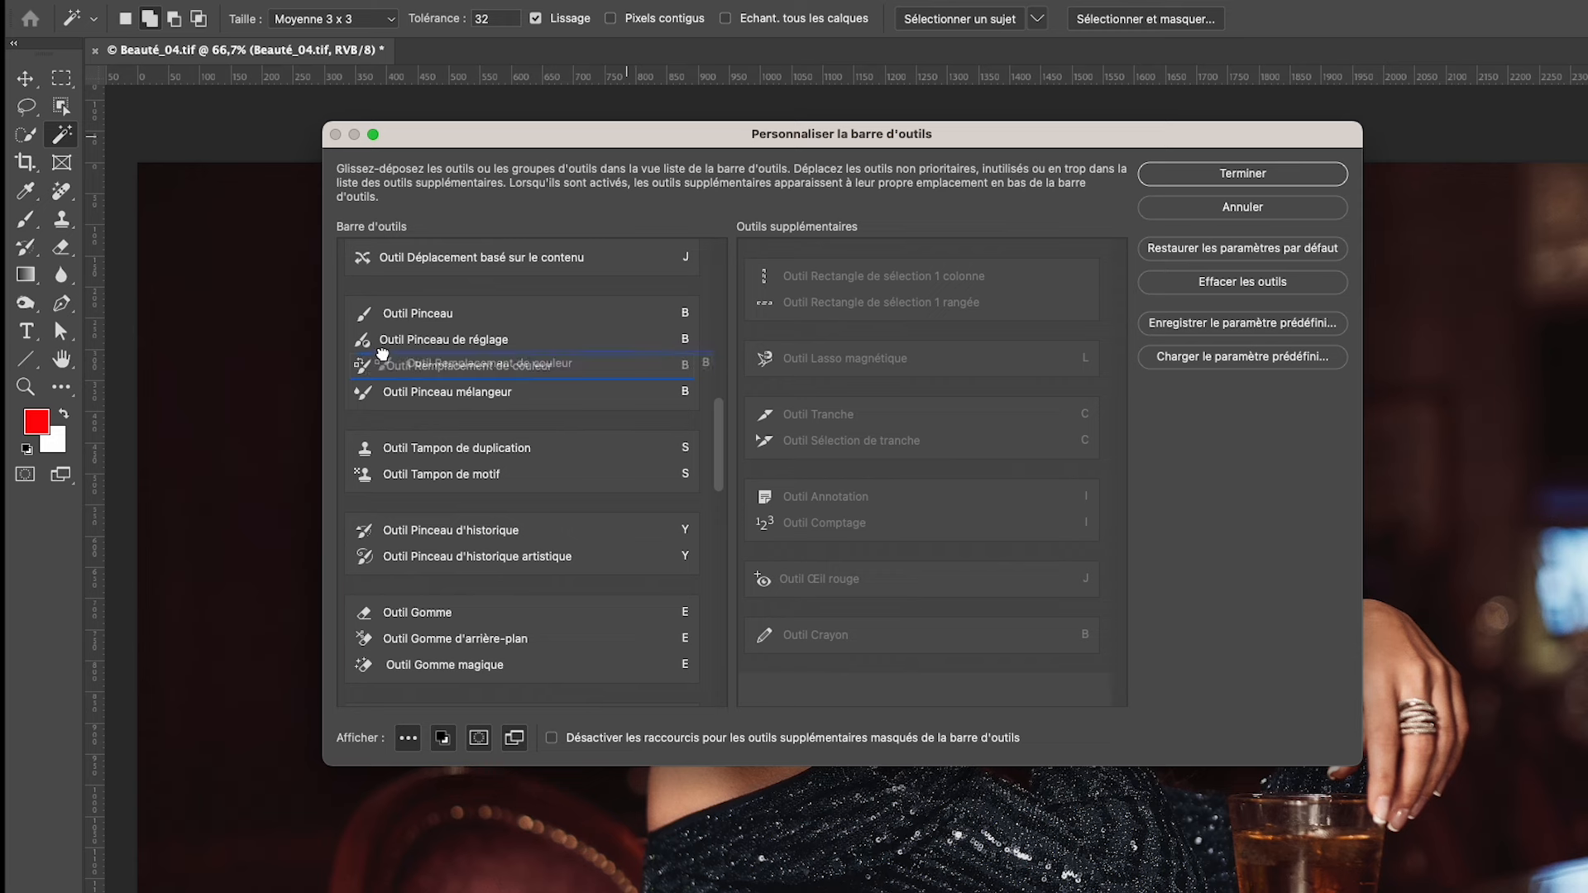
drag(360, 376, 818, 643)
- Move Outil Pinceau d'historique and Outil Pinceau d'historique artistique to the extra tools
scroll(463, 331, down, 1)
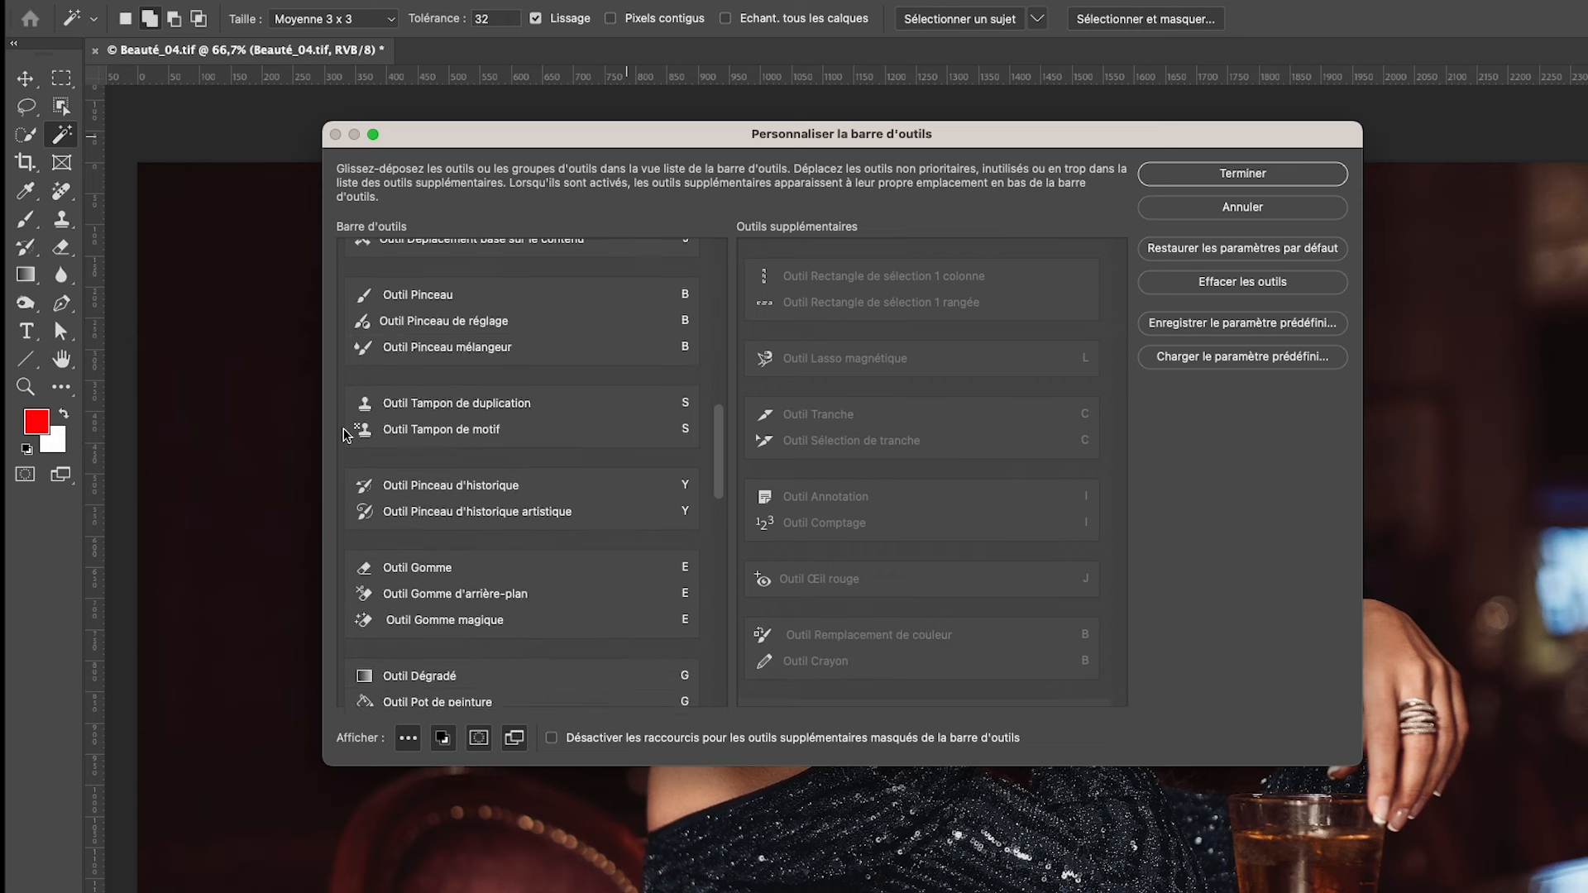
scroll(501, 445, down, 3)
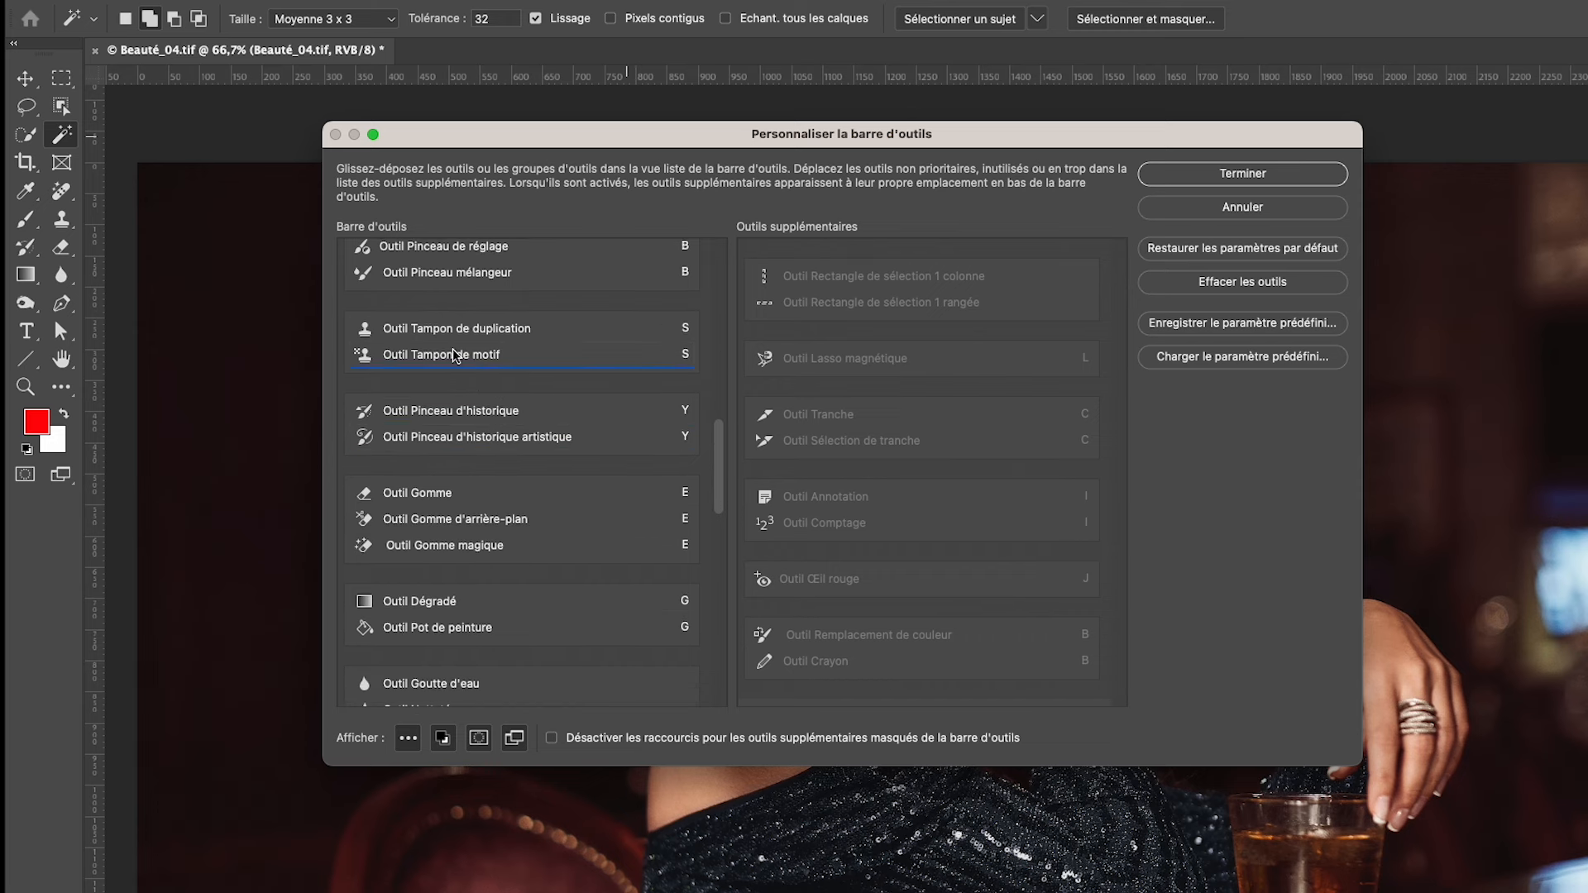
scroll(493, 361, down, 1)
scroll(494, 361, down, 1)
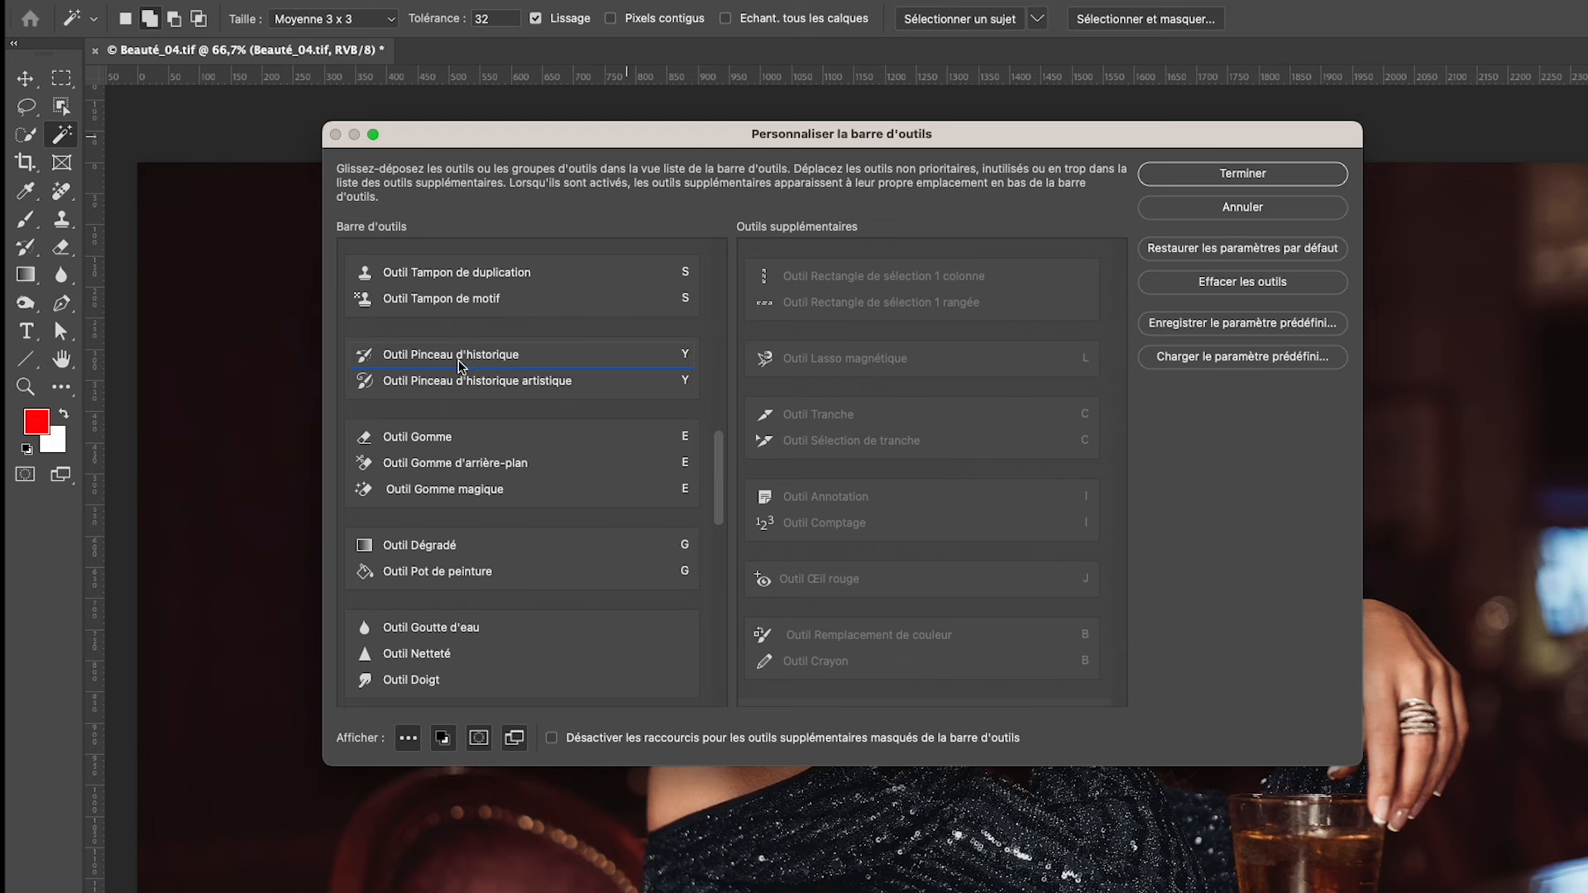
scroll(459, 365, down, 2)
drag(367, 331, 757, 683)
drag(379, 330, 769, 672)
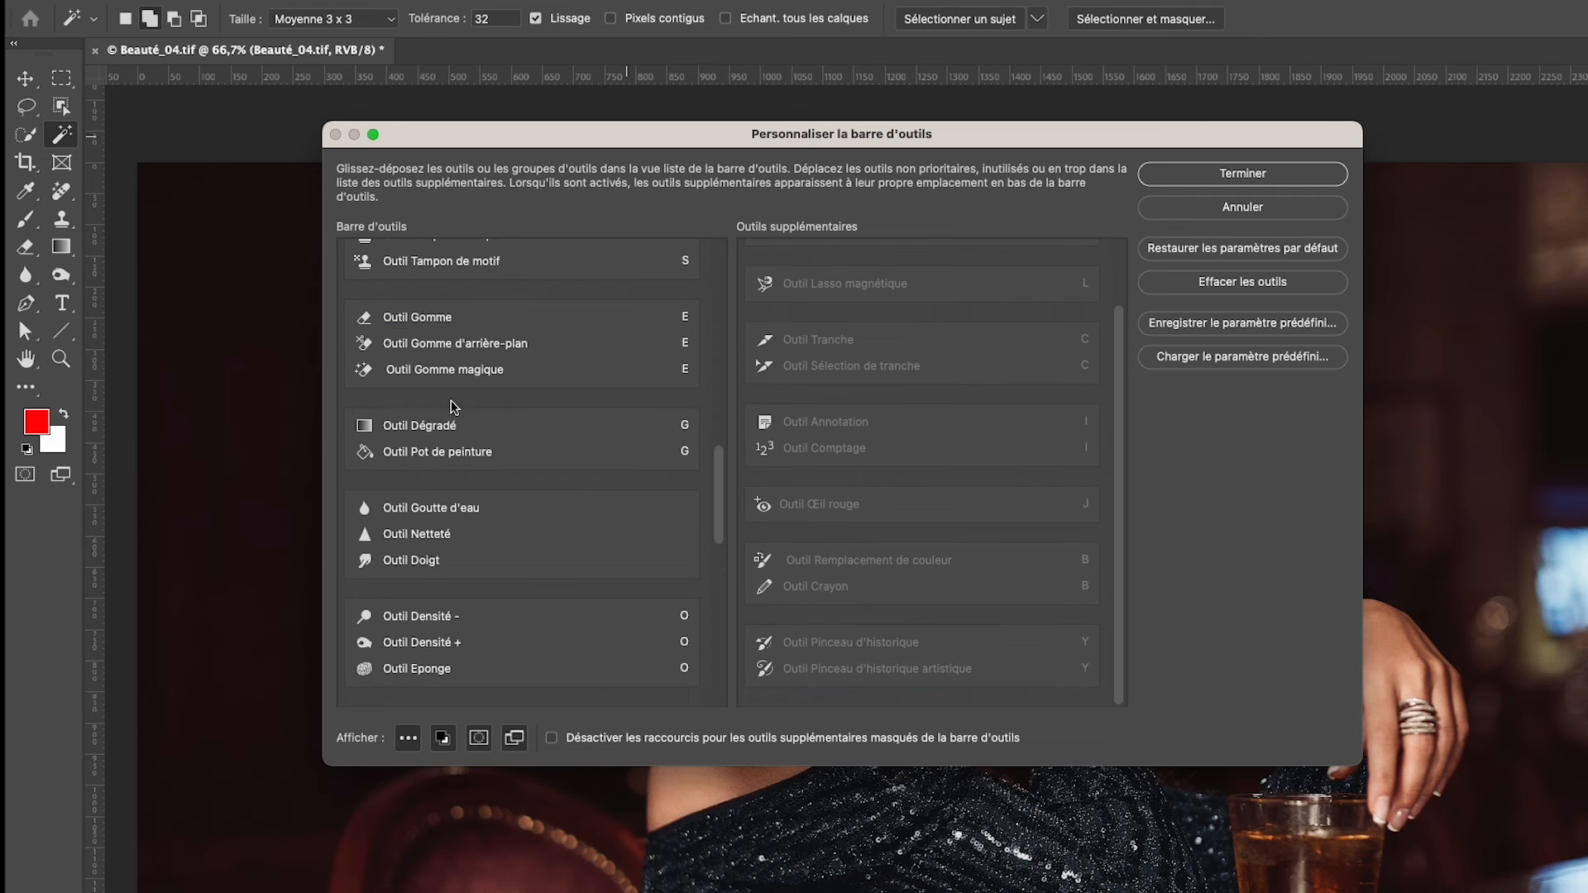
- Move Outil Gomme, Outil Gomme d'arrière-plan and Outil Gomme magique to the extra tools
scroll(455, 403, down, 1)
mouse_move(369, 299)
mouse_down()
mouse_move(790, 702)
mouse_move(781, 691)
mouse_up()
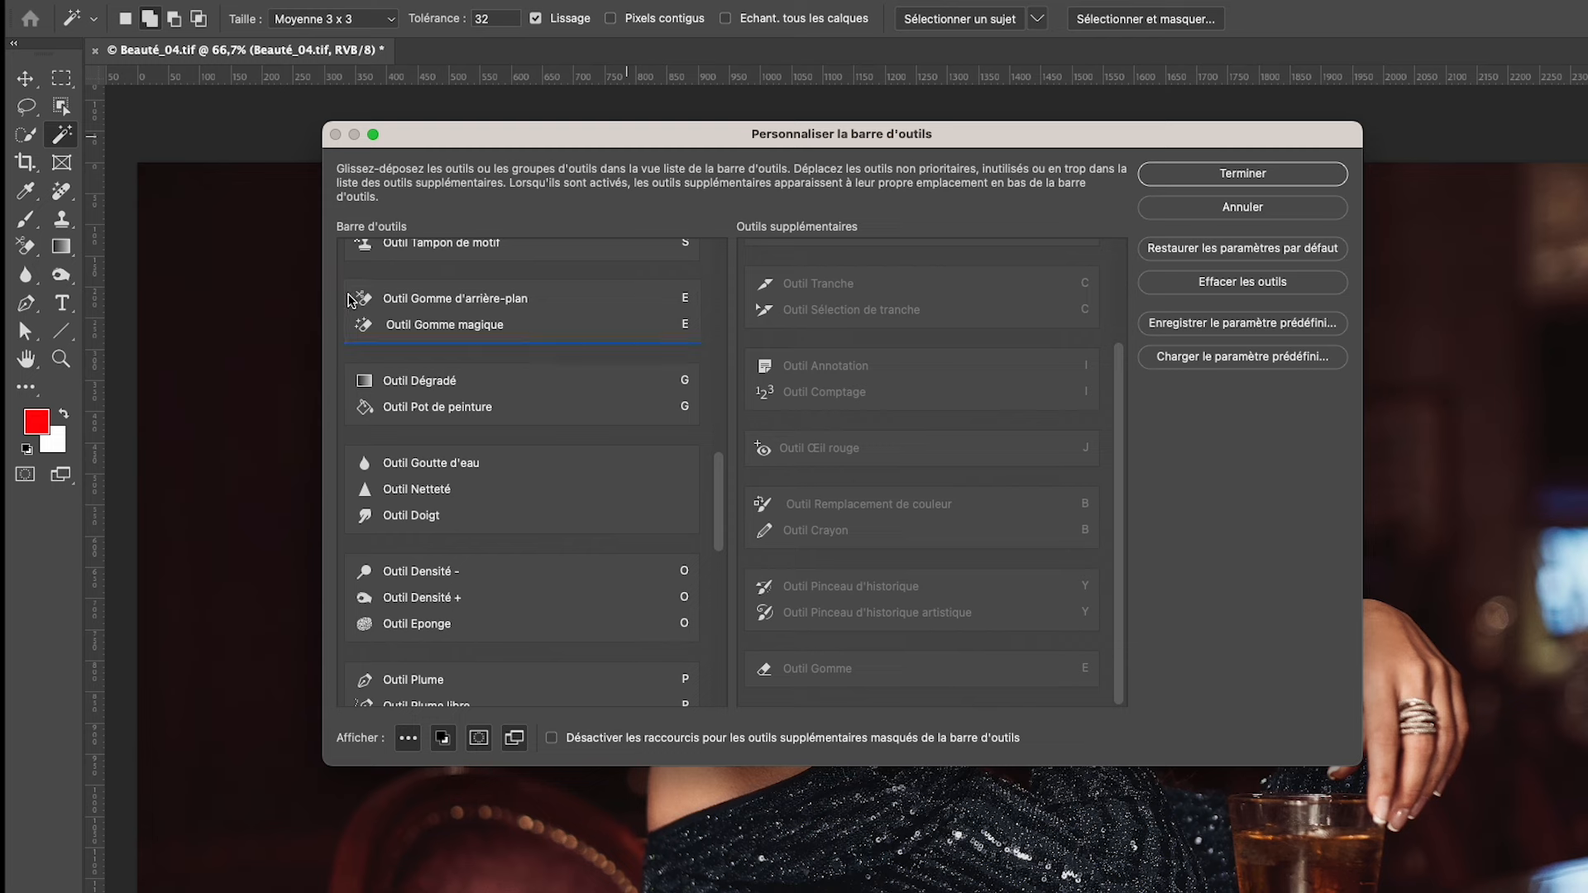
drag(368, 300, 744, 662)
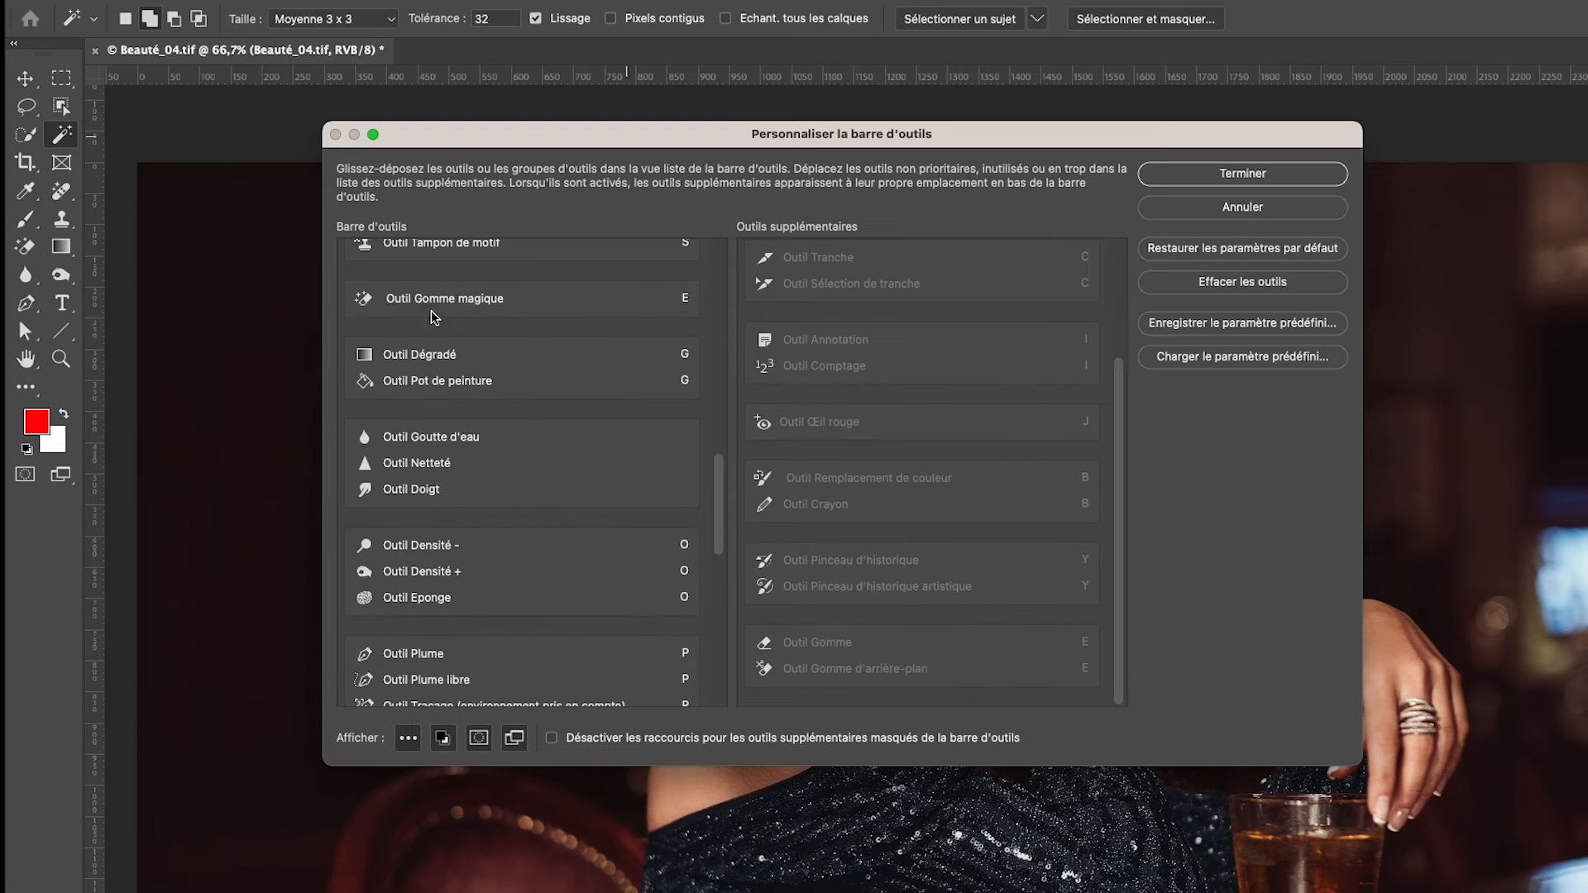
drag(368, 299, 785, 653)
- Move Outil Goutte d'eau, Outil Netteté and Outil Doigt to the extra tools
scroll(398, 562, down, 2)
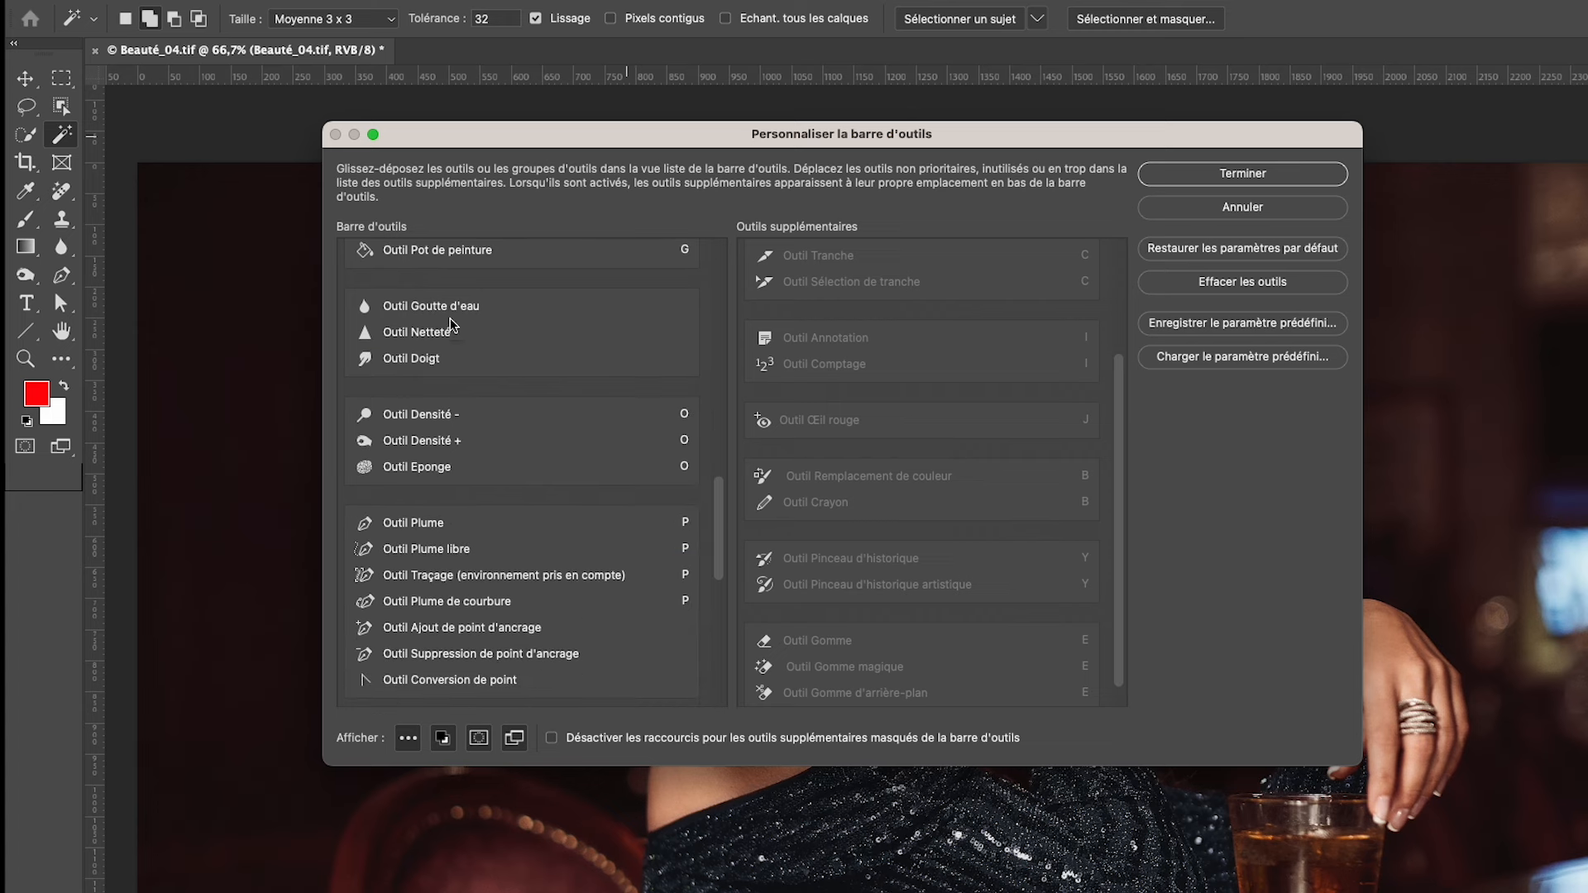
drag(366, 305, 1127, 418)
scroll(1114, 507, down, 1)
drag(364, 308, 818, 694)
drag(366, 311, 818, 673)
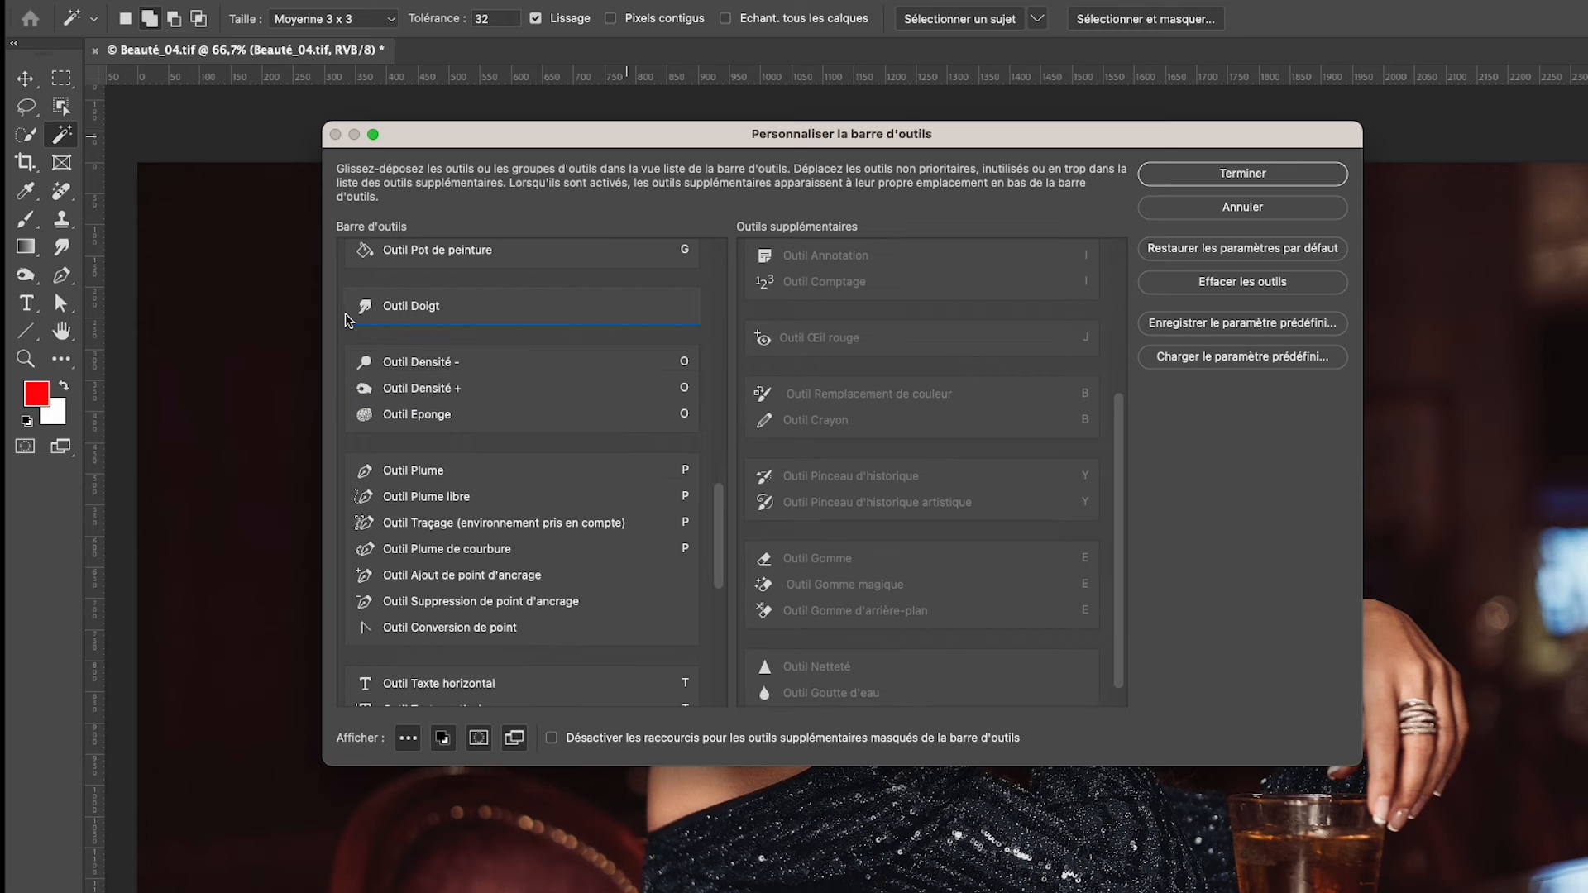
drag(368, 308, 761, 687)
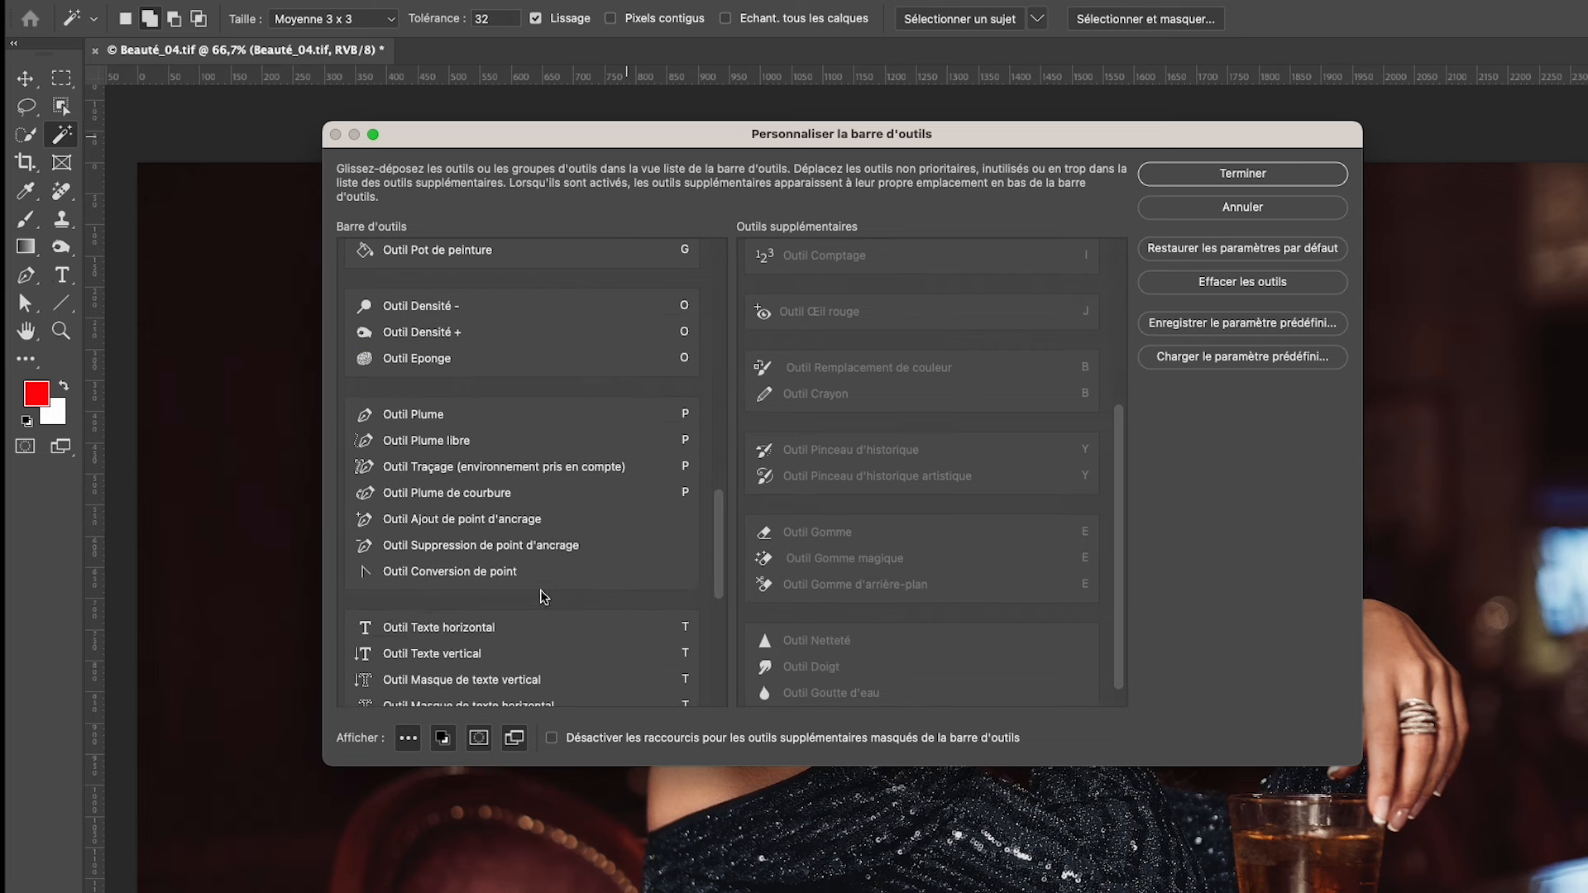
- Move Outil Densité -, Outil Densité + and Outil Eponge to the extra tools
scroll(546, 571, down, 1)
drag(357, 315, 377, 321)
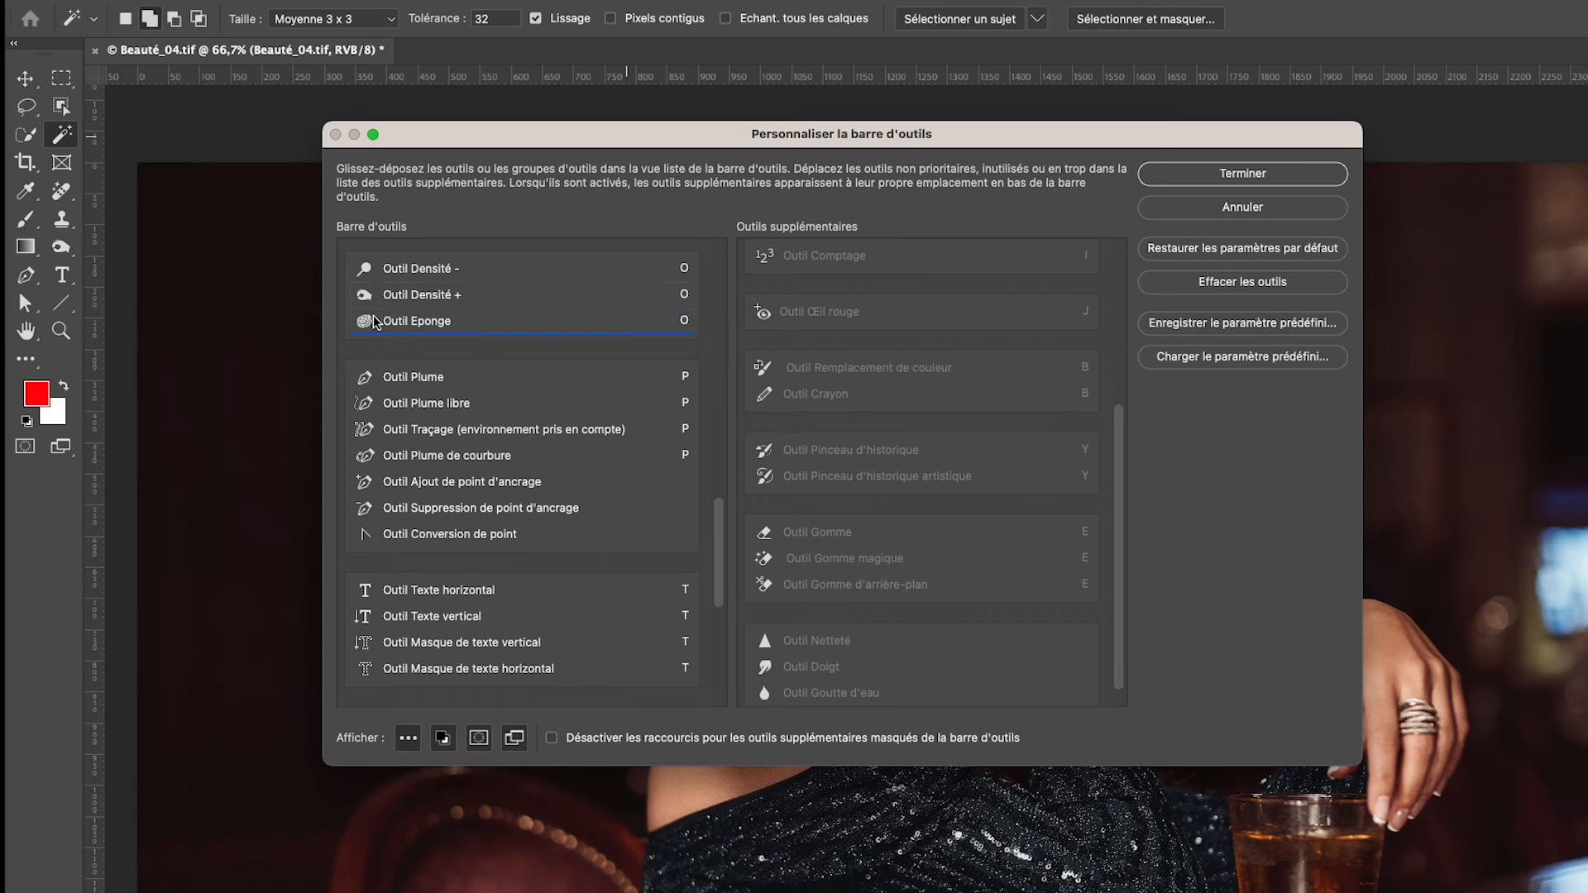
scroll(1119, 595, down, 1)
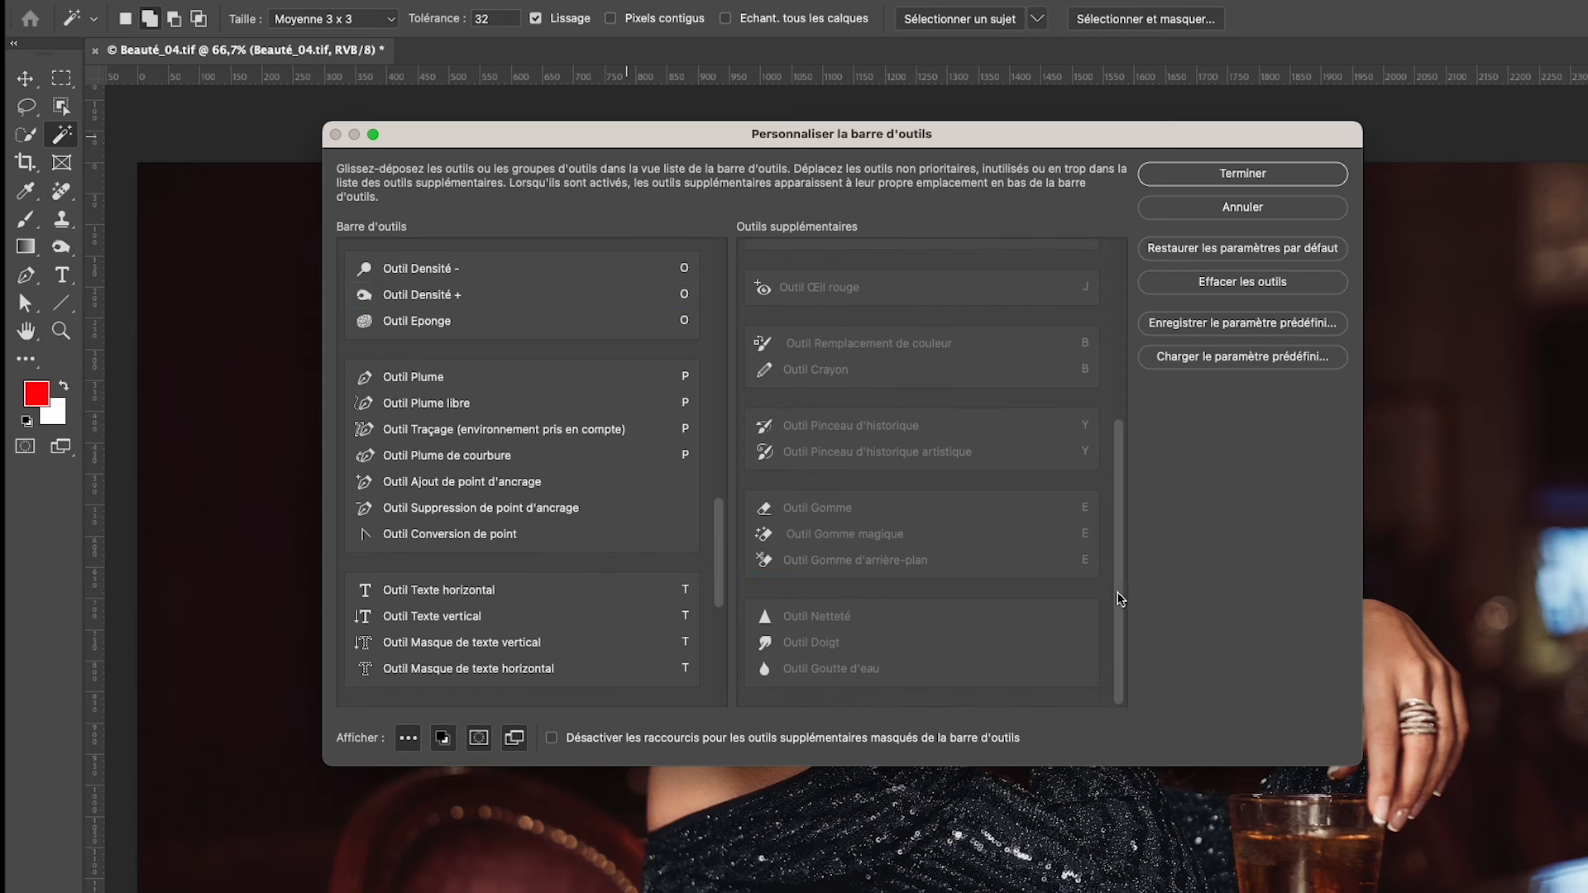
drag(355, 279, 757, 695)
drag(360, 281, 843, 668)
drag(368, 273, 768, 671)
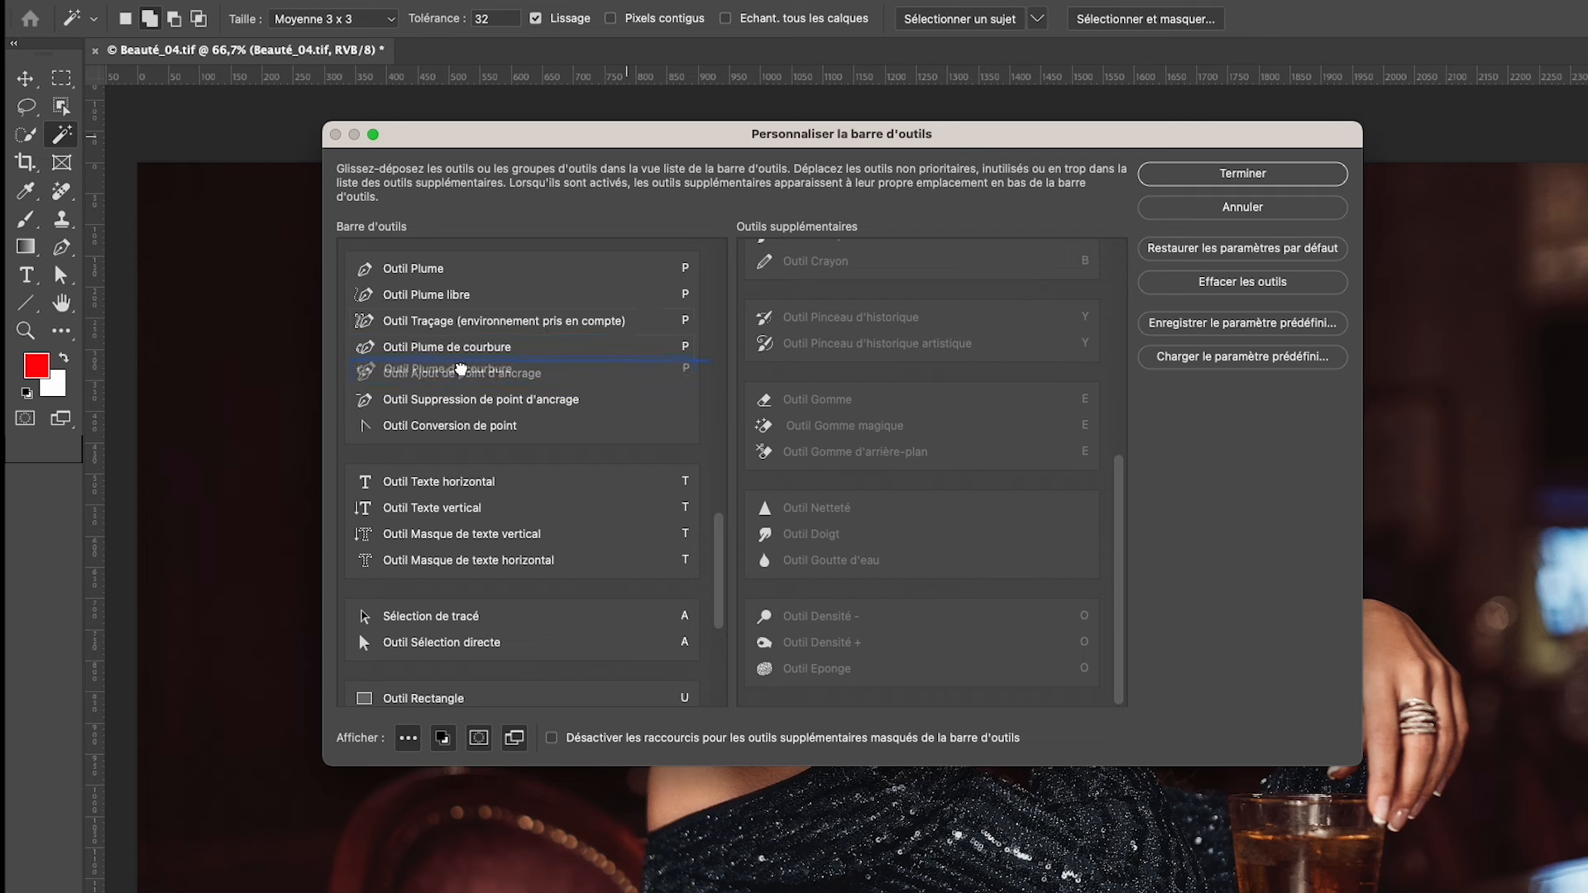
- Put Outil Plume de courbure in its own toolbar group and move the Ajout and Suppression de point d'ancrage tools to the extra tools
drag(431, 356, 418, 460)
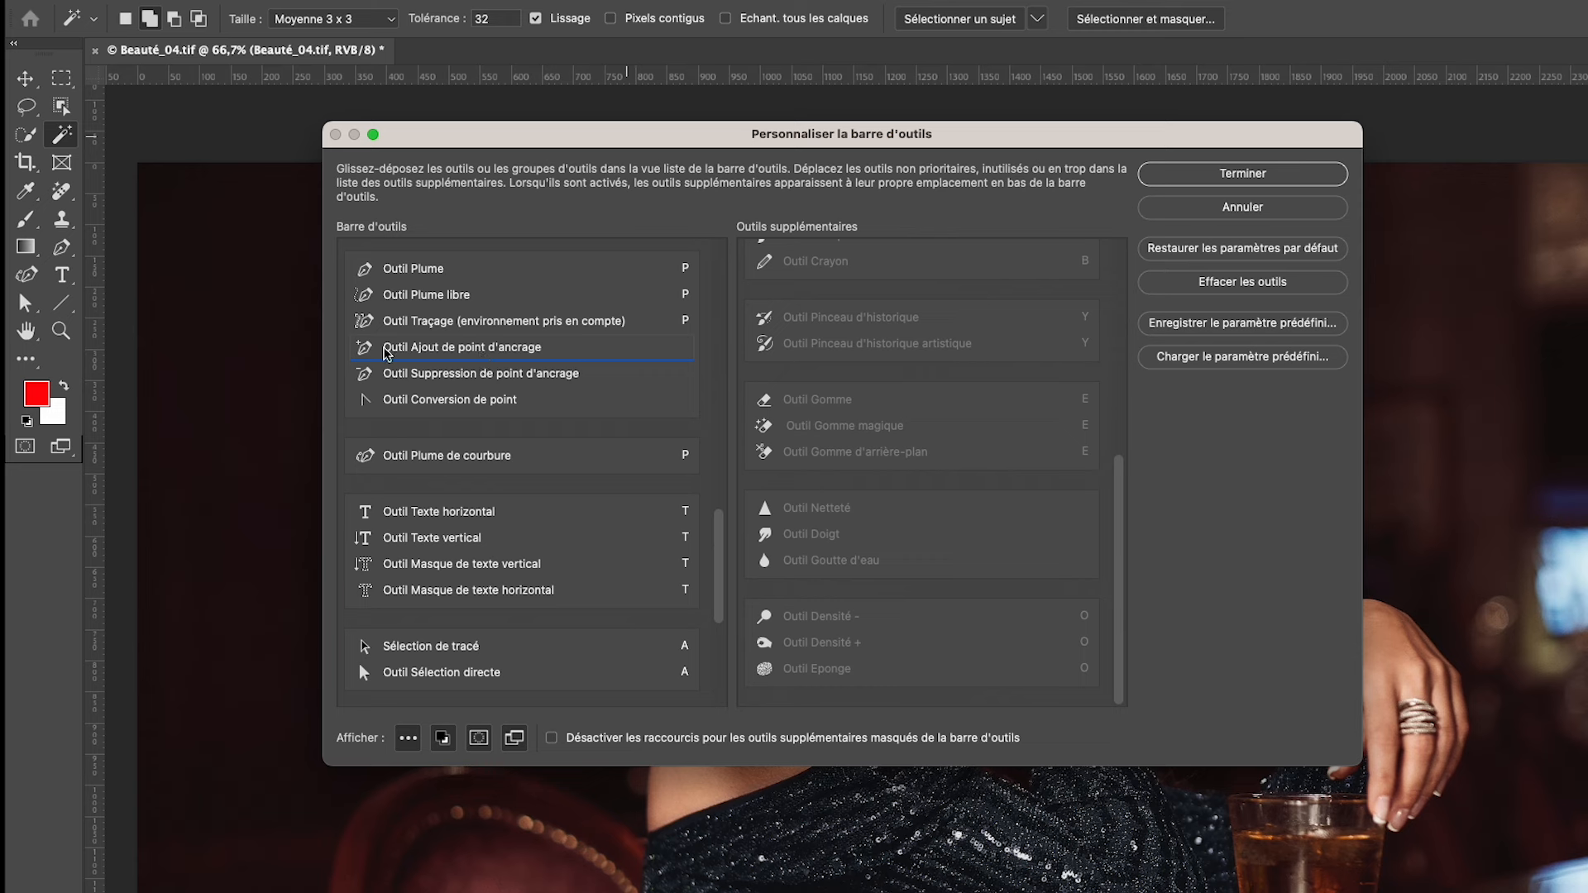
drag(365, 350, 902, 698)
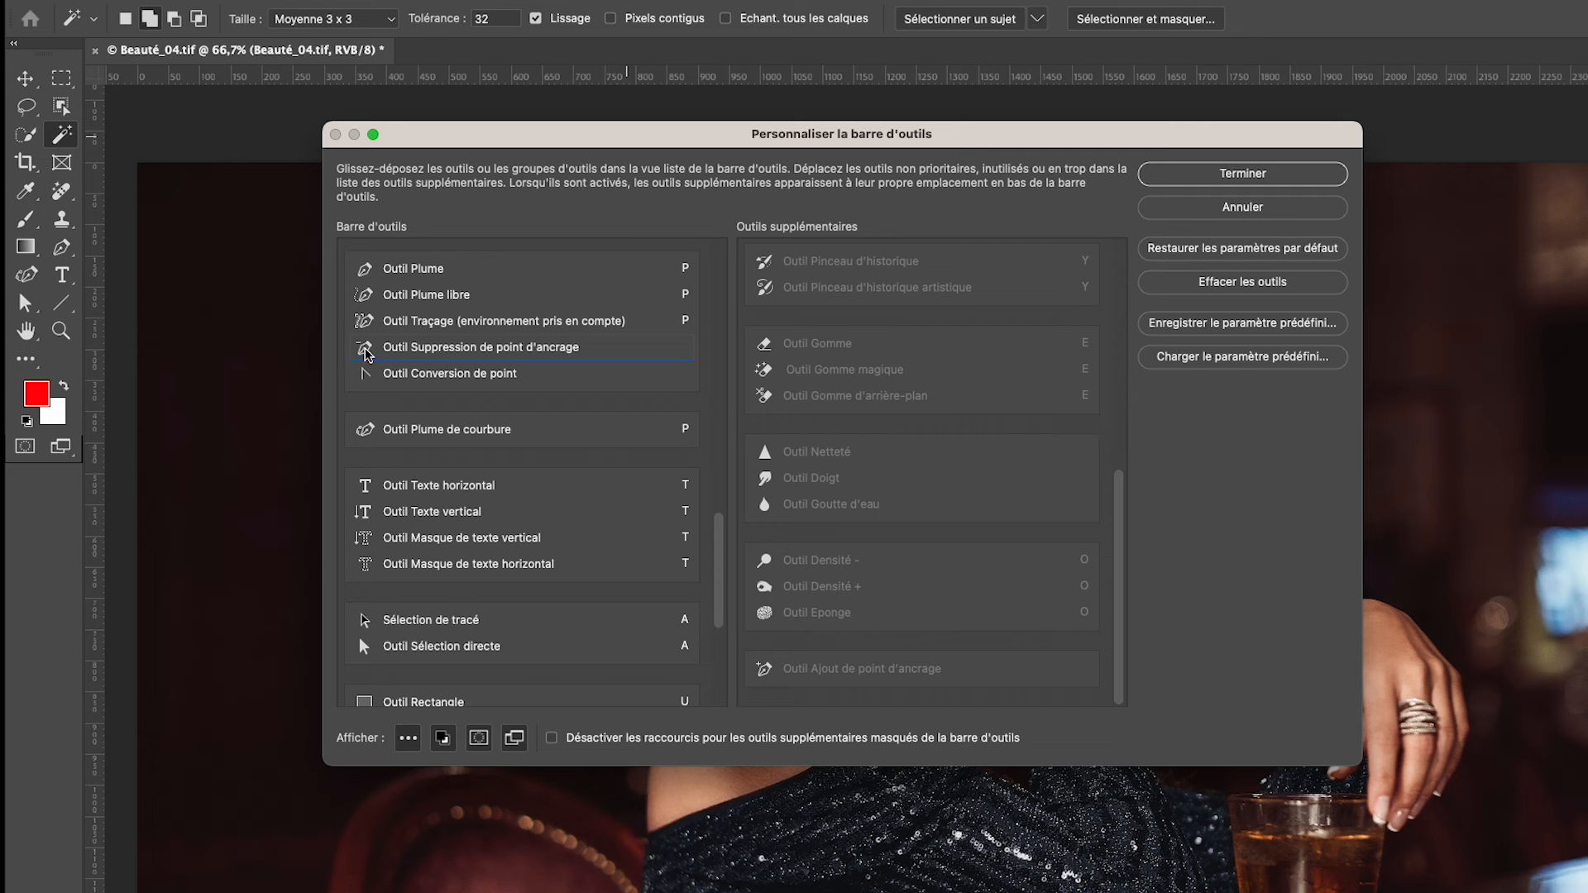
drag(367, 354, 757, 672)
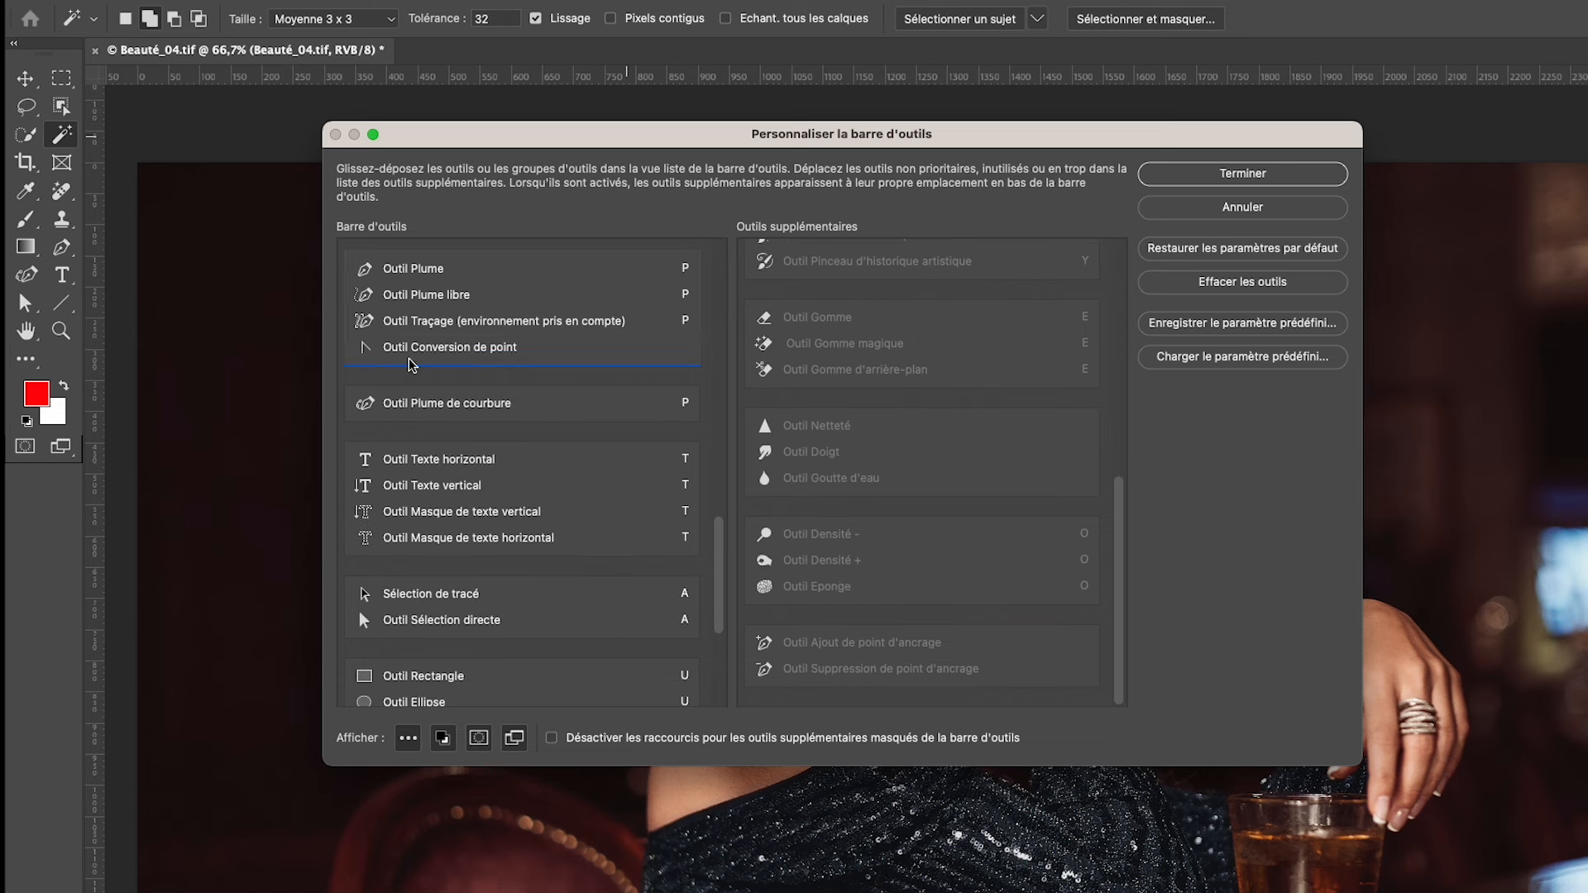
- Separate Outil Conversion de point into its own toolbar group and move Texte vertical and both Masque de texte tools to the extra tools
drag(438, 354, 395, 280)
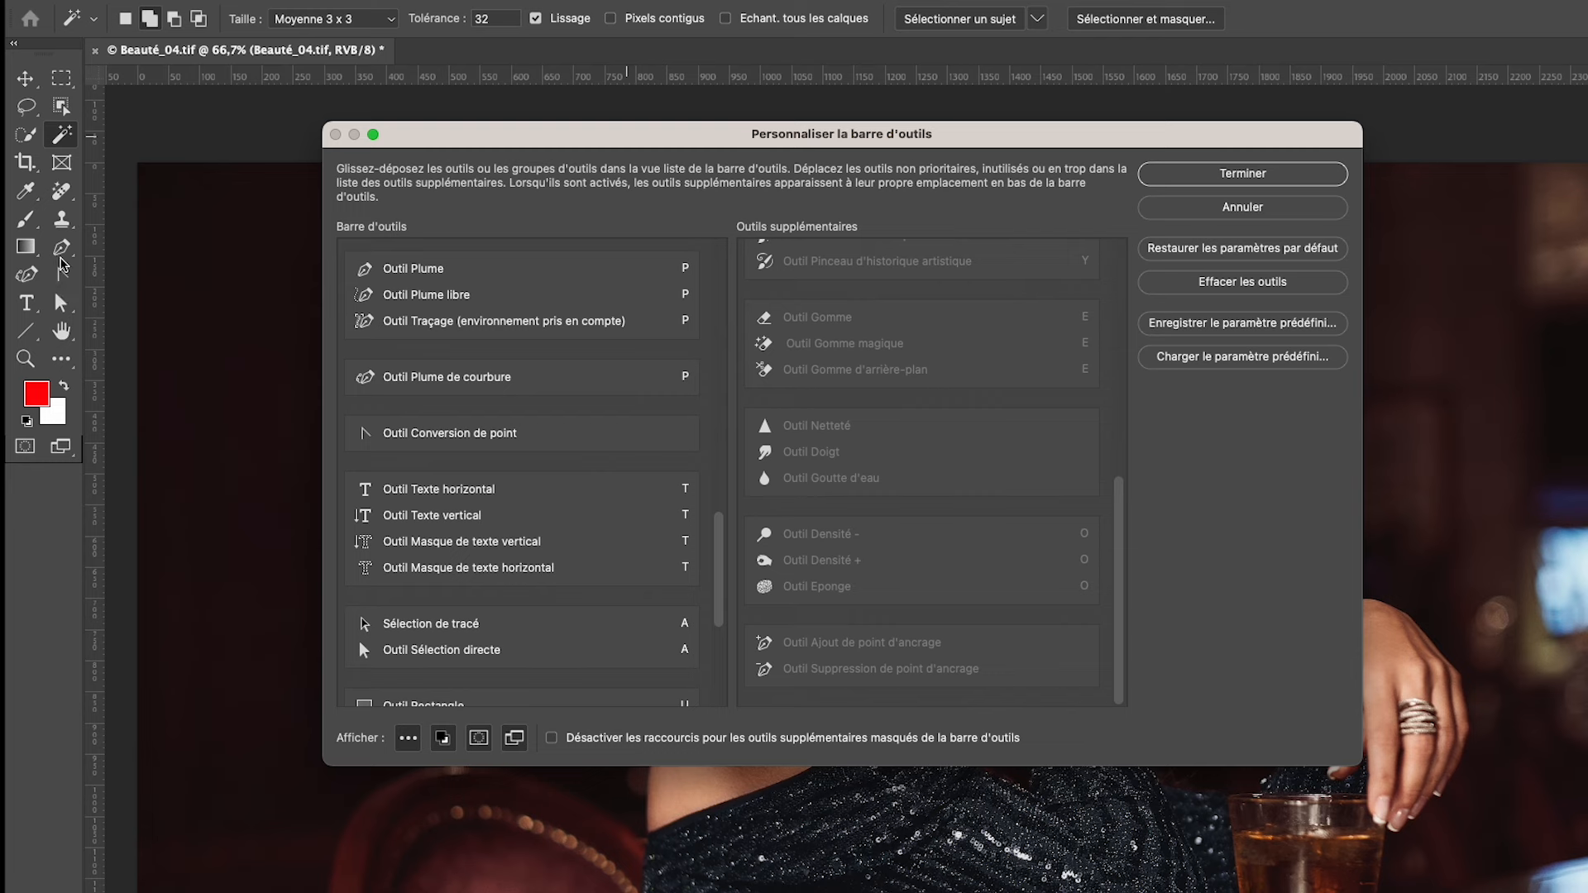
scroll(485, 506, down, 5)
drag(557, 529, 447, 347)
drag(361, 384, 722, 658)
drag(364, 386, 778, 674)
drag(368, 389, 749, 671)
- Put Outil Sélection directe and Outil Rotation de l'affichage in their own separate toolbar groups
scroll(552, 506, down, 2)
drag(441, 341, 367, 395)
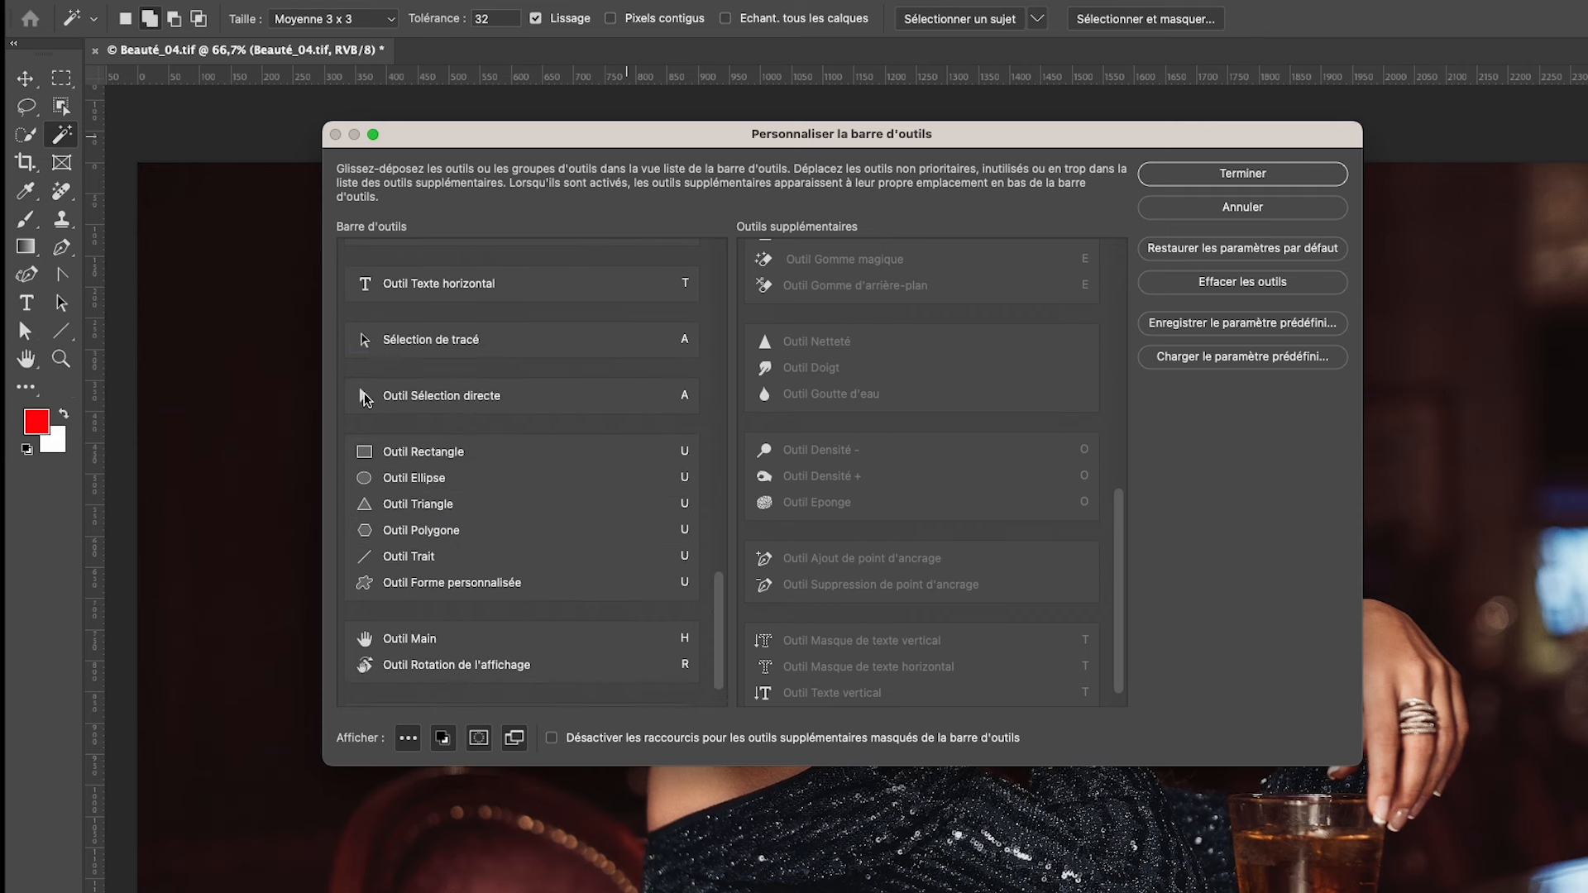
scroll(524, 474, down, 3)
drag(524, 474, 372, 647)
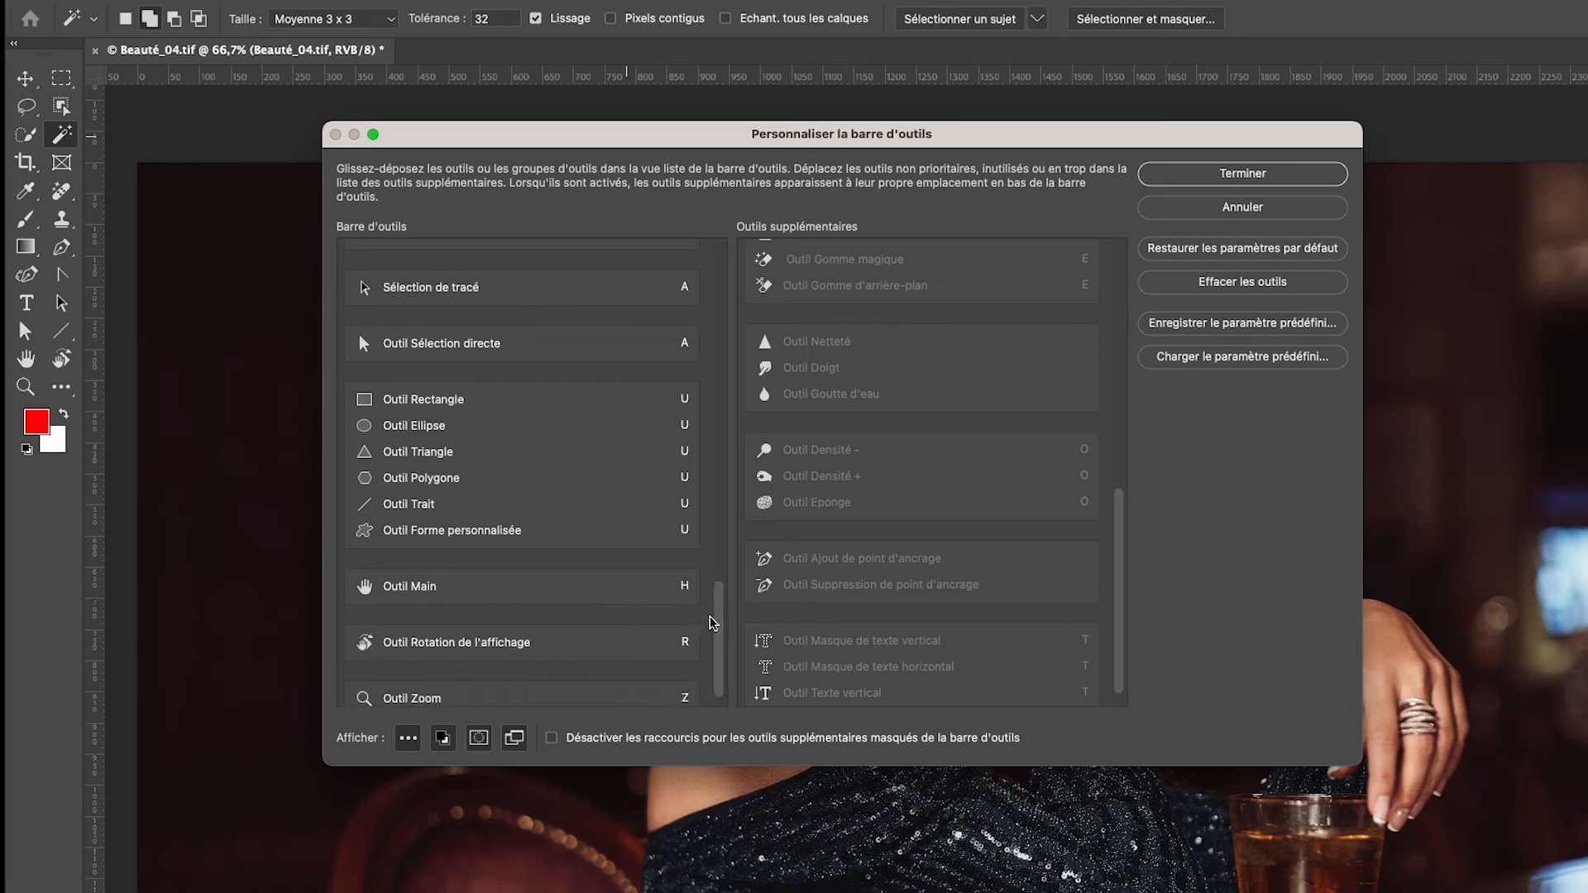
drag(718, 630, 723, 647)
scroll(562, 533, up, 1)
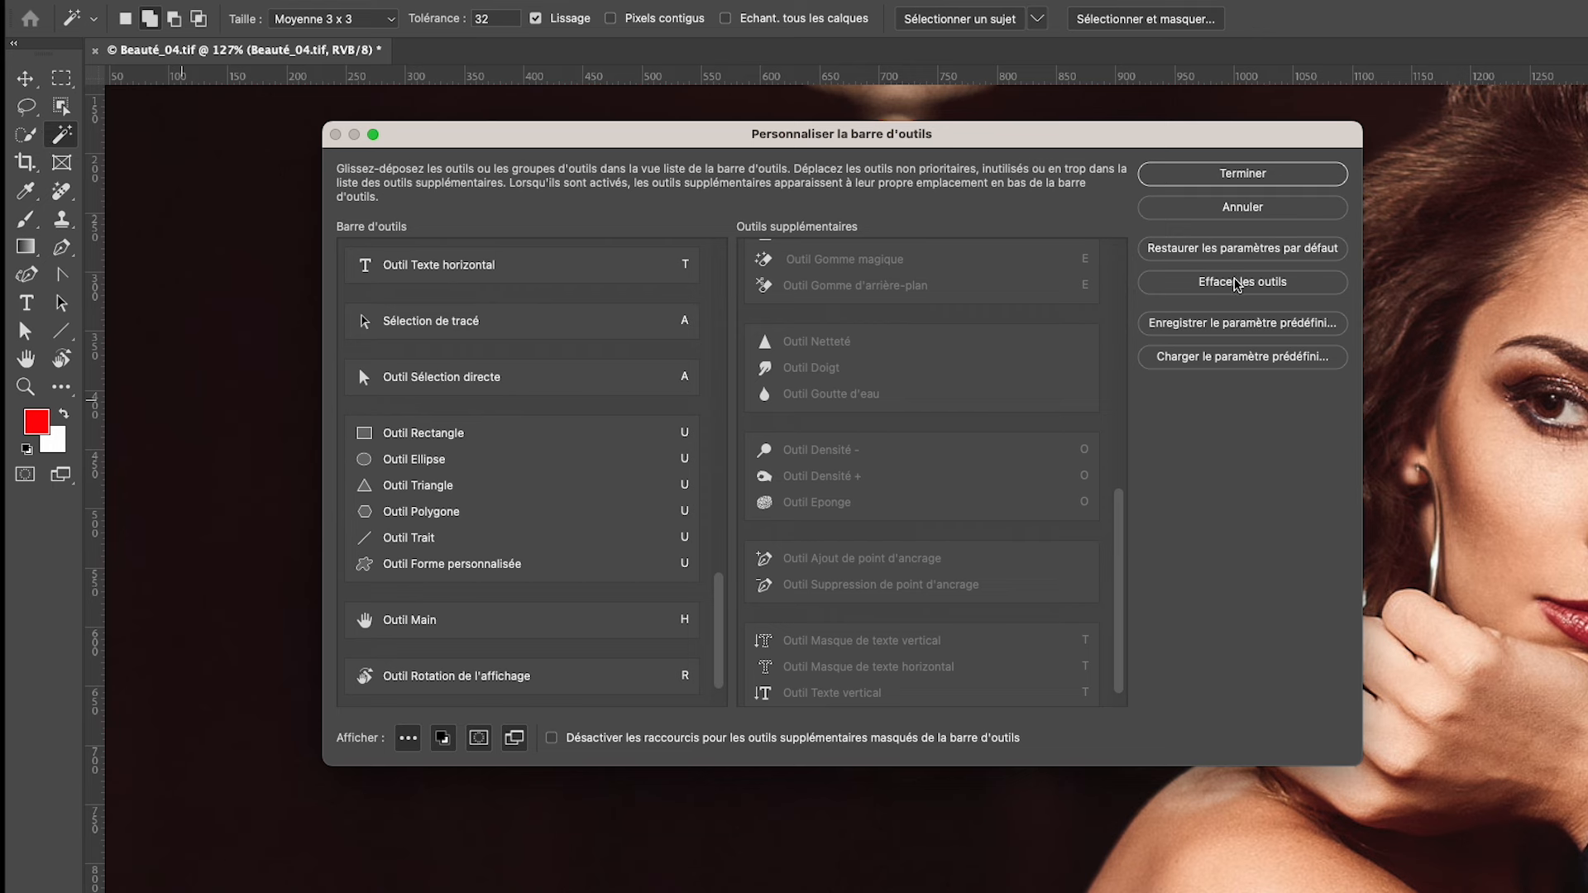
- Save the customized toolbar as a .tbr preset named with the owner's first name plus "prod" in Custom Toolbars, and finish customizing
click(1214, 324)
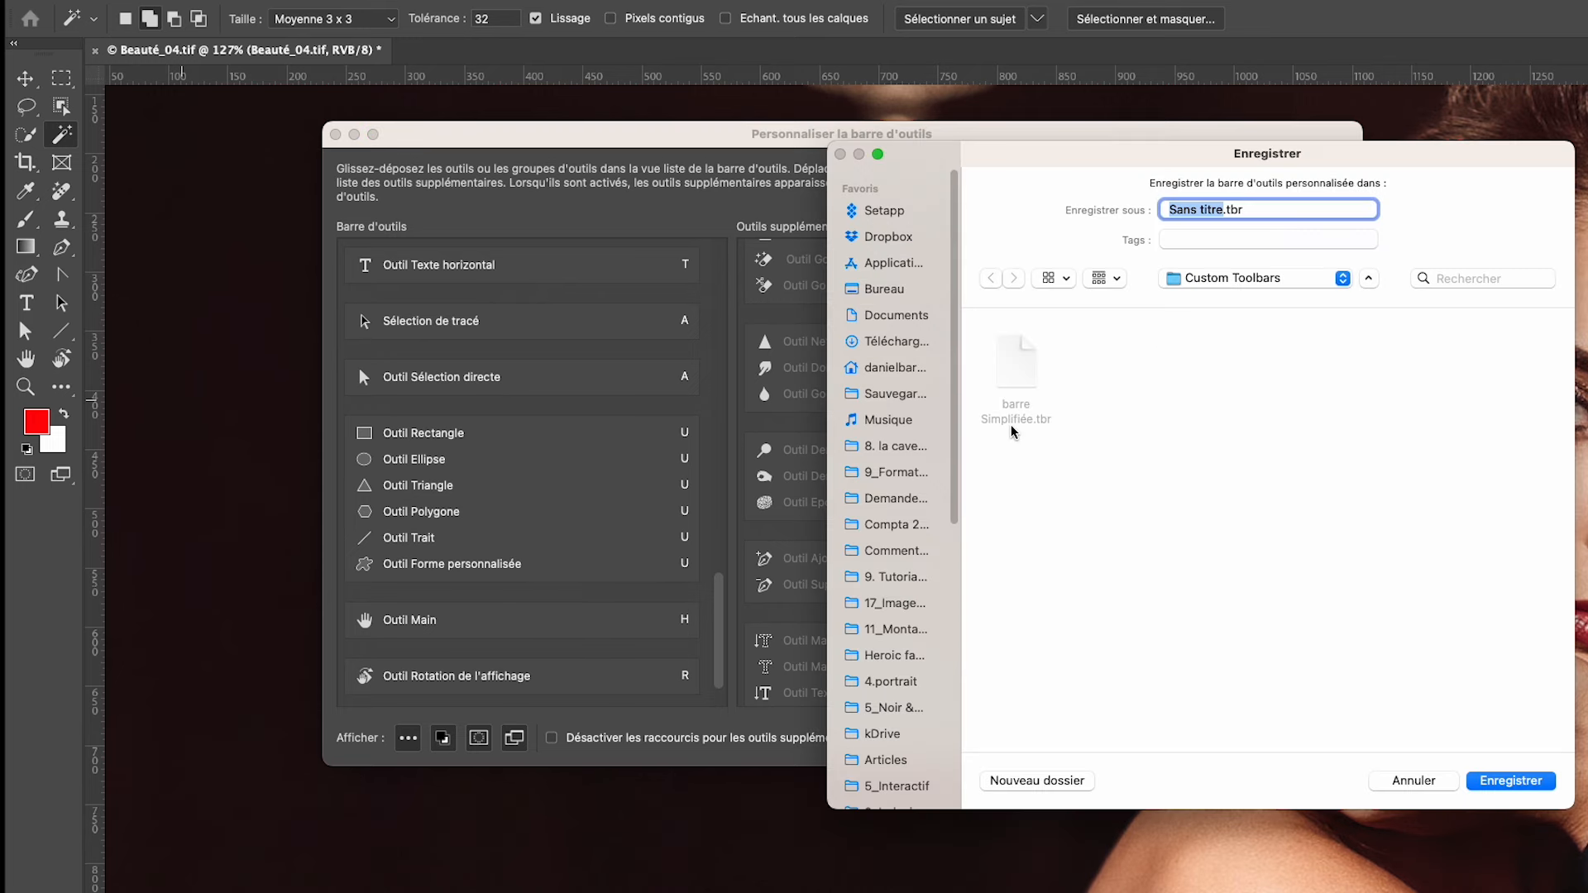
text(Danue)
key(BackSpace)
key(BackSpace)
text(iel p)
key(BackSpace)
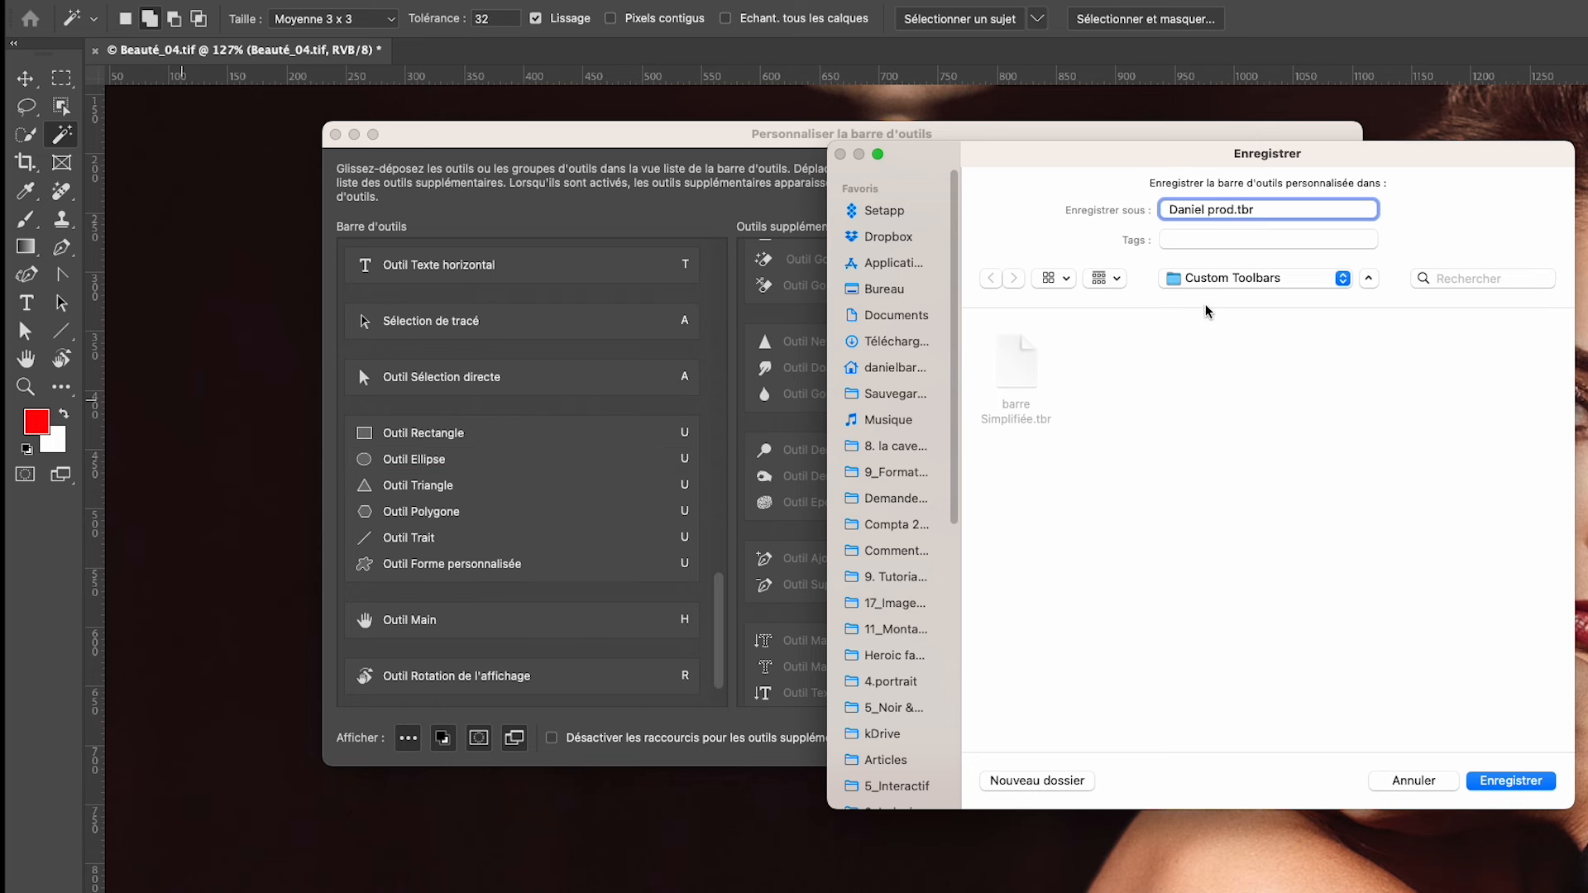
click(1526, 782)
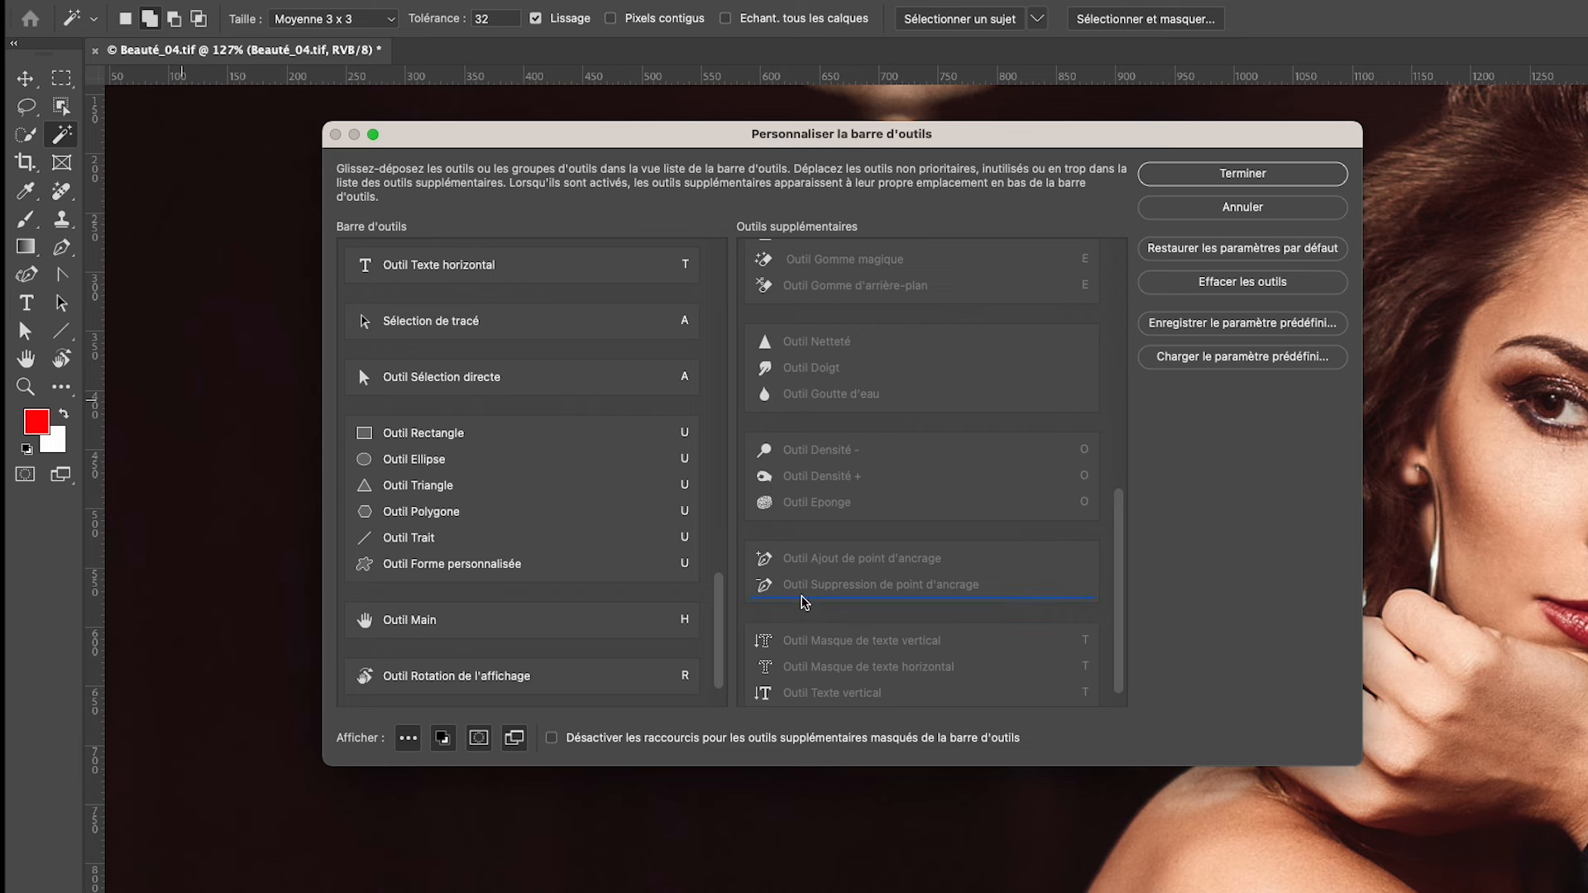
click(1307, 180)
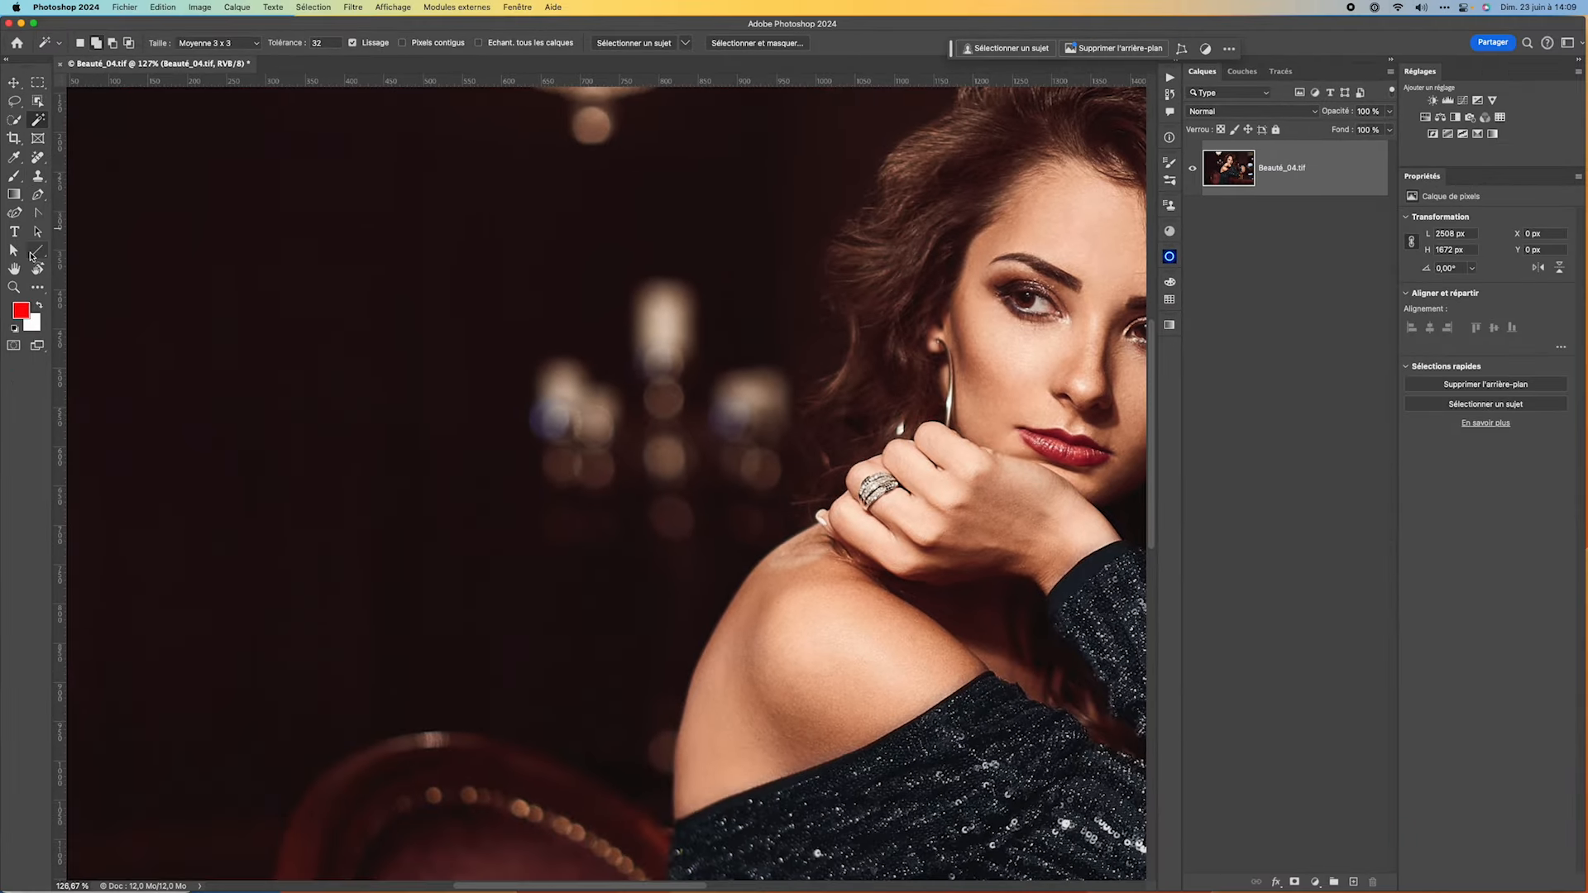
- Activate Outil Gomme by its shortcut and examine the list of extra tools
key(e)
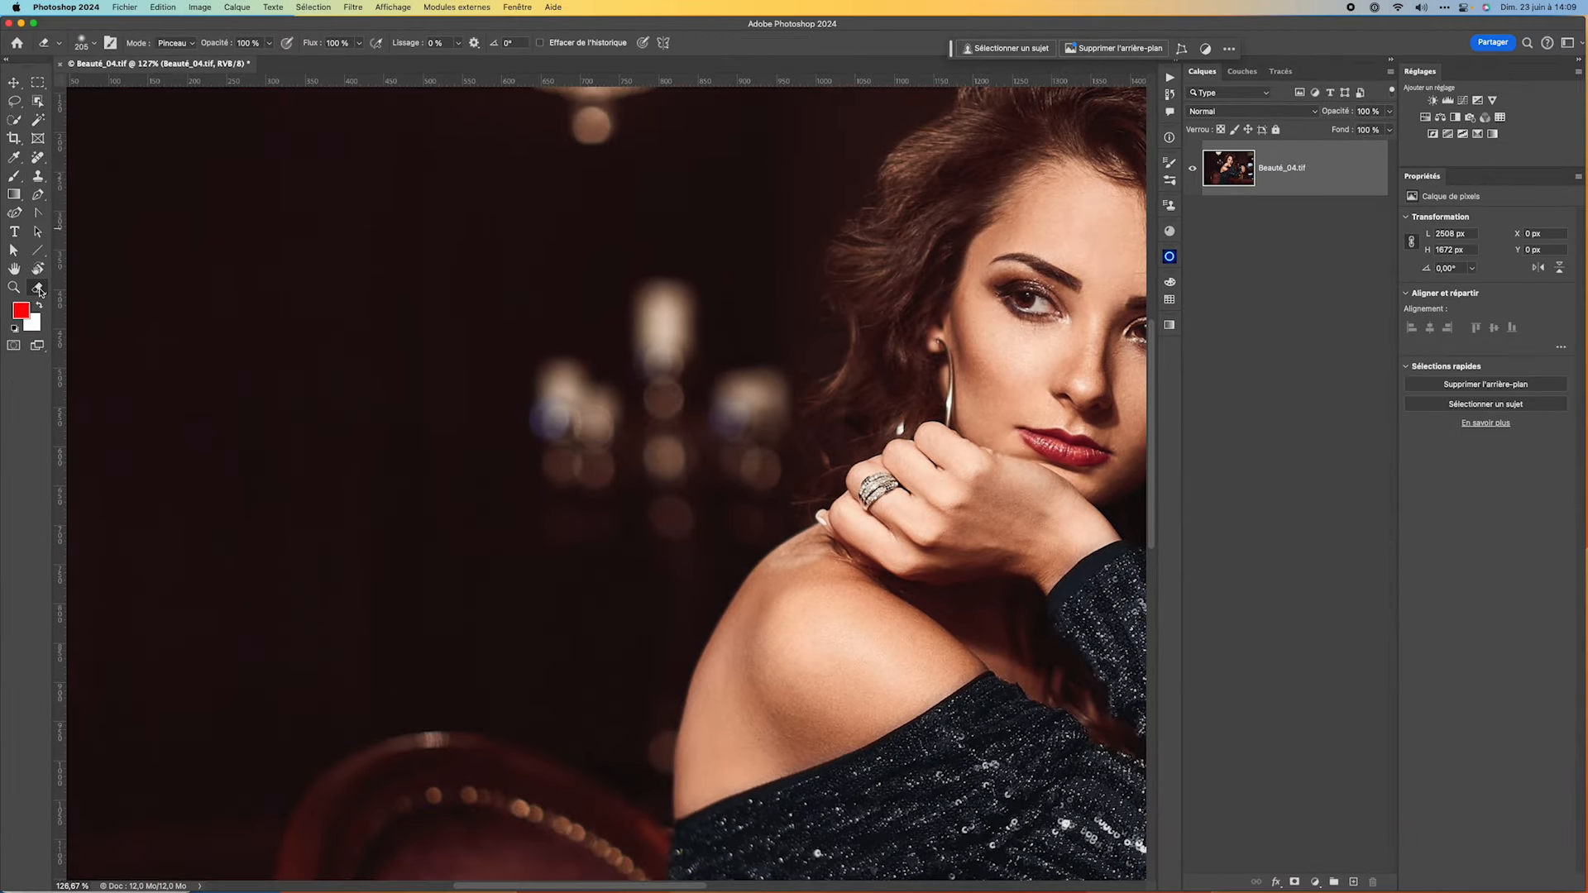
click(38, 288)
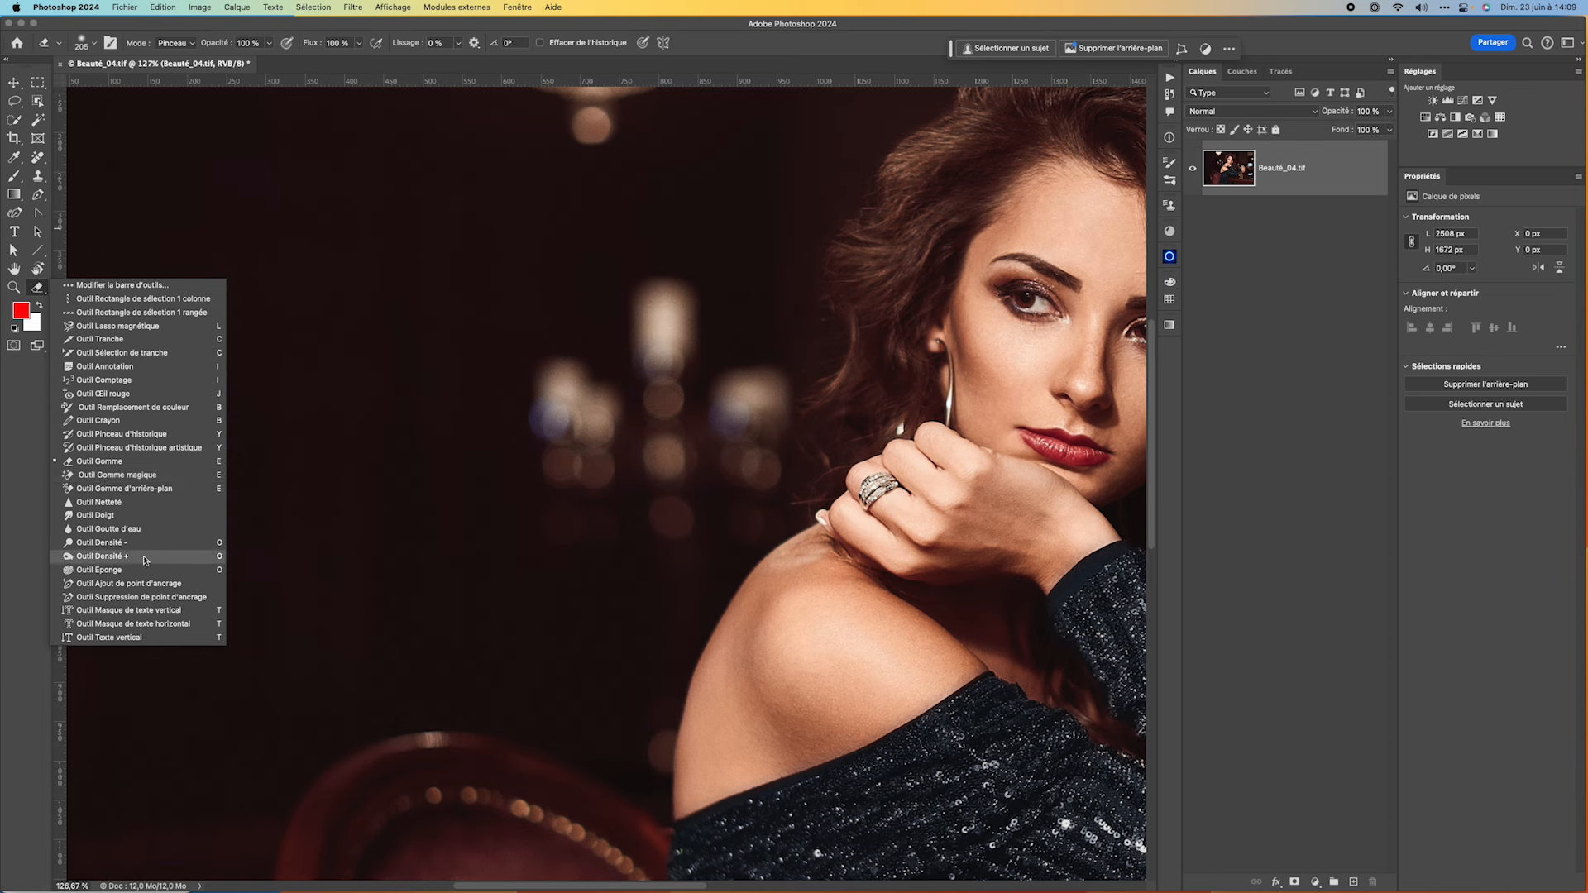
- Restore the default toolbar, activate Outil Baguette magique and look into the group of correction tools
click(101, 286)
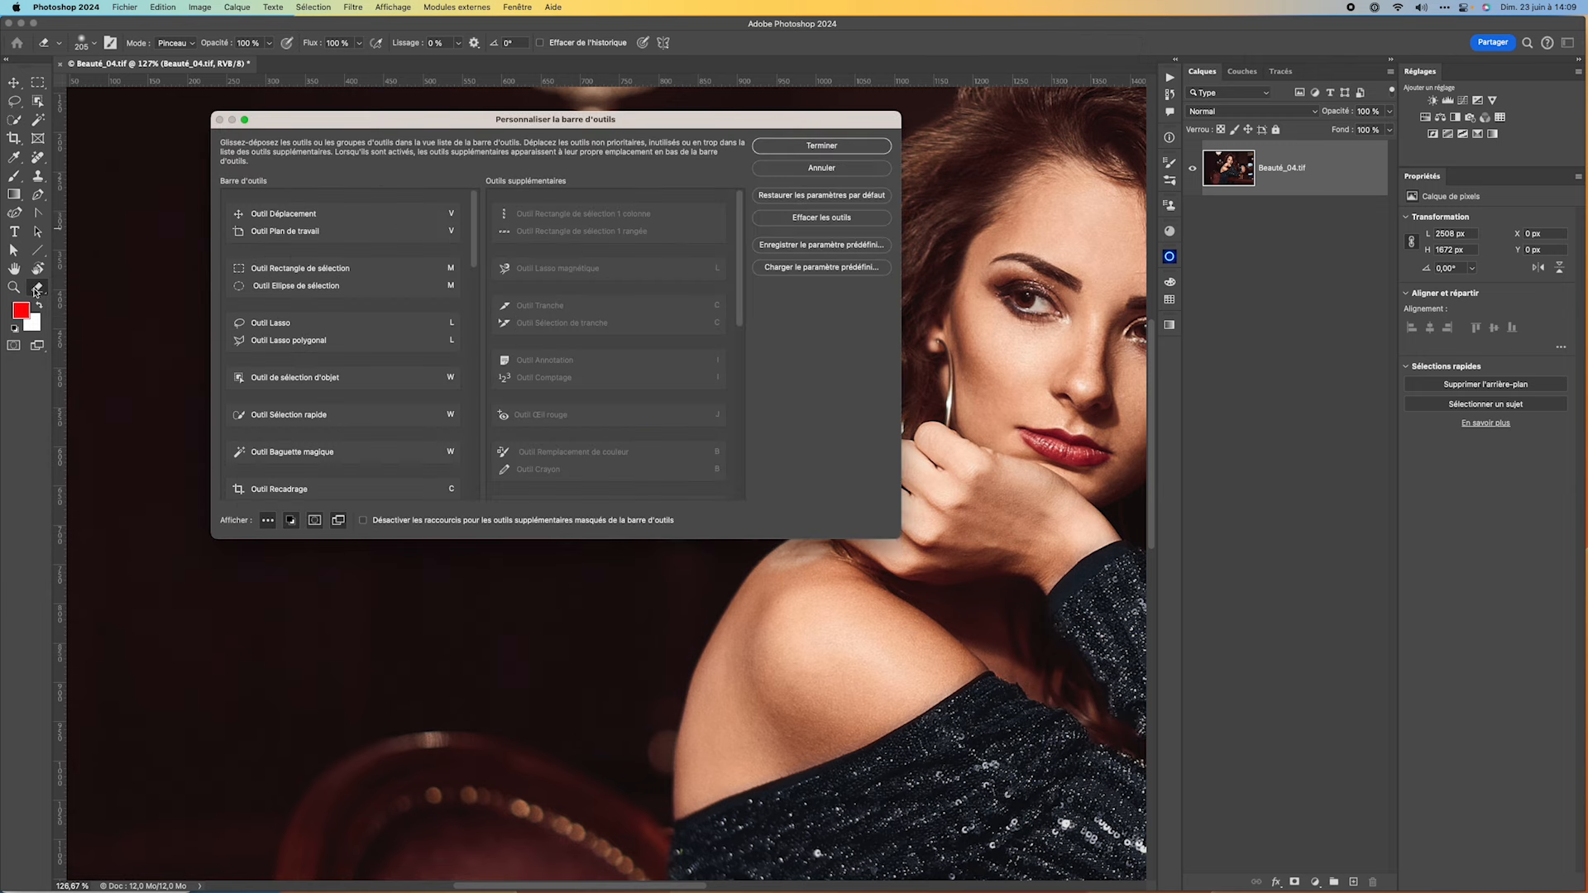
click(823, 196)
click(810, 147)
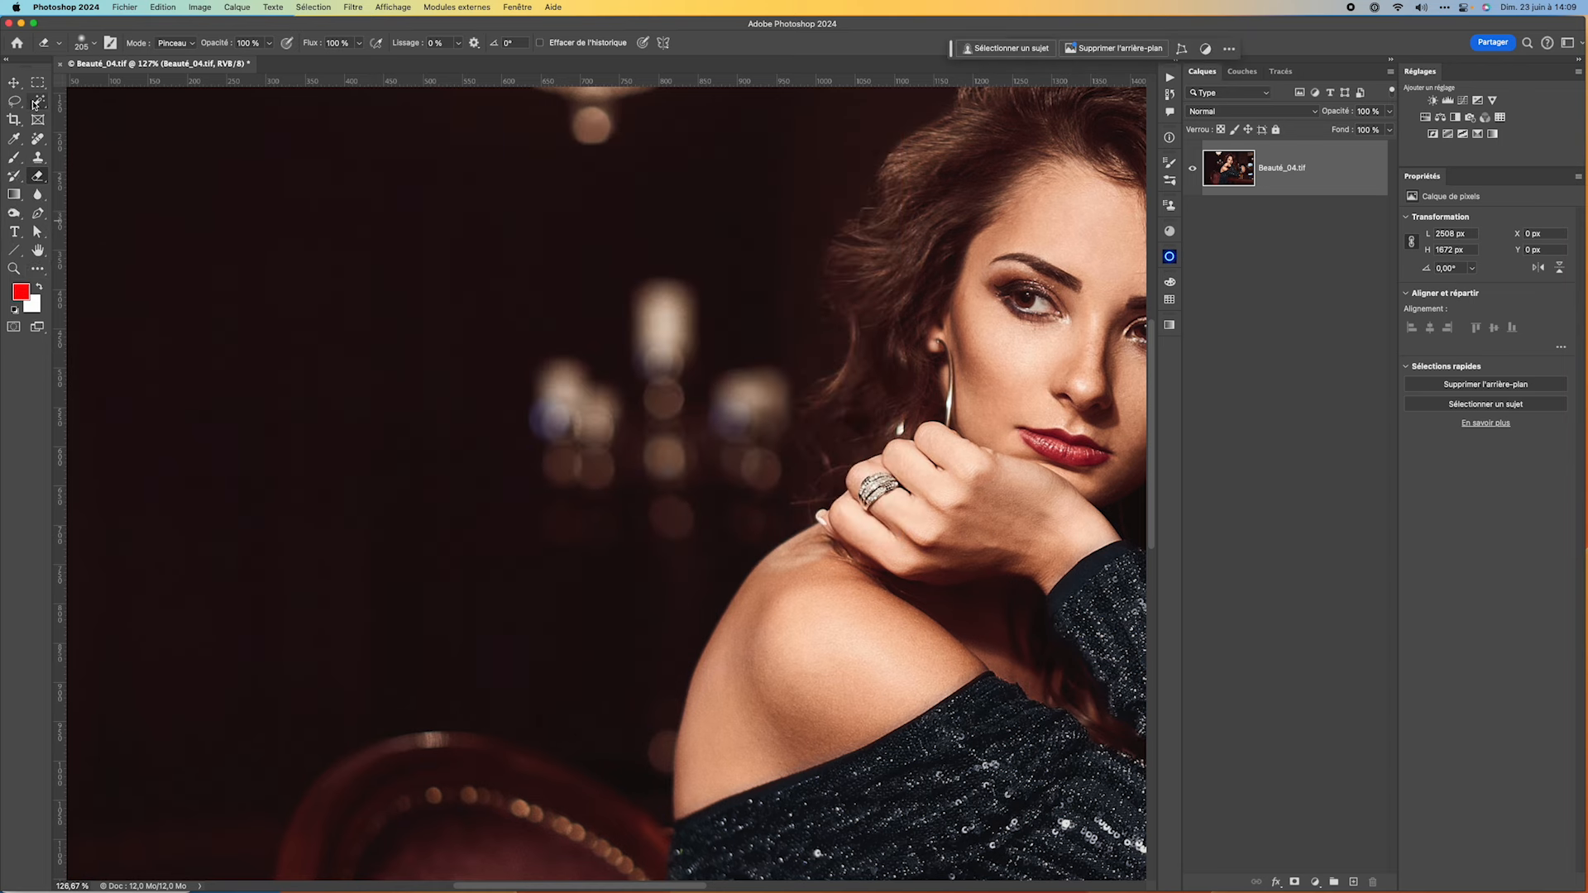
click(36, 102)
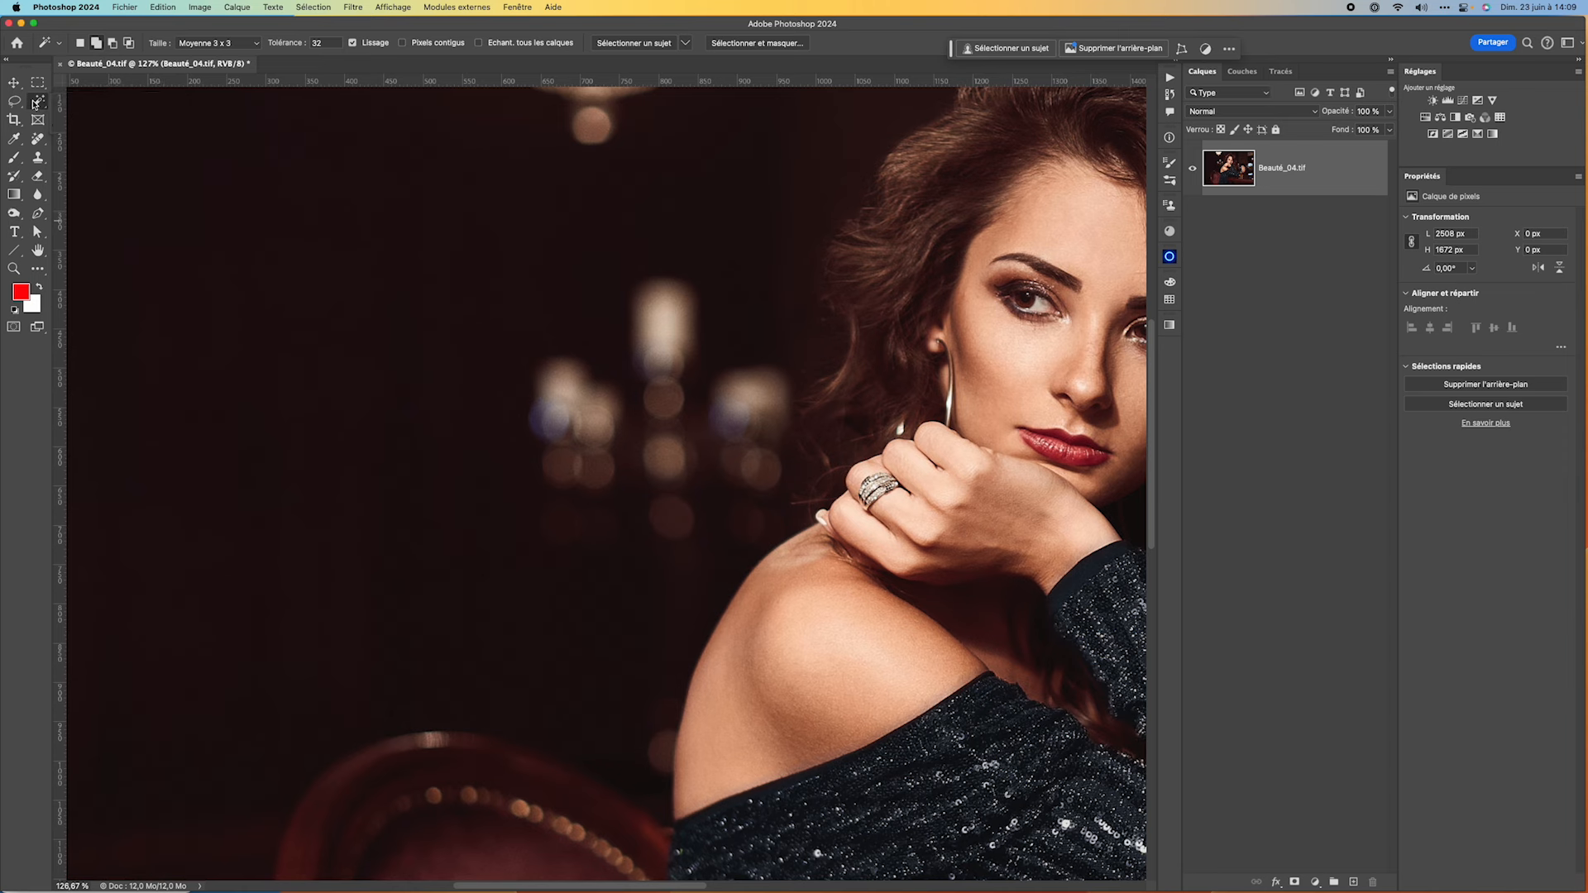
click(37, 139)
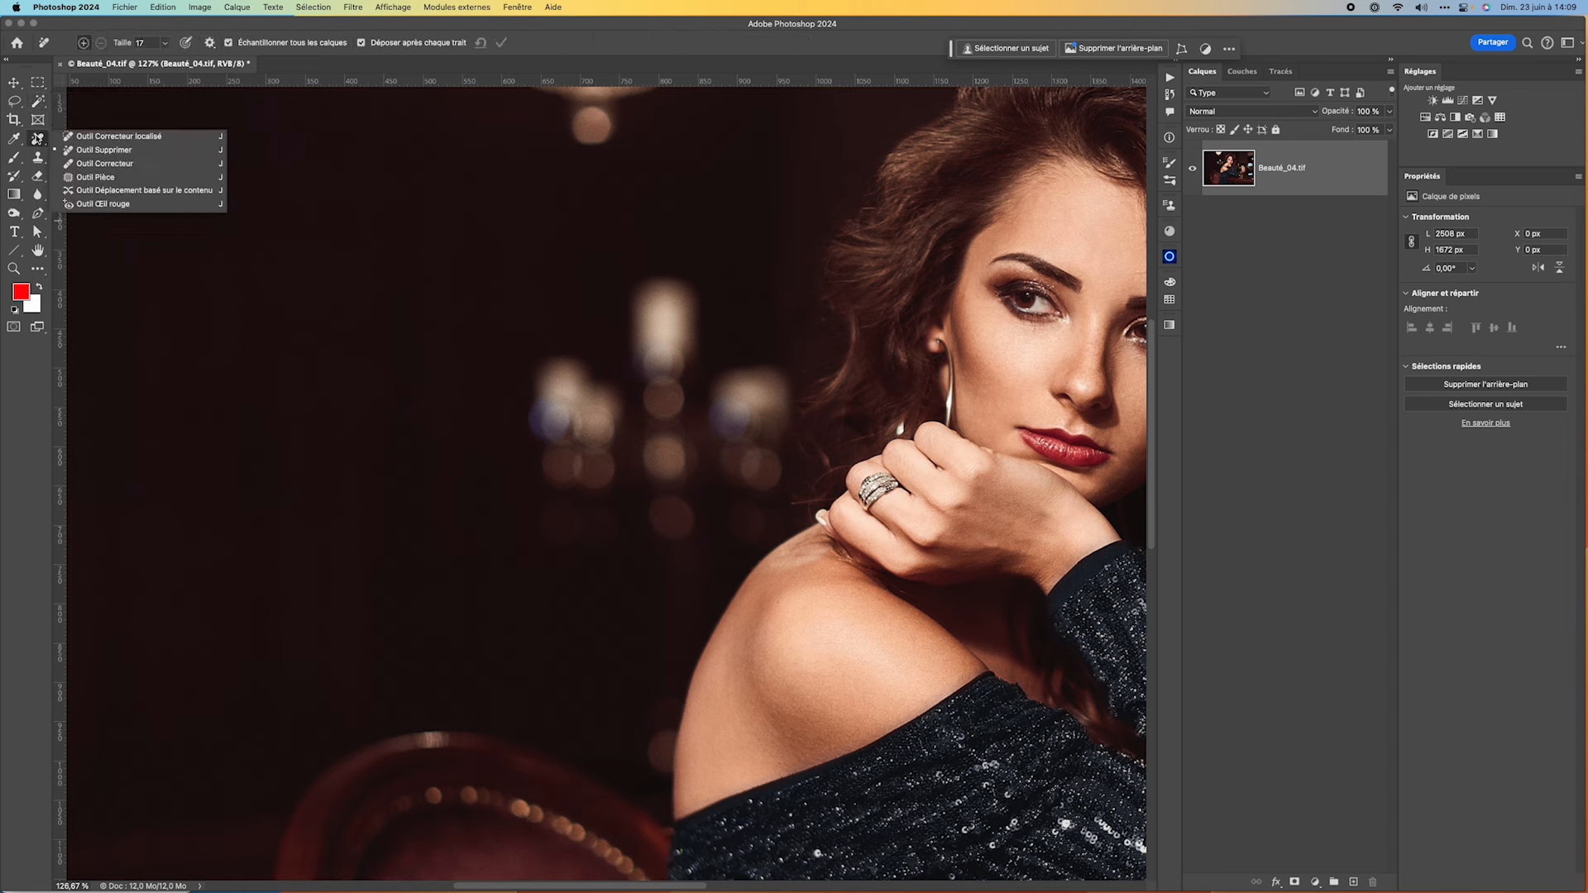
click(118, 135)
- Load the saved "prod" toolbar preset from Custom Toolbars and apply it
click(36, 271)
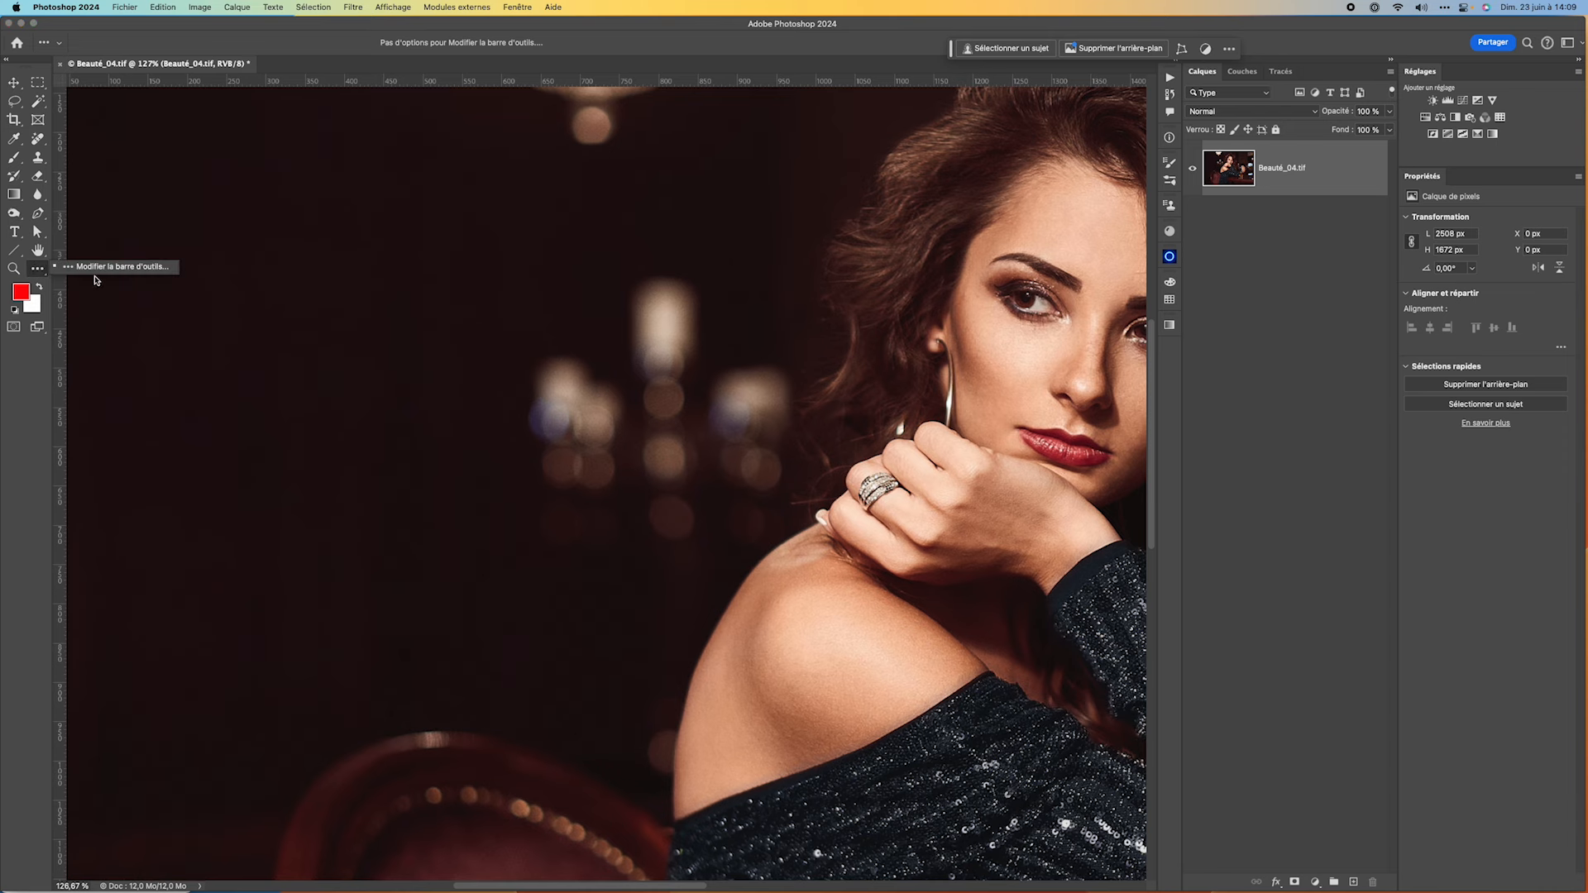
click(116, 267)
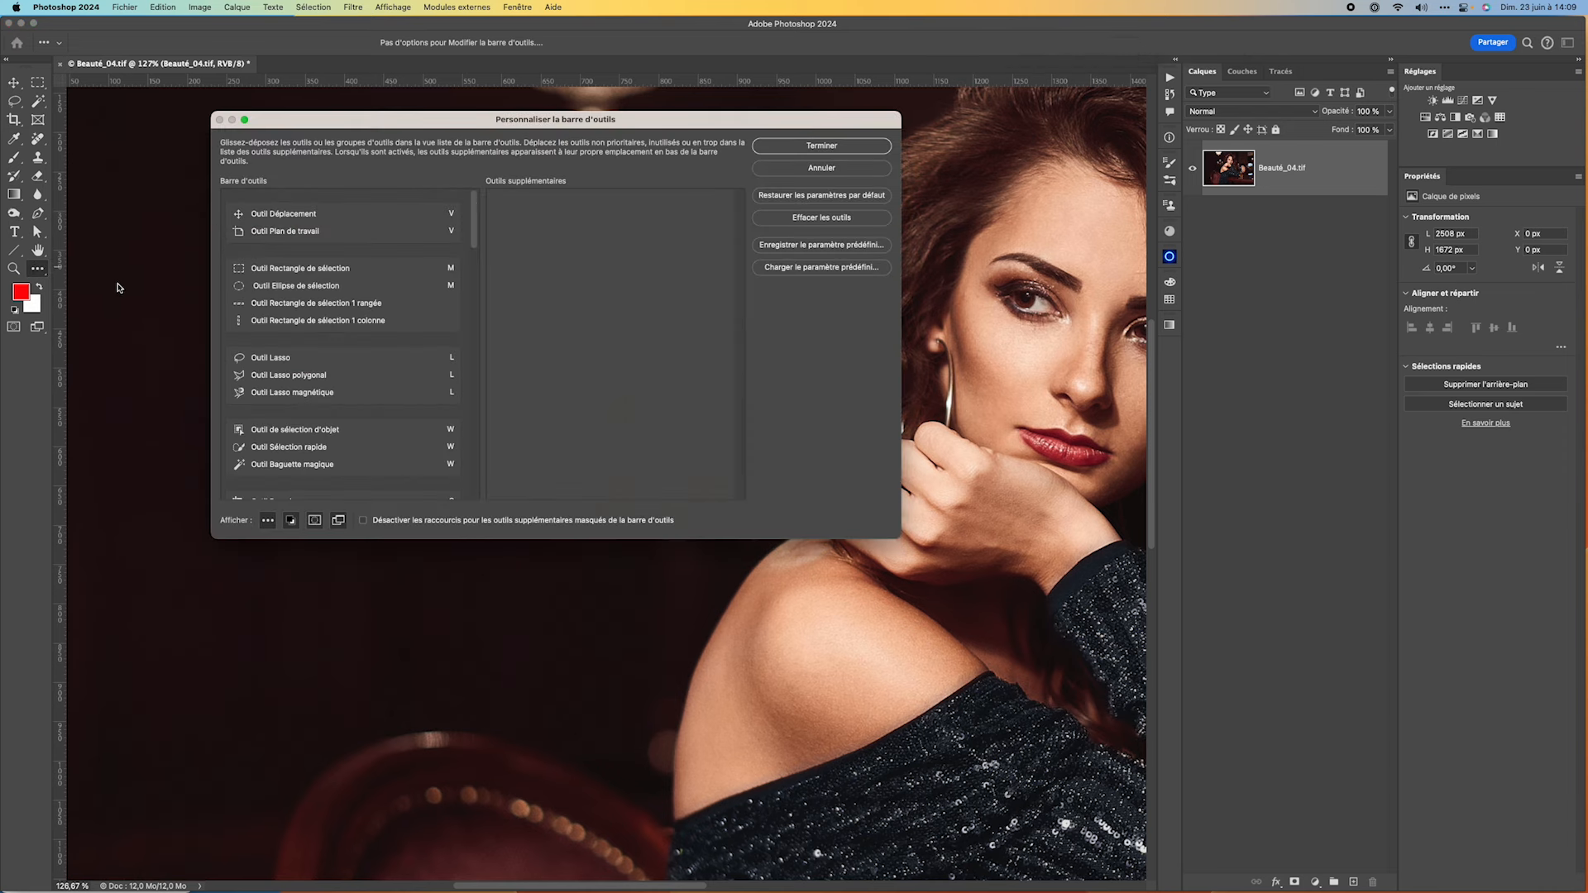
click(808, 268)
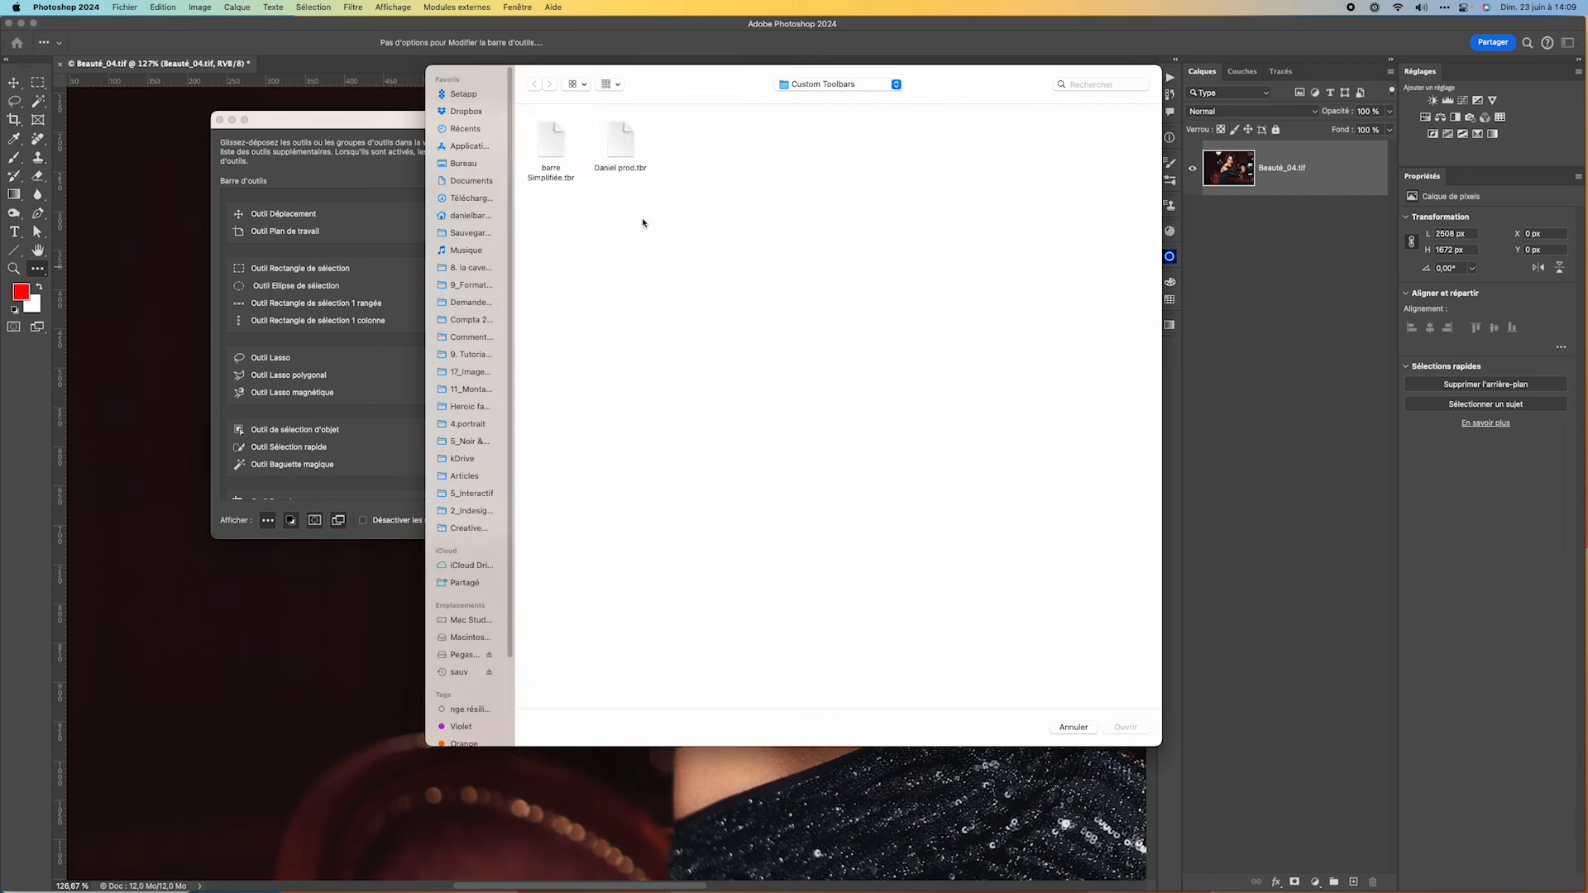
click(622, 147)
double_click(622, 147)
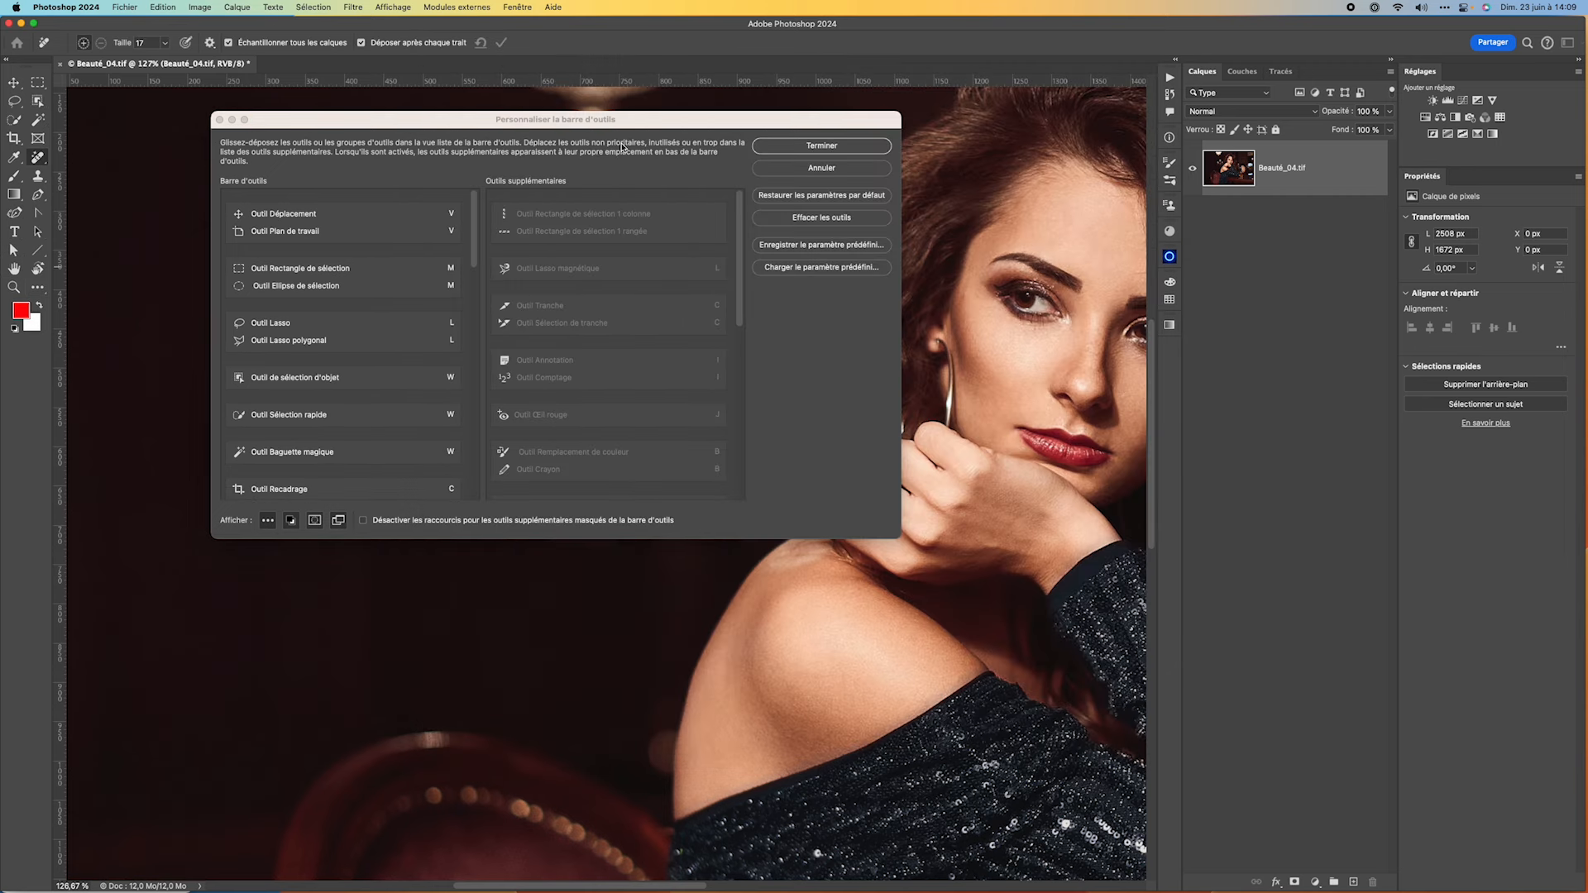
click(794, 153)
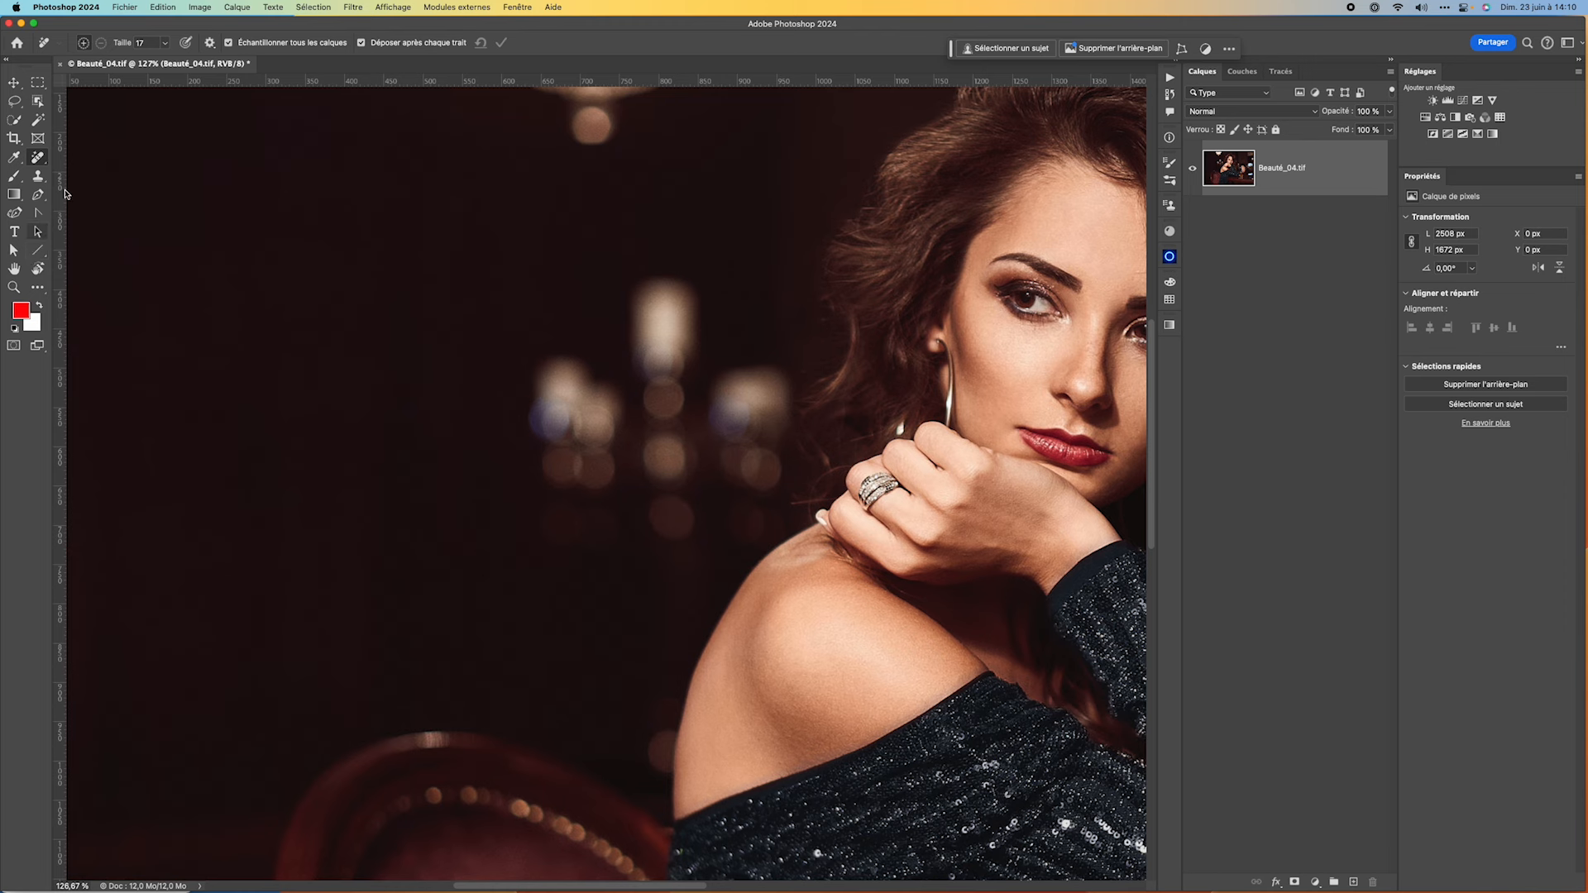
click(123, 7)
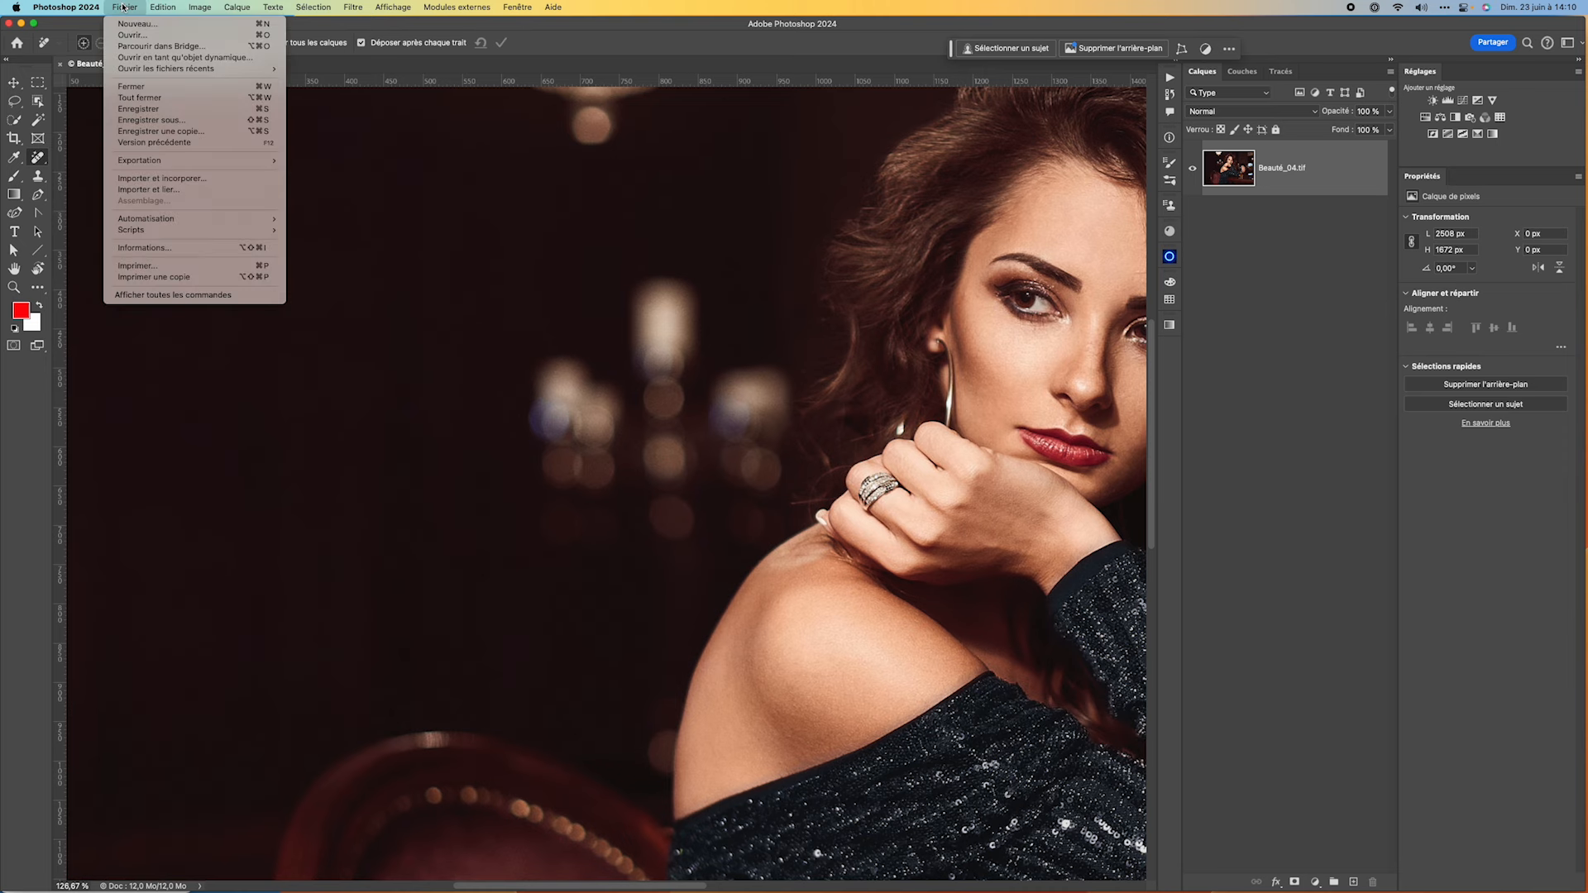
click(159, 215)
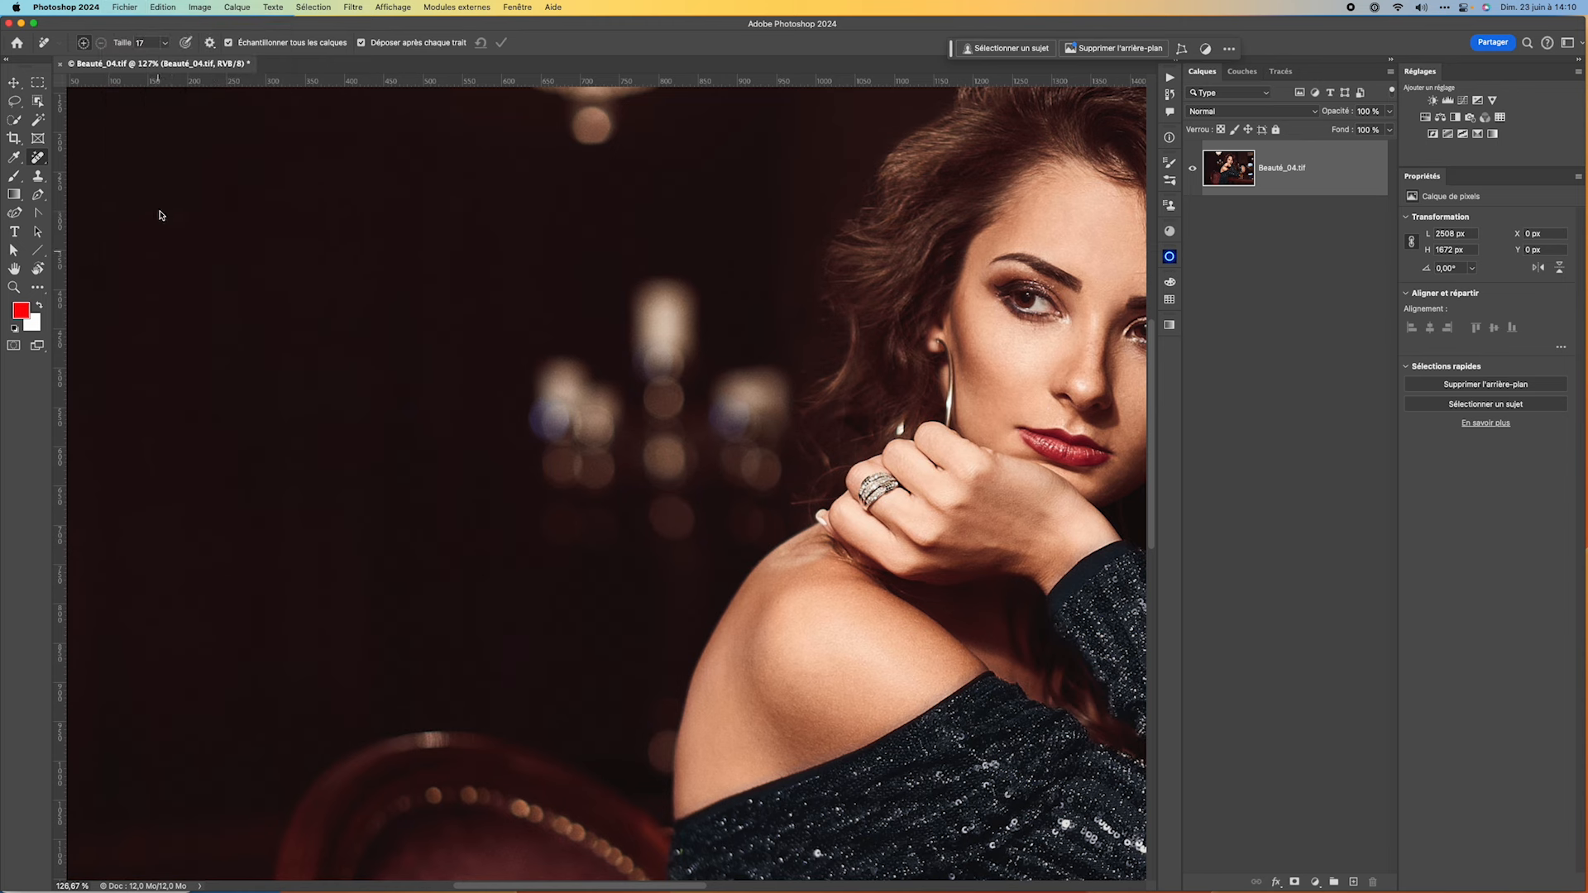
click(131, 7)
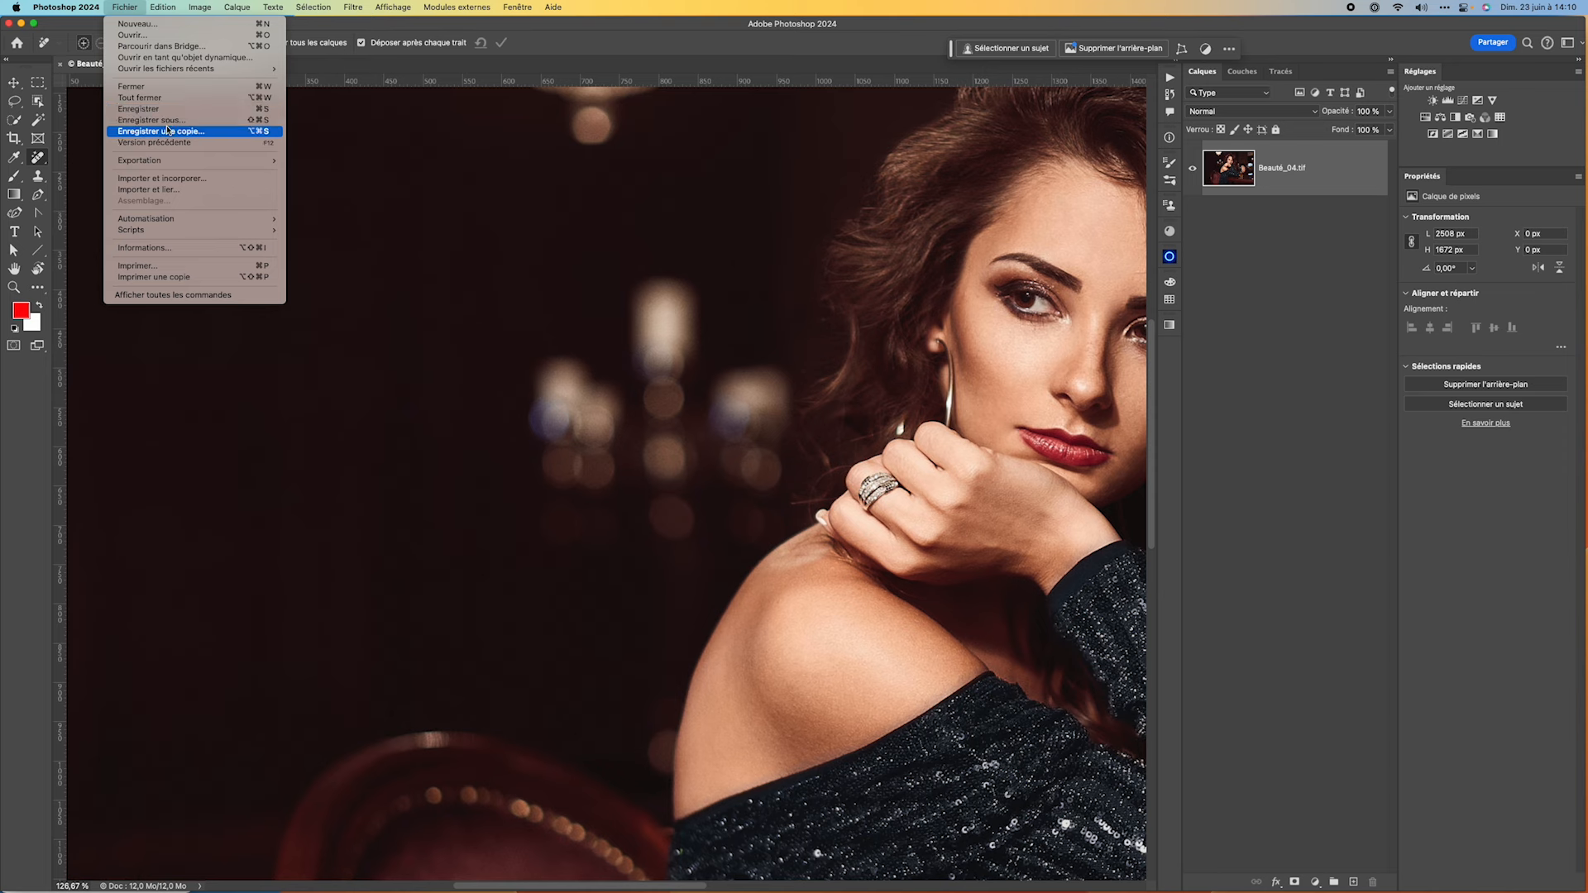
click(131, 9)
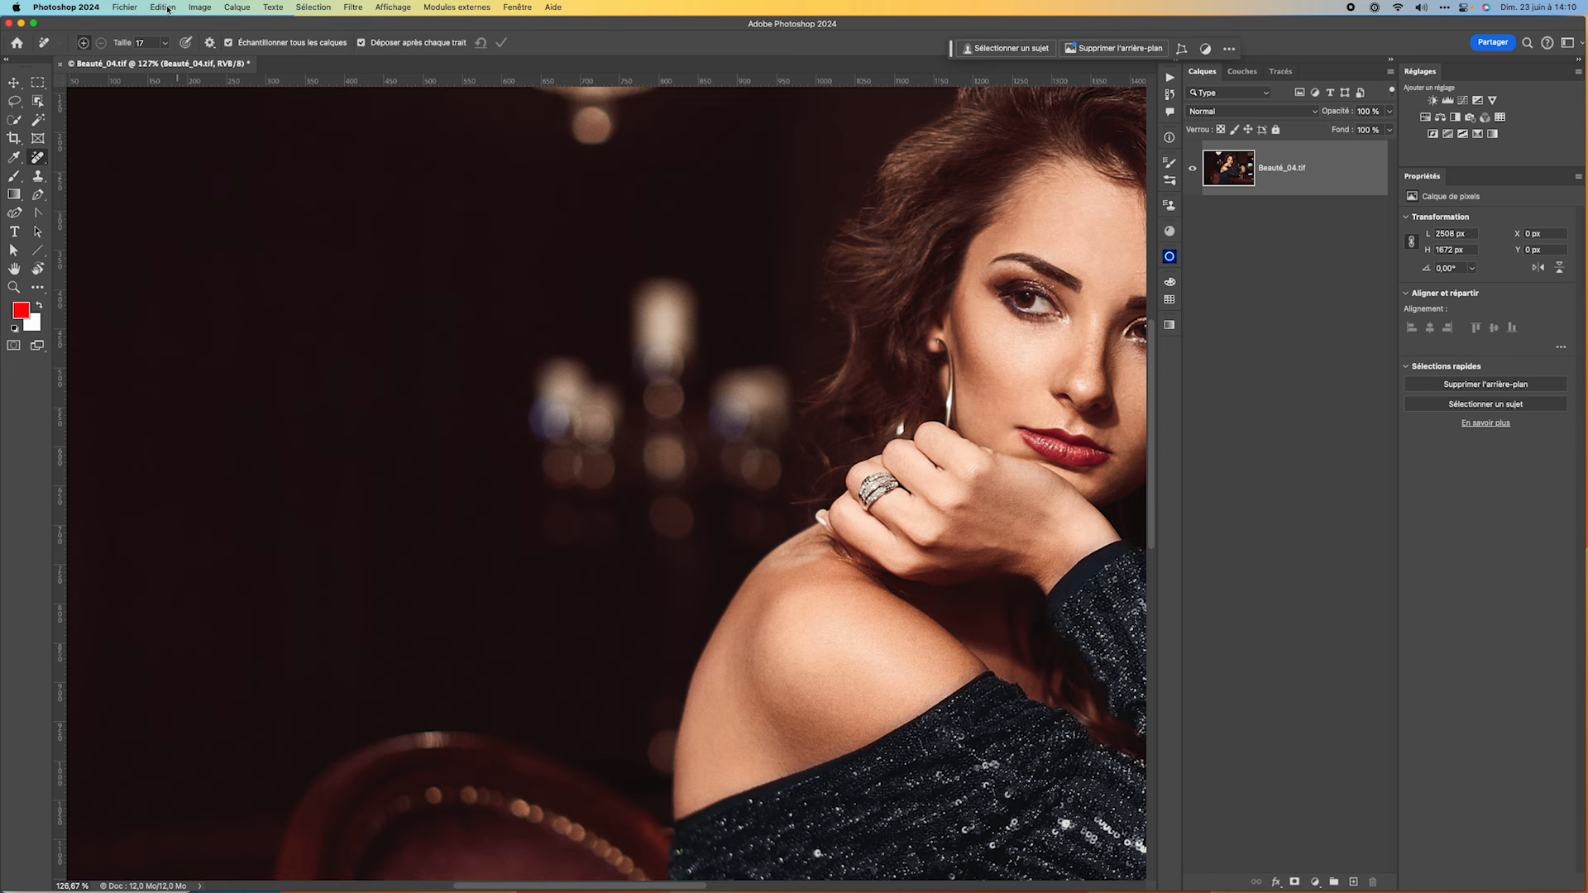
- Assign the colour Rouge to the menu command Enregistrer sous and Bleu to Enregistrer une copie
click(168, 9)
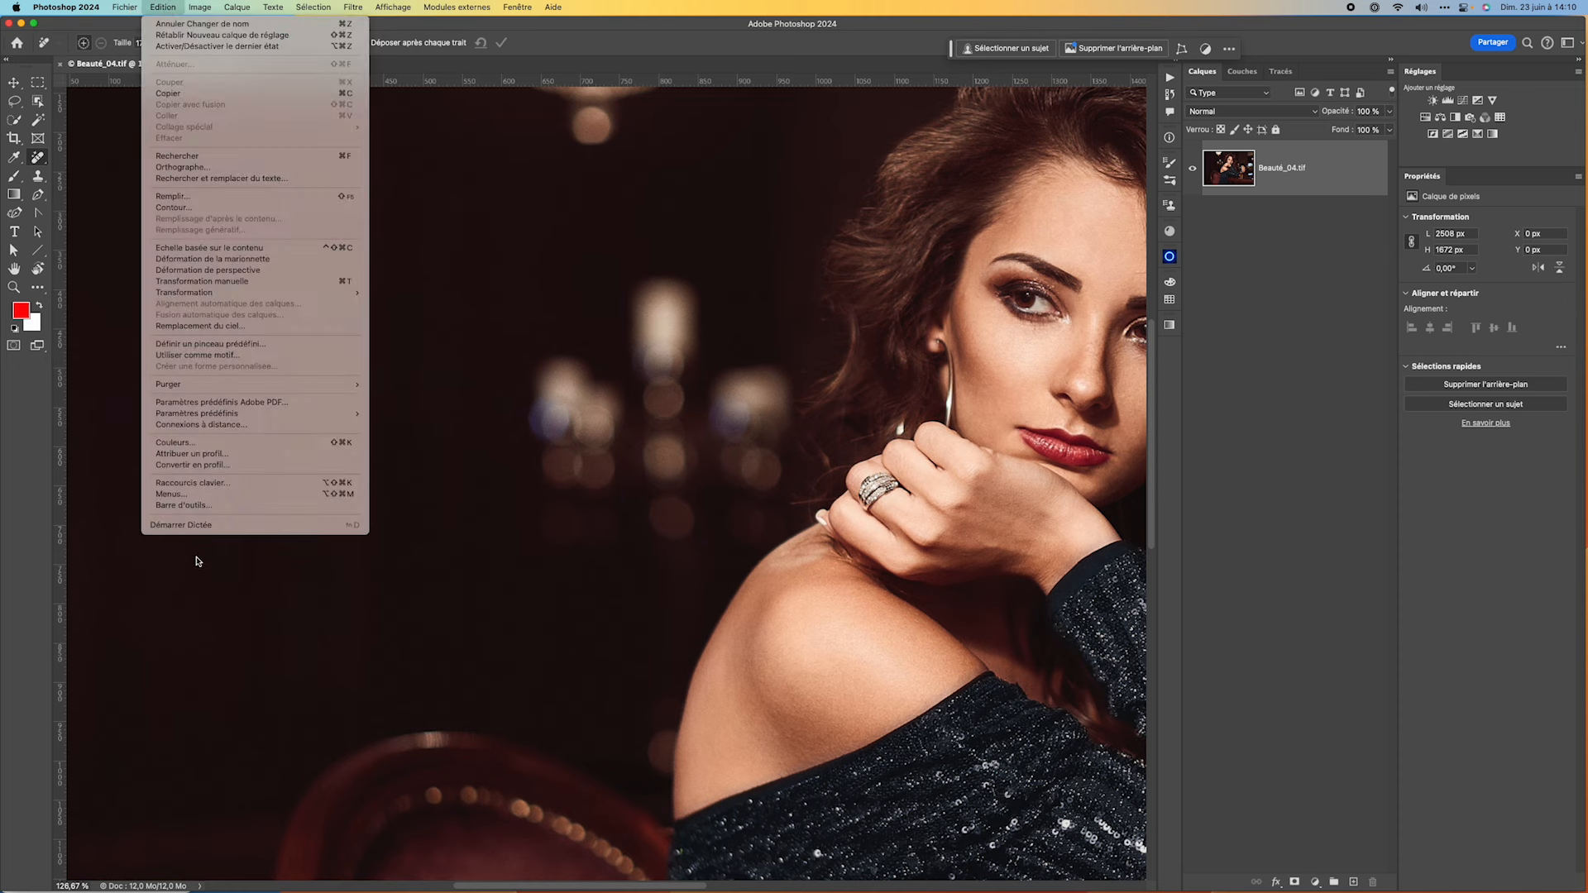
click(201, 494)
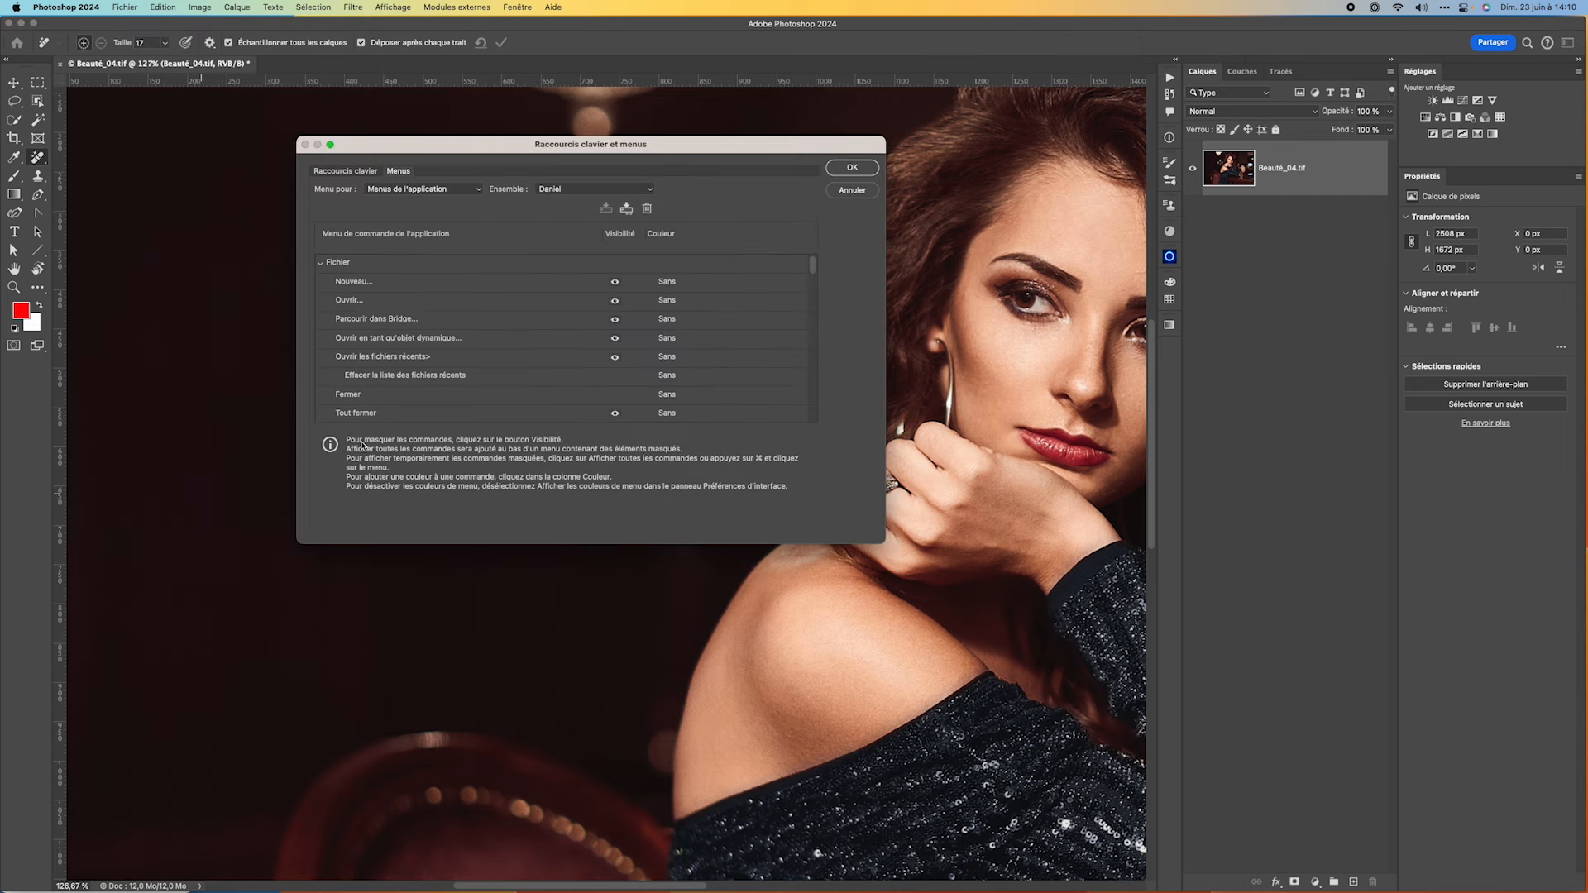
scroll(418, 331, down, 3)
scroll(422, 329, down, 6)
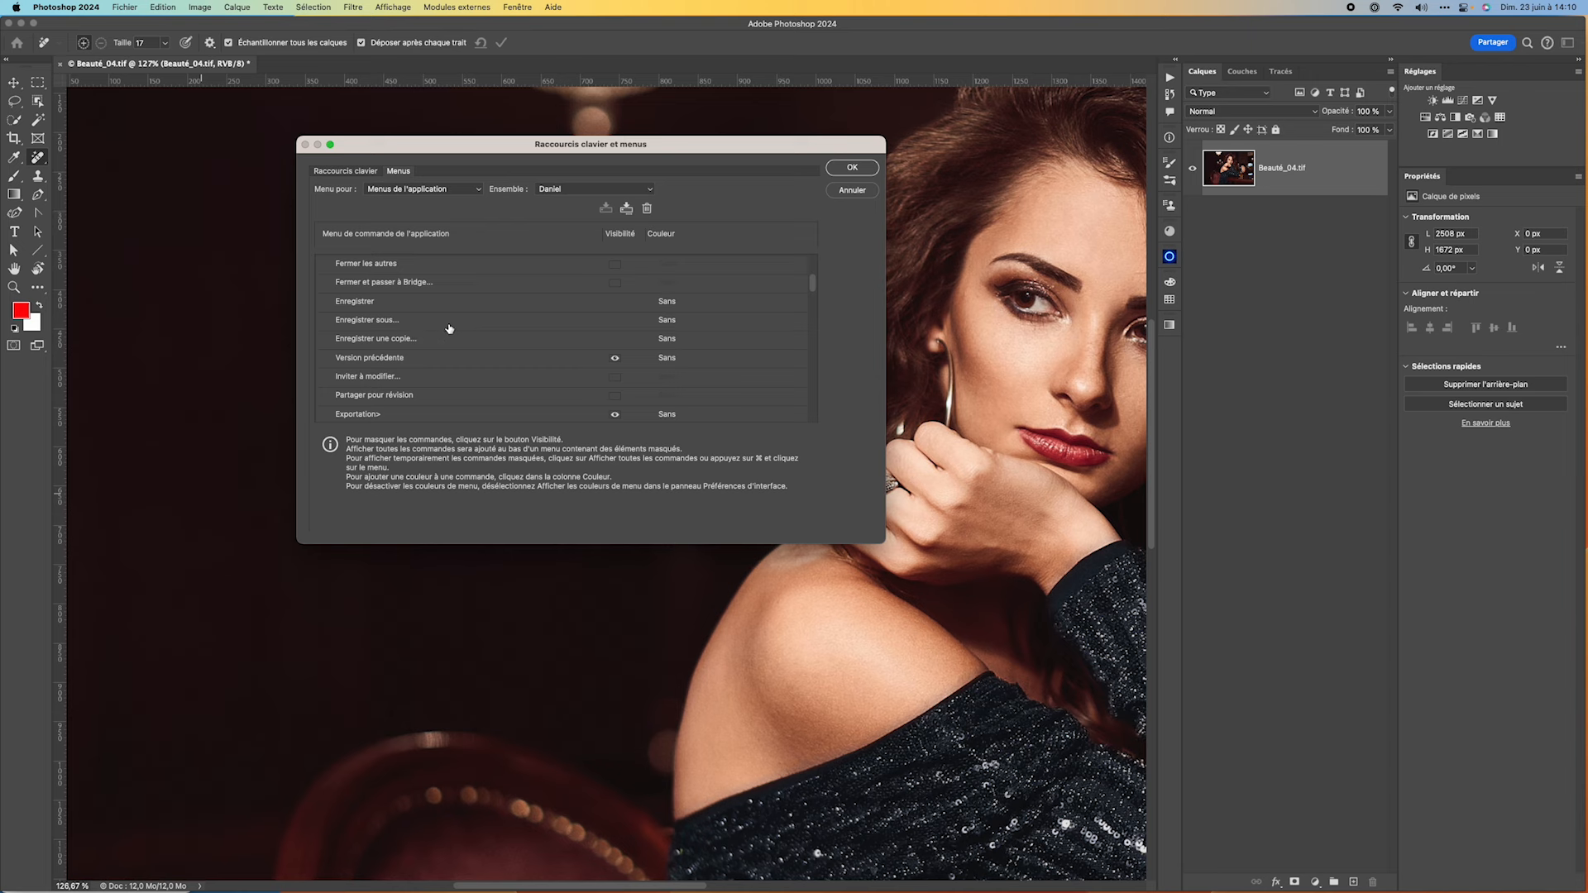
click(668, 320)
click(666, 332)
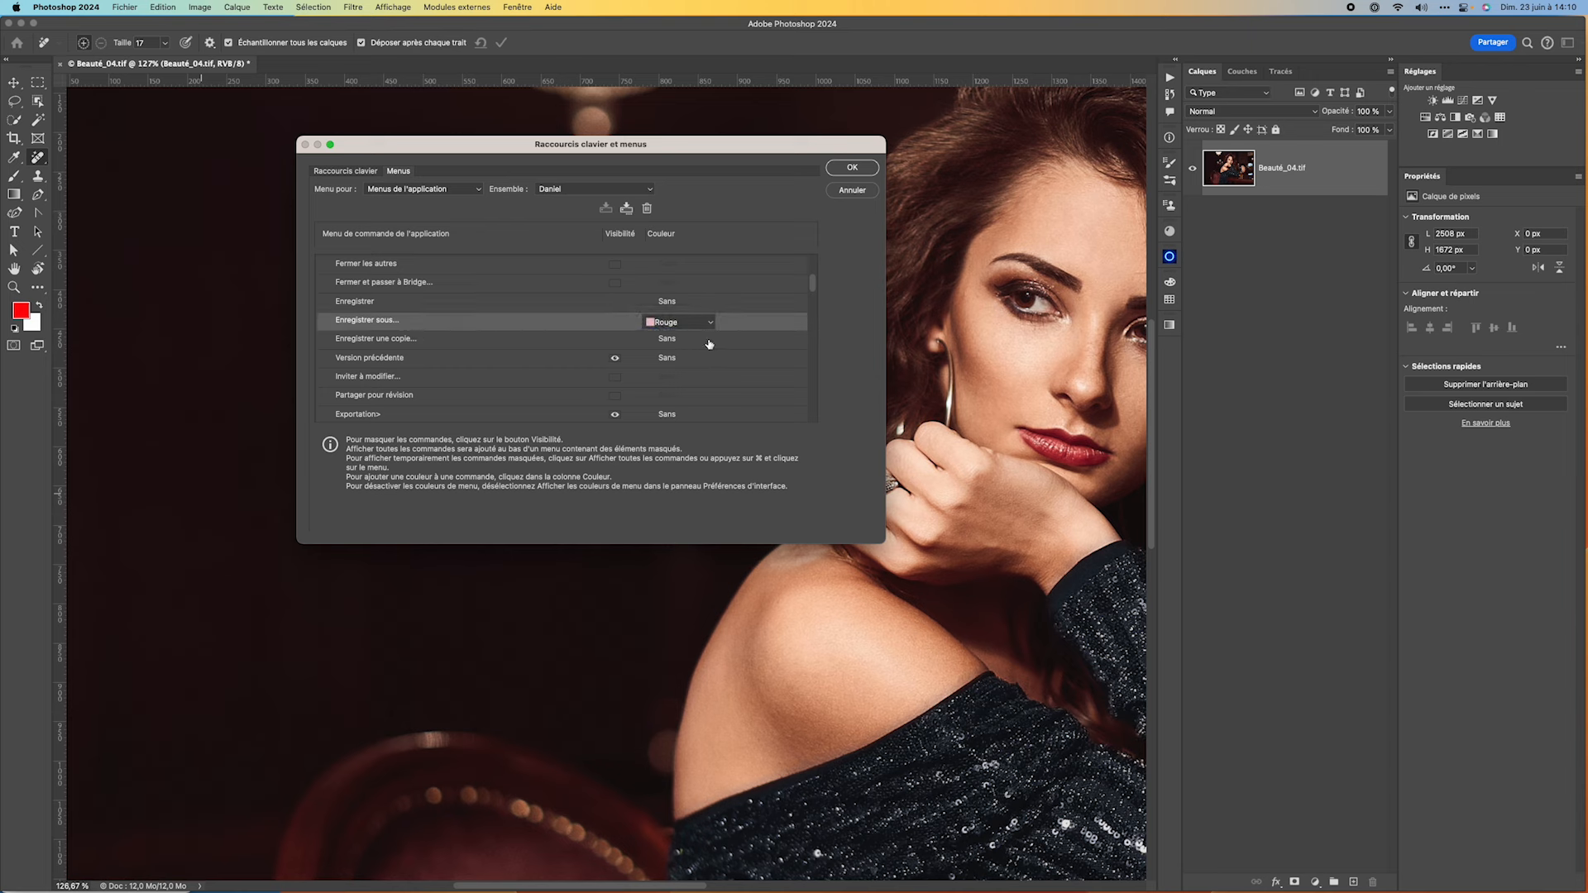
click(674, 339)
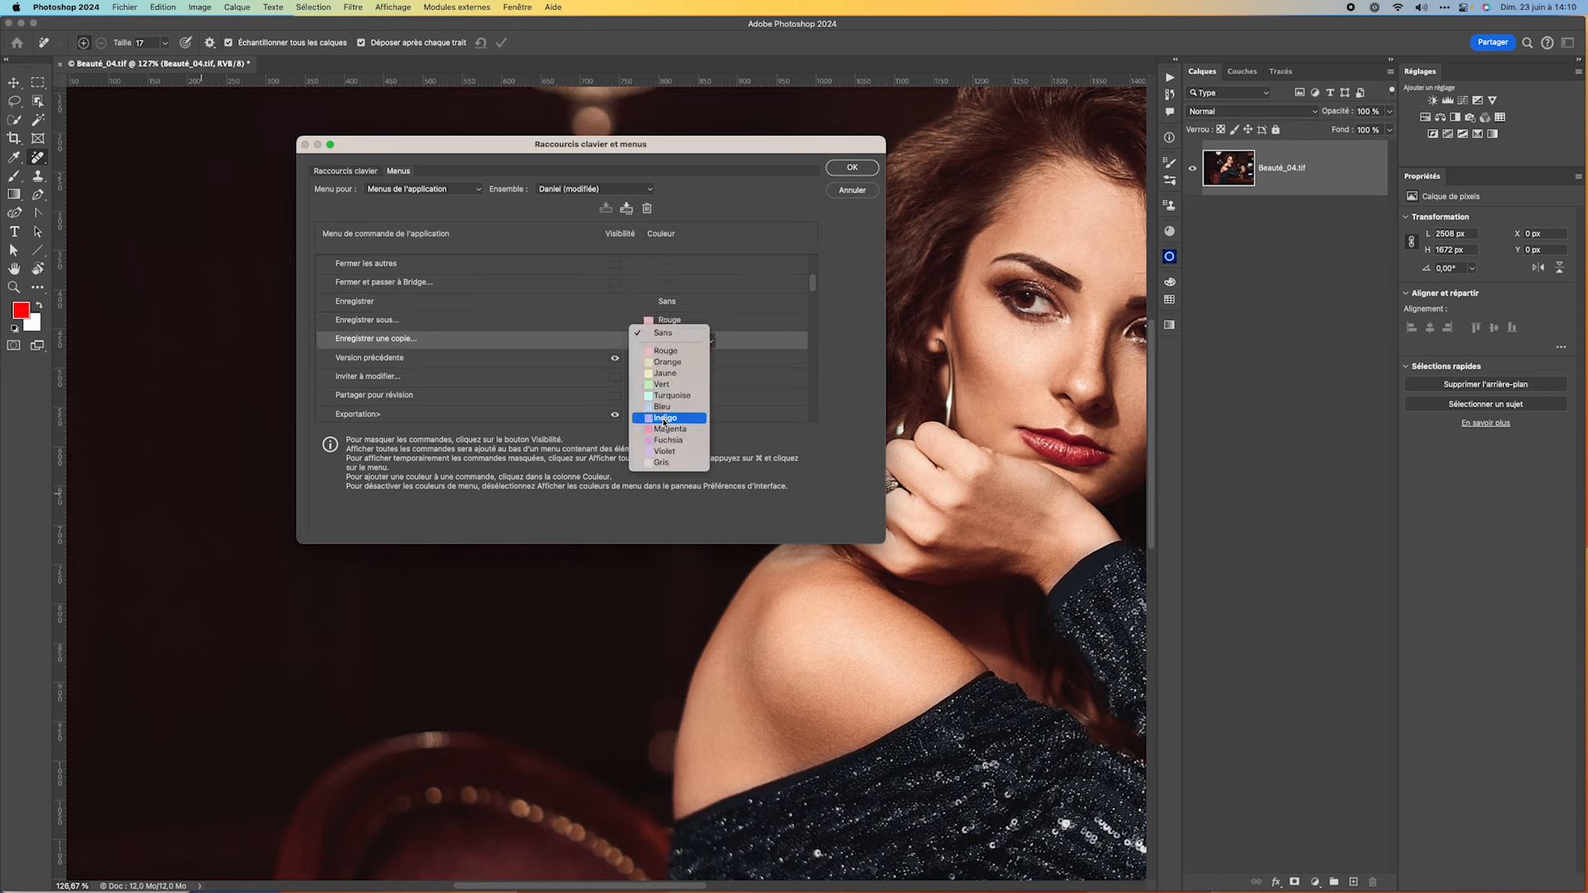
click(665, 408)
click(856, 166)
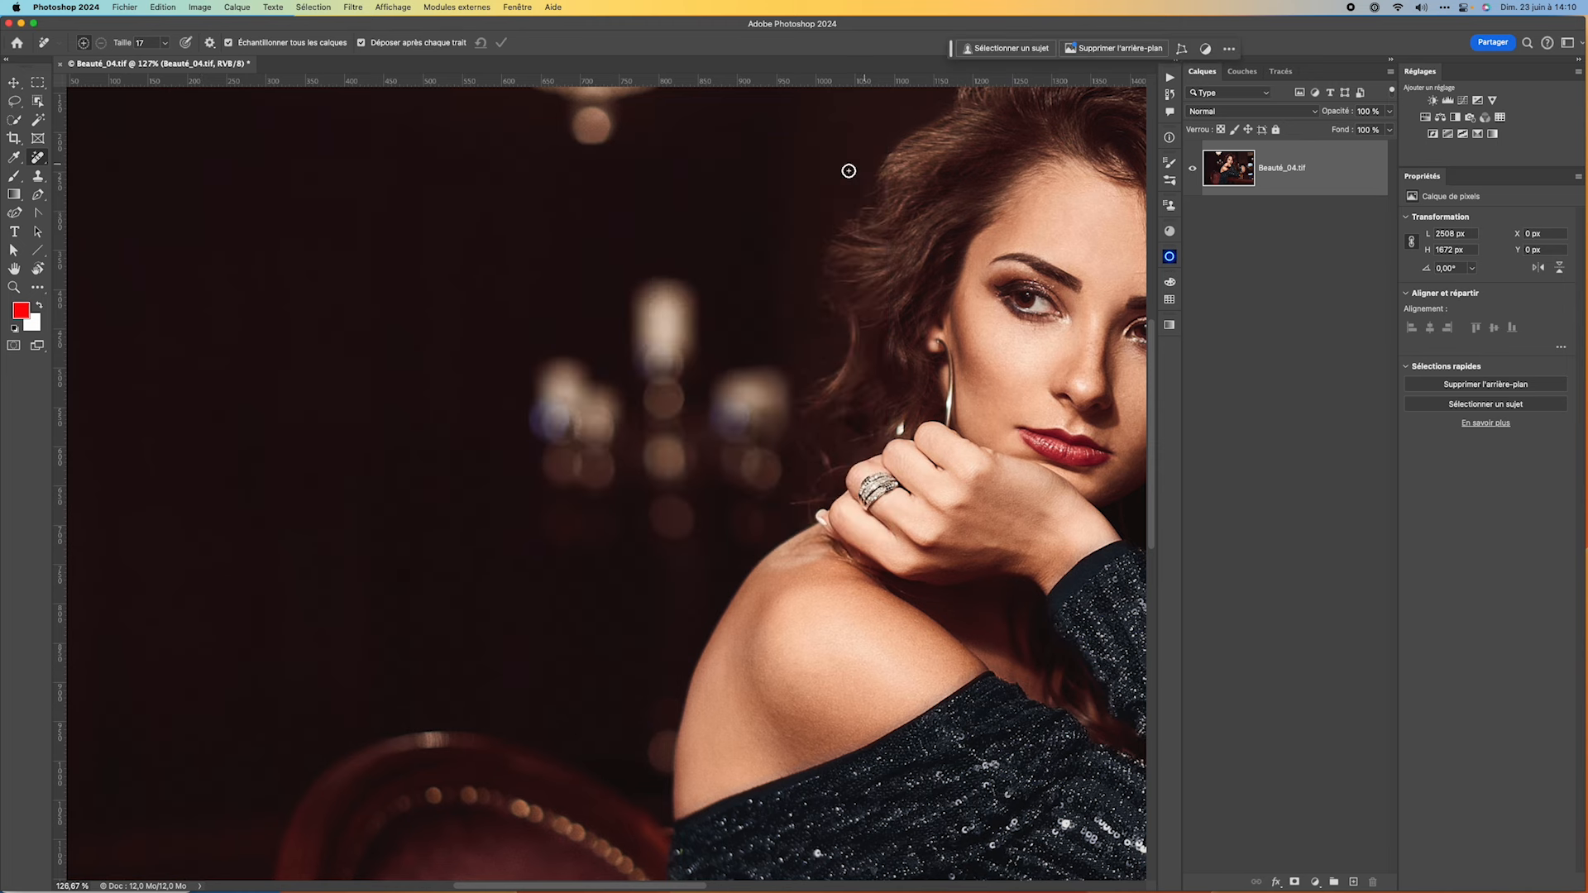
- Check the command colours in the Fichier menu and look through the neighbouring menus
click(126, 8)
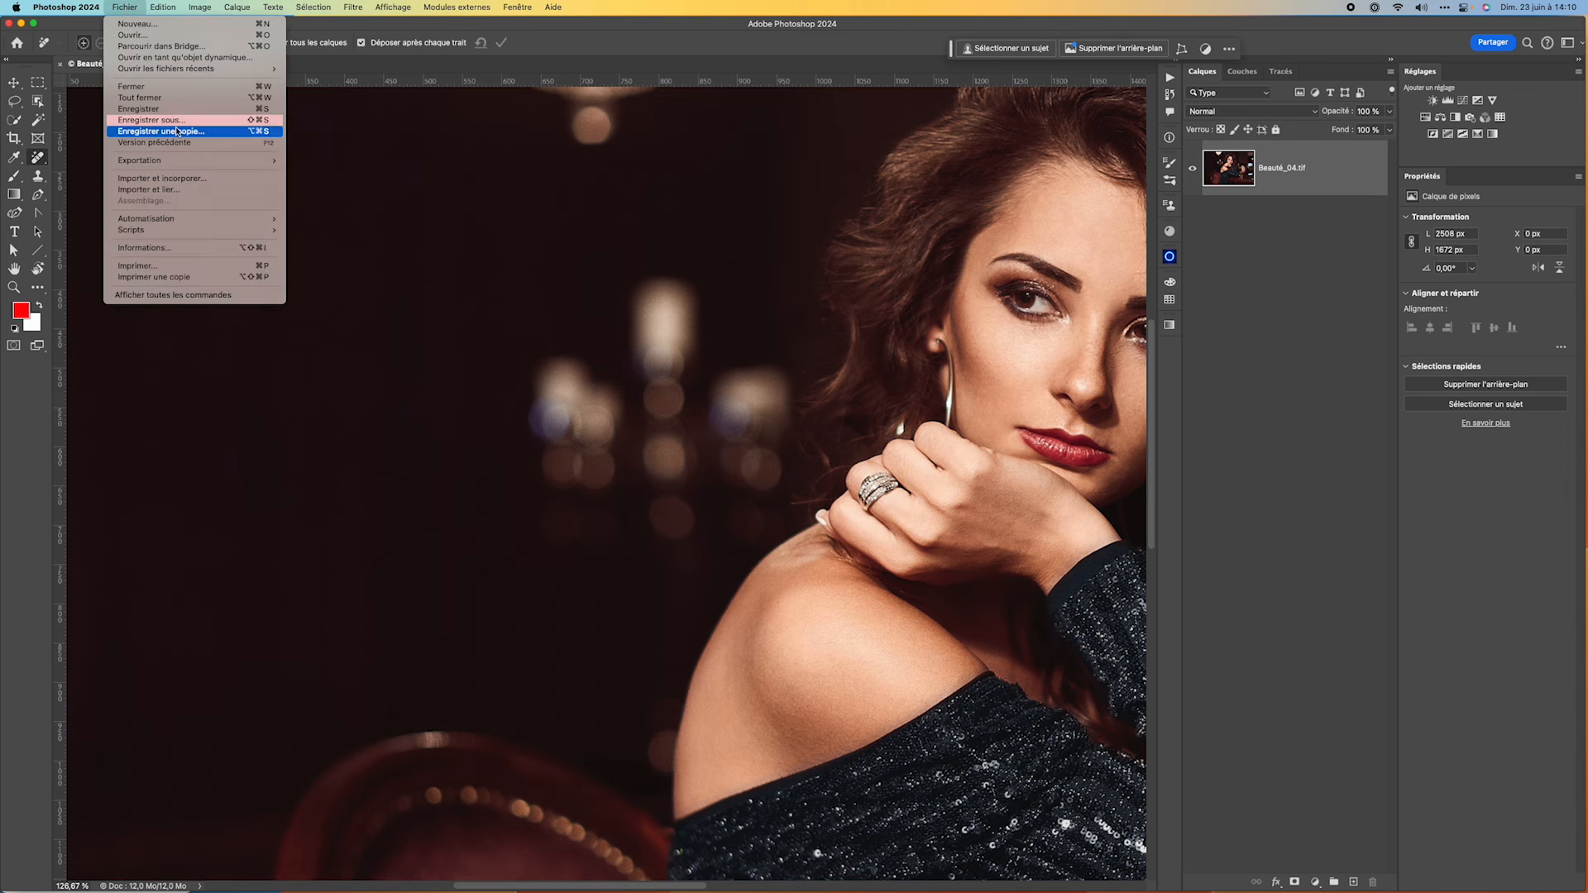
mouse_move(162, 7)
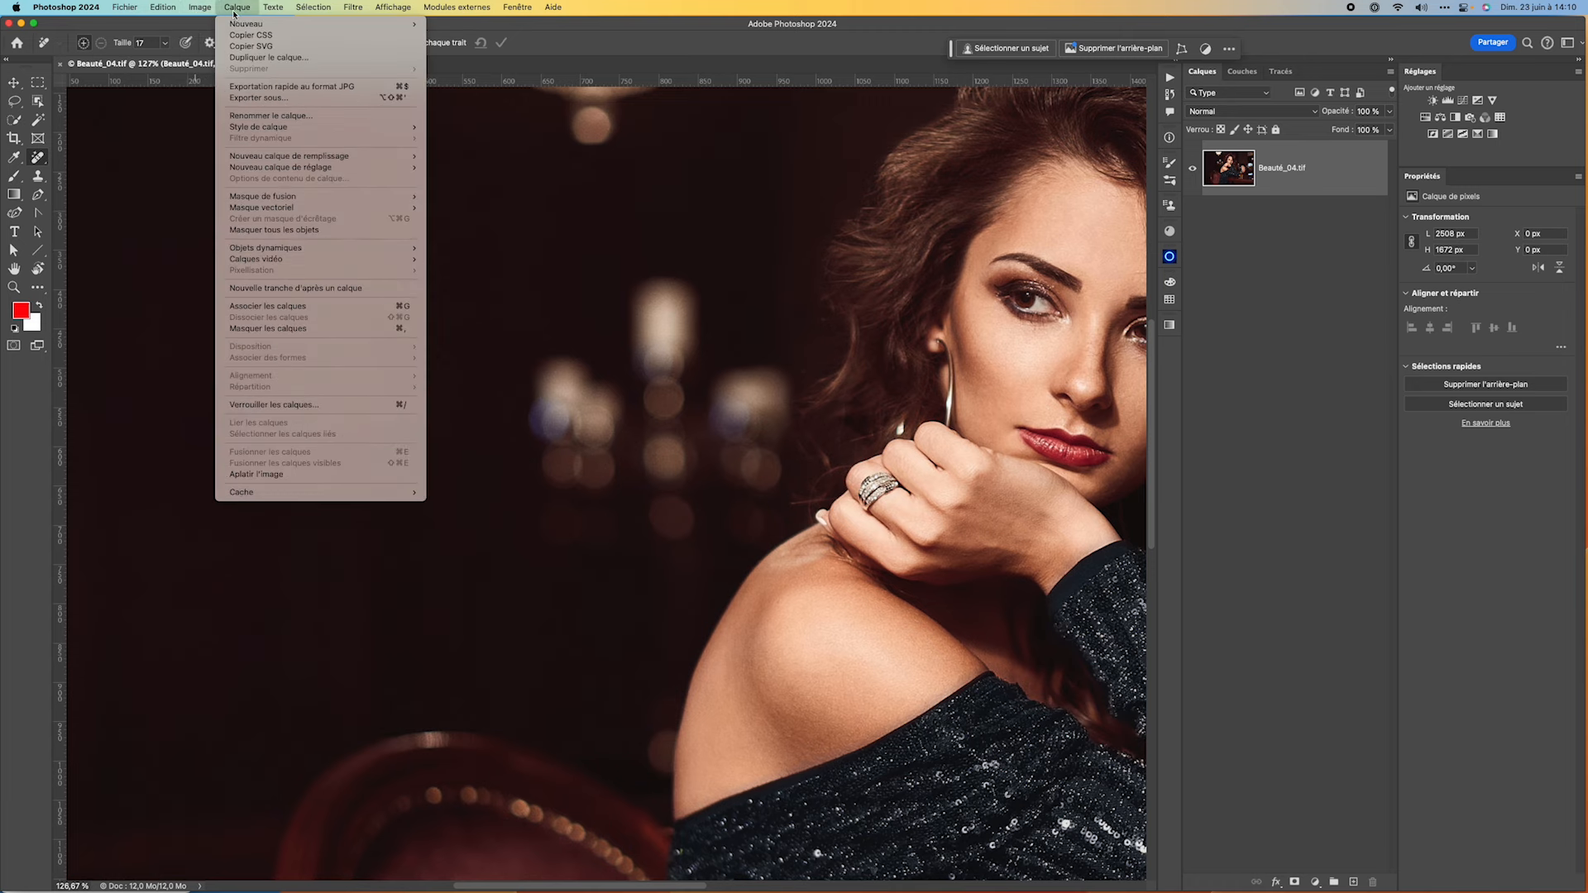
click(212, 330)
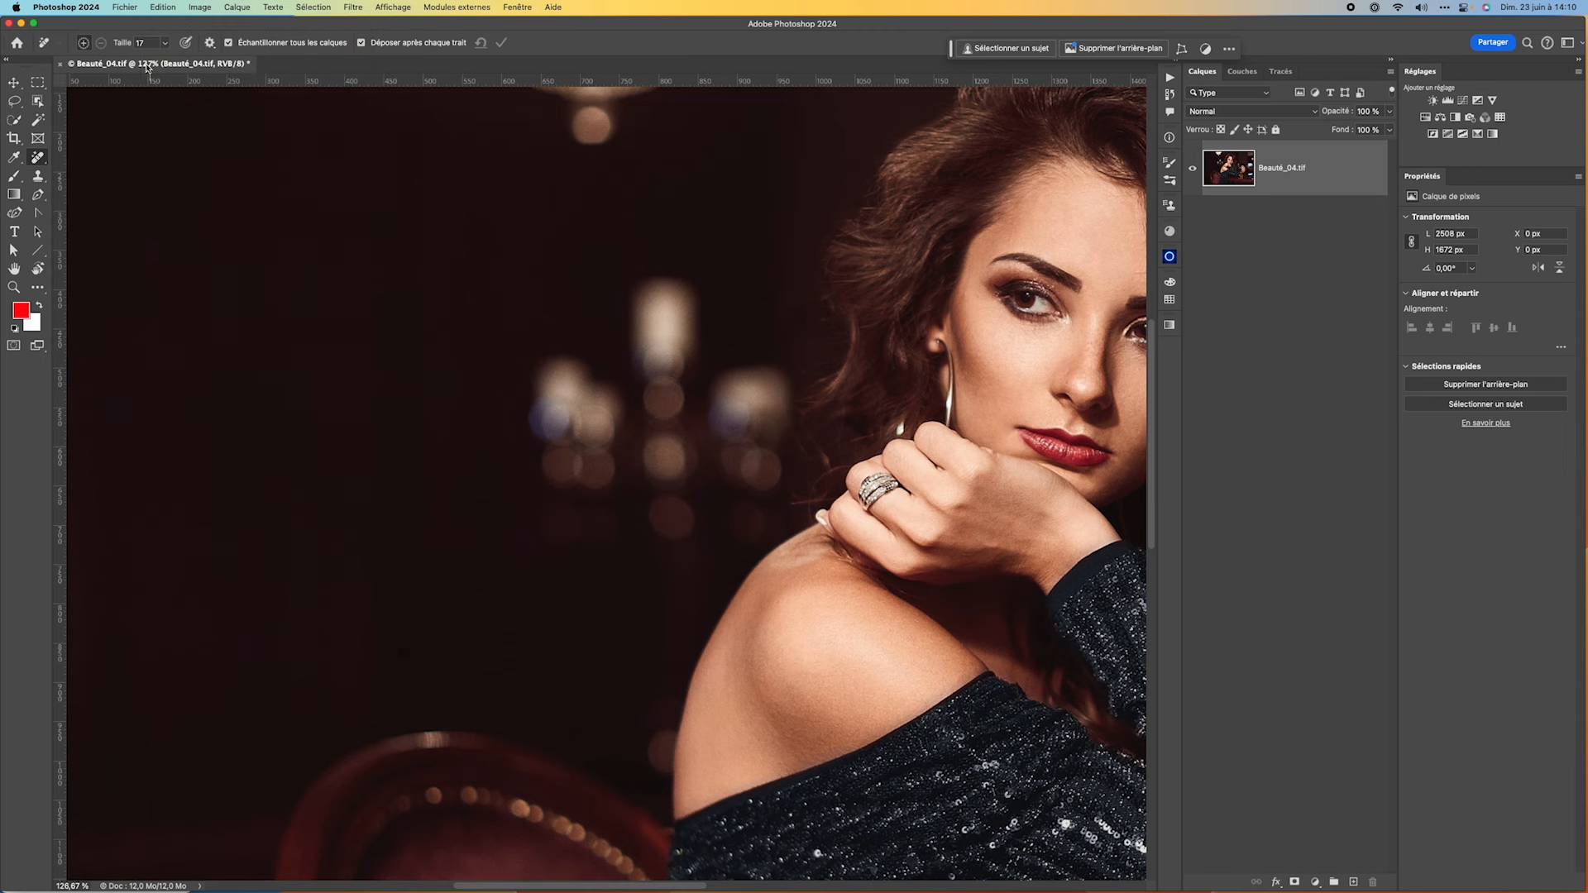
- Save the modified menu colours to the current menu set and confirm
click(157, 8)
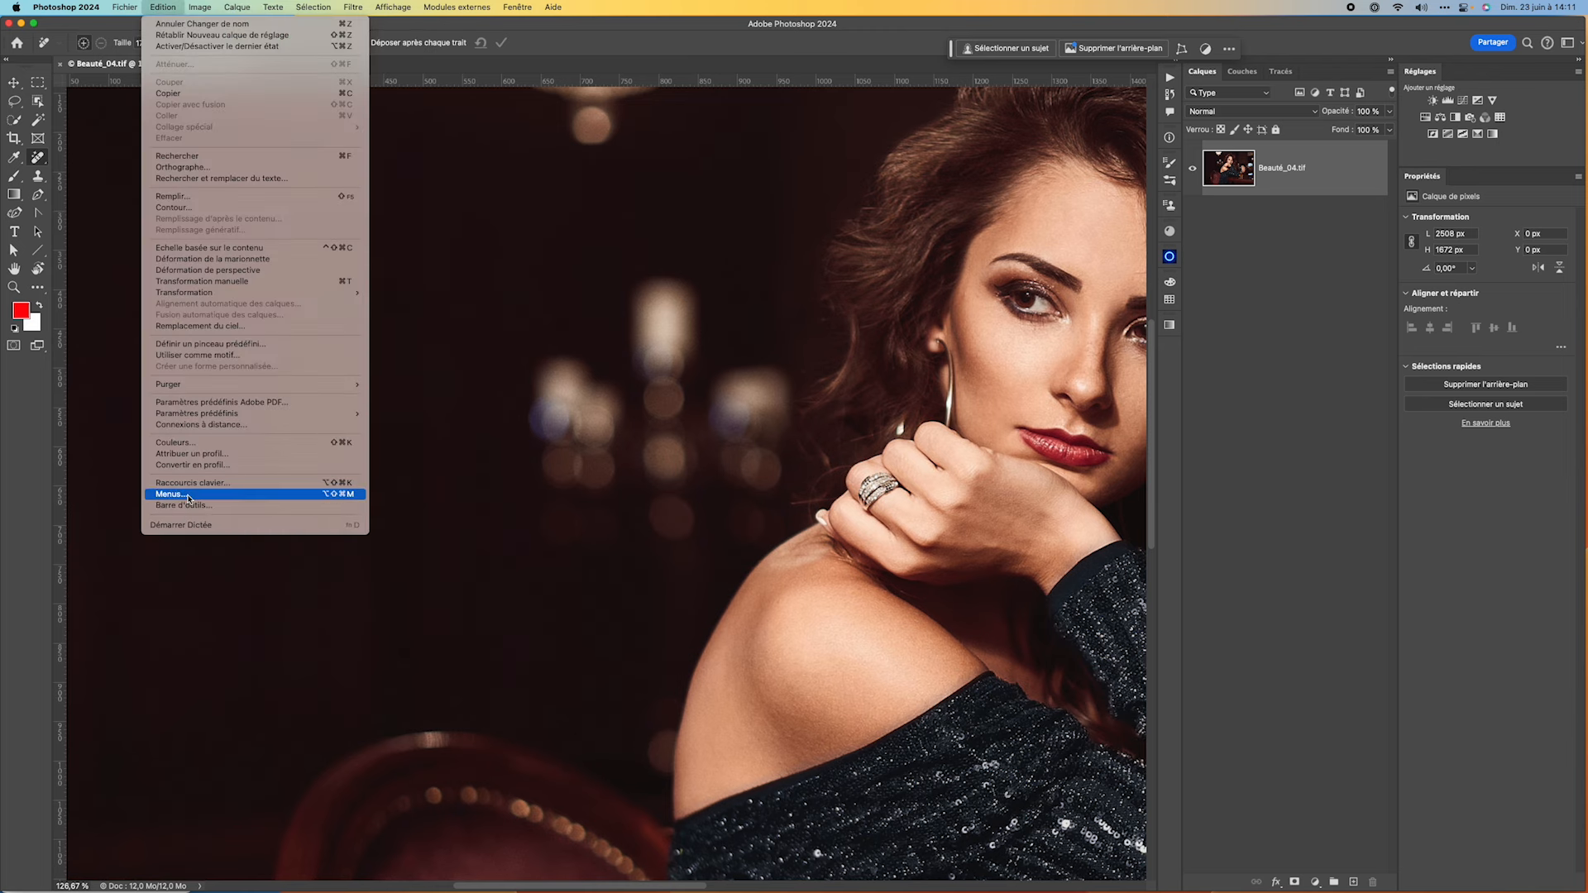
click(287, 493)
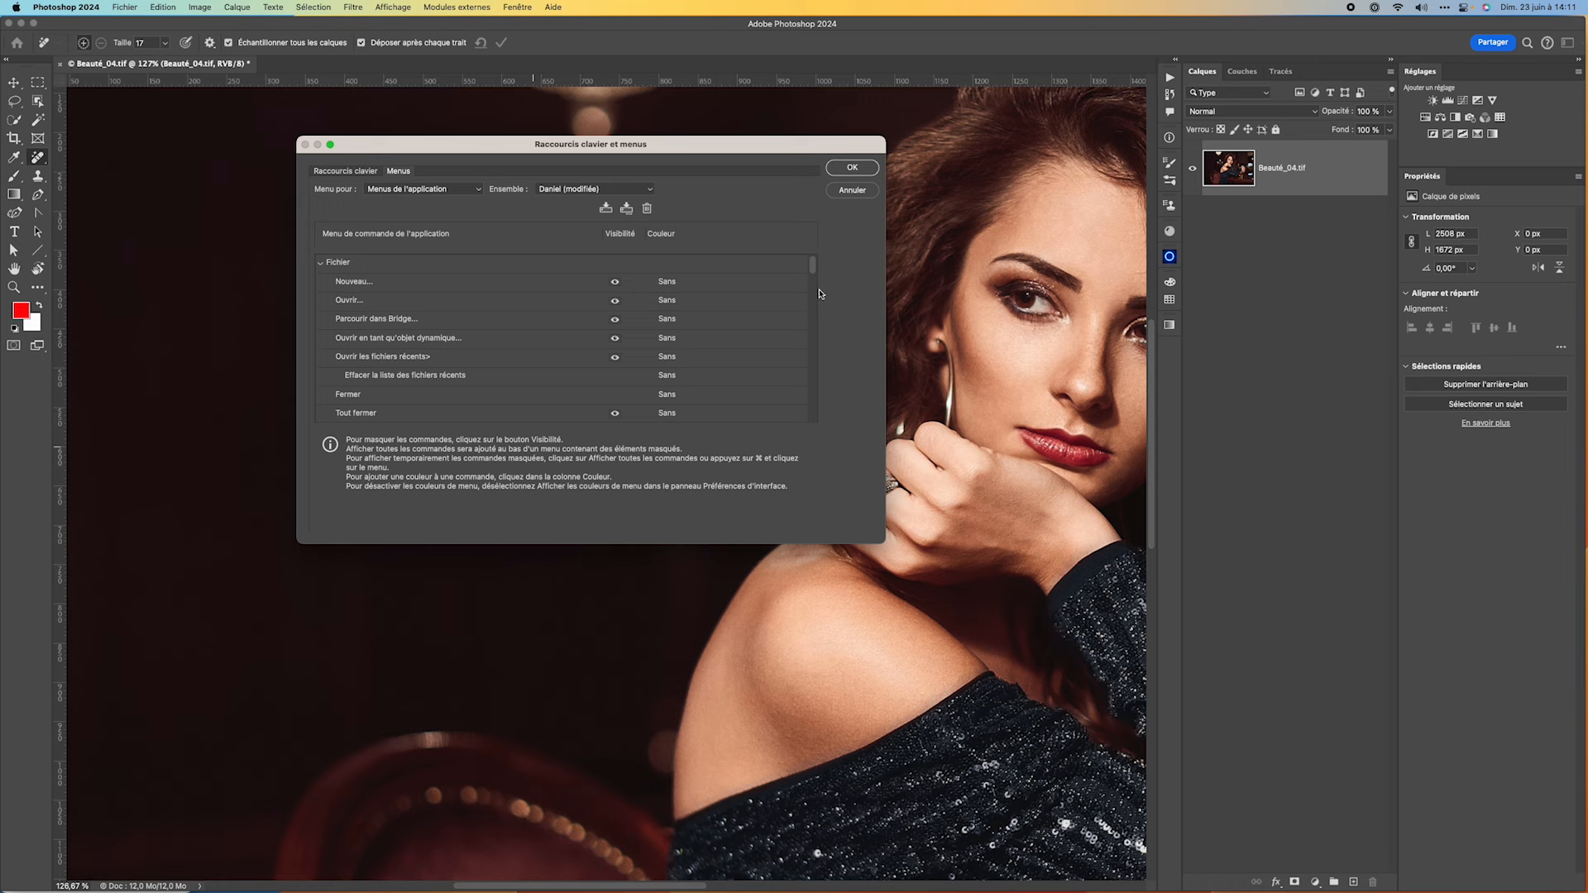
mouse_move(816, 267)
mouse_down()
mouse_move(810, 314)
mouse_move(816, 258)
mouse_up()
click(607, 208)
click(840, 170)
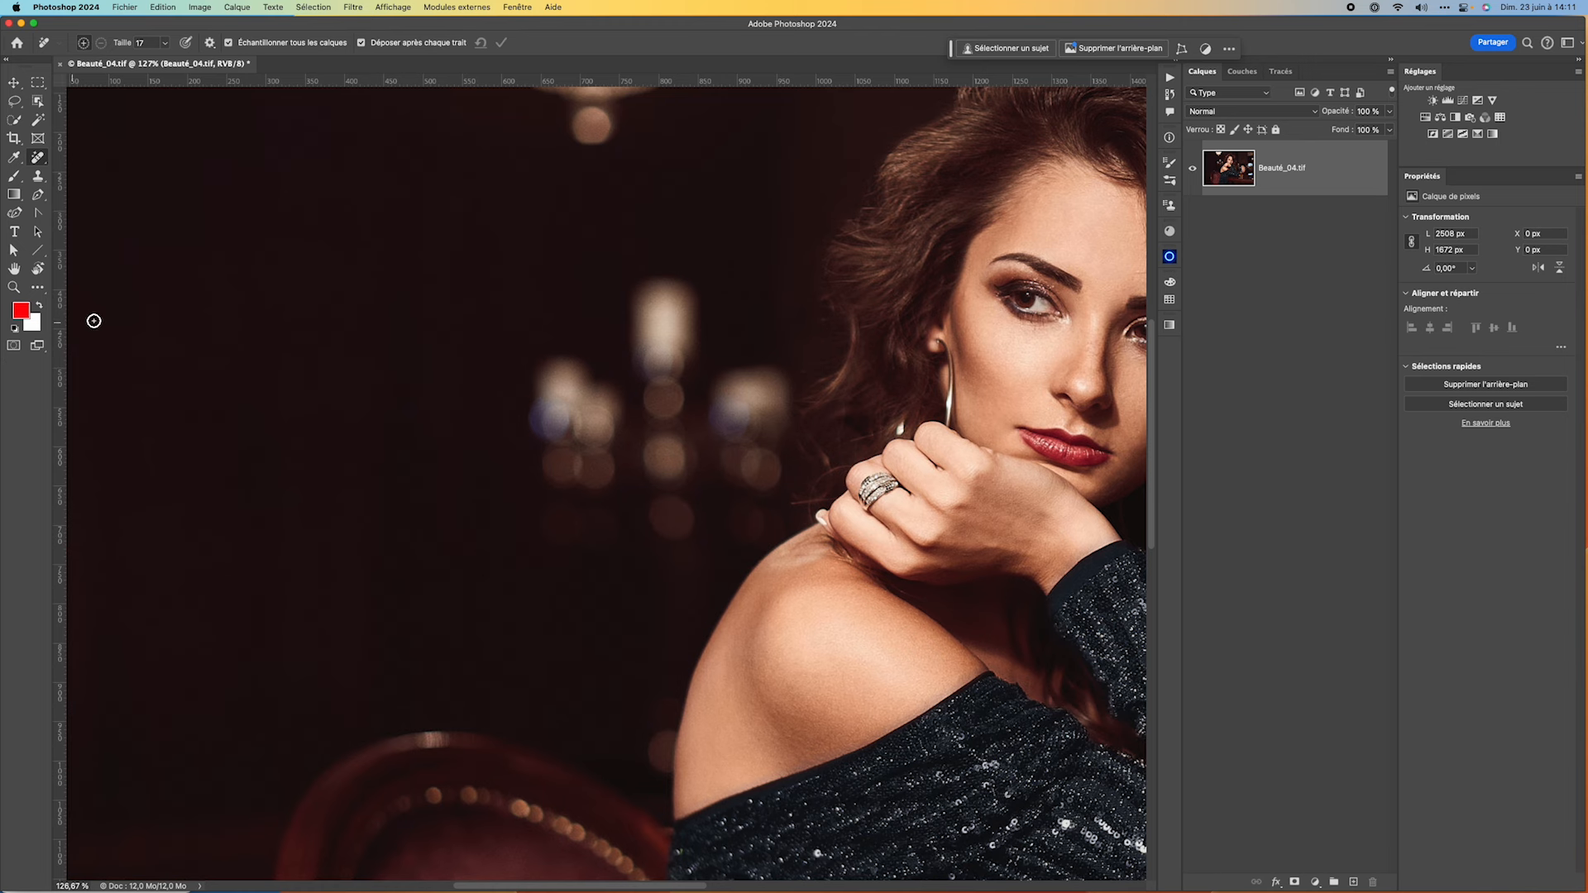
- Check which folder and file type a new application menu set would be saved in, leaving the menu customization without saving
click(163, 7)
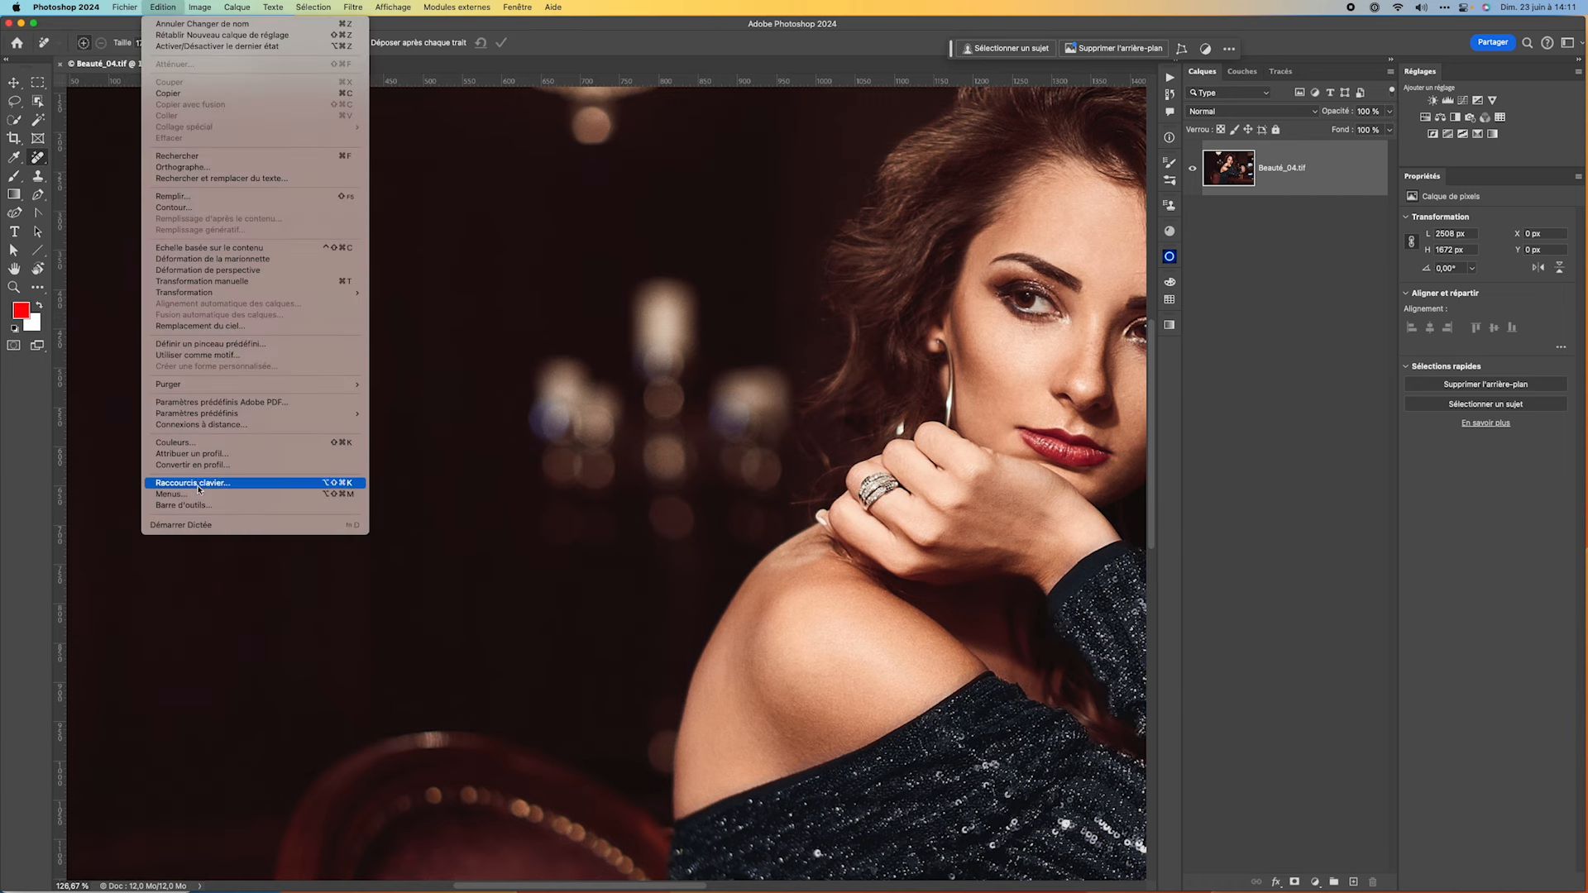
click(198, 495)
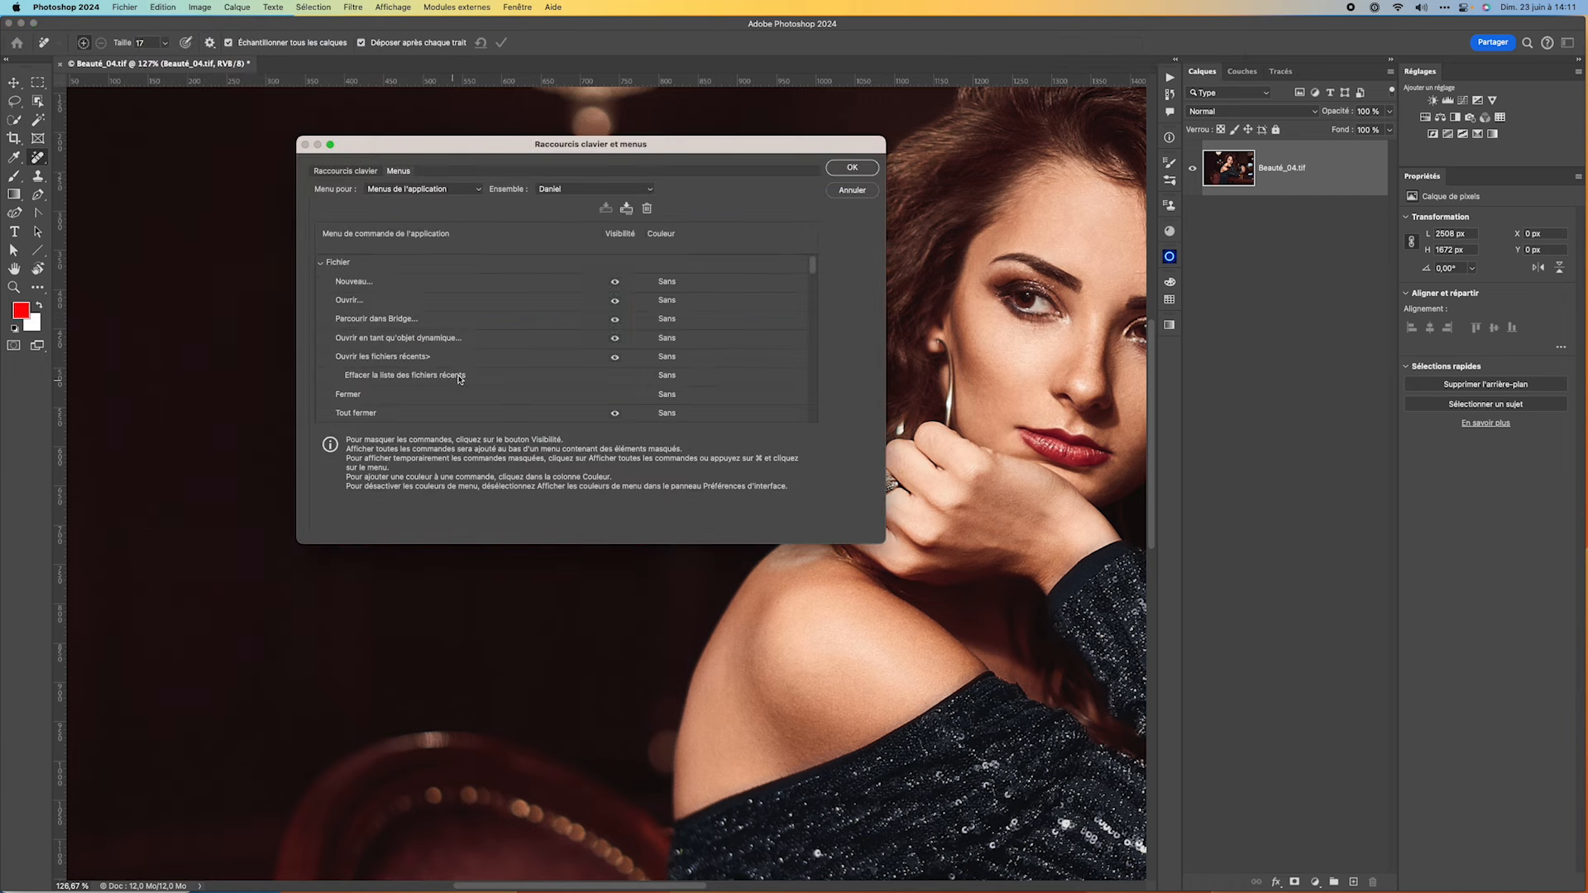
click(626, 210)
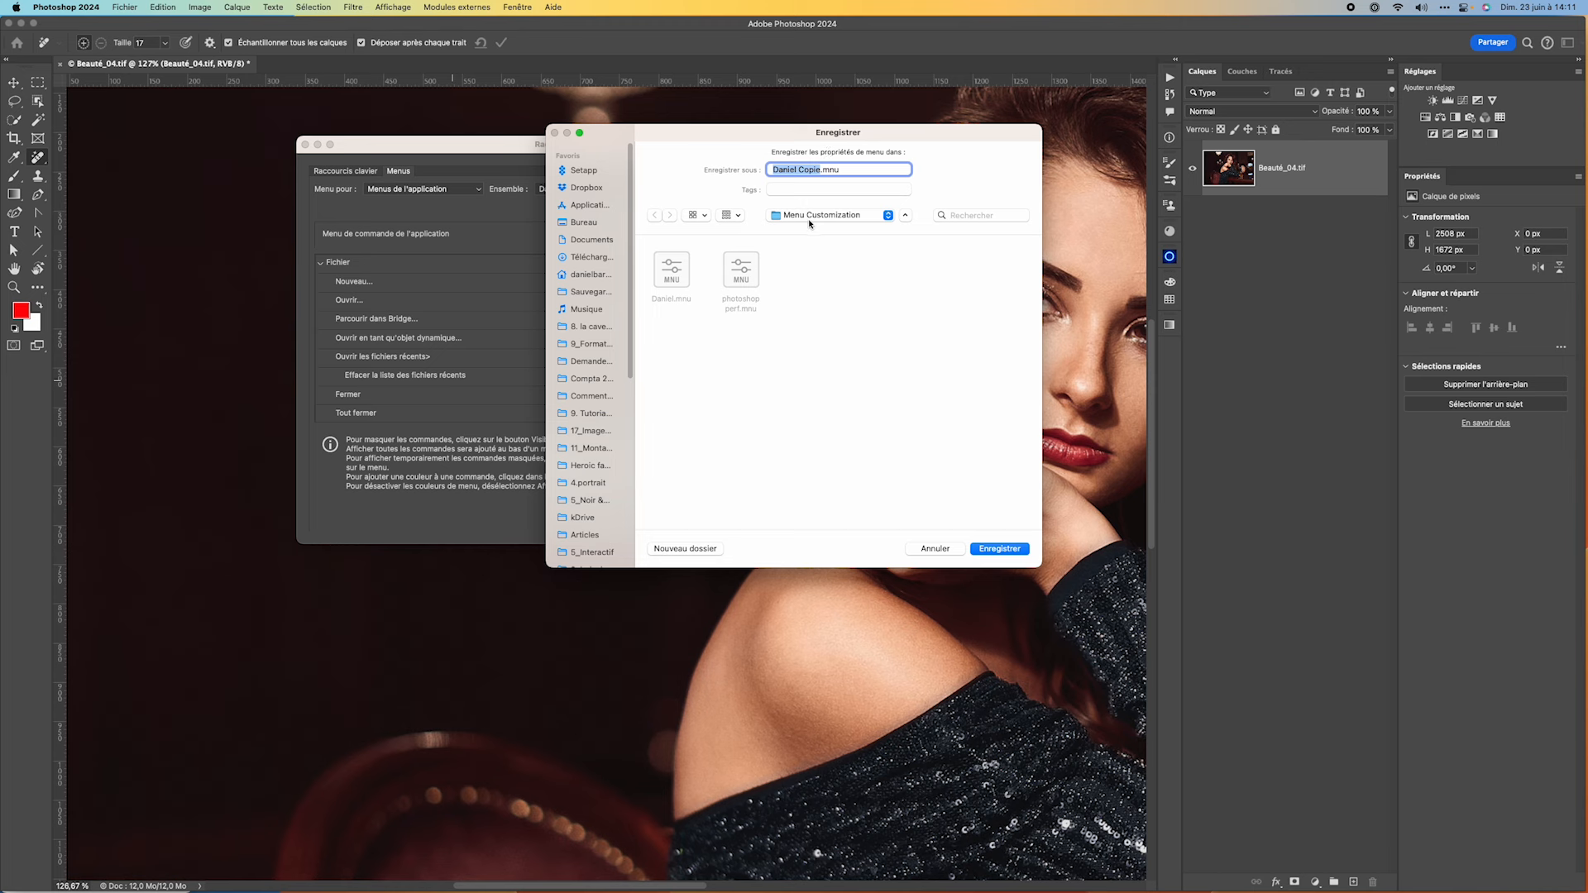
click(935, 550)
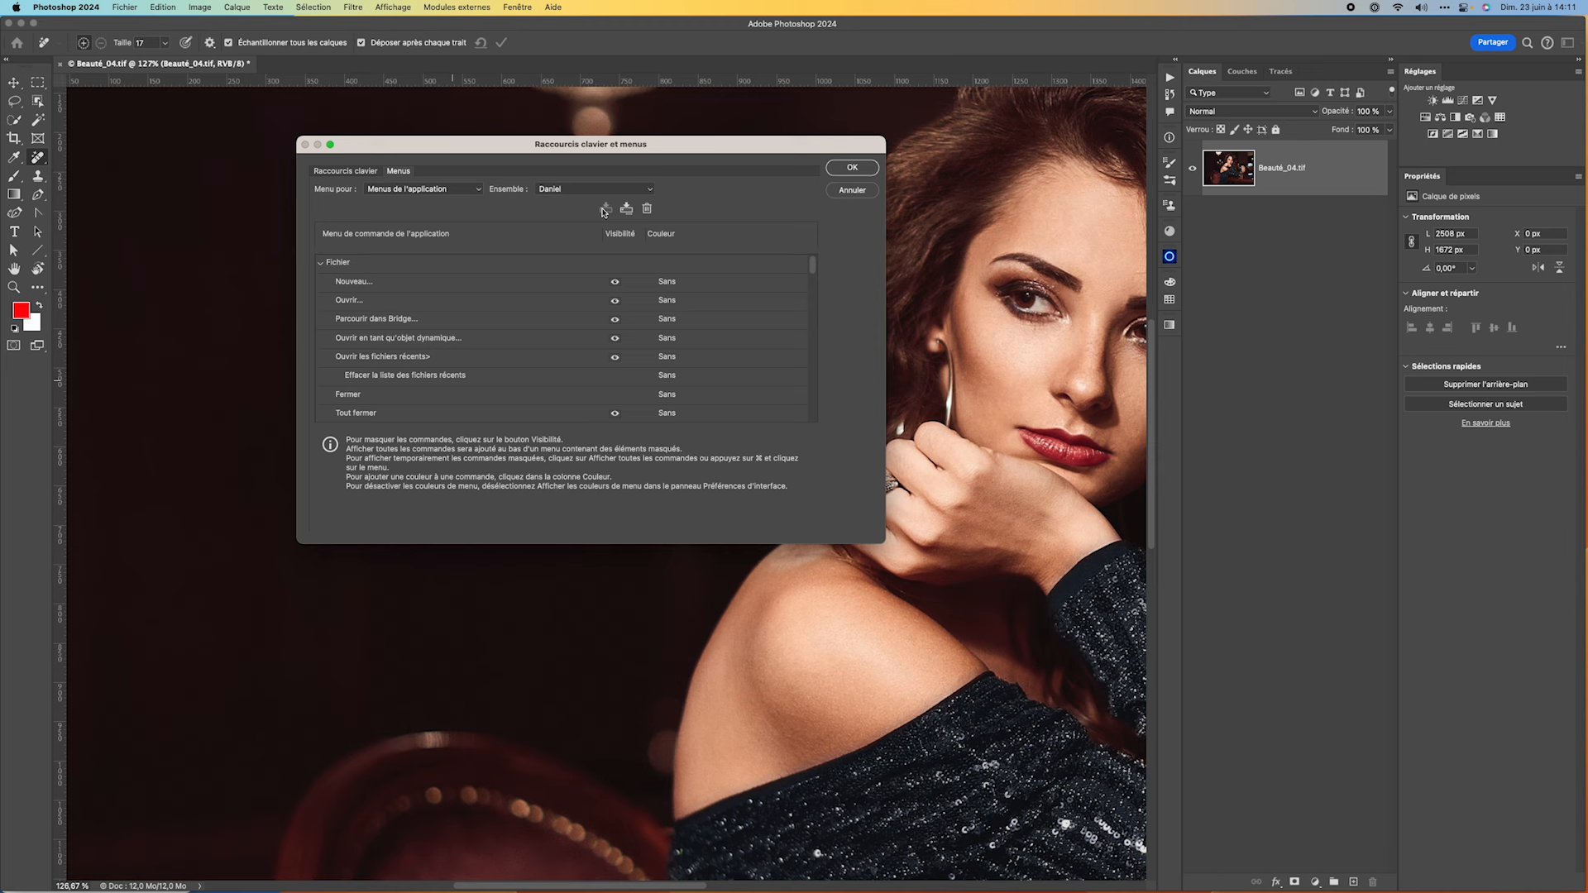
click(851, 189)
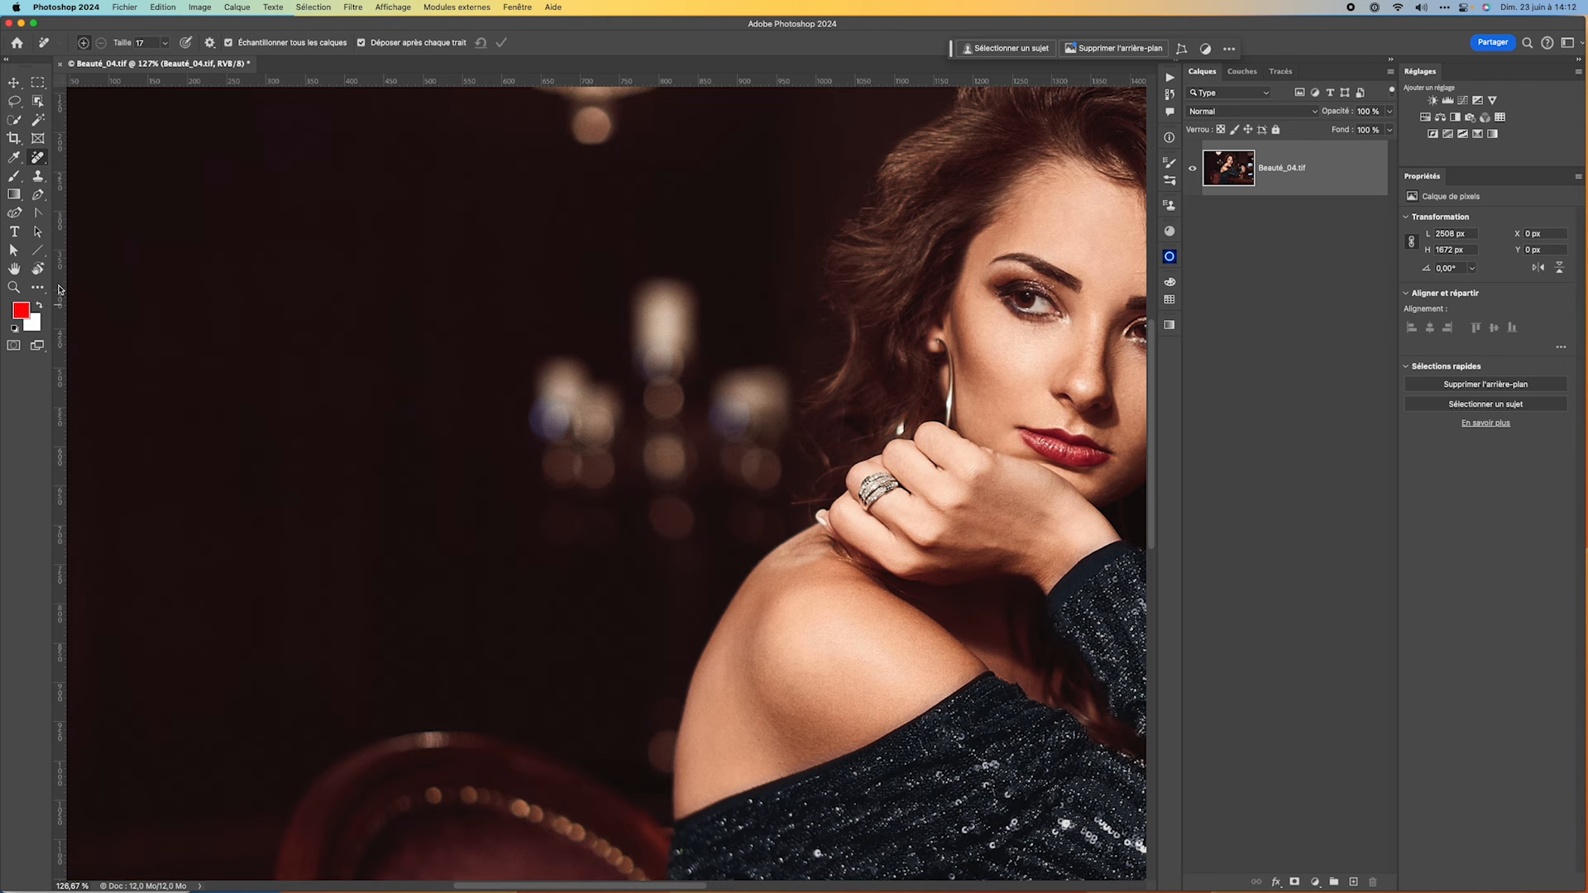
- View the Fichier commands with their colours and reveal all commands, including the hidden ones
click(121, 11)
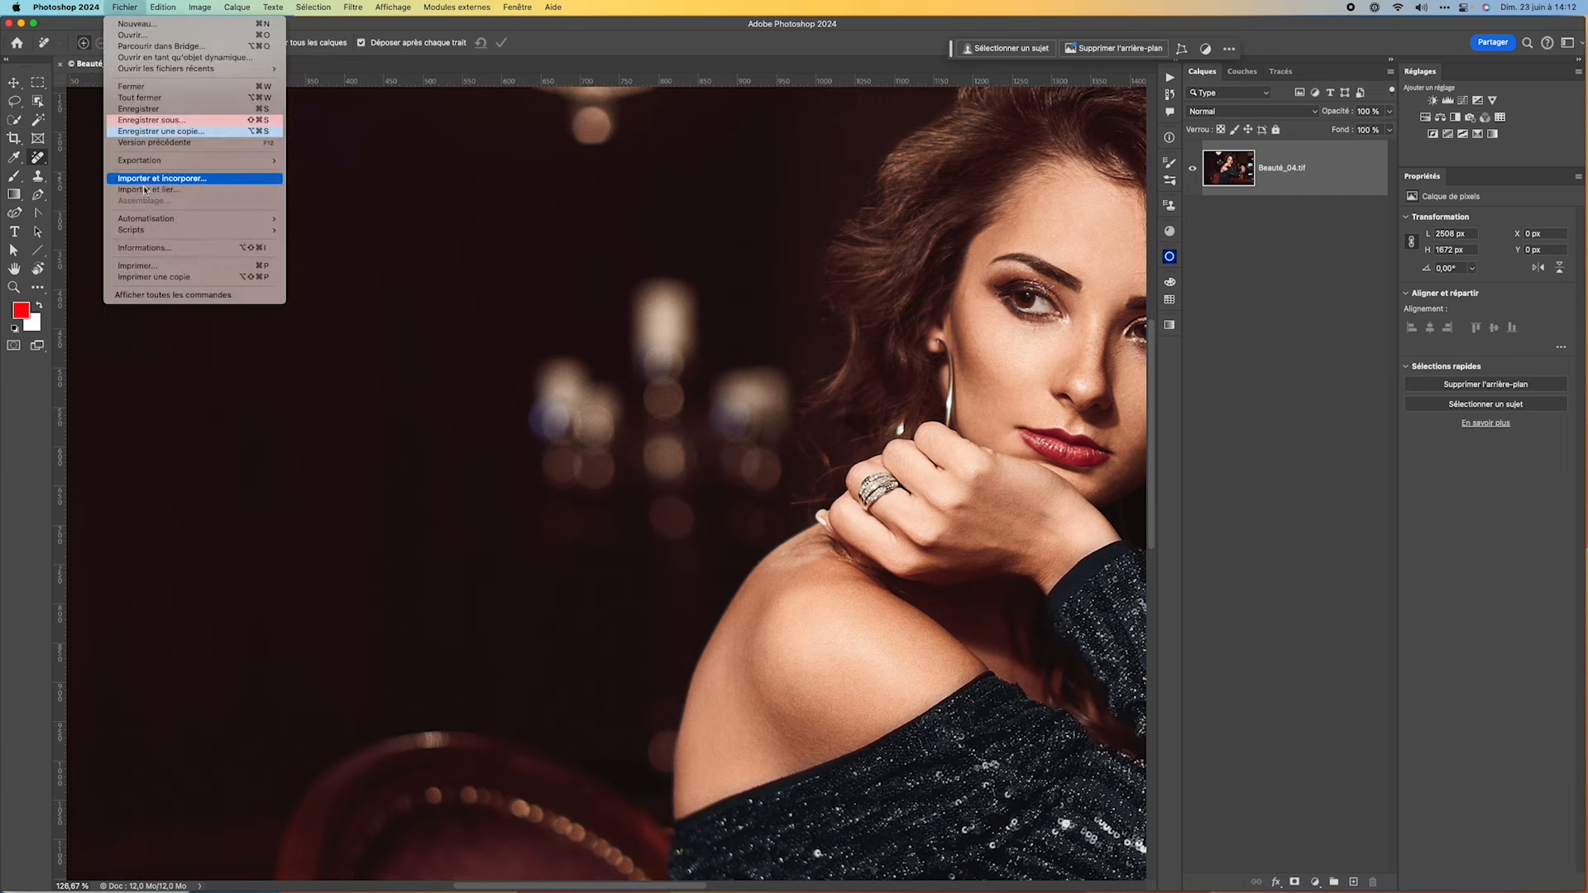
click(160, 296)
click(343, 232)
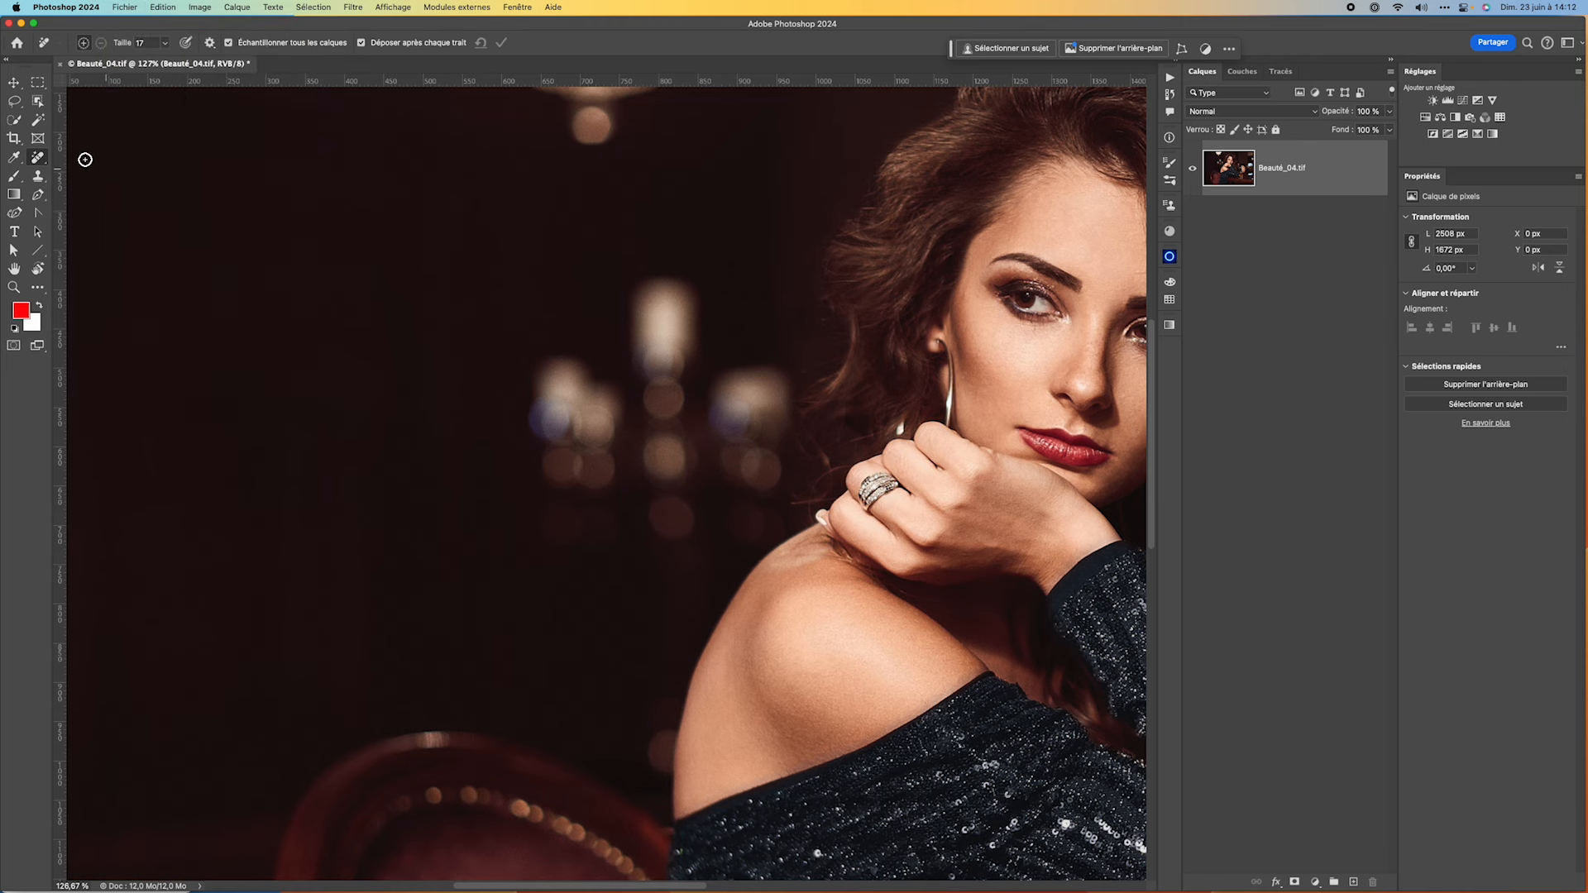
- View the list of extra tools removed from the main toolbar, close it and undo the stray canvas action
click(39, 289)
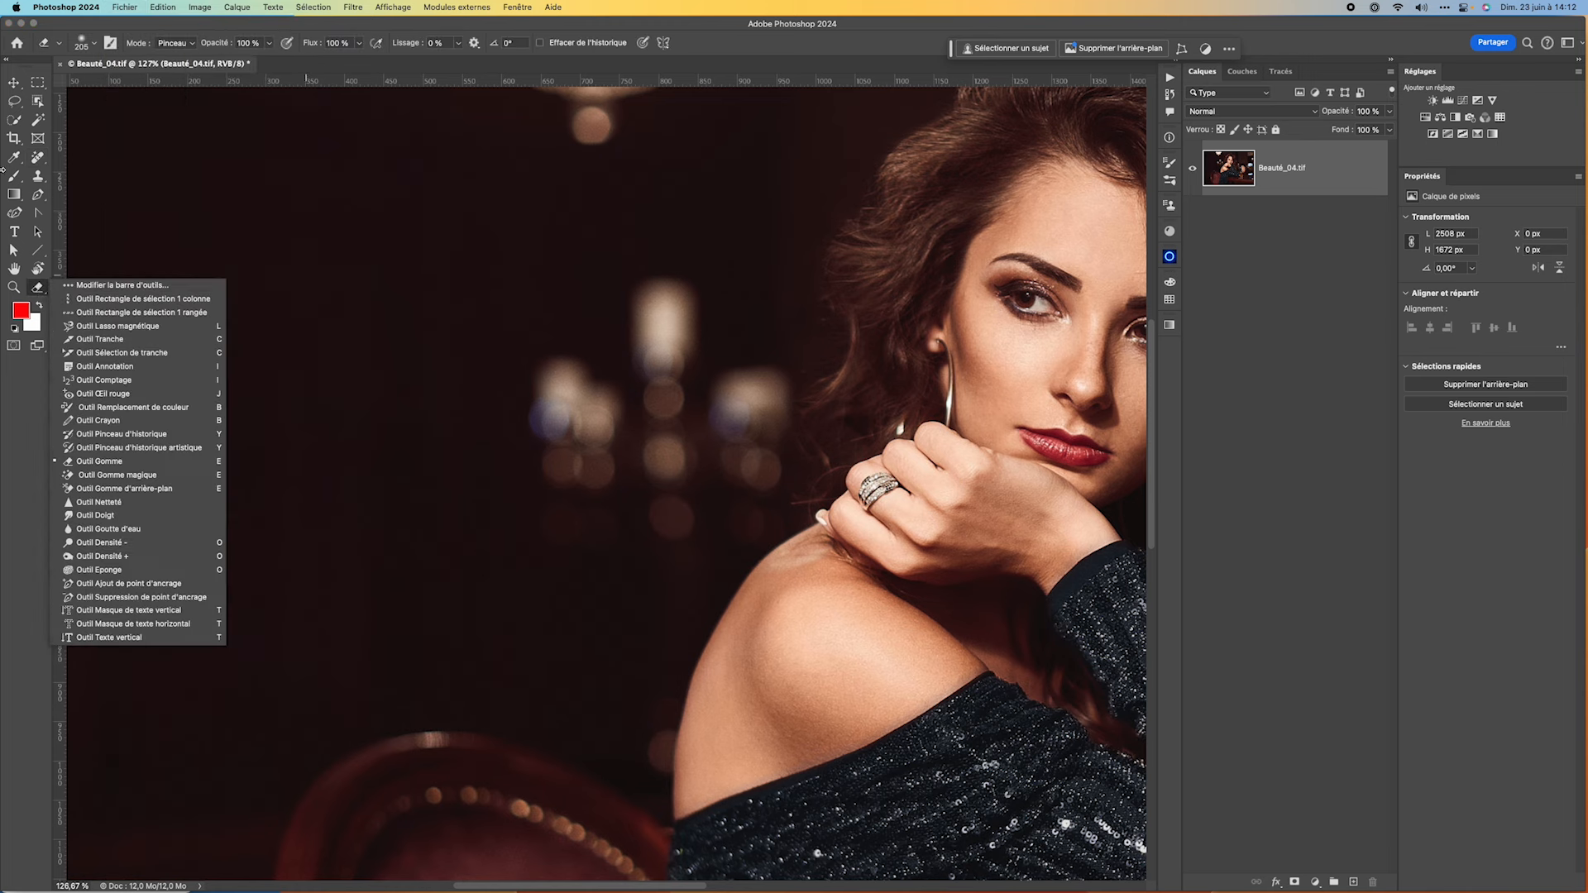
click(211, 238)
key(super+z)
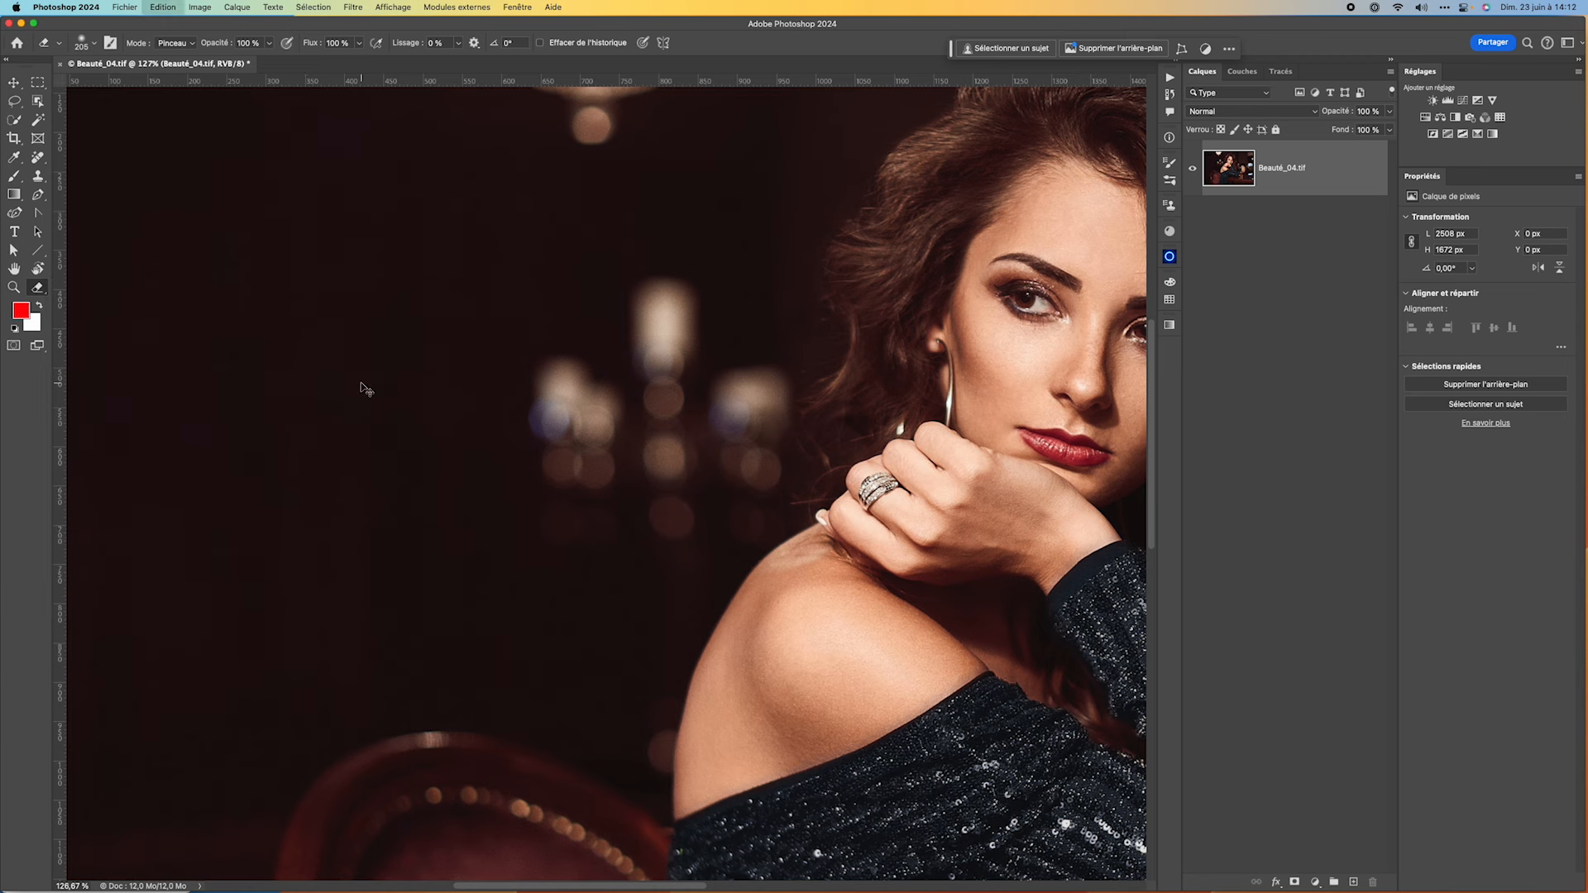